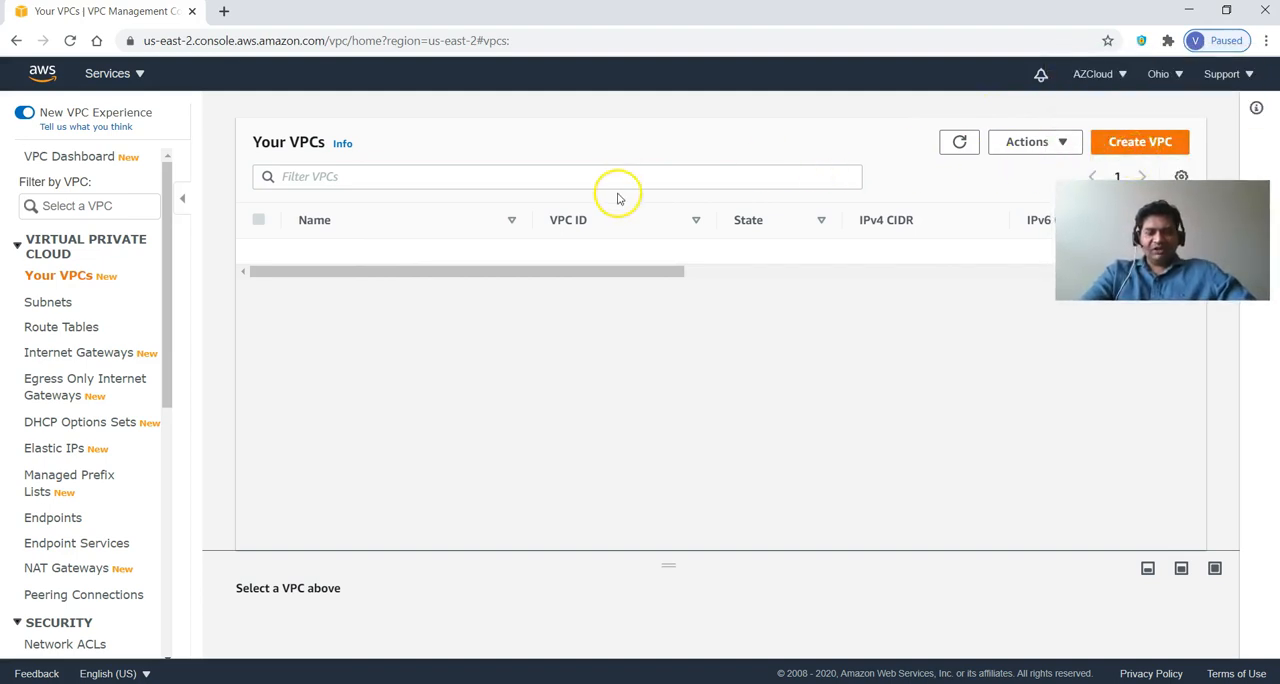
Launch the VPC wizard from the VPC dashboard and choose the VPC with Public and Private Subnets configuration.
click(88, 156)
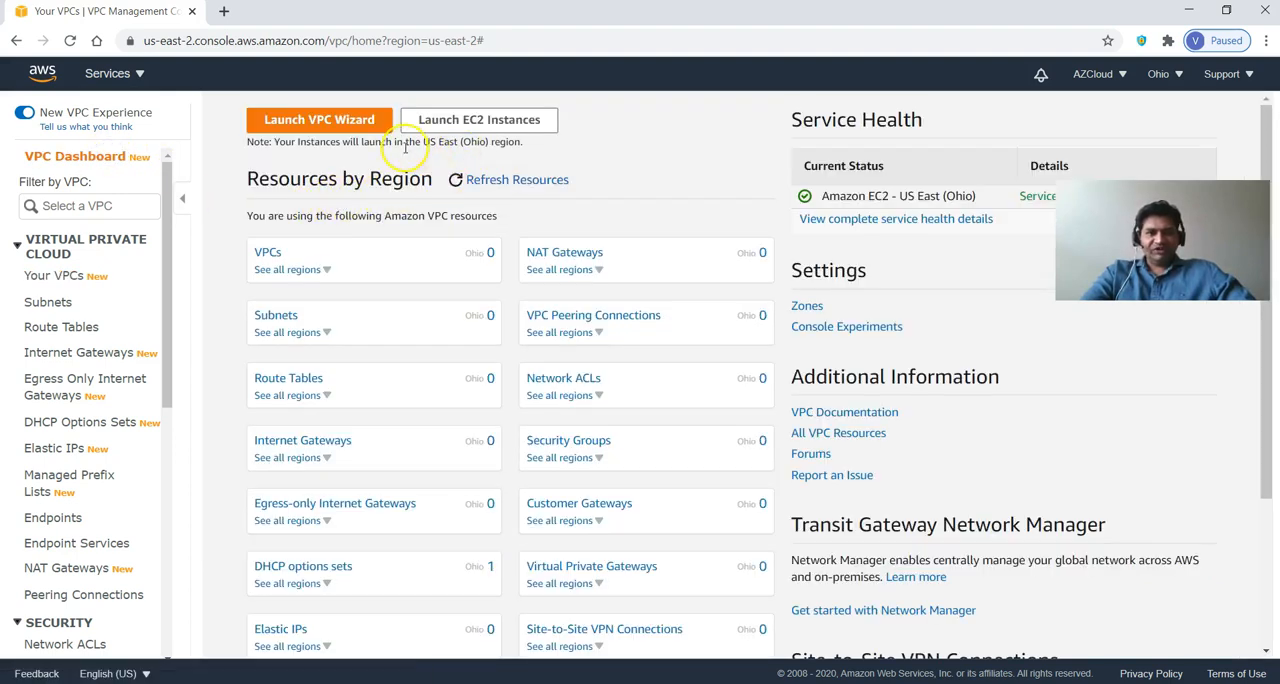
click(340, 131)
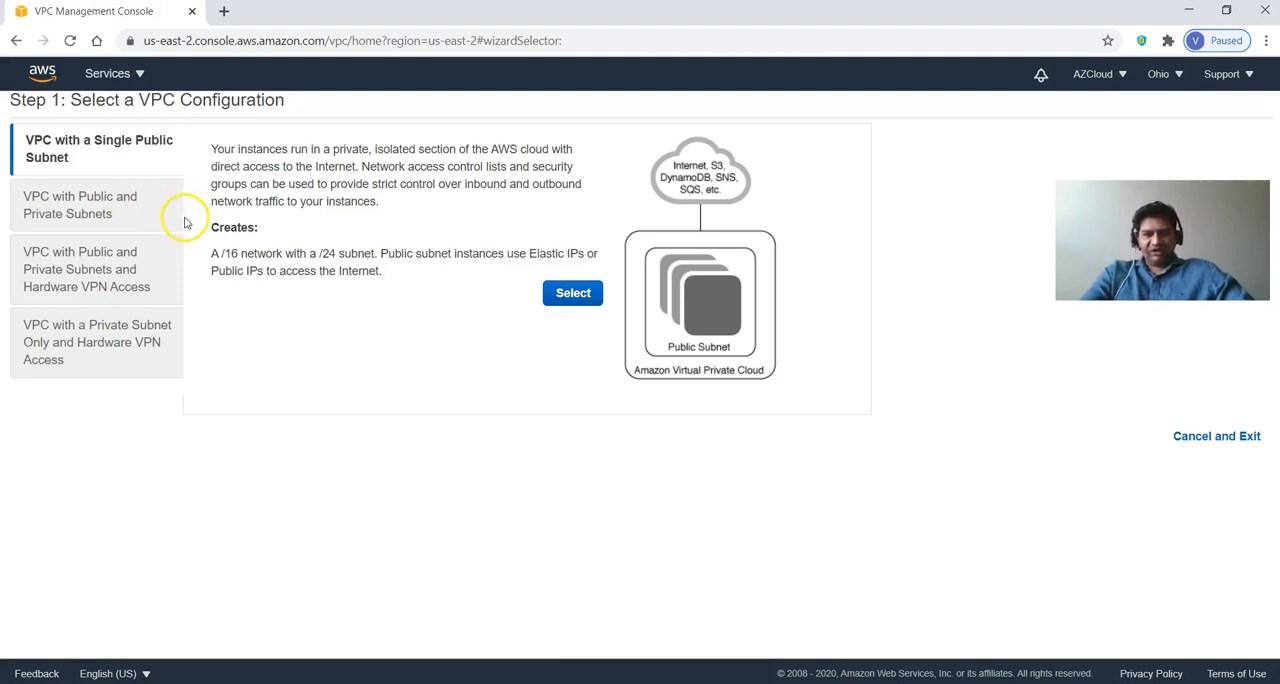
click(145, 223)
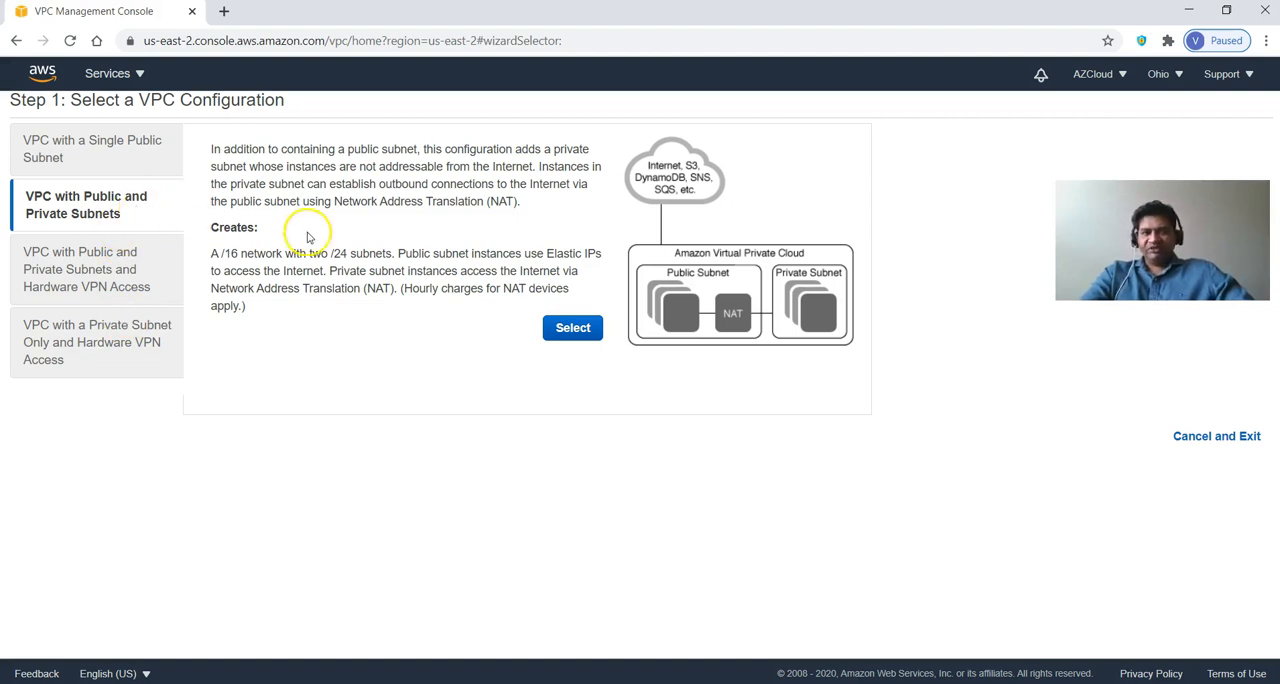
click(576, 340)
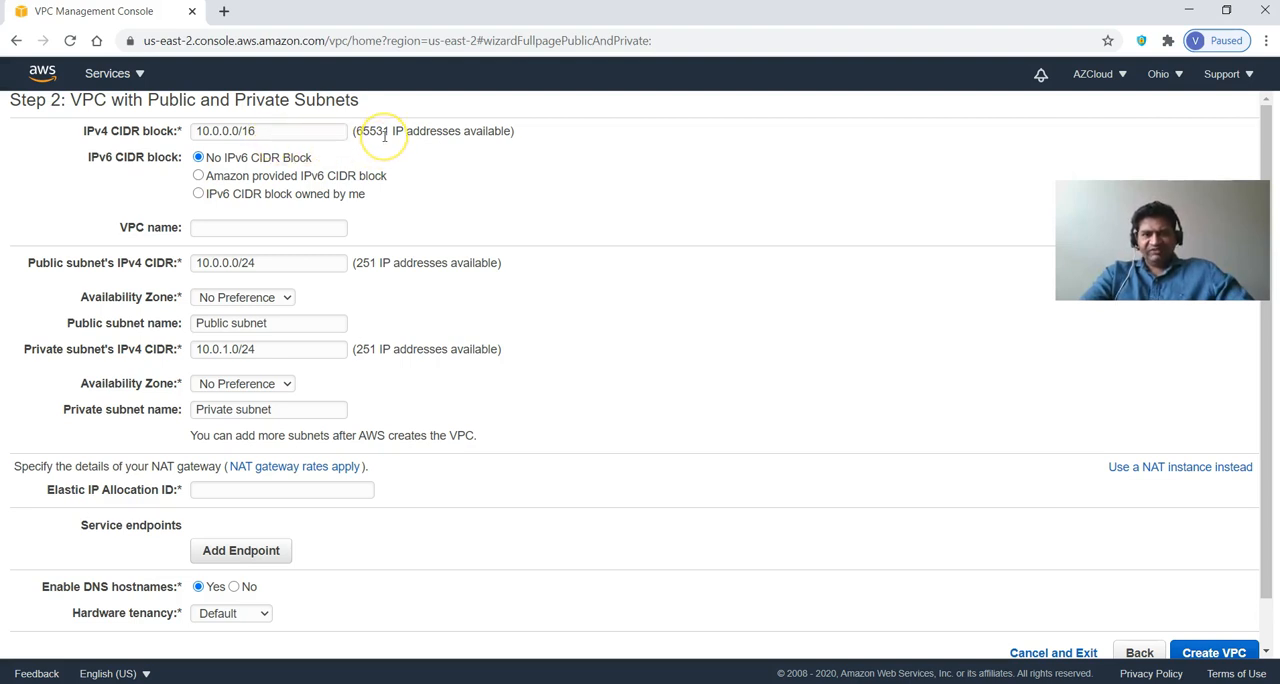
Name the VPC azcloud-vpc and place its public subnet, named azcloud-pub-subnet, in availability zone us-east-2a.
click(316, 226)
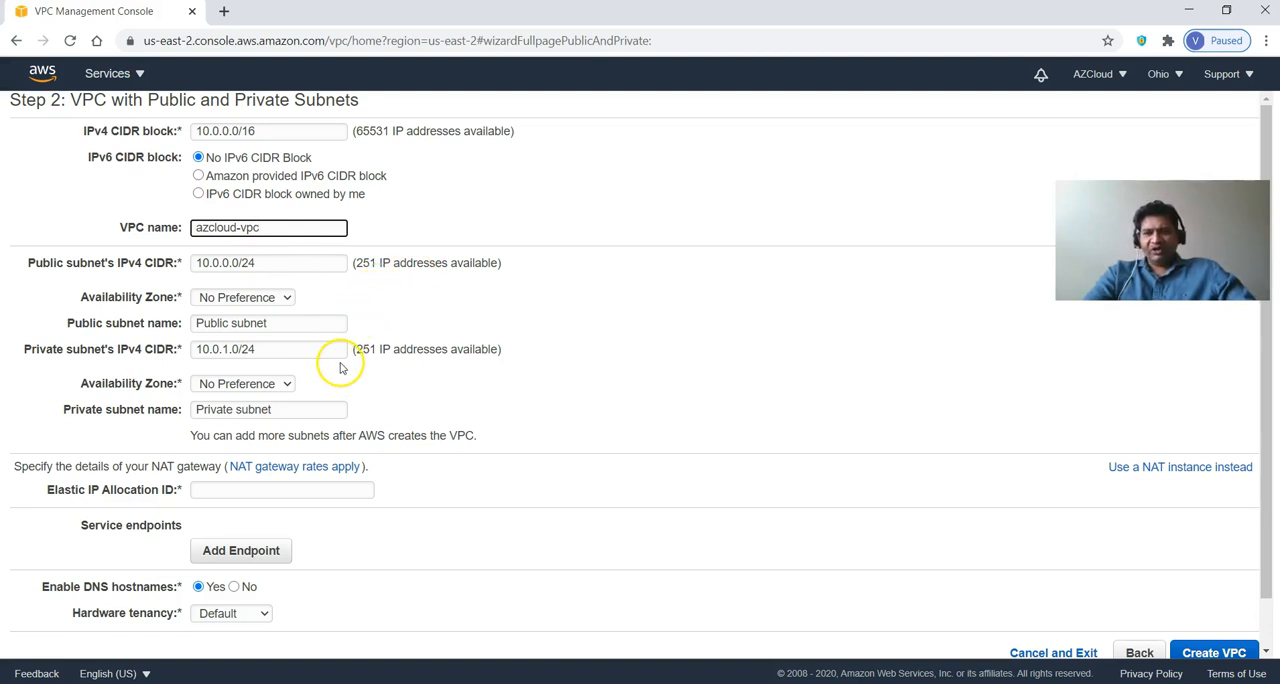
click(317, 297)
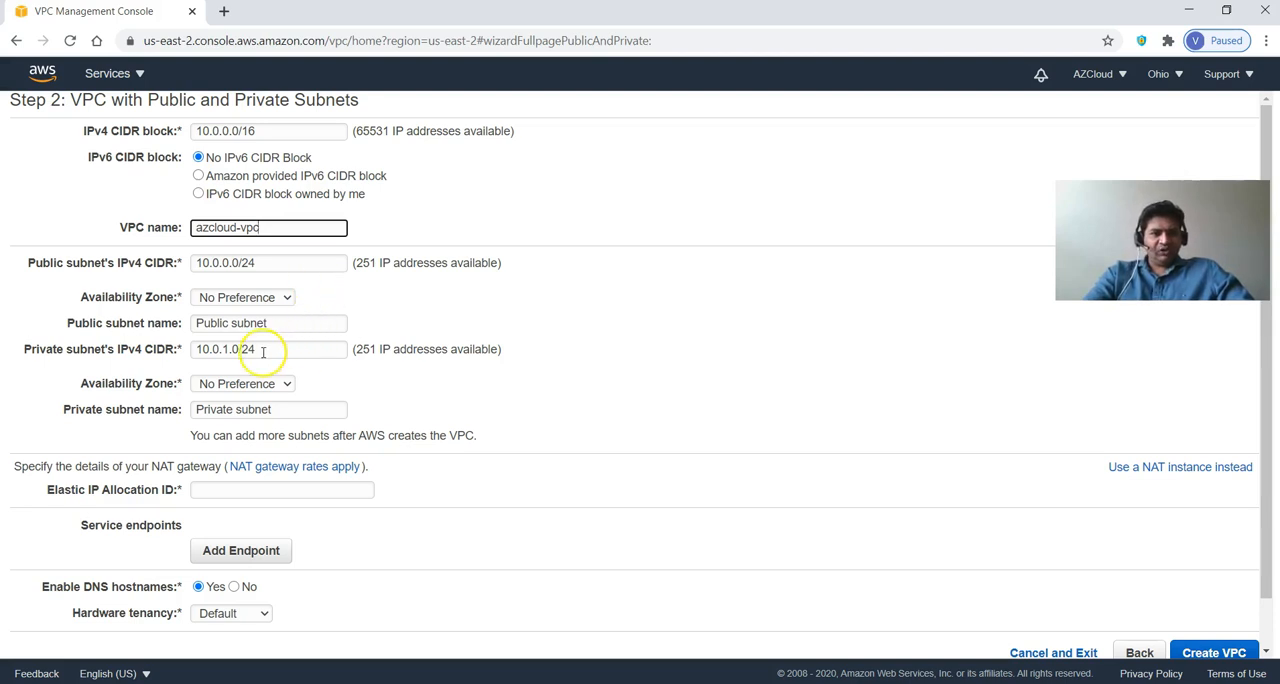
click(248, 297)
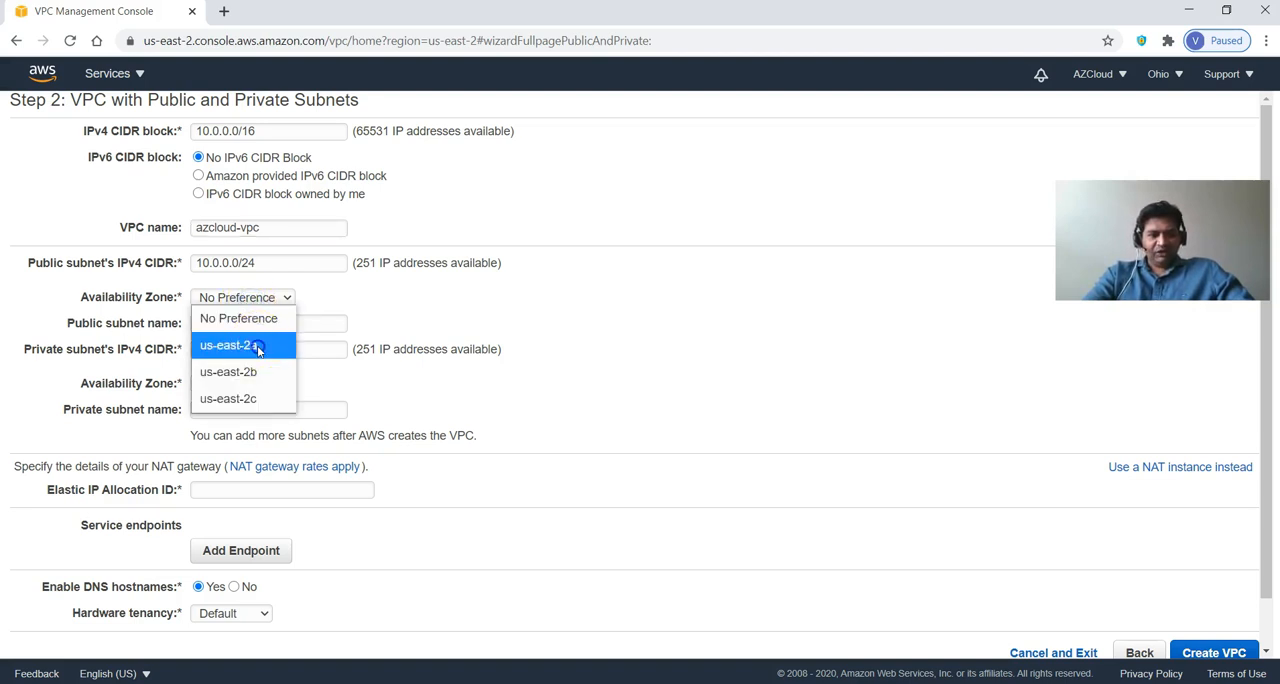
click(258, 347)
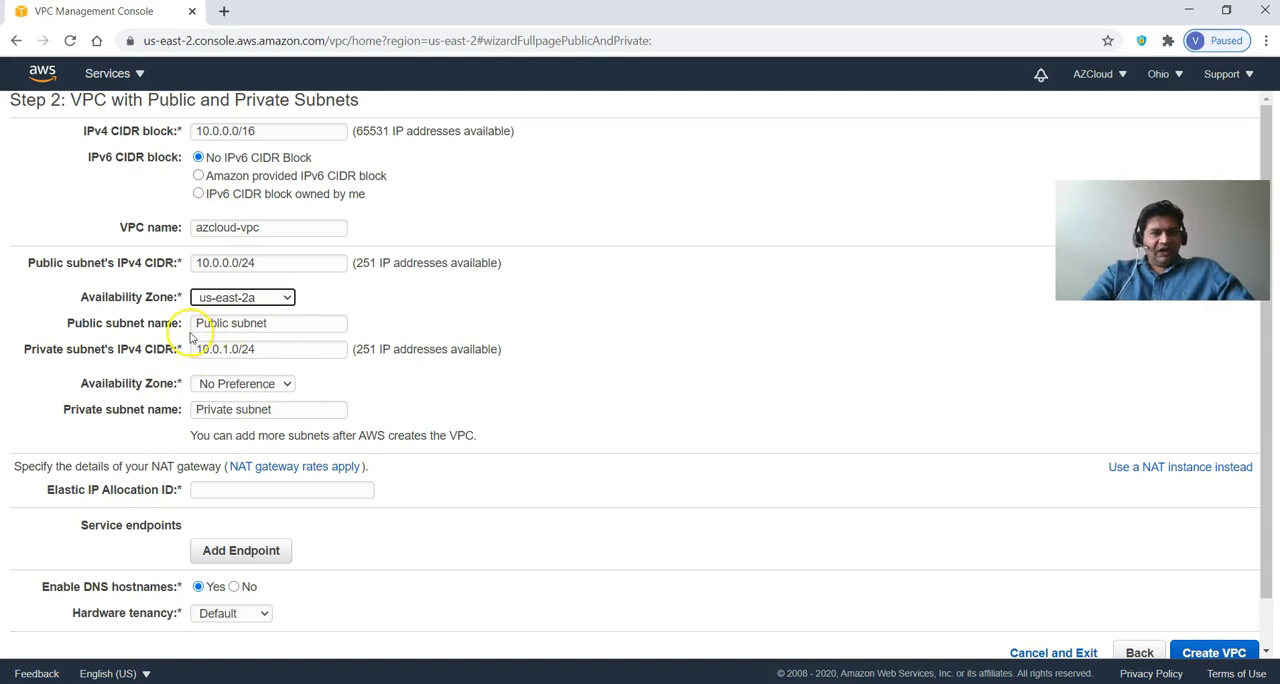
click(268, 322)
drag(268, 322, 167, 323)
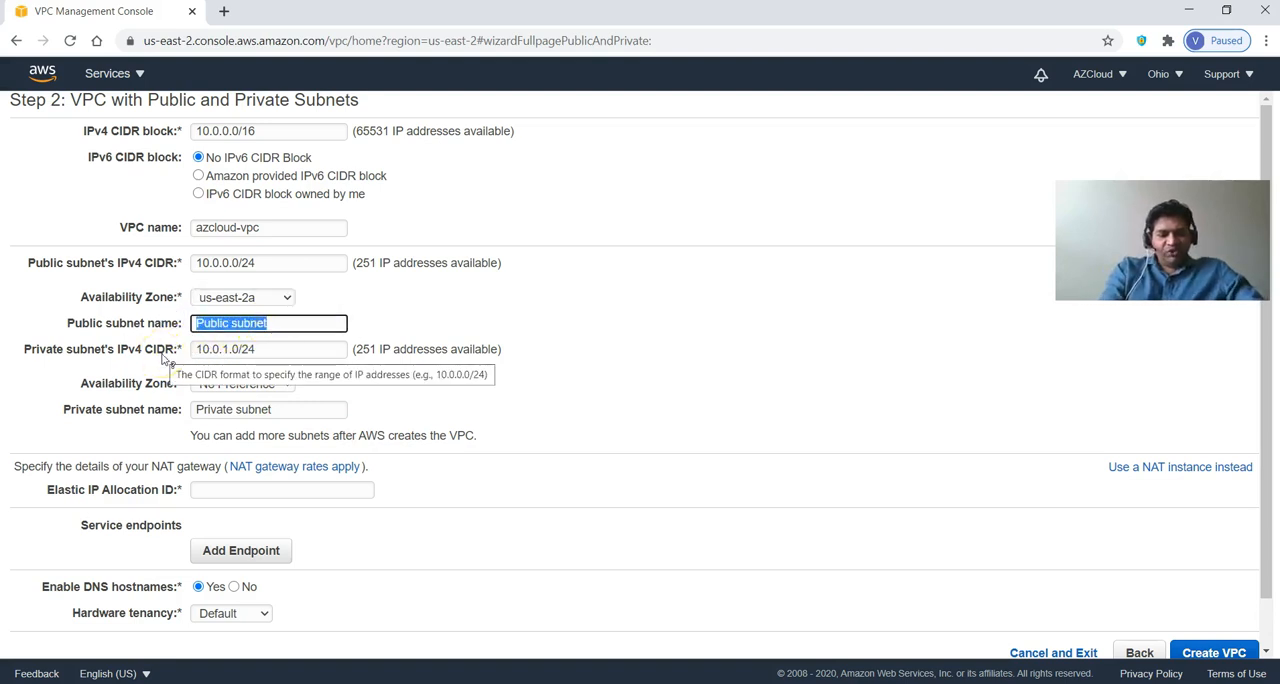
text(azcloud-pub-)
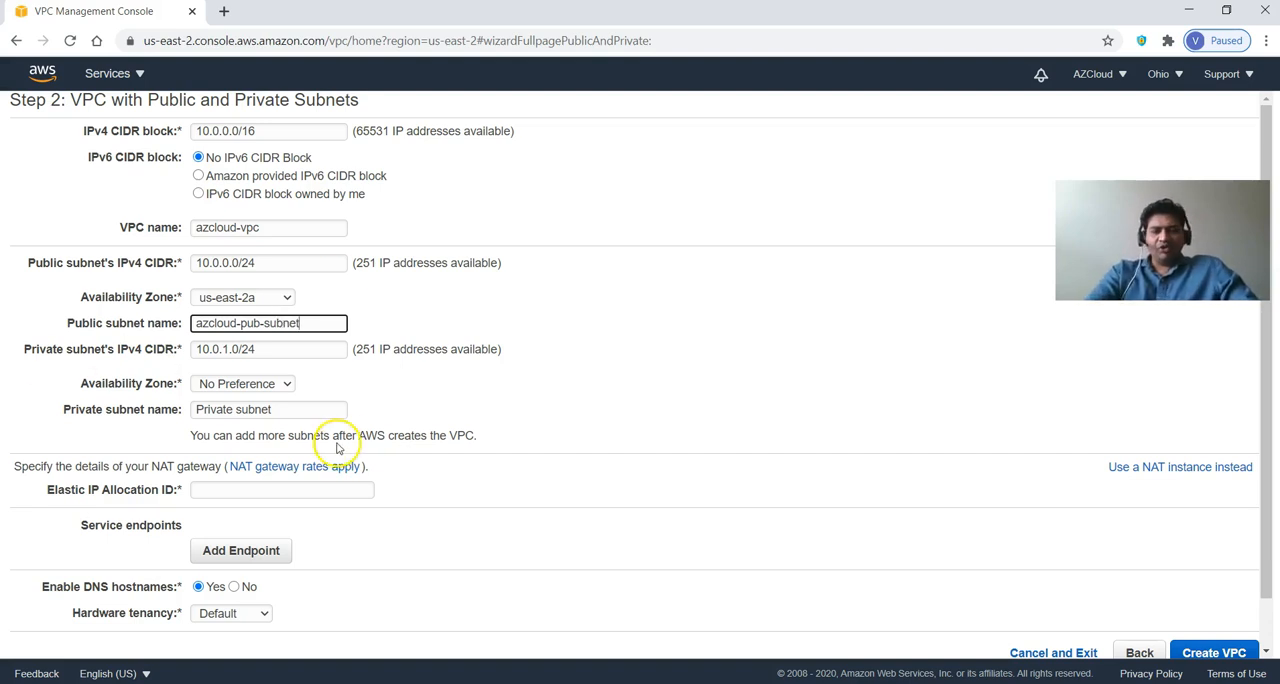
Place the private subnet in availability zone us-east-2a, checking the PowerPoint architecture slide, and name it azcloud-pvt-subnet1.
click(269, 348)
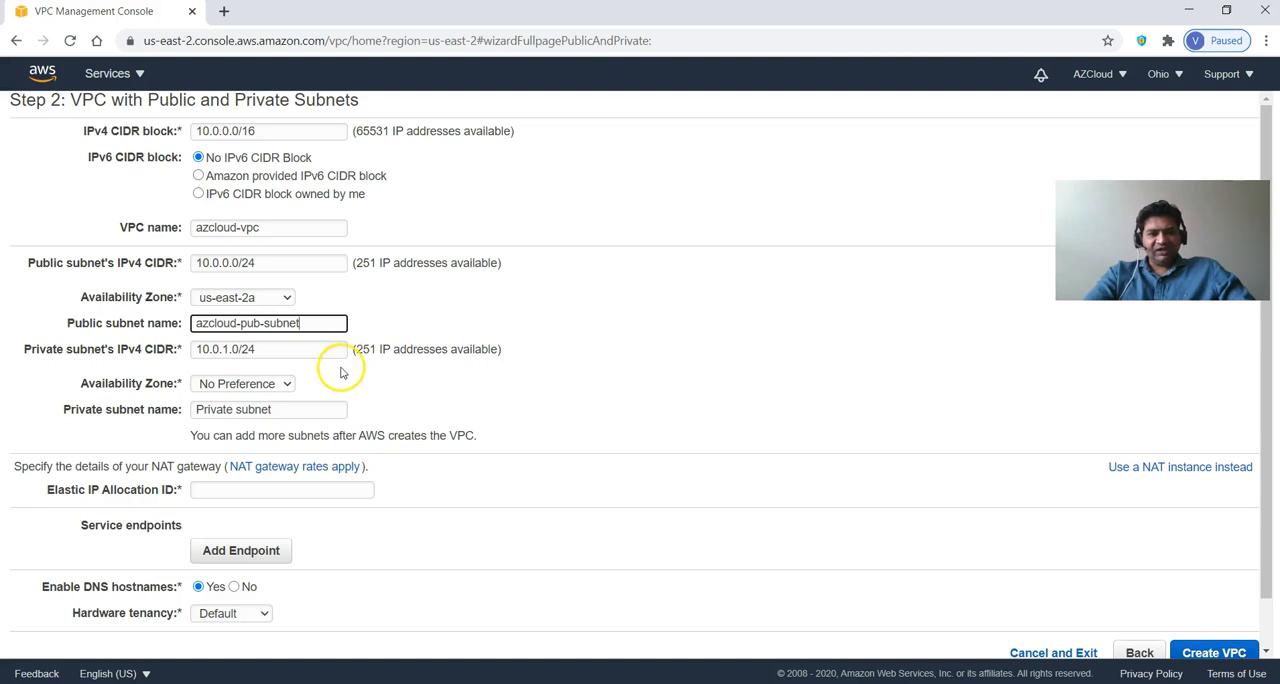
click(240, 383)
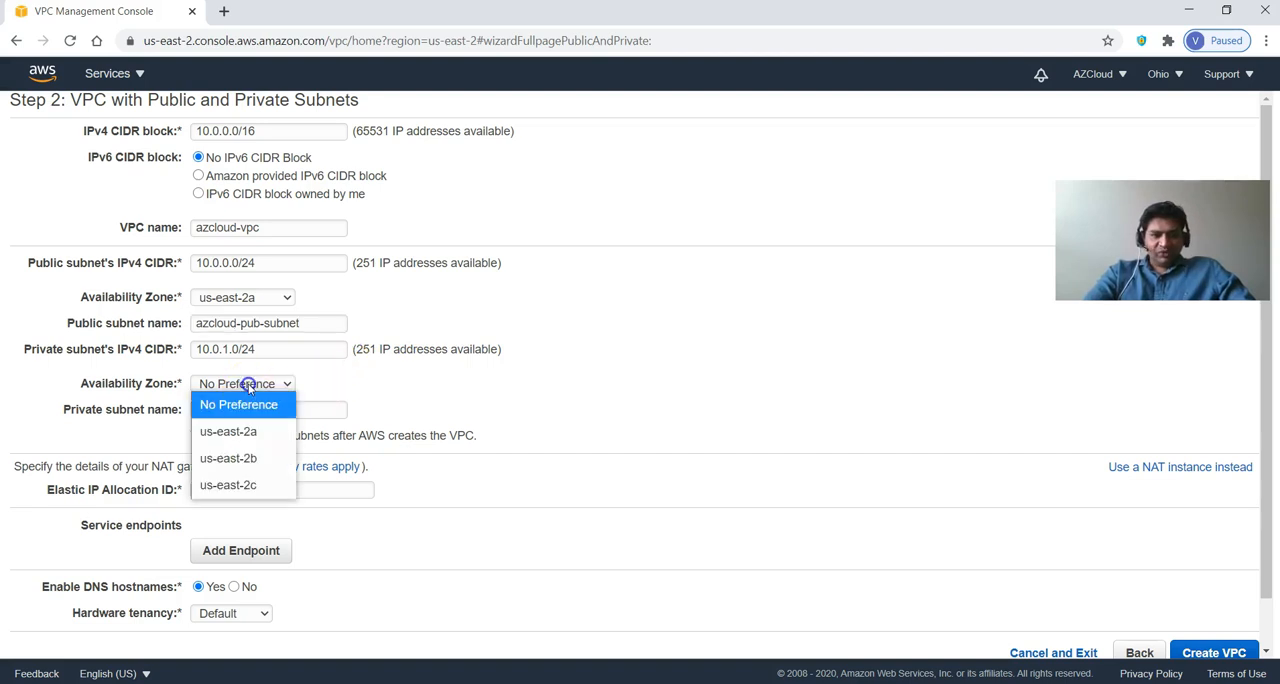
click(249, 431)
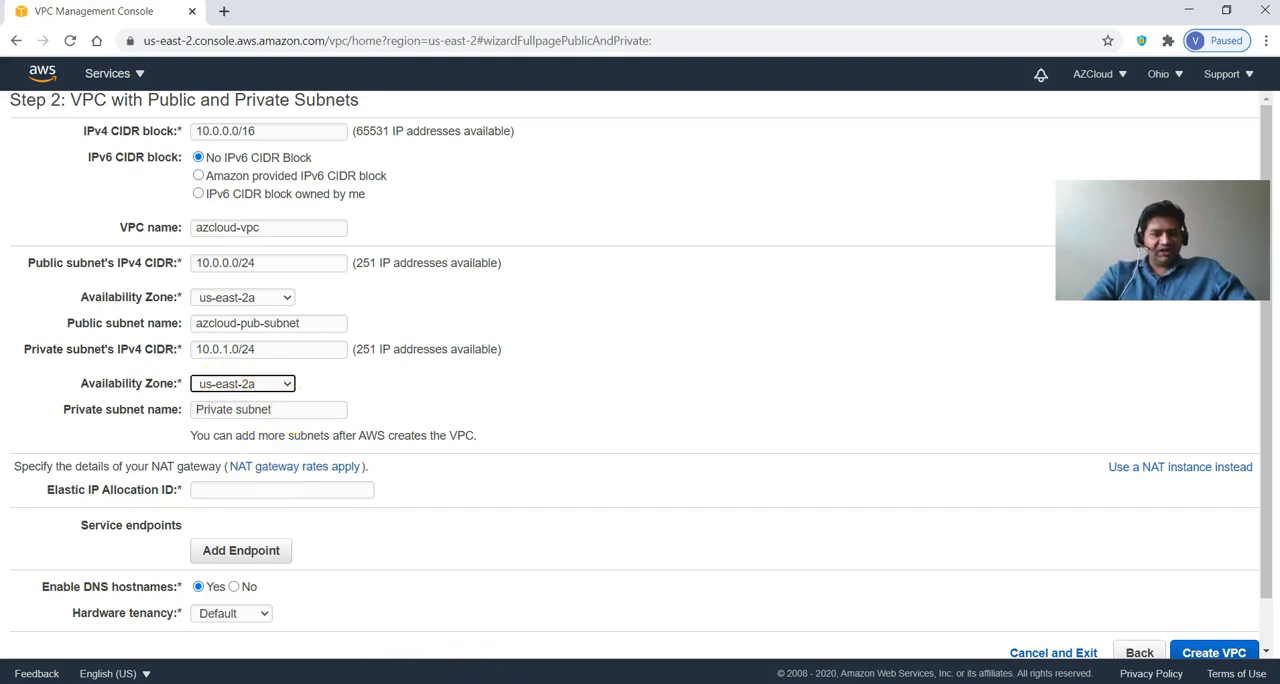
key(alt+Tab)
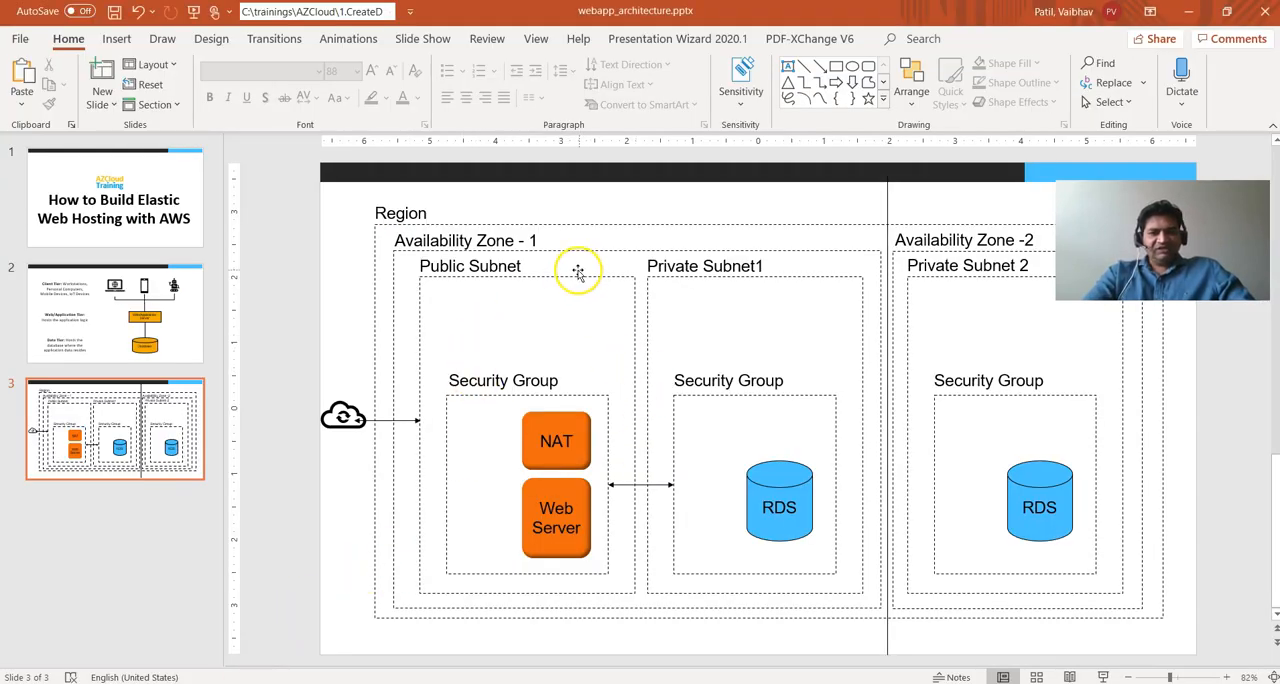
key(alt+Tab)
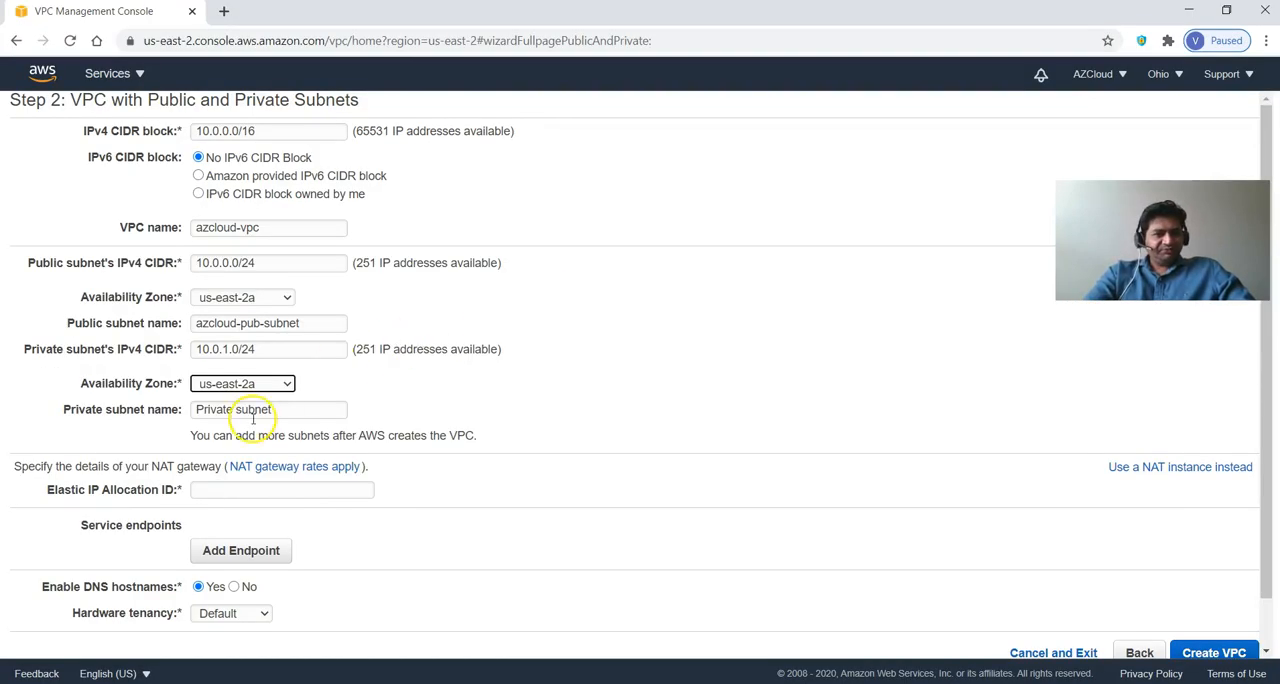
text(azcloud-pvt-)
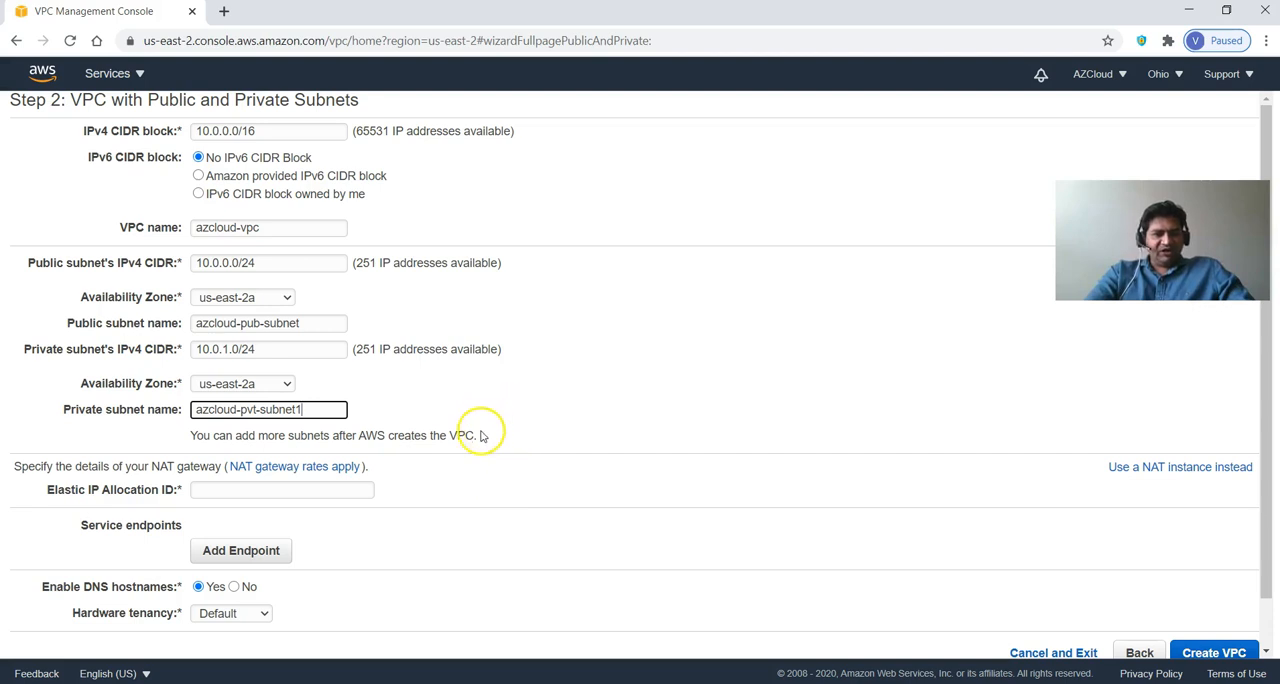
Use a NAT instance instead of a NAT gateway and create the VPC.
scroll(390, 489, down, 1)
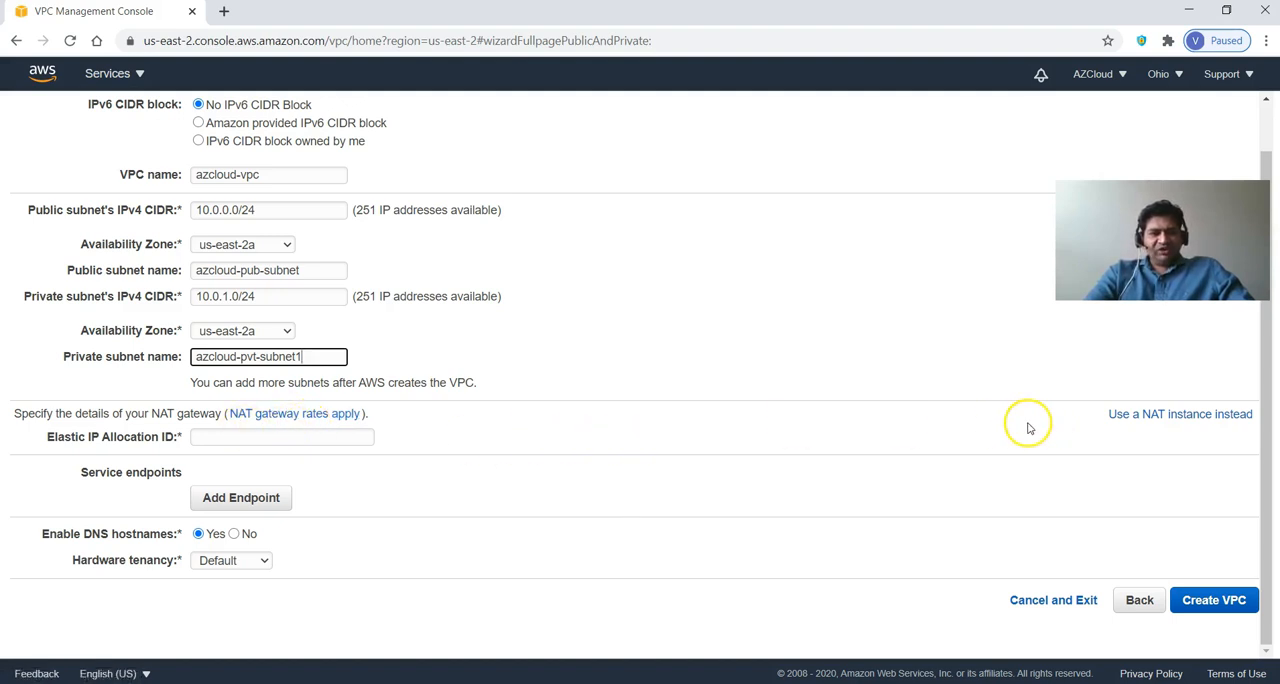
click(1151, 418)
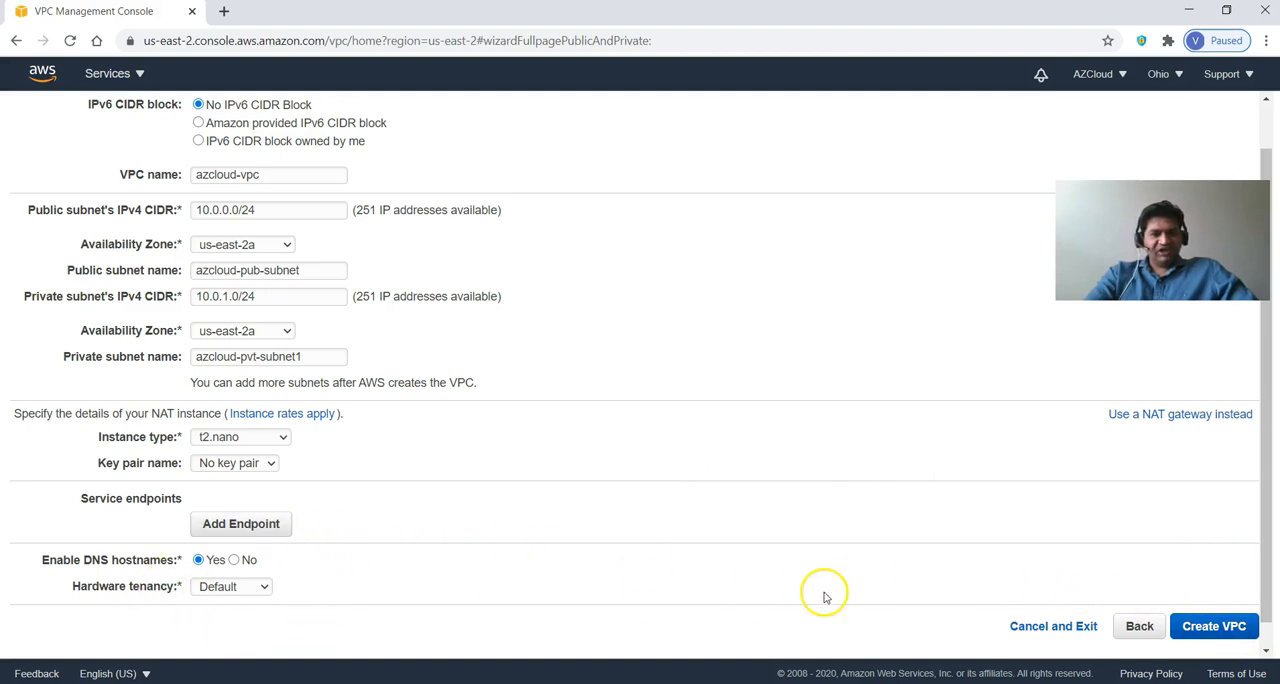
click(1220, 624)
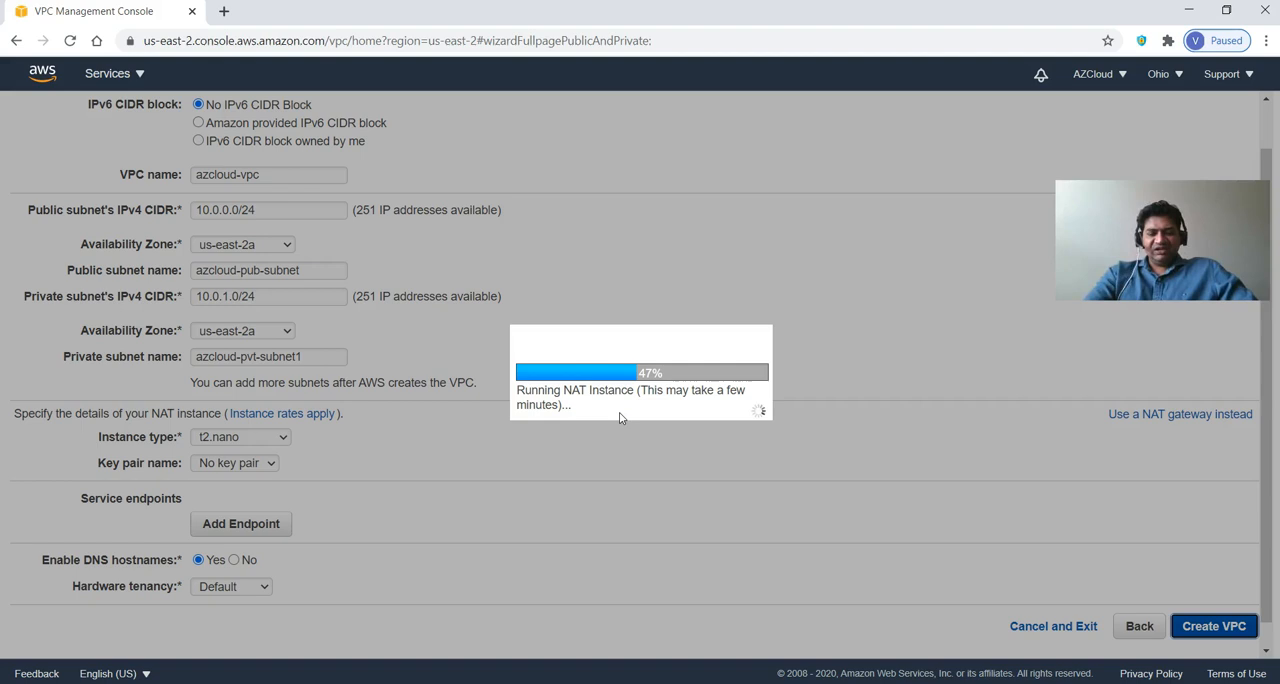
click(656, 388)
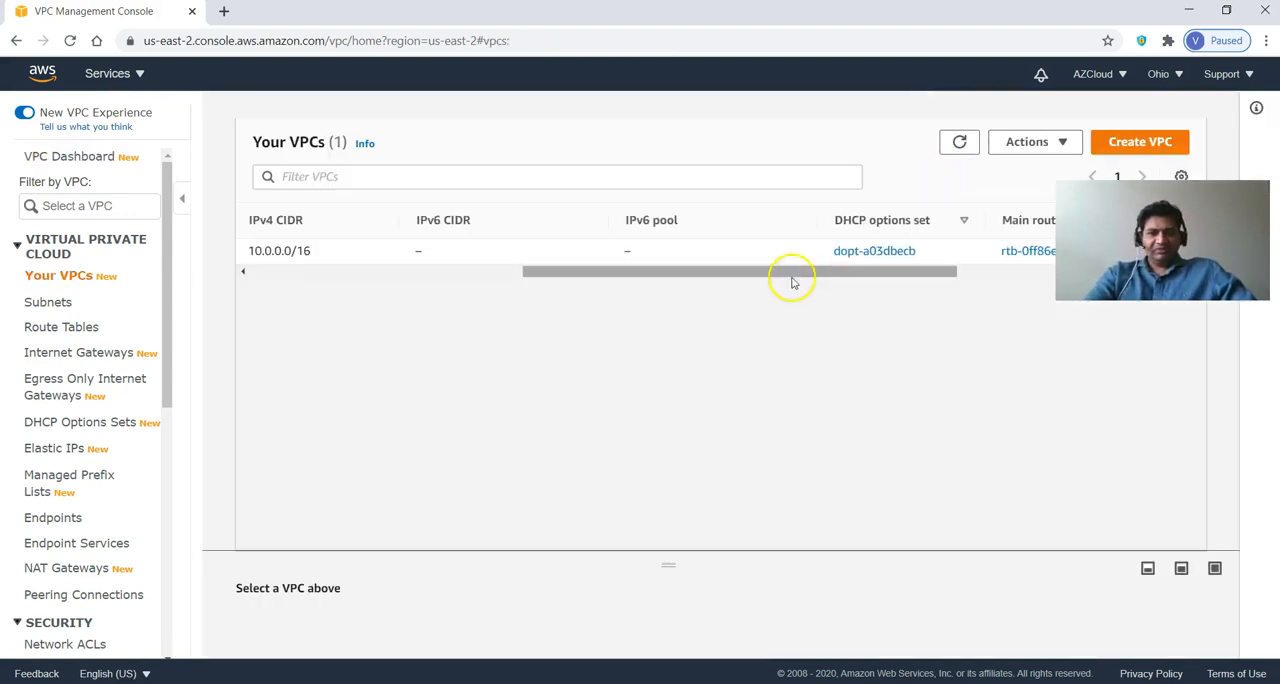
Examine the details of the new VPC in the VPC list and of its subnets in the subnet list.
drag(687, 278, 803, 277)
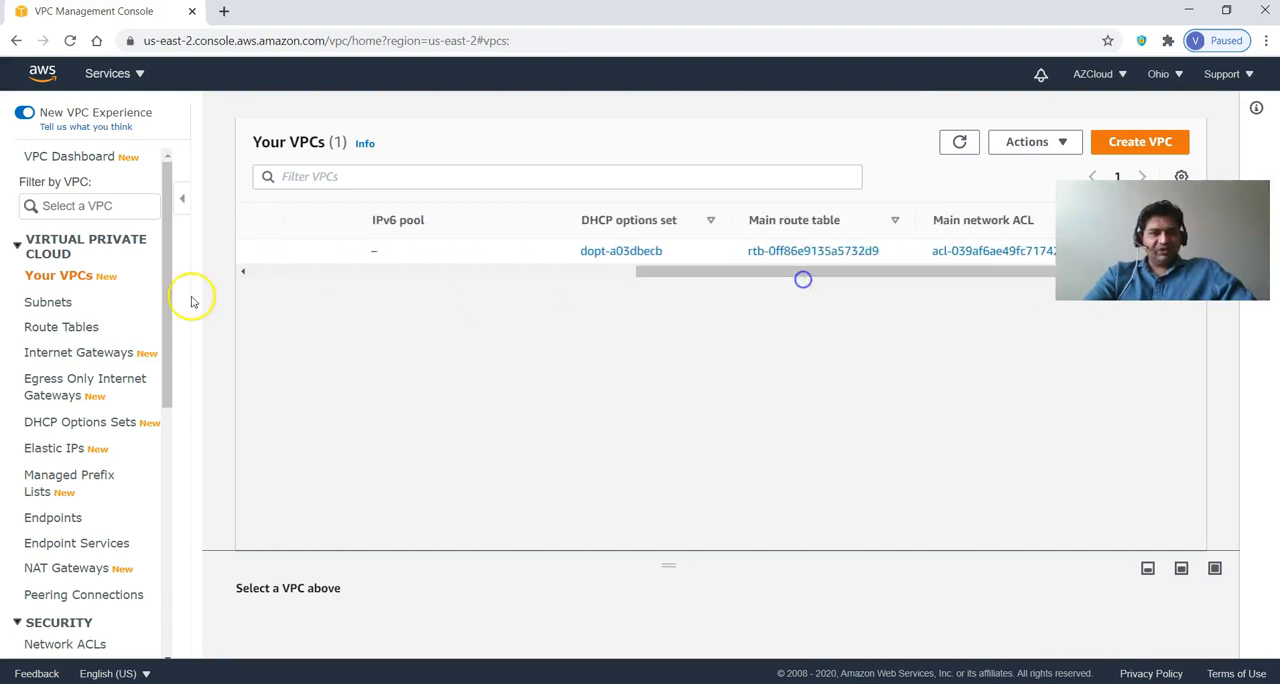
click(58, 303)
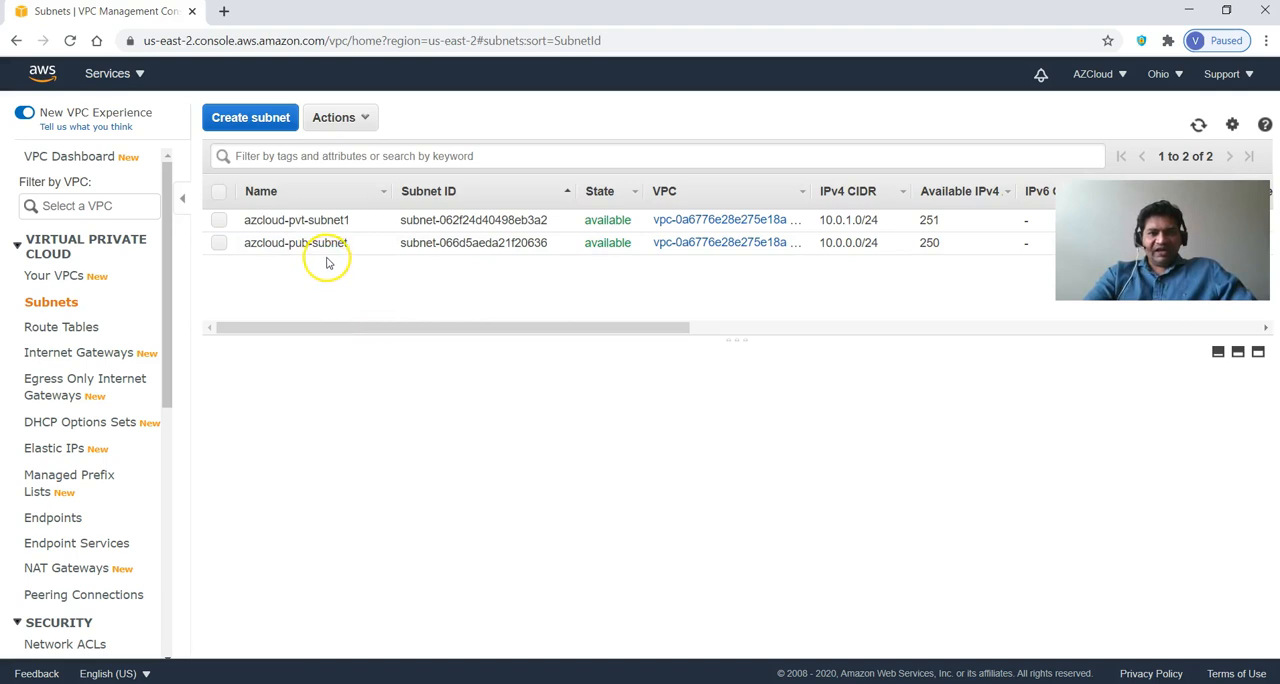
click(513, 331)
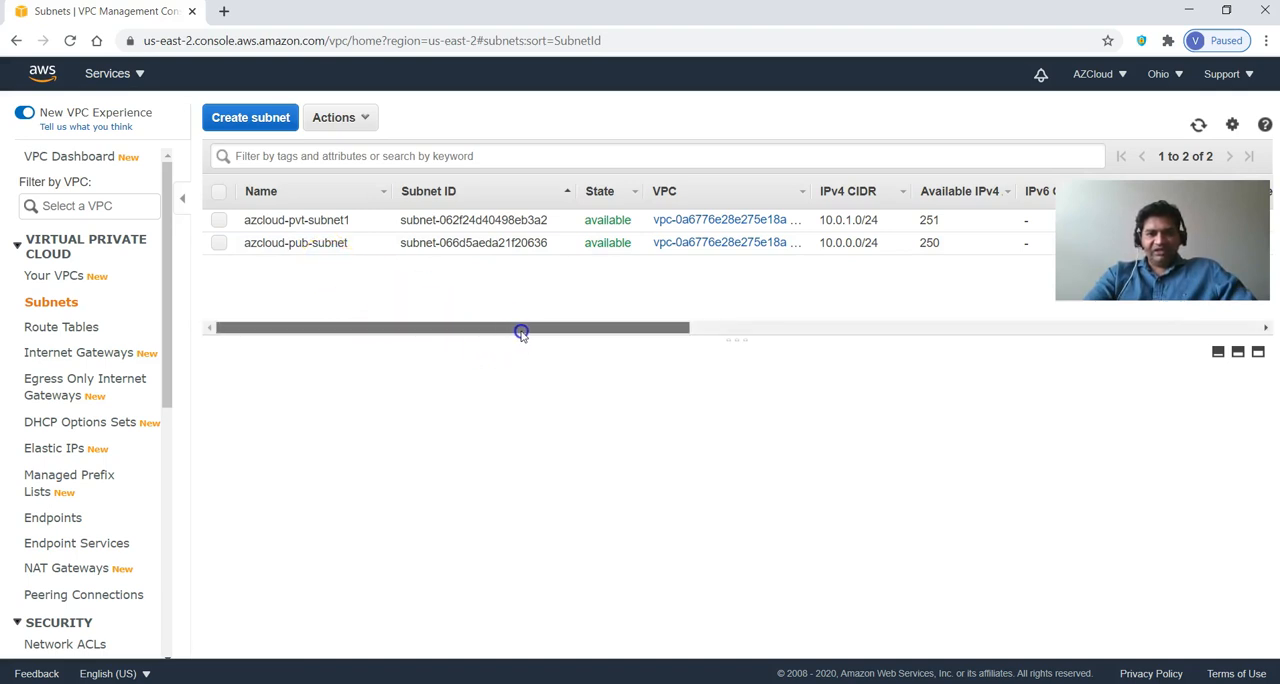
drag(681, 327, 1011, 337)
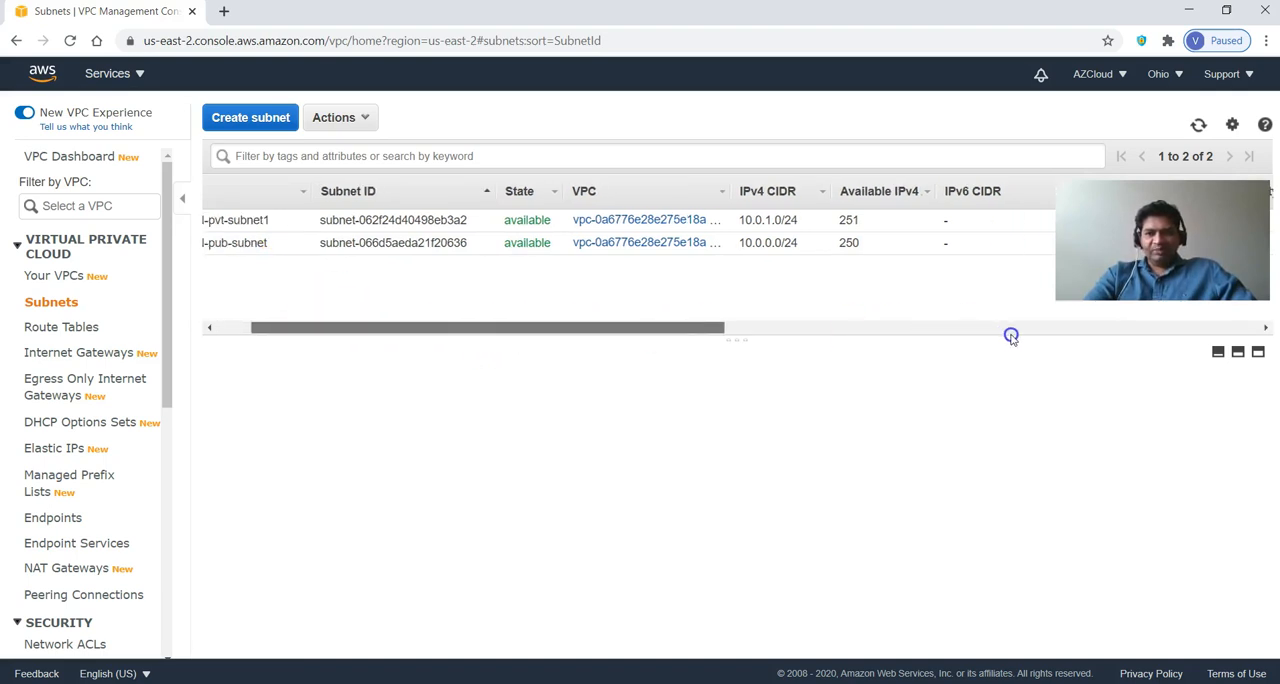
click(230, 331)
drag(230, 331, 223, 327)
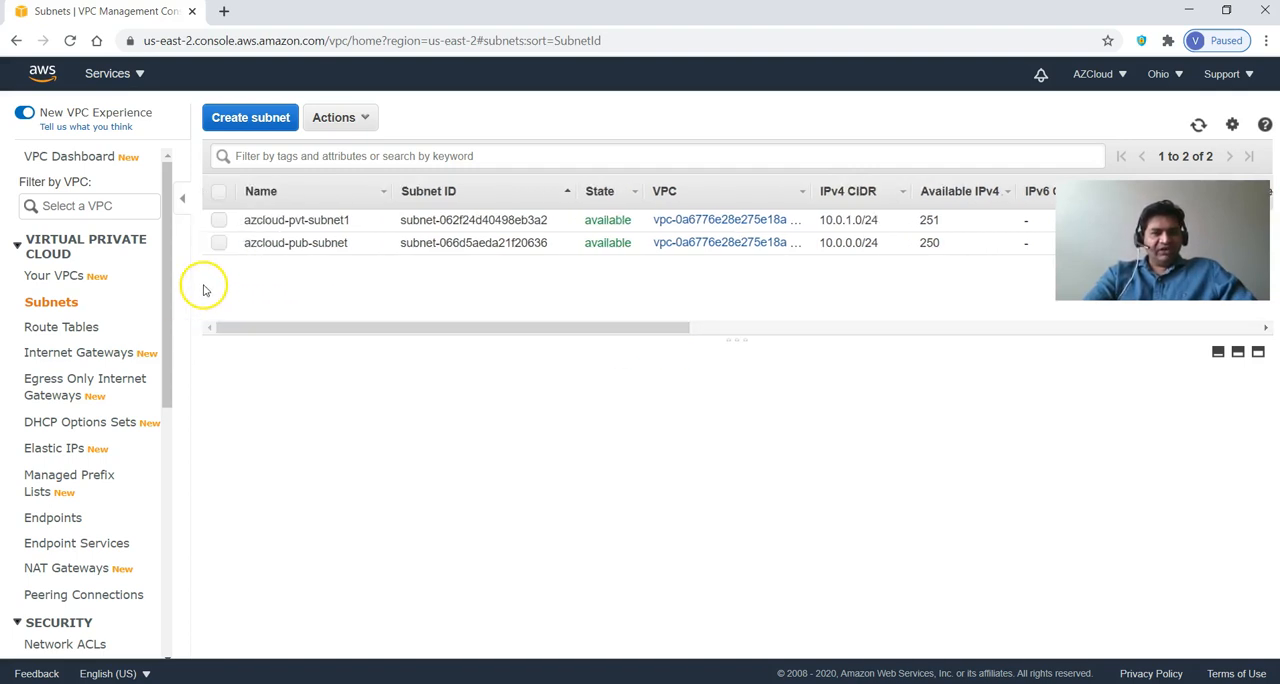
Create a subnet named azcloud-pvt-subnet2 in azcloud-vpc, in availability zone us-east-2b, with IPv4 CIDR block 10.0.2.0/24.
click(238, 118)
click(288, 262)
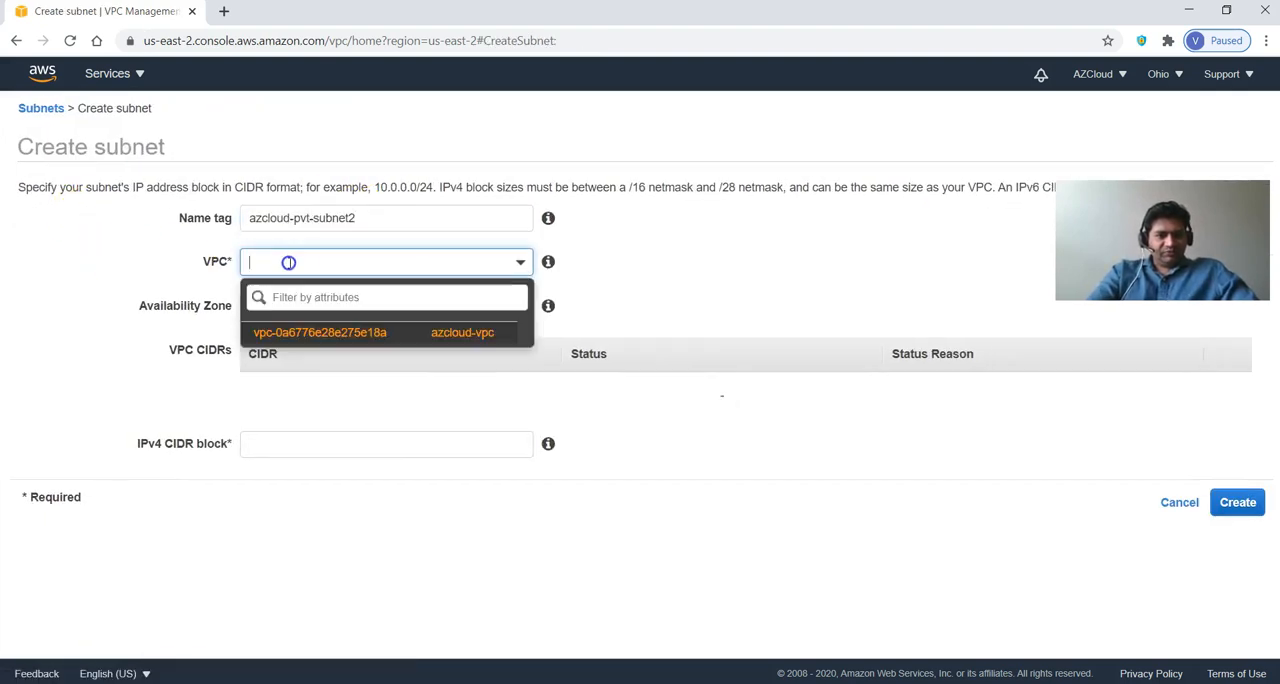
click(289, 331)
click(347, 306)
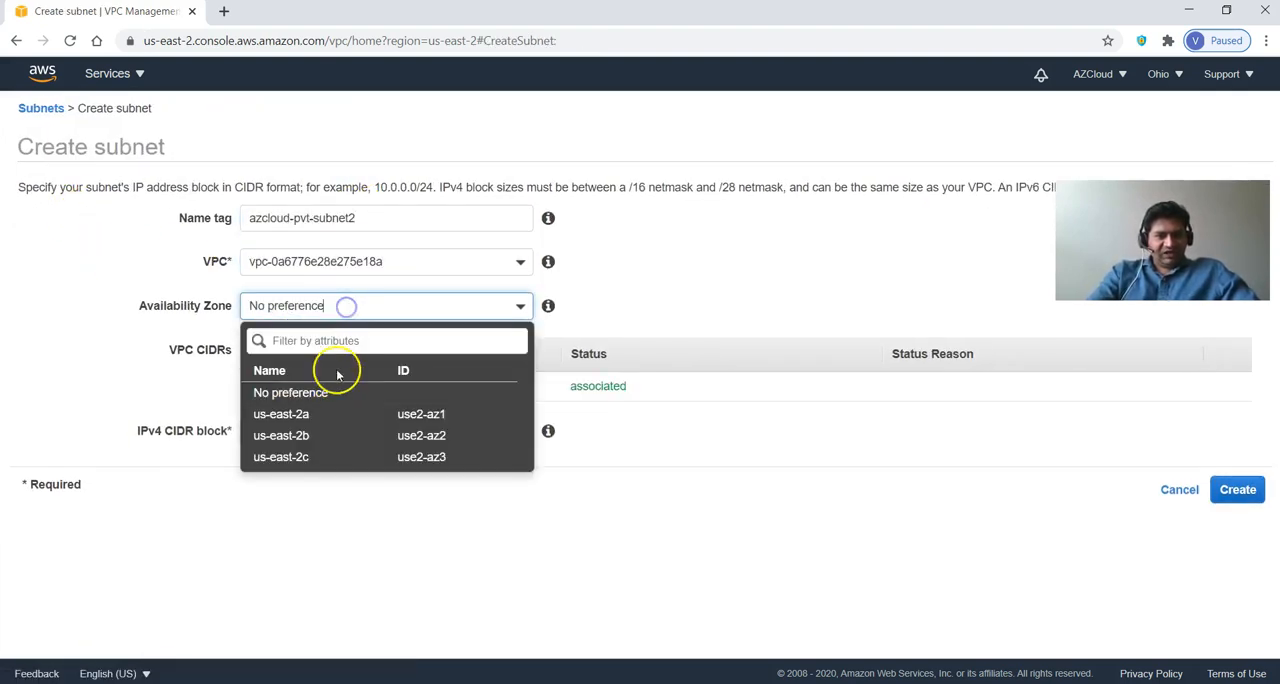
click(318, 433)
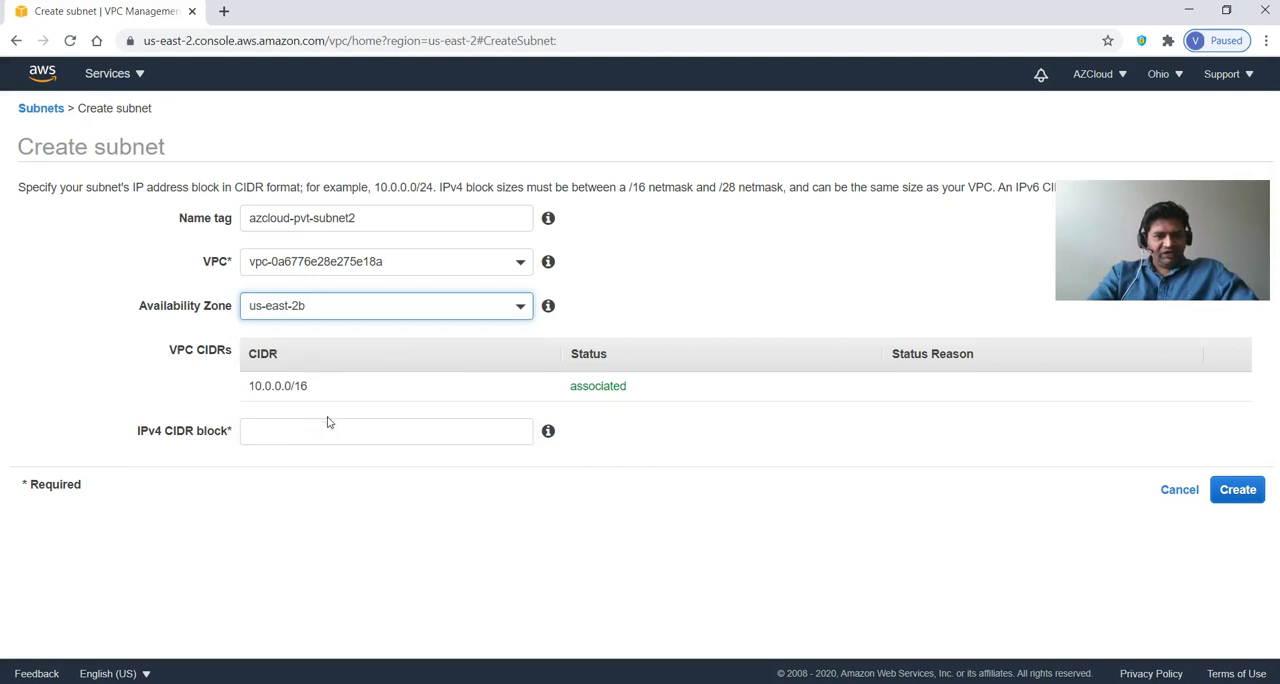
click(325, 430)
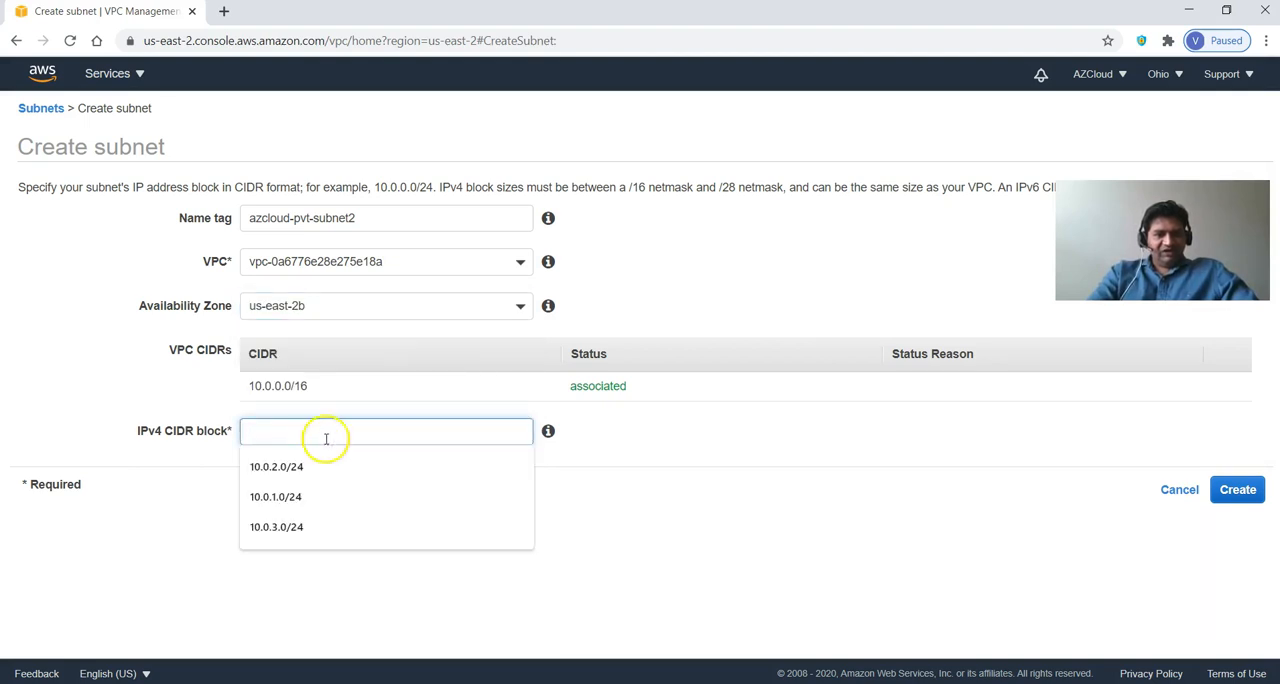
click(319, 462)
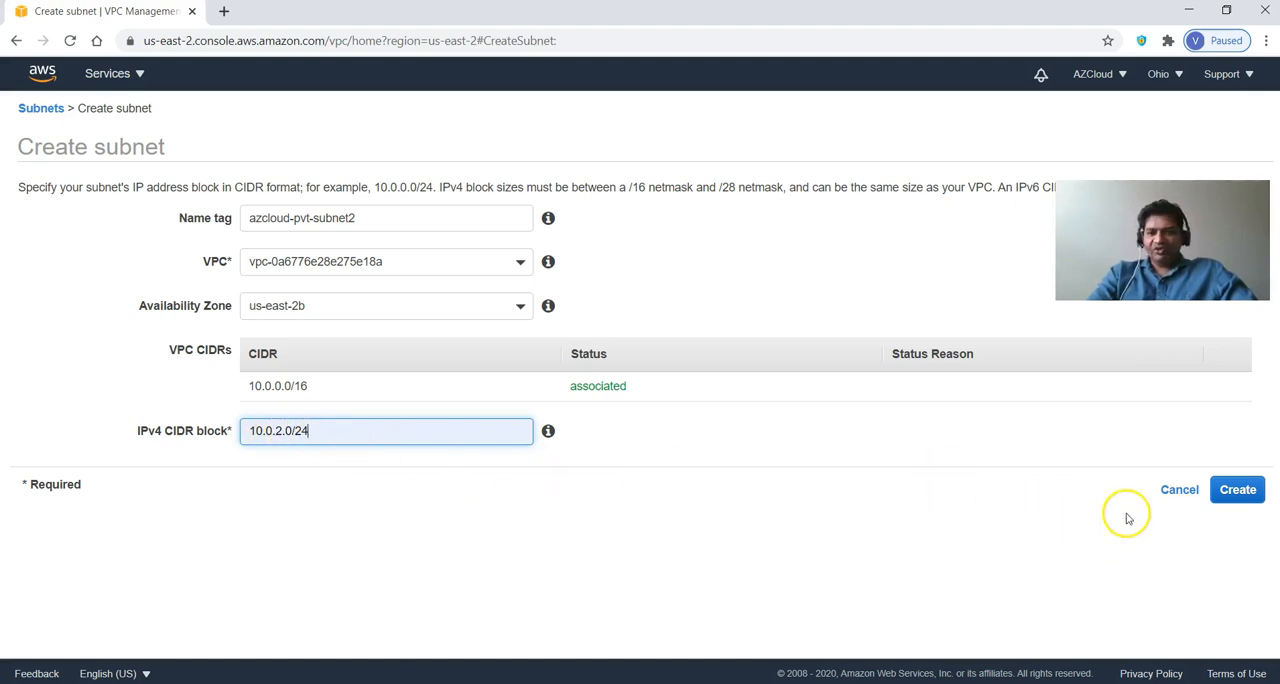
click(1228, 495)
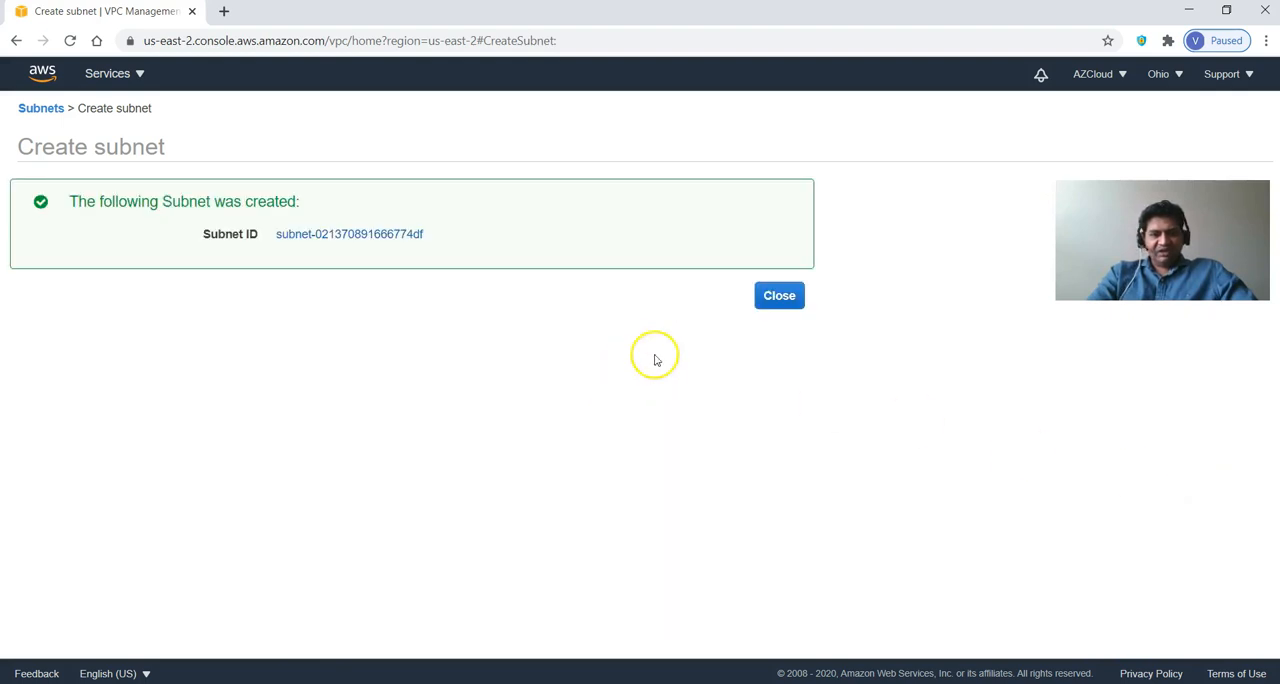
click(779, 296)
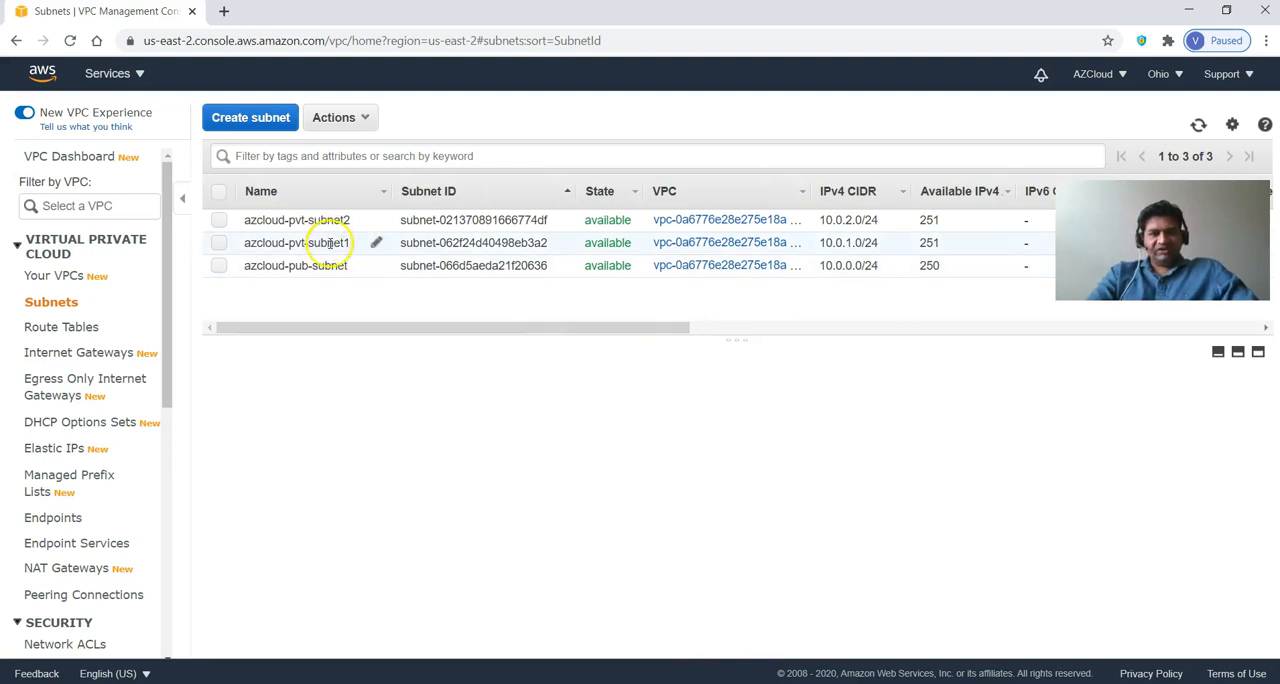
Inspect the route table associated with the azcloud-pvt-subnet2 subnet.
drag(468, 330, 9, 329)
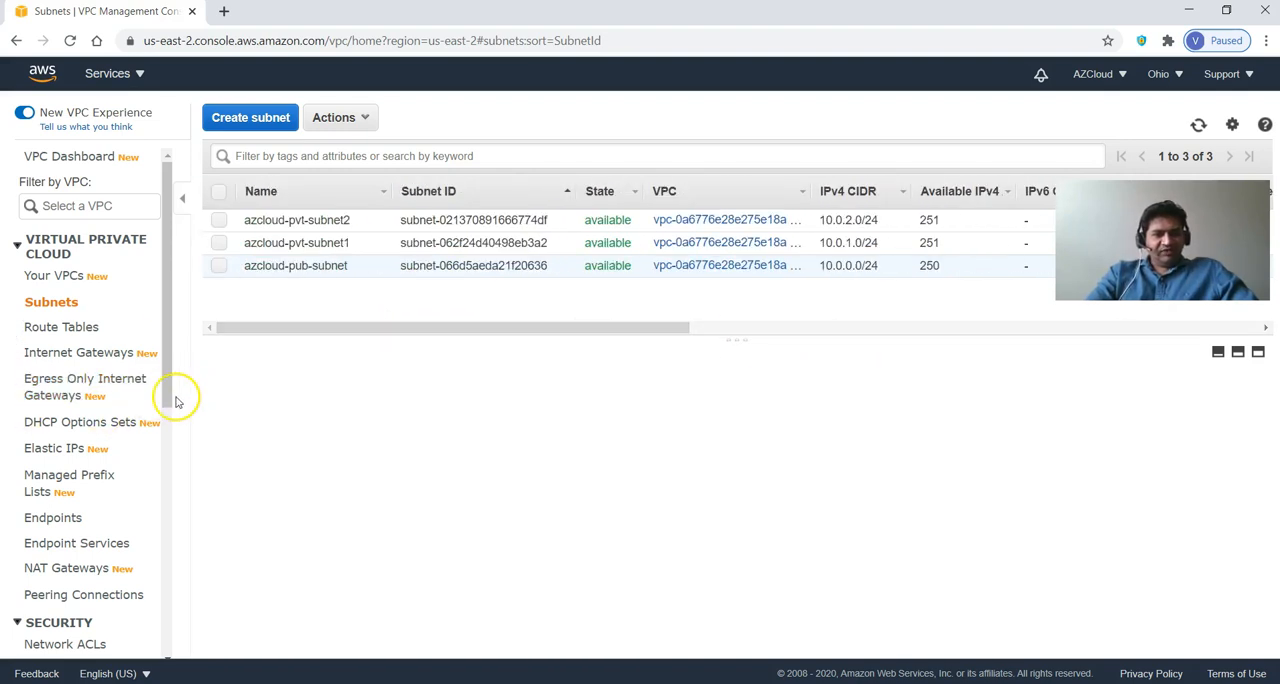
click(296, 222)
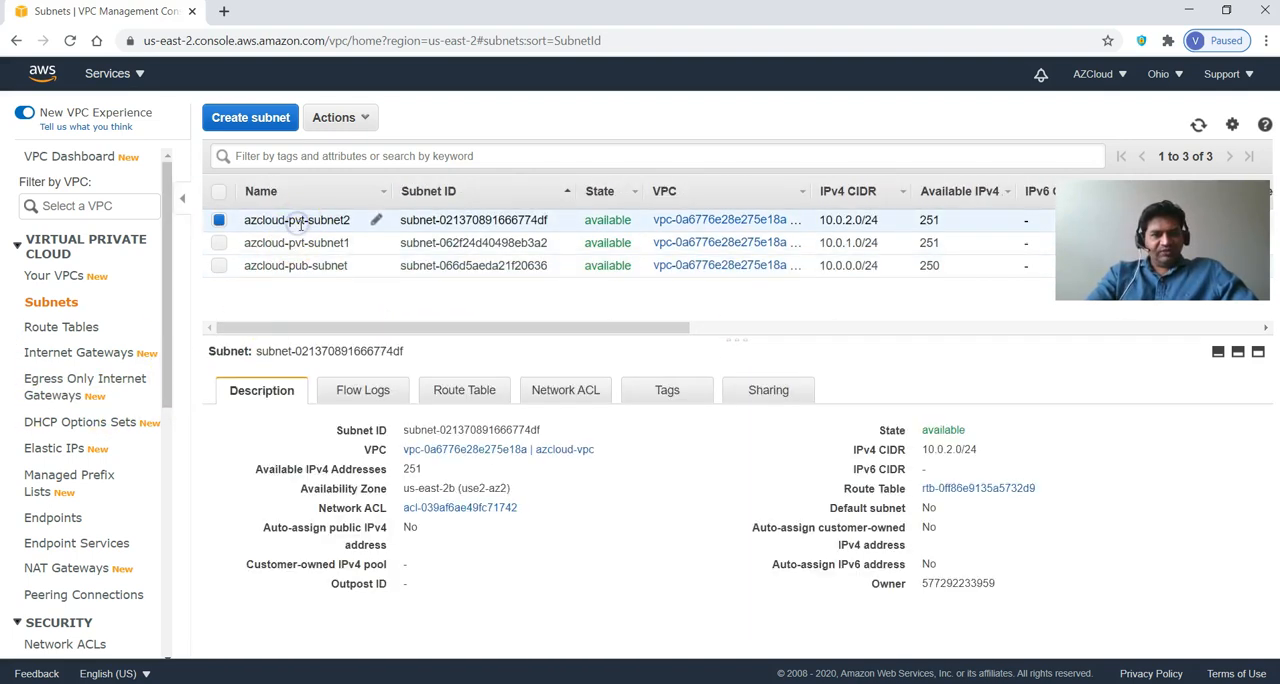
click(466, 397)
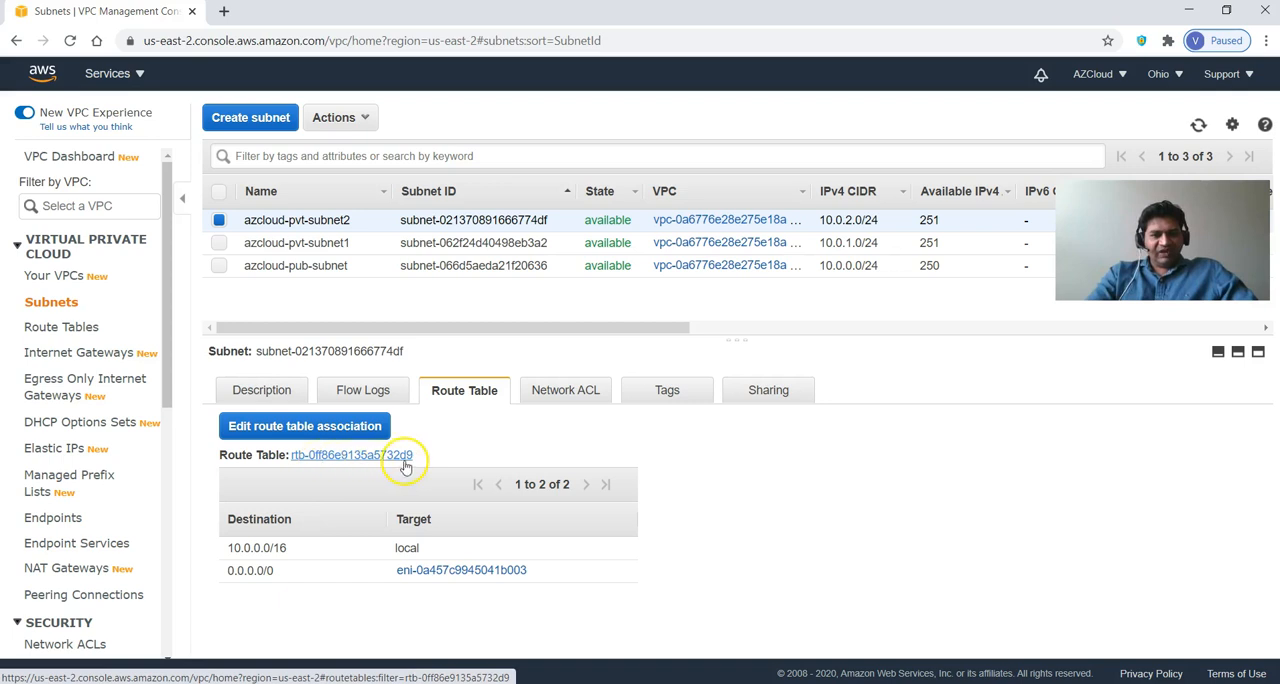
Inspect the route tables associated with the azcloud-pvt-subnet1 and azcloud-pub-subnet subnets.
click(473, 244)
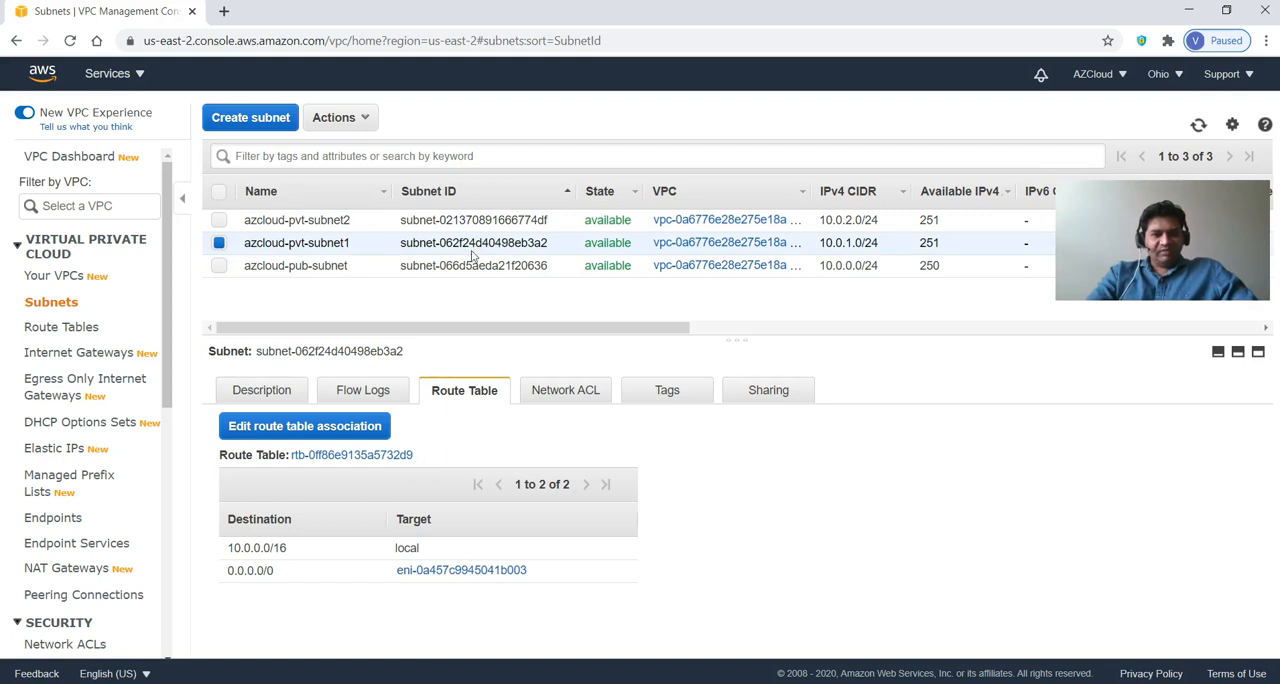
click(441, 267)
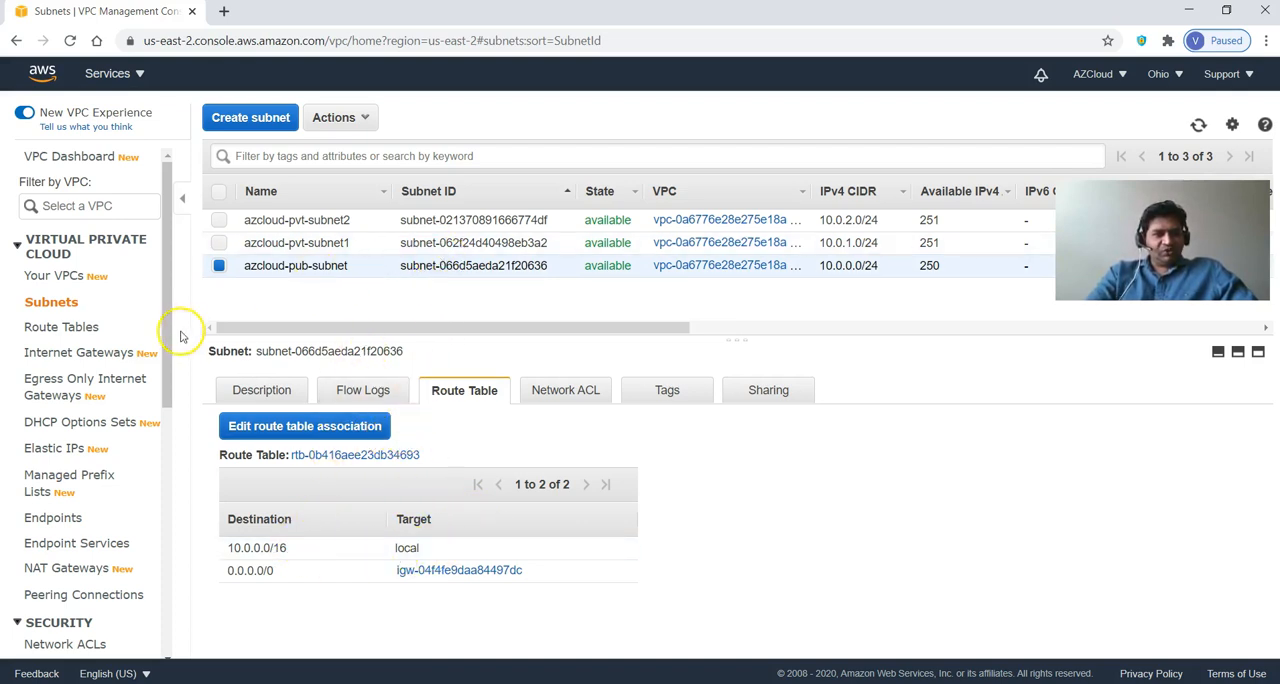
scroll(165, 450, down, 2)
scroll(169, 433, up, 2)
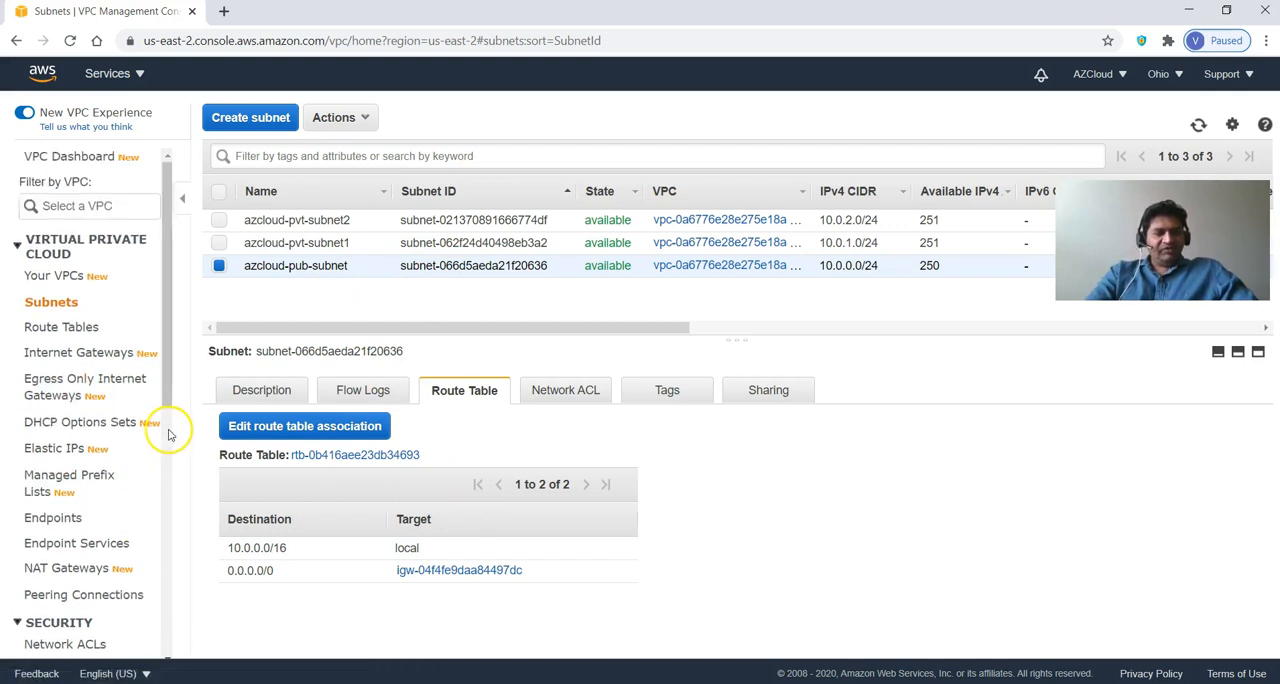
scroll(172, 393, down, 2)
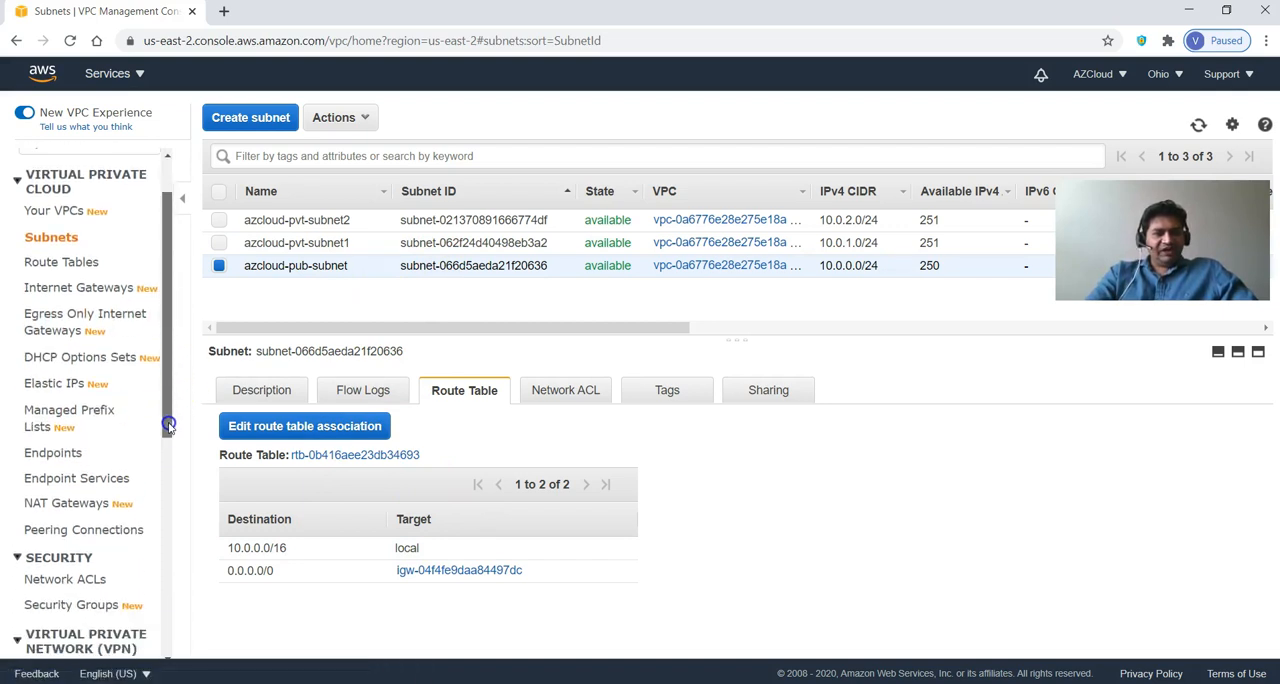
scroll(168, 280, up, 2)
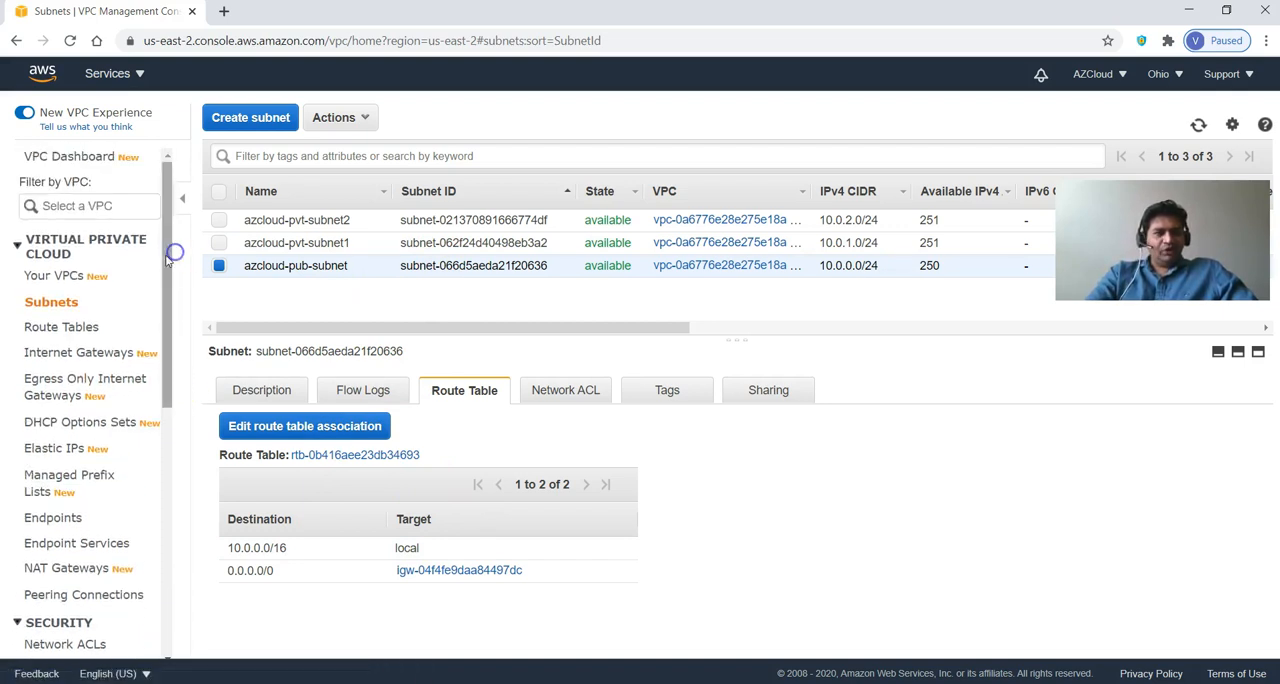
In Amazon RDS, start a DB subnet group named azcloud-db-subnetgroup with the description db-subnetgroup in azcloud-vpc.
click(52, 78)
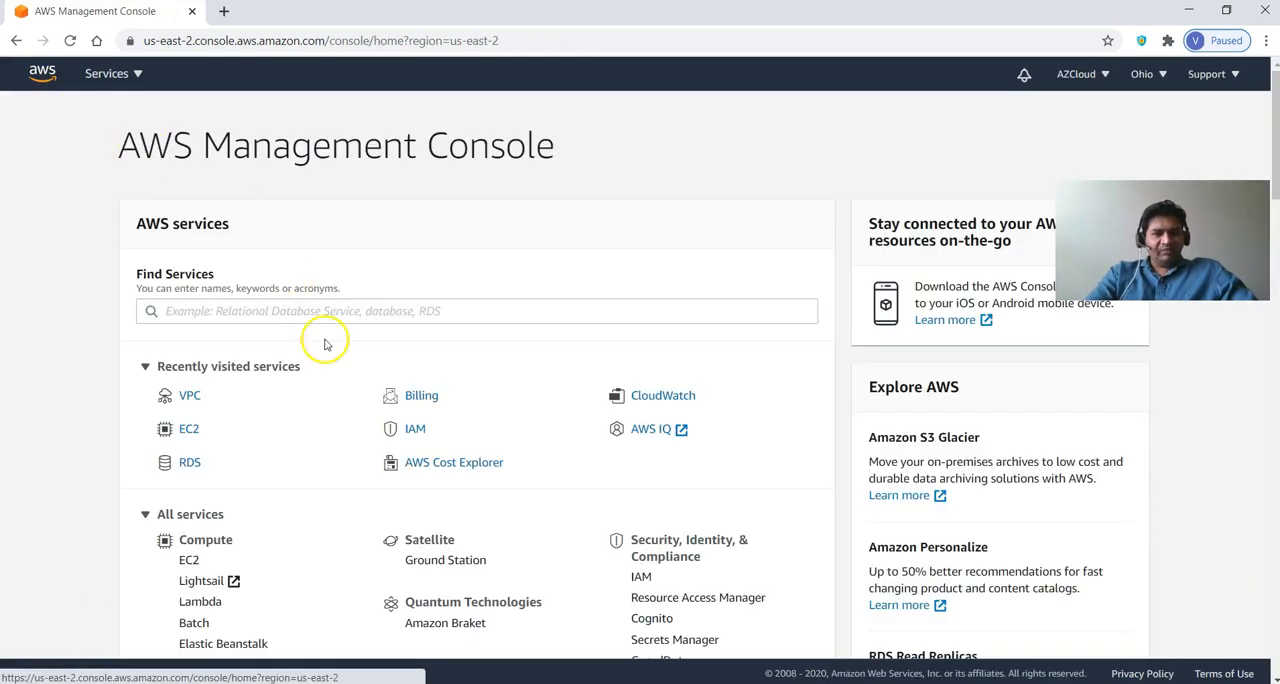
click(189, 462)
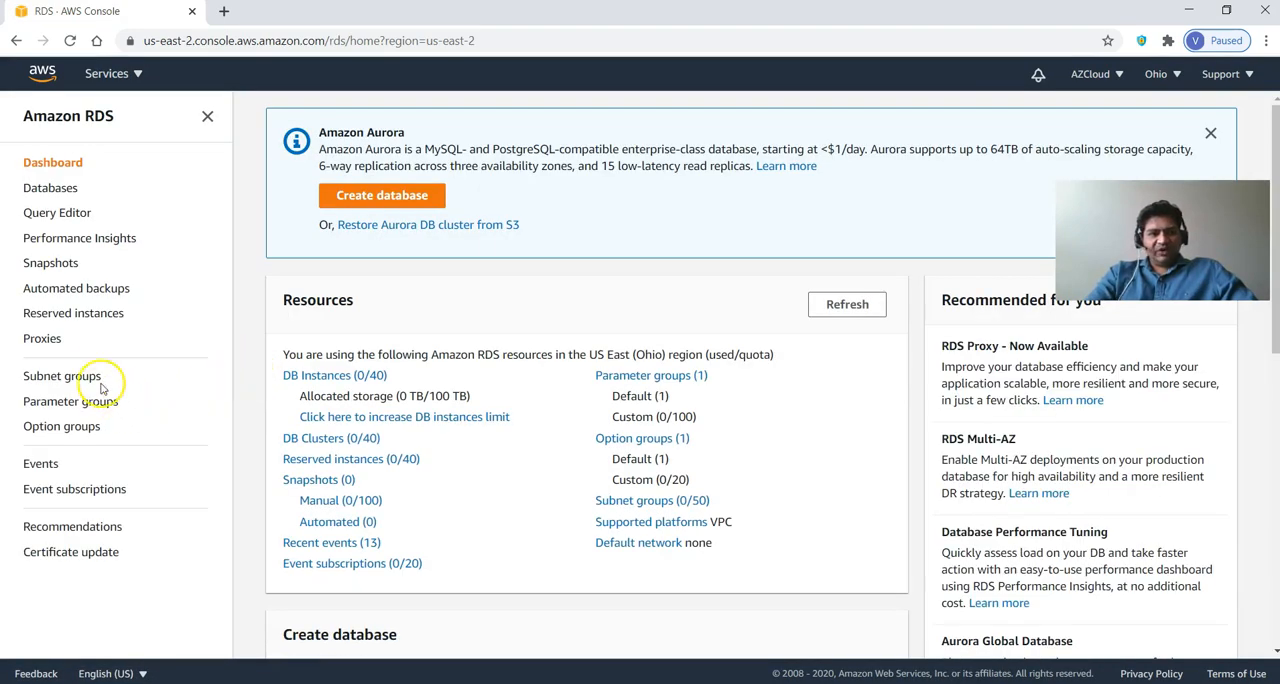
click(89, 376)
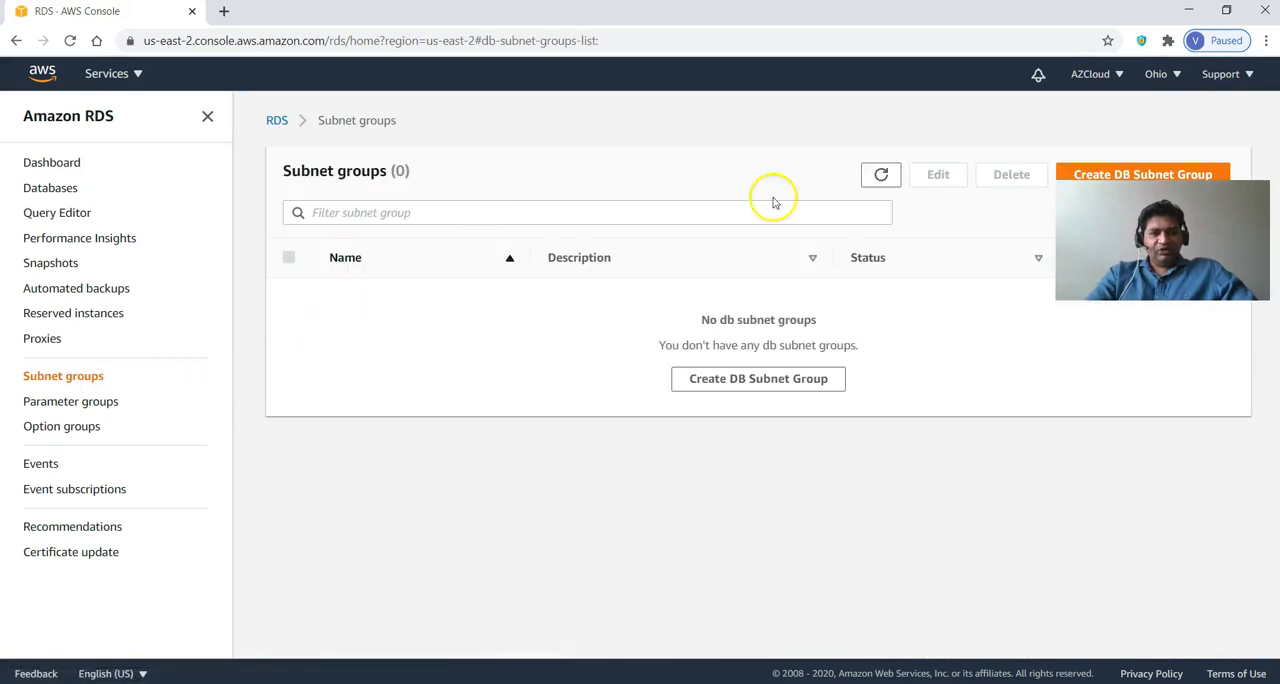
click(1104, 175)
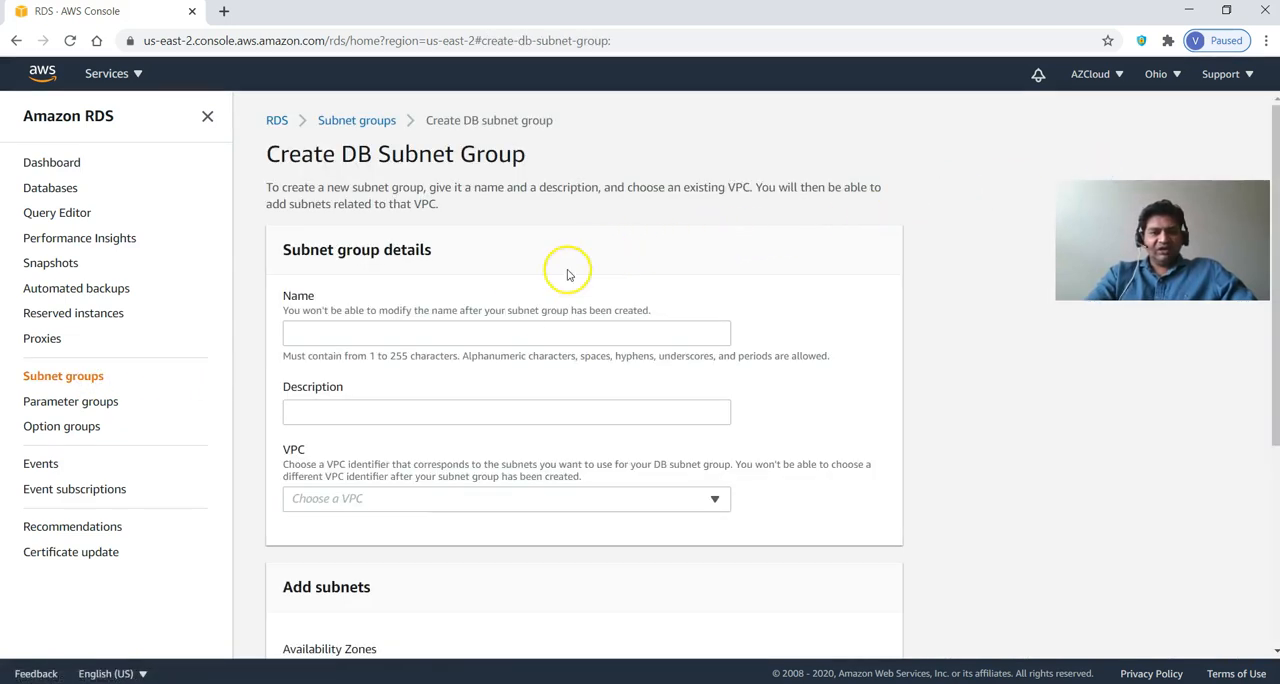
click(478, 333)
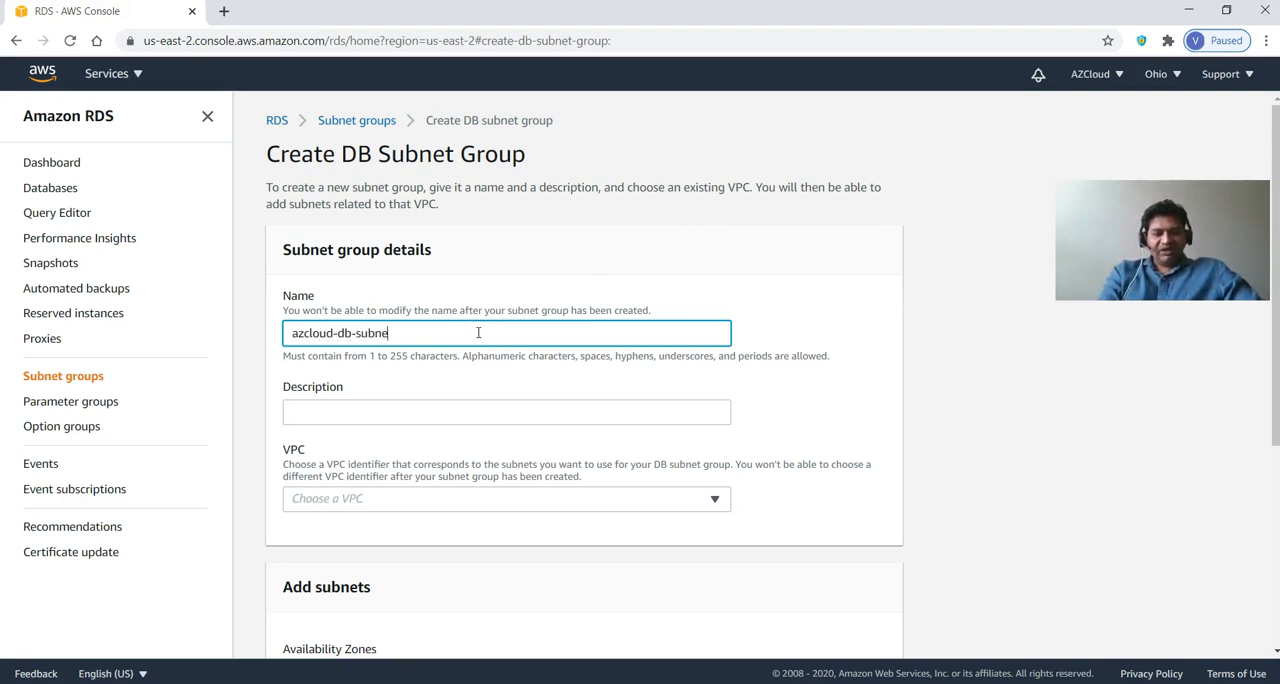
click(469, 414)
click(506, 410)
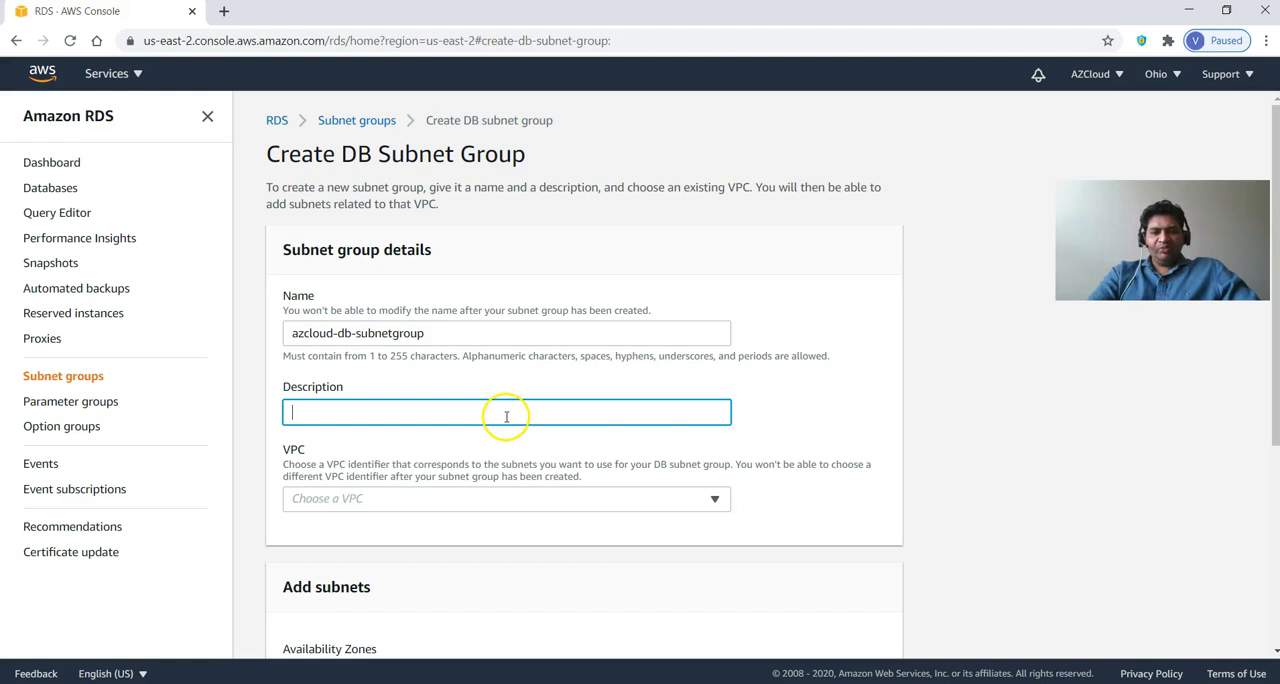
click(508, 428)
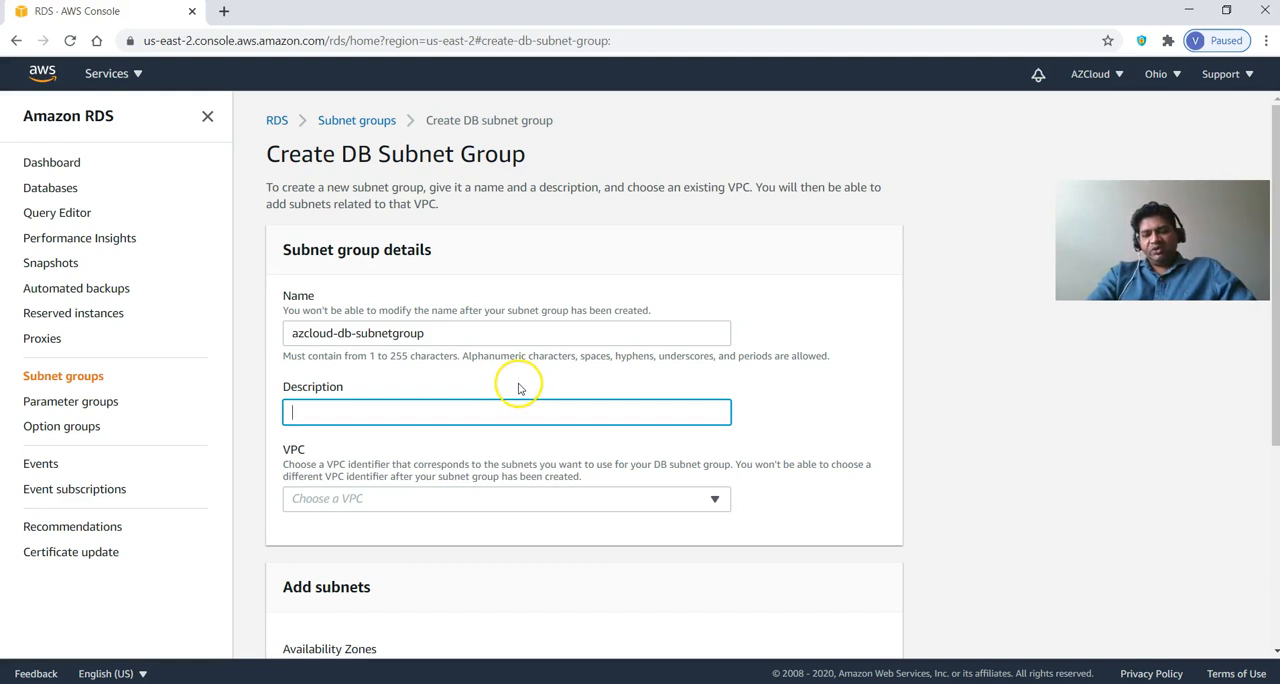
scroll(508, 402, down, 1)
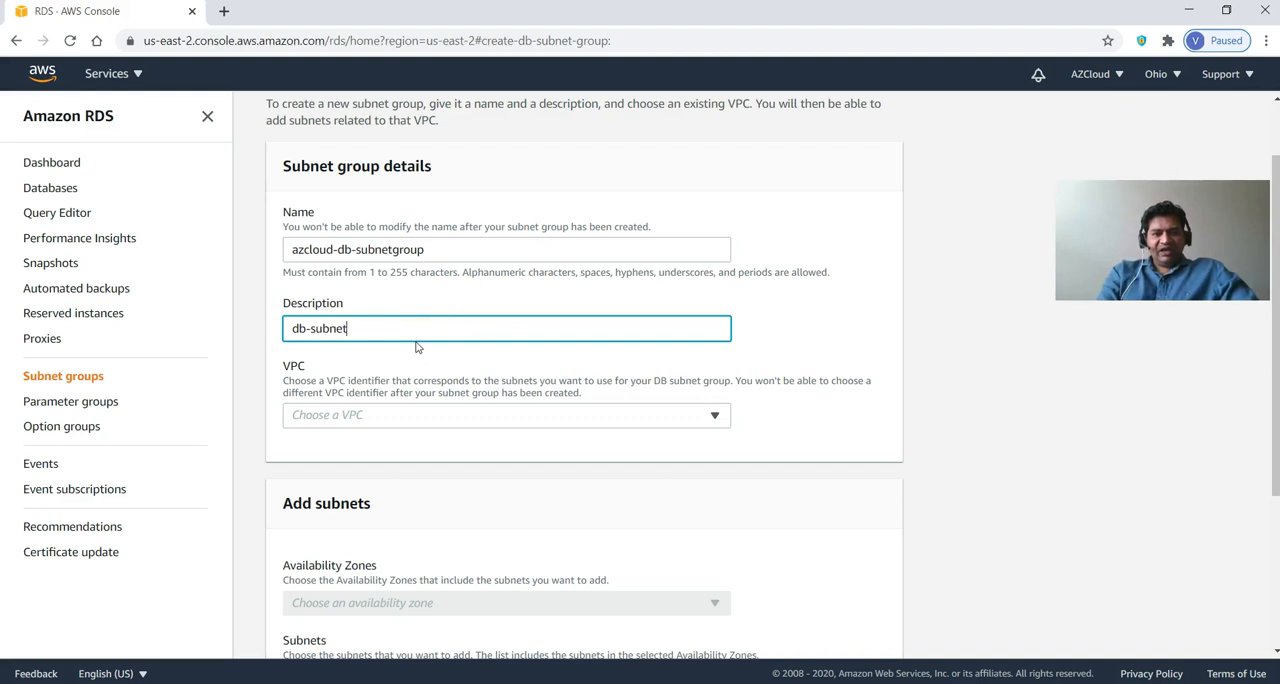
click(386, 414)
click(366, 440)
Include the availability zones us-east-2a and us-east-2b in the DB subnet group.
scroll(492, 503, down, 1)
scroll(492, 503, down, 2)
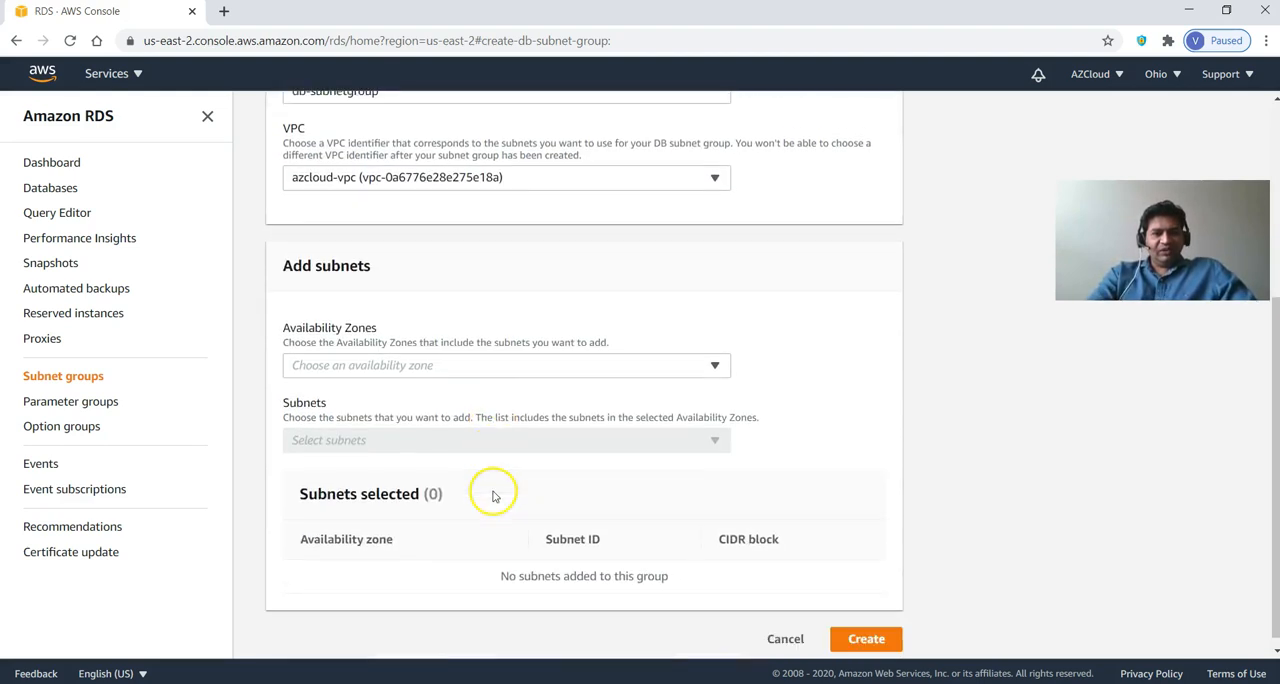
click(471, 357)
click(411, 381)
click(397, 405)
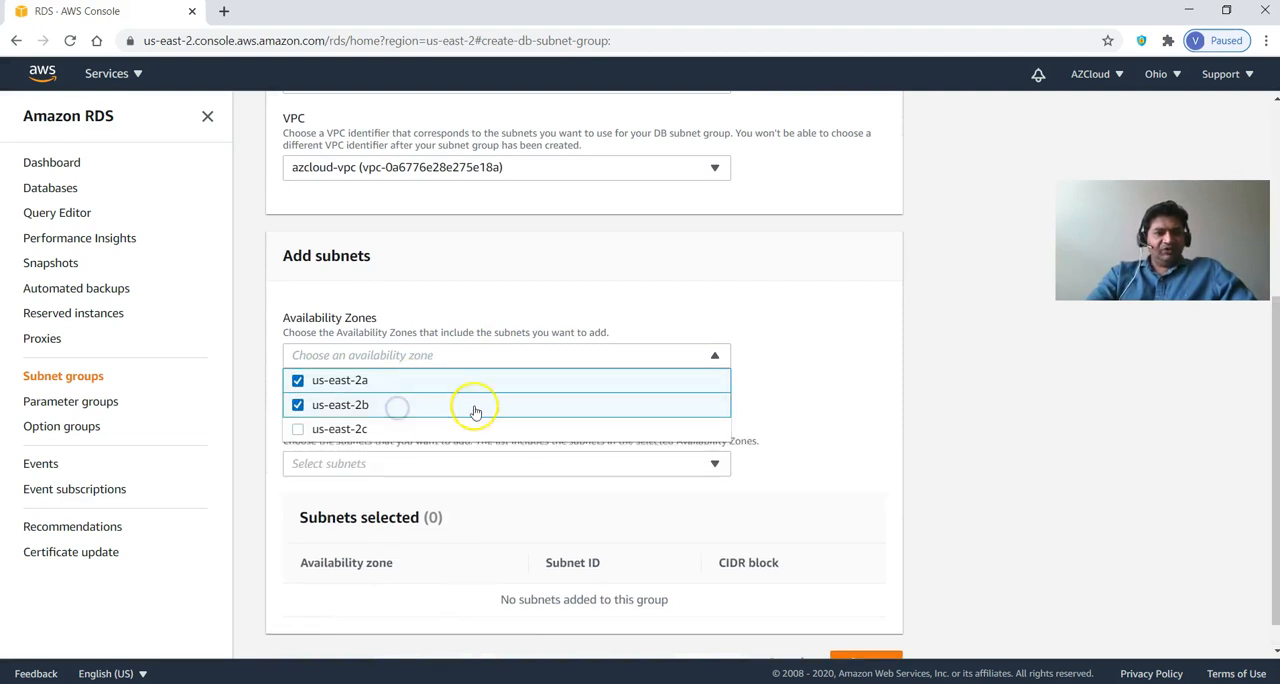
click(781, 396)
Add the subnets with CIDR blocks 10.0.2.0/24, 10.0.0.0/24 and 10.0.1.0/24, and create the DB subnet group.
click(658, 465)
click(337, 356)
click(337, 414)
click(338, 437)
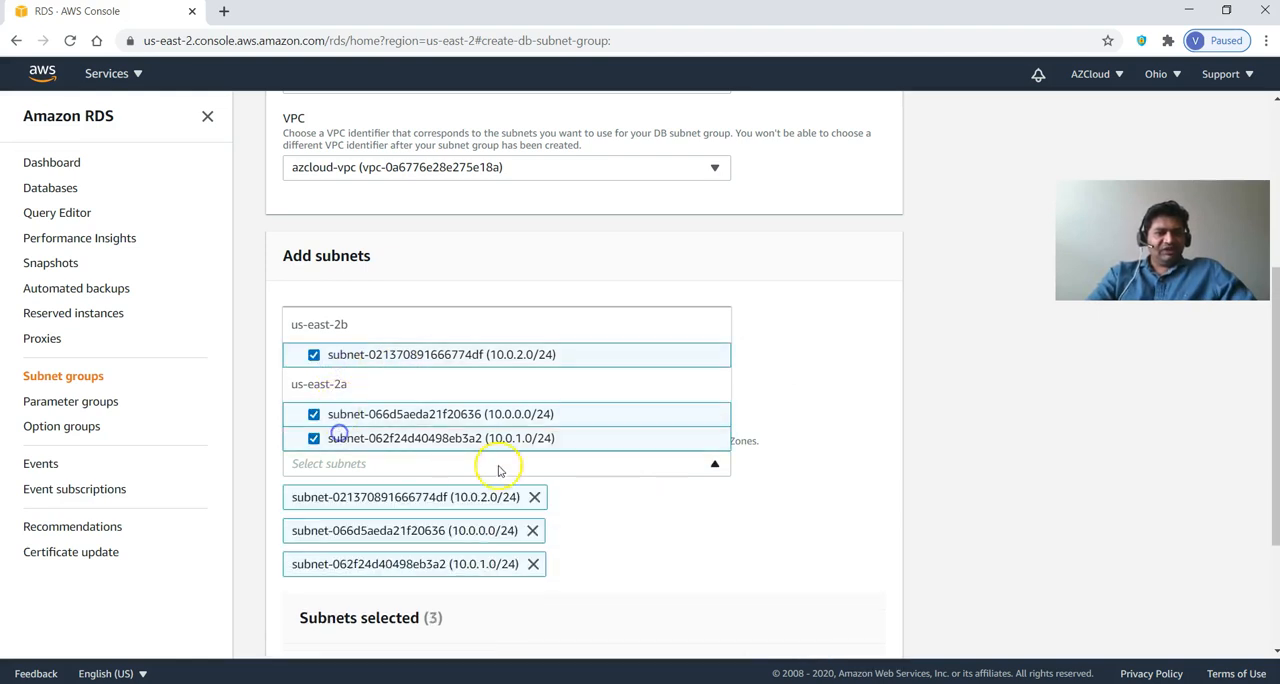
scroll(740, 490, down, 2)
click(872, 640)
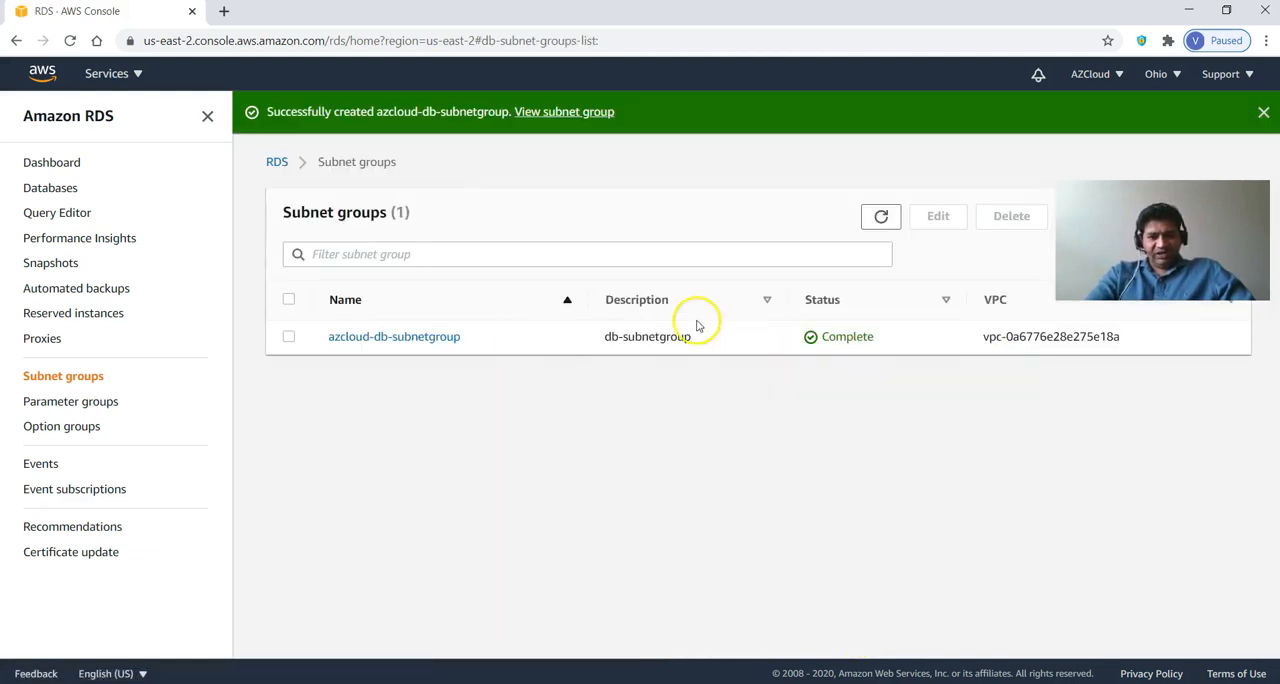
Return to the VPC service and review the VPC, route table and internet gateway lists.
click(44, 68)
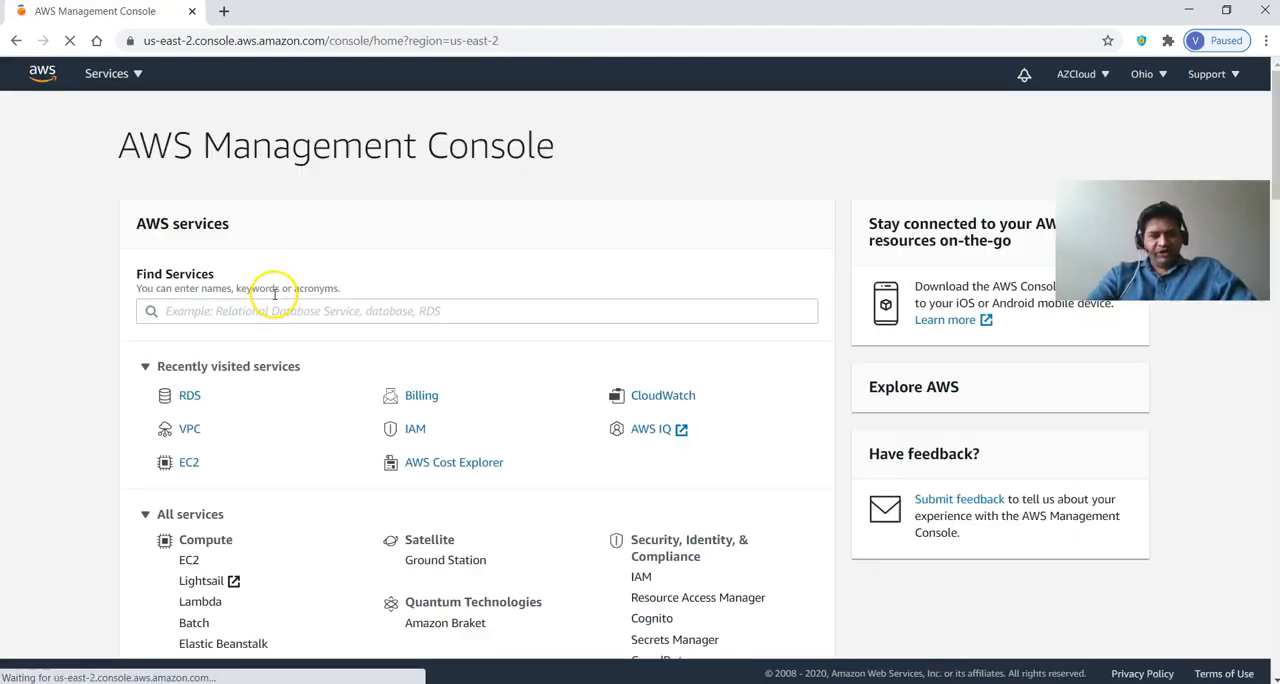
click(189, 428)
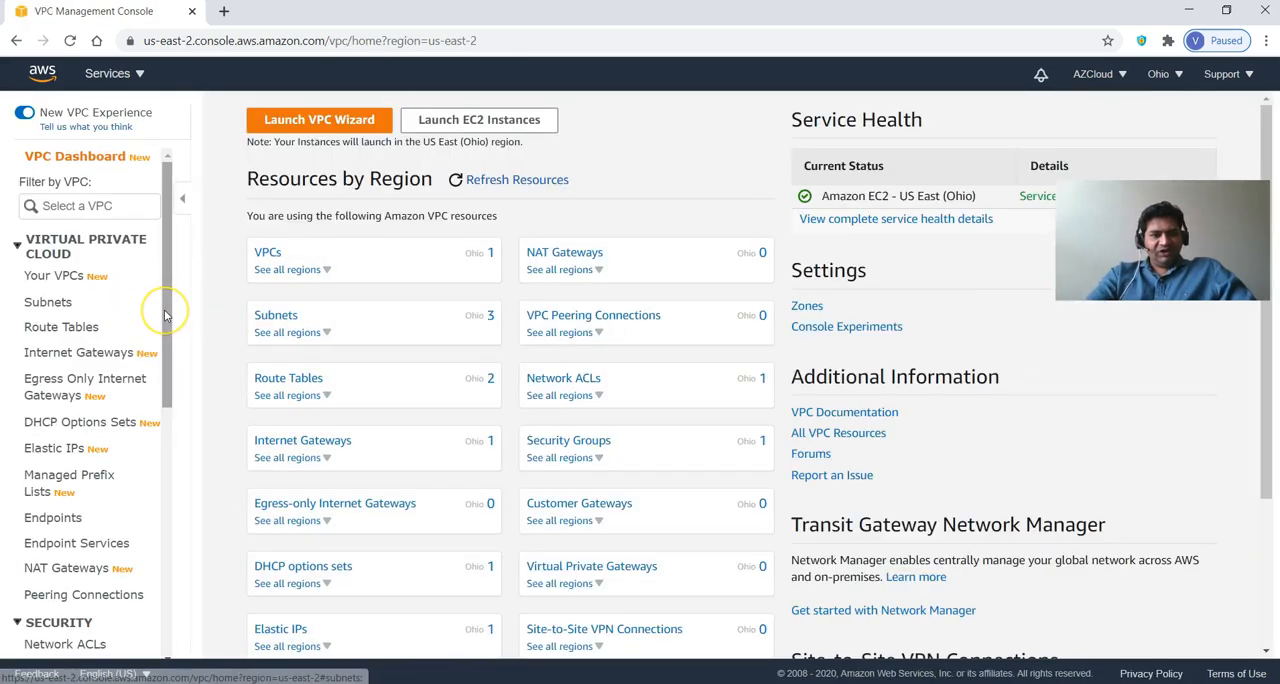
drag(166, 310, 166, 310)
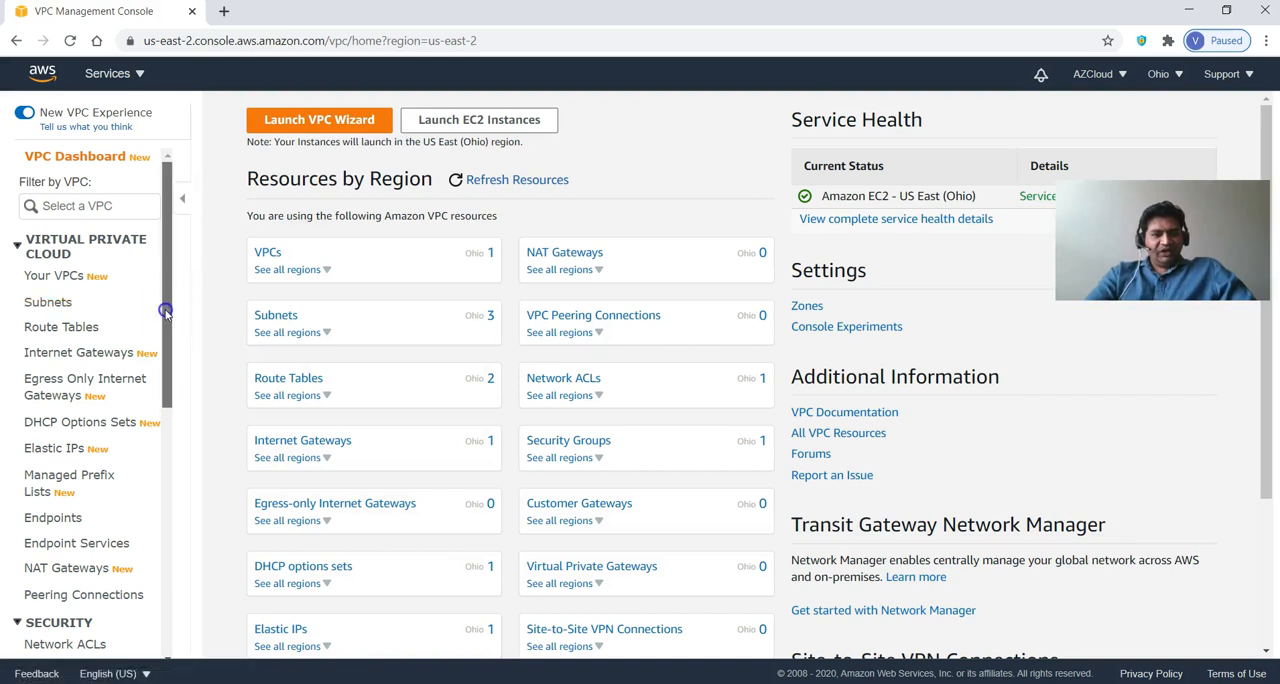
click(62, 276)
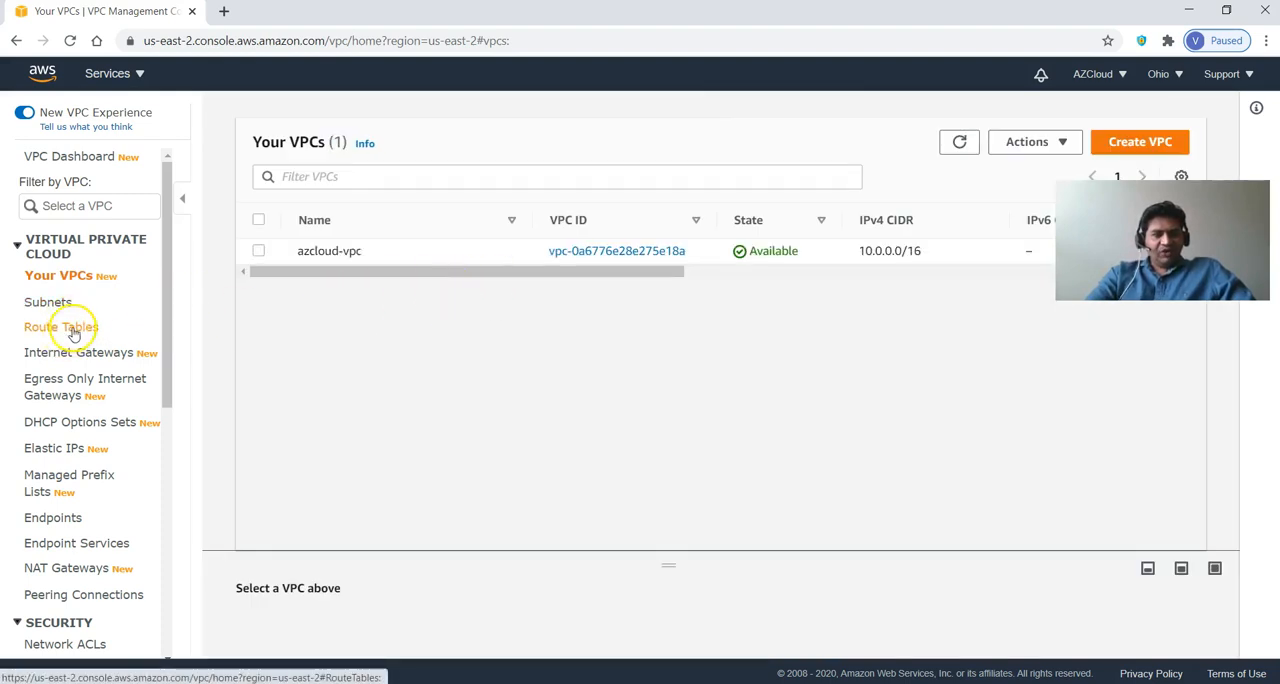
click(73, 335)
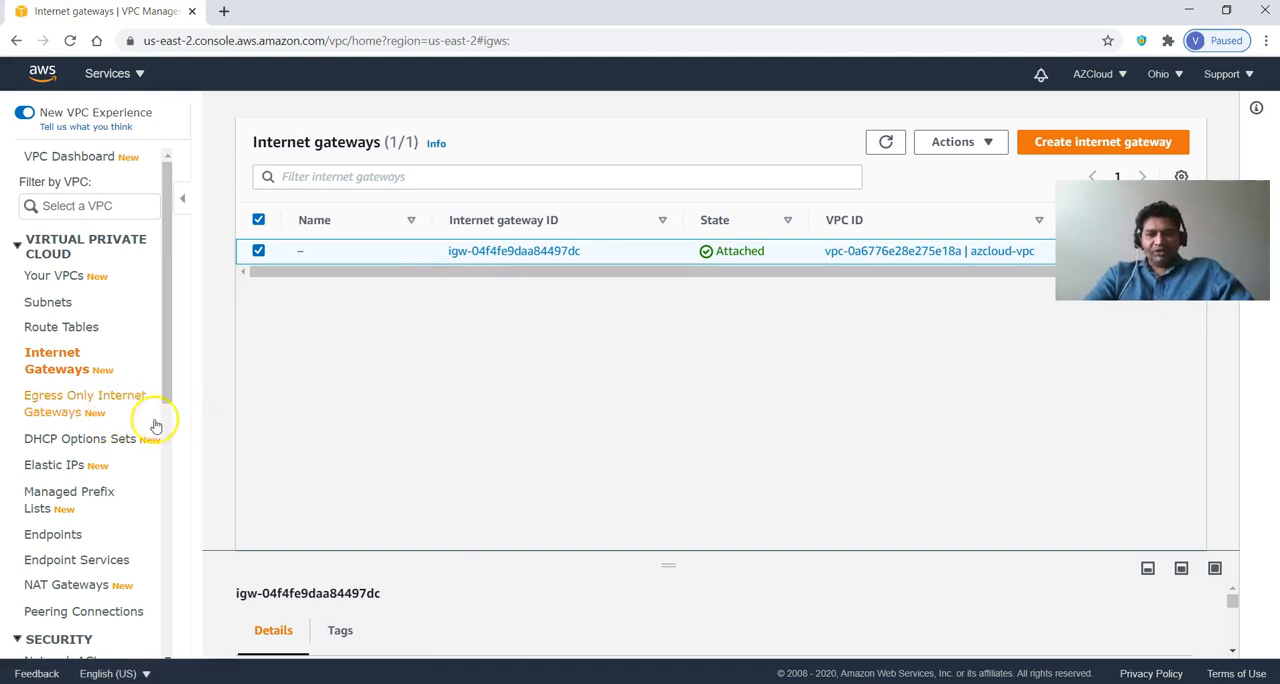
Start a new security group named azcloud-pub-sg with the description "public subnet sec group".
drag(166, 386, 162, 466)
click(72, 517)
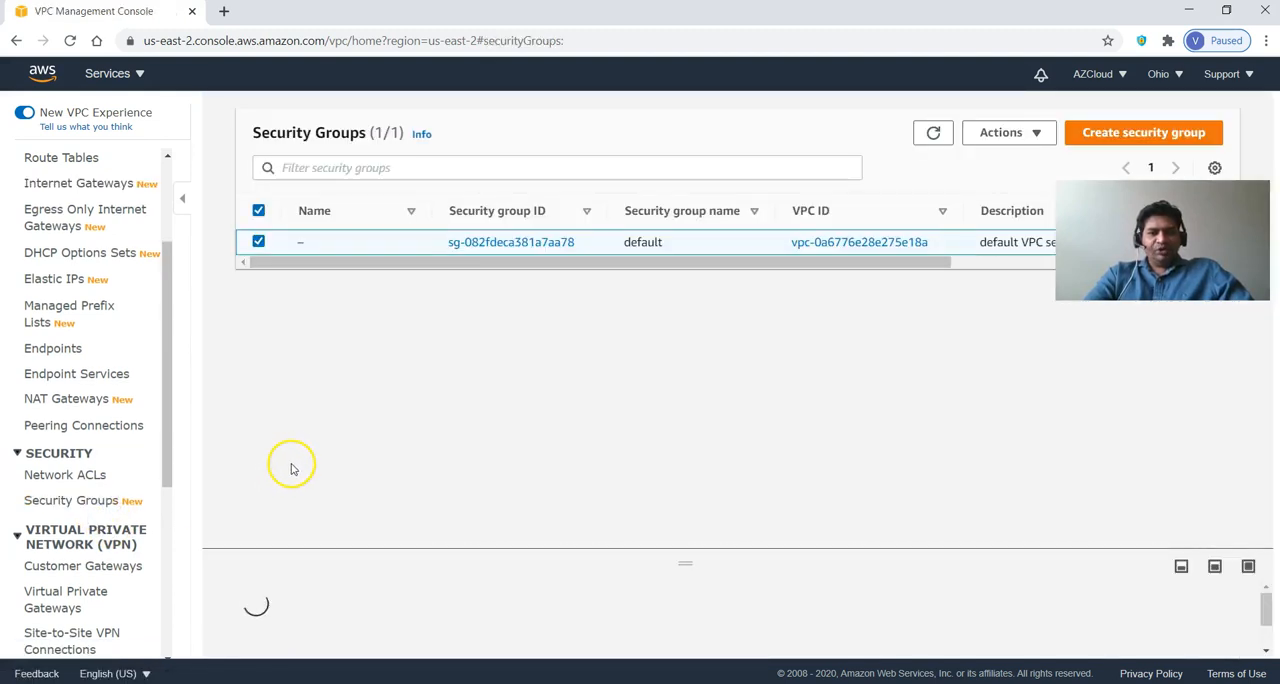
click(375, 265)
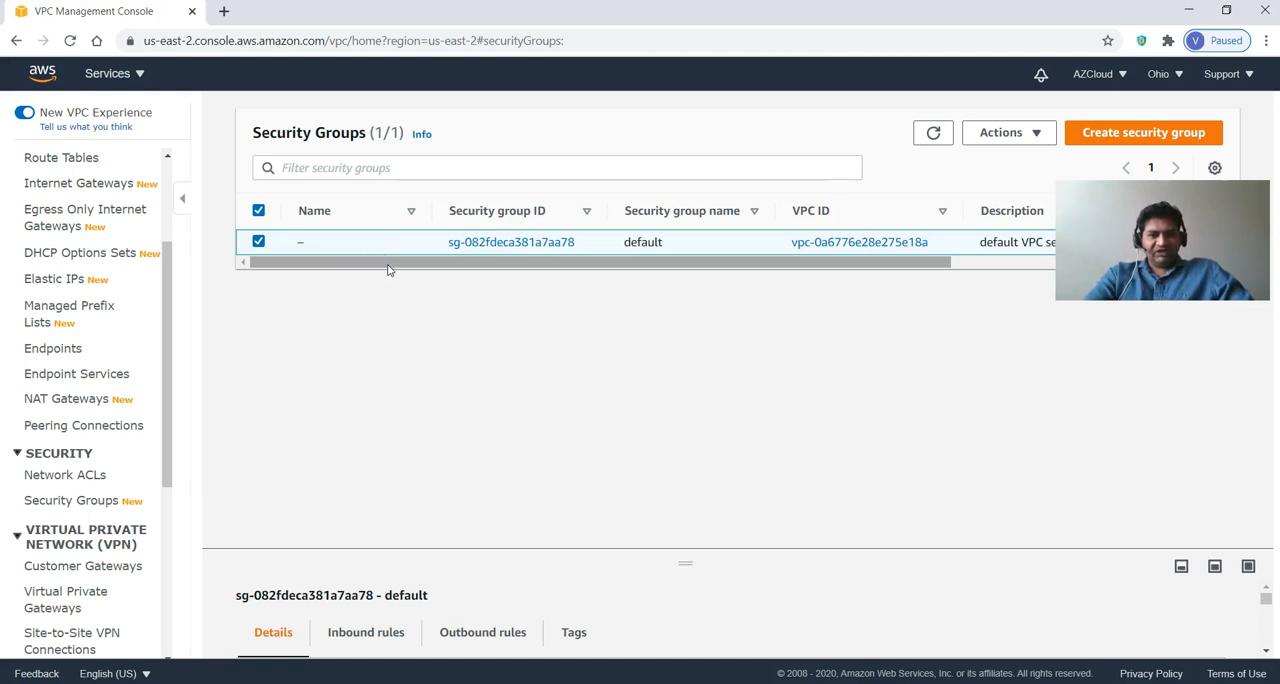
click(1107, 140)
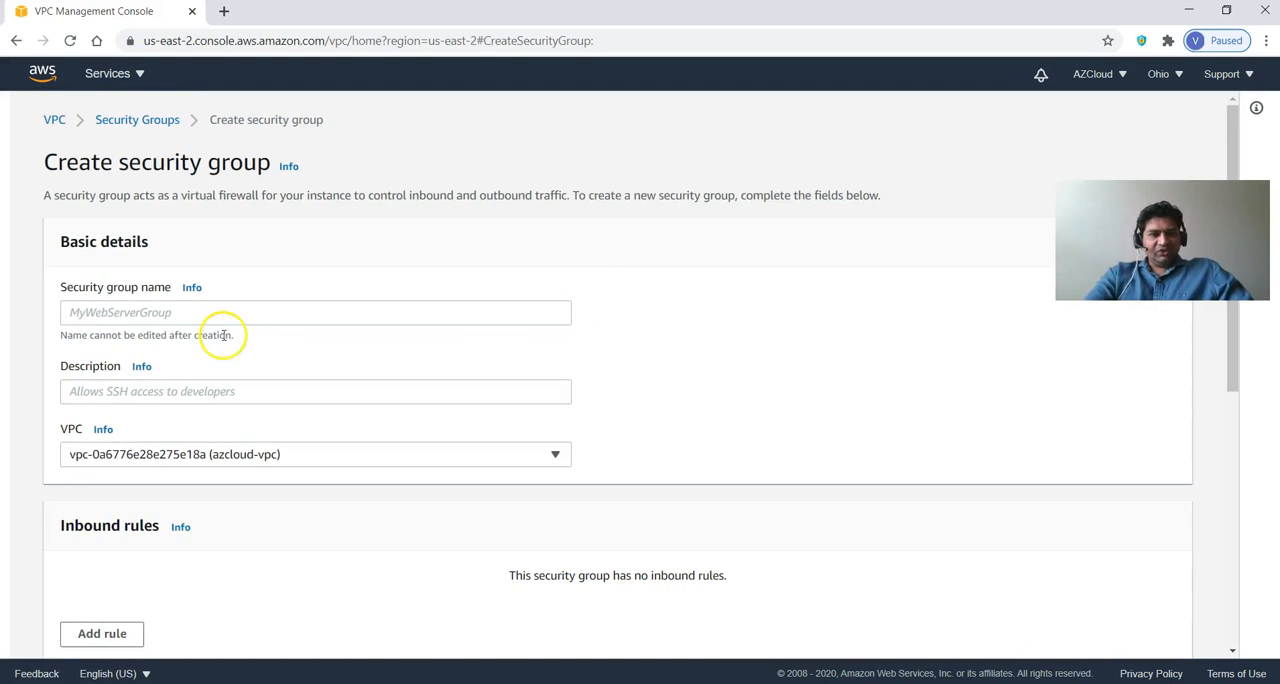
click(405, 312)
text(azcloud-pub-sb)
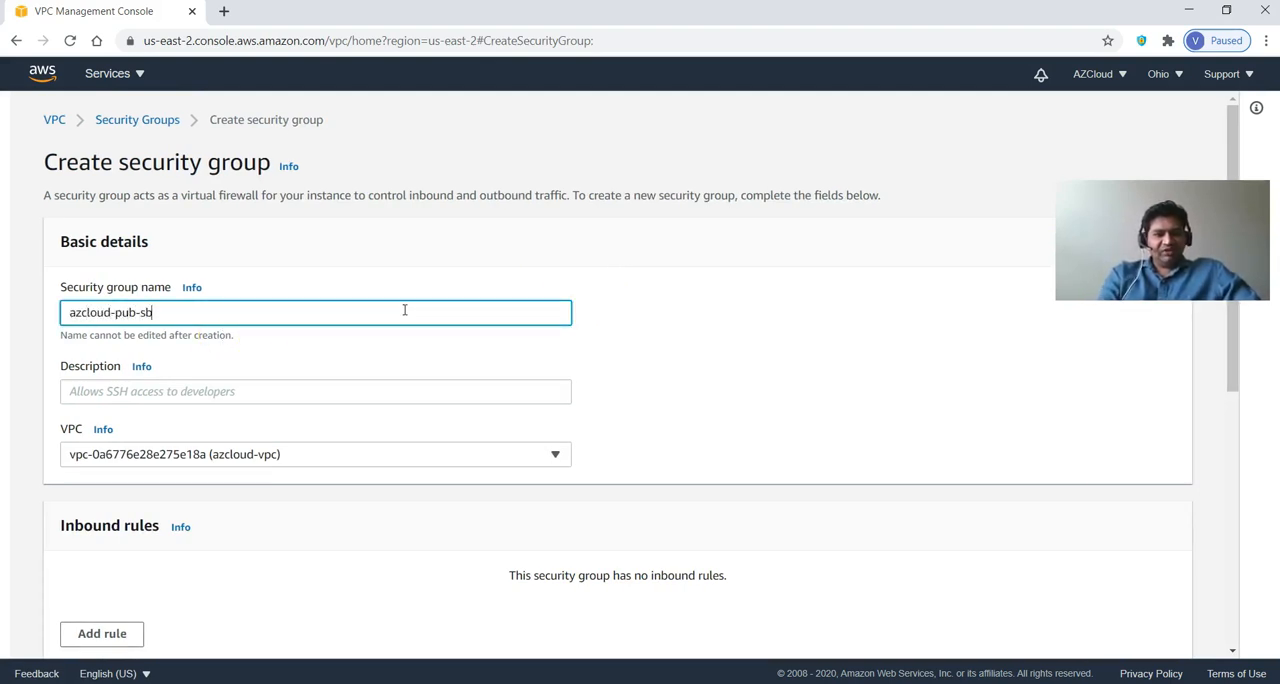
key(Tab)
key(Tab)
text(pu)
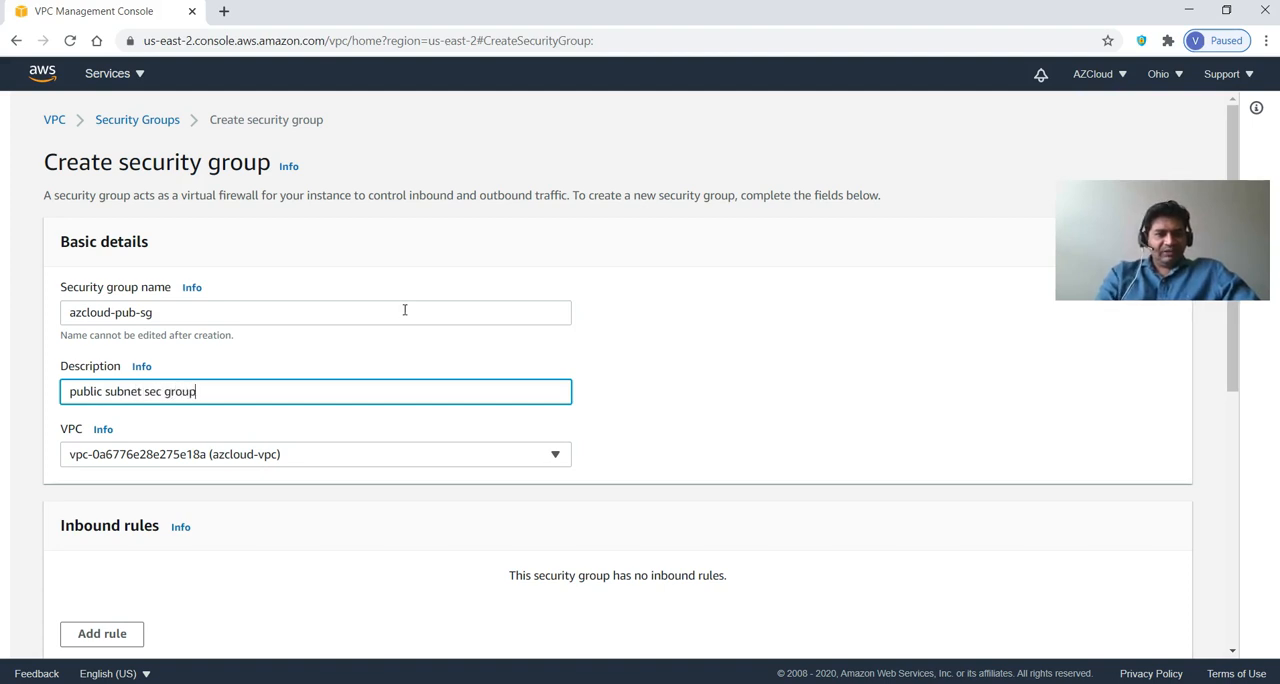
Add an inbound SSH rule to the security group that allows traffic from anywhere.
scroll(560, 429, down, 3)
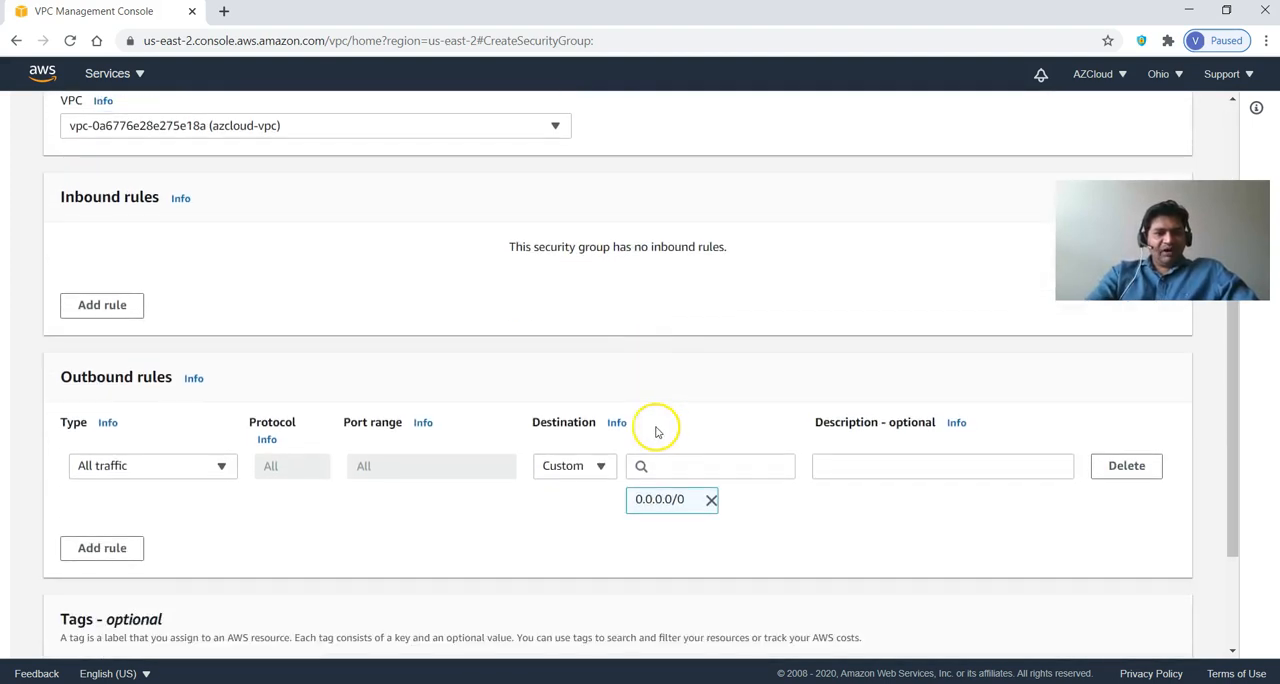
click(128, 304)
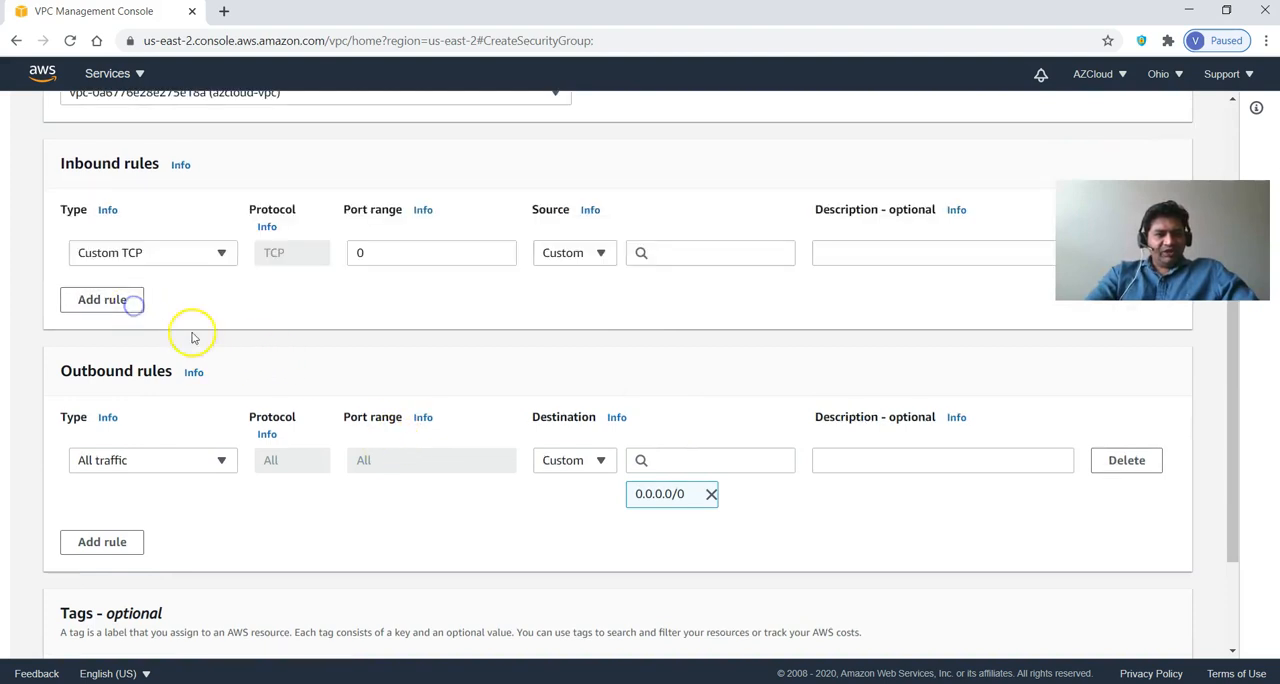
click(208, 265)
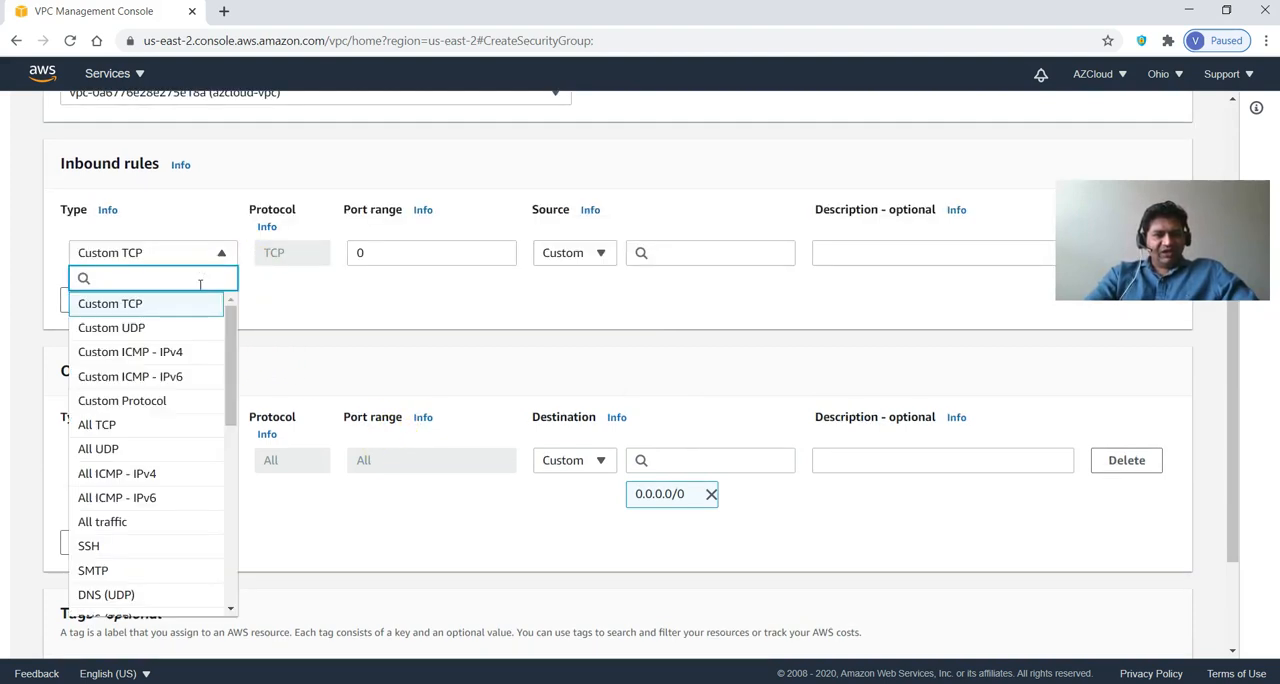
scroll(188, 432, down, 2)
click(149, 378)
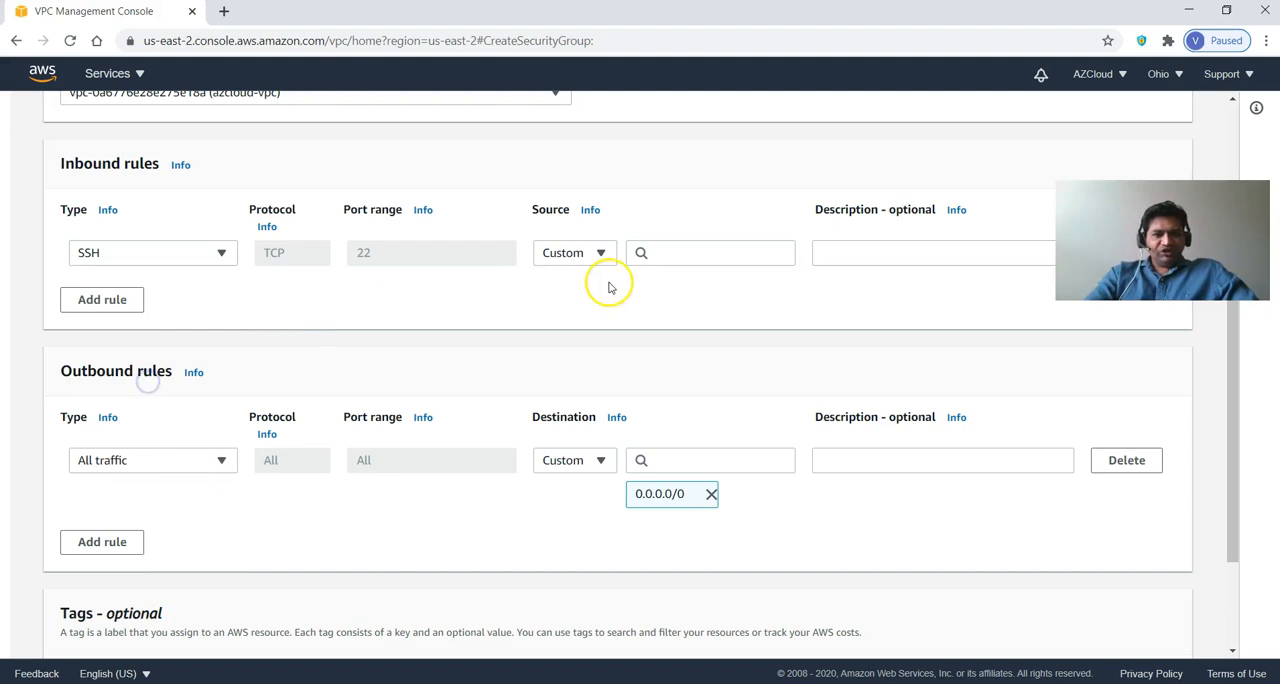
click(590, 256)
click(591, 299)
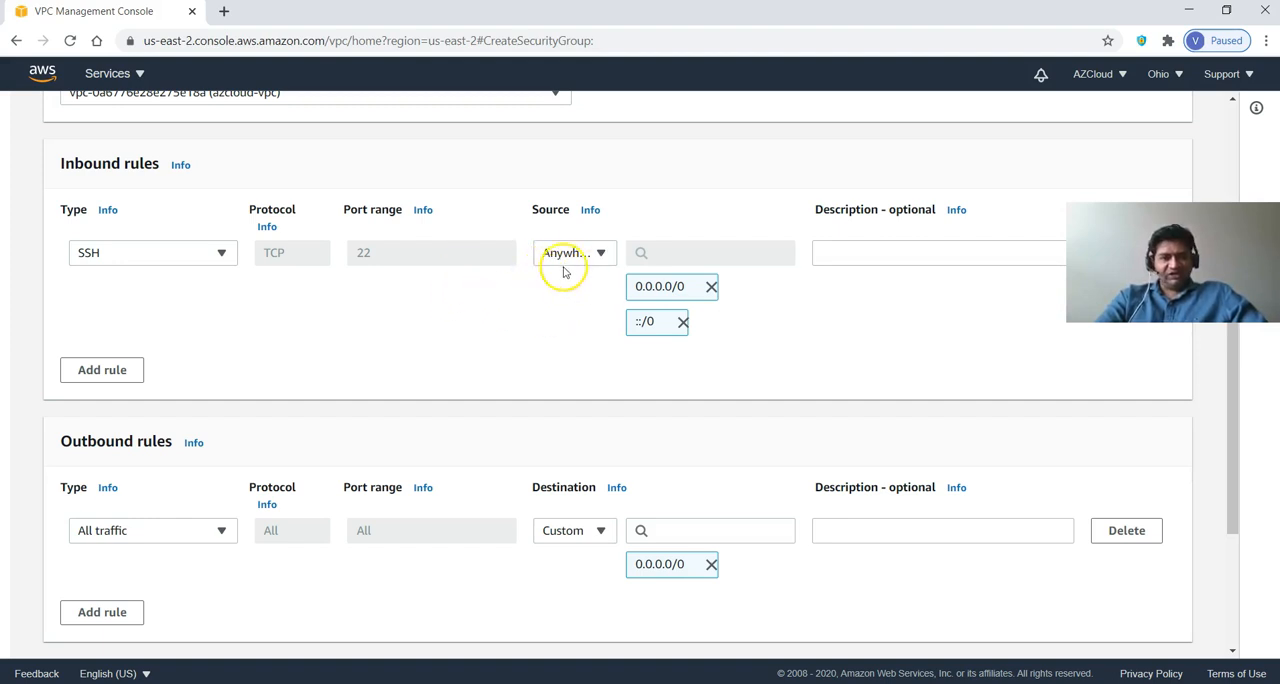
Add a second inbound rule to the public security group that allows HTTP traffic from anywhere.
click(119, 369)
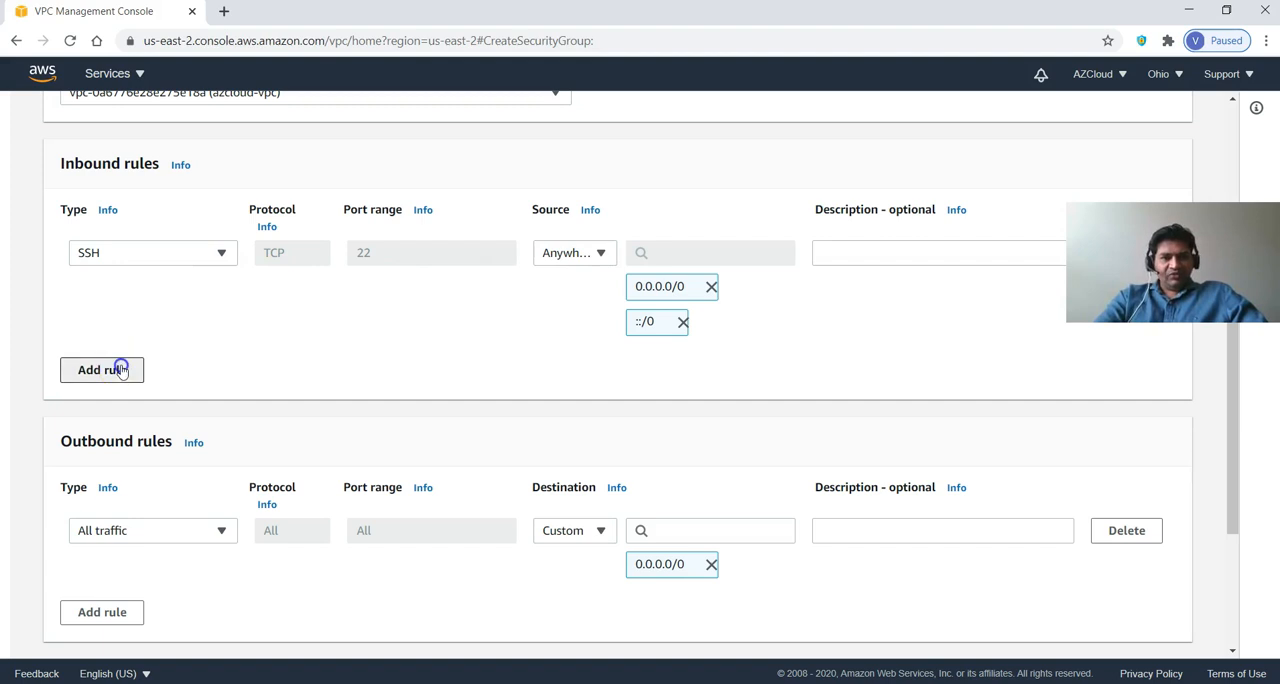
click(168, 328)
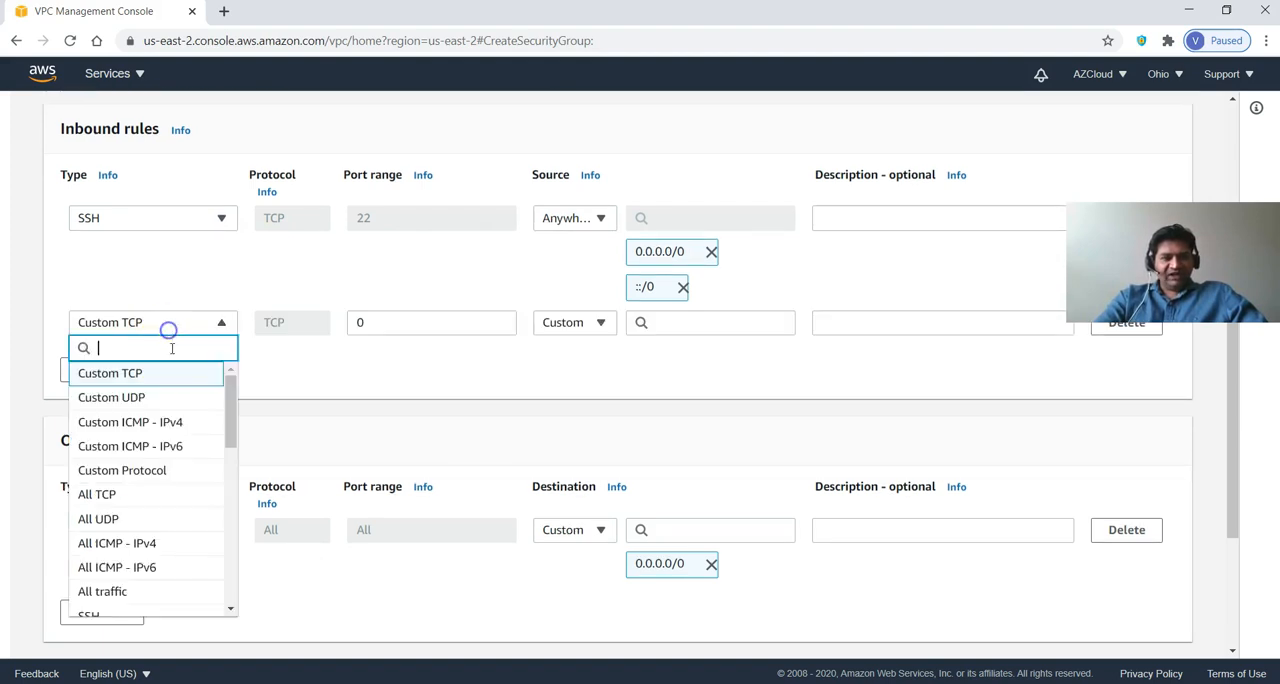
scroll(171, 466, down, 3)
click(175, 462)
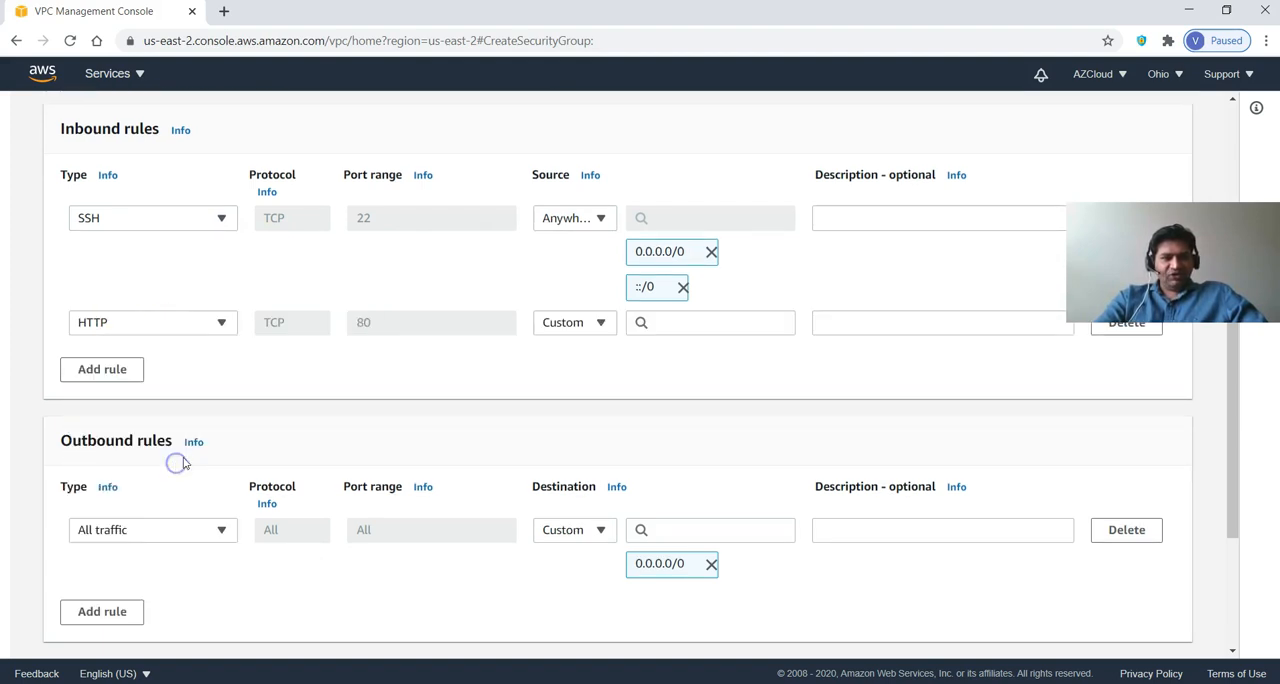
click(586, 326)
click(575, 374)
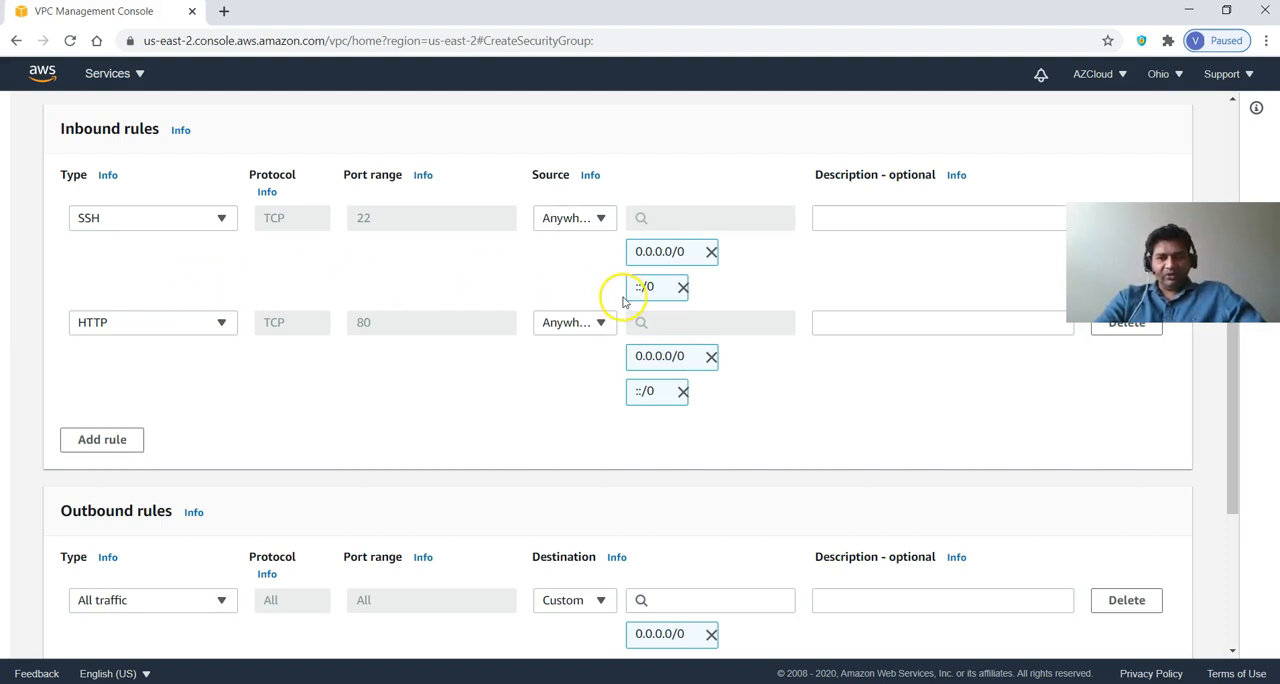
Keep the default outbound rule for all traffic and create the azcloud-pub-sg security group.
scroll(250, 420, down, 2)
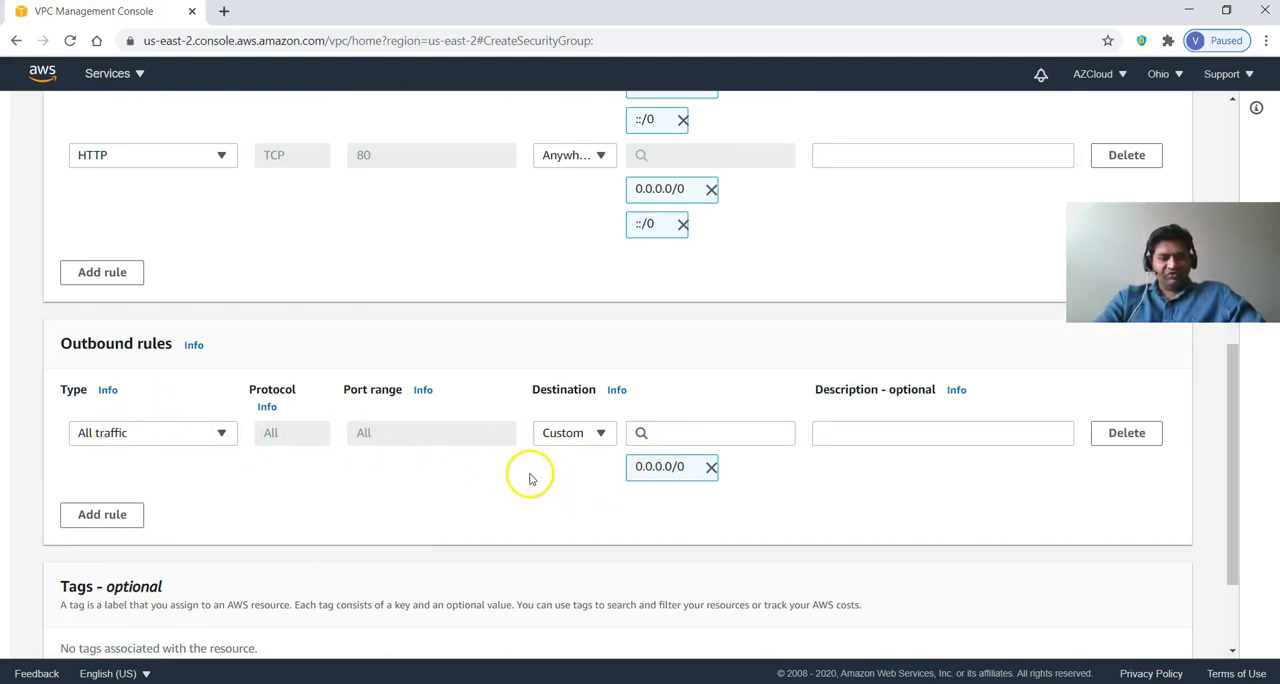
scroll(230, 523, down, 2)
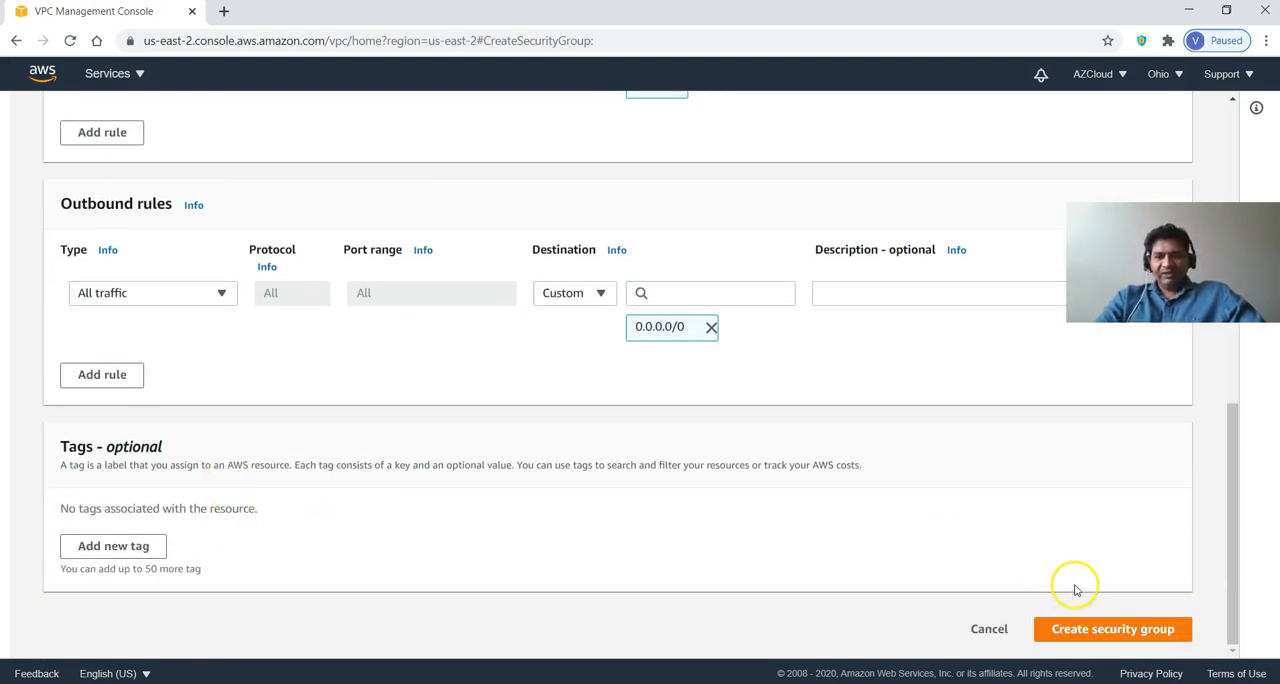
click(1090, 632)
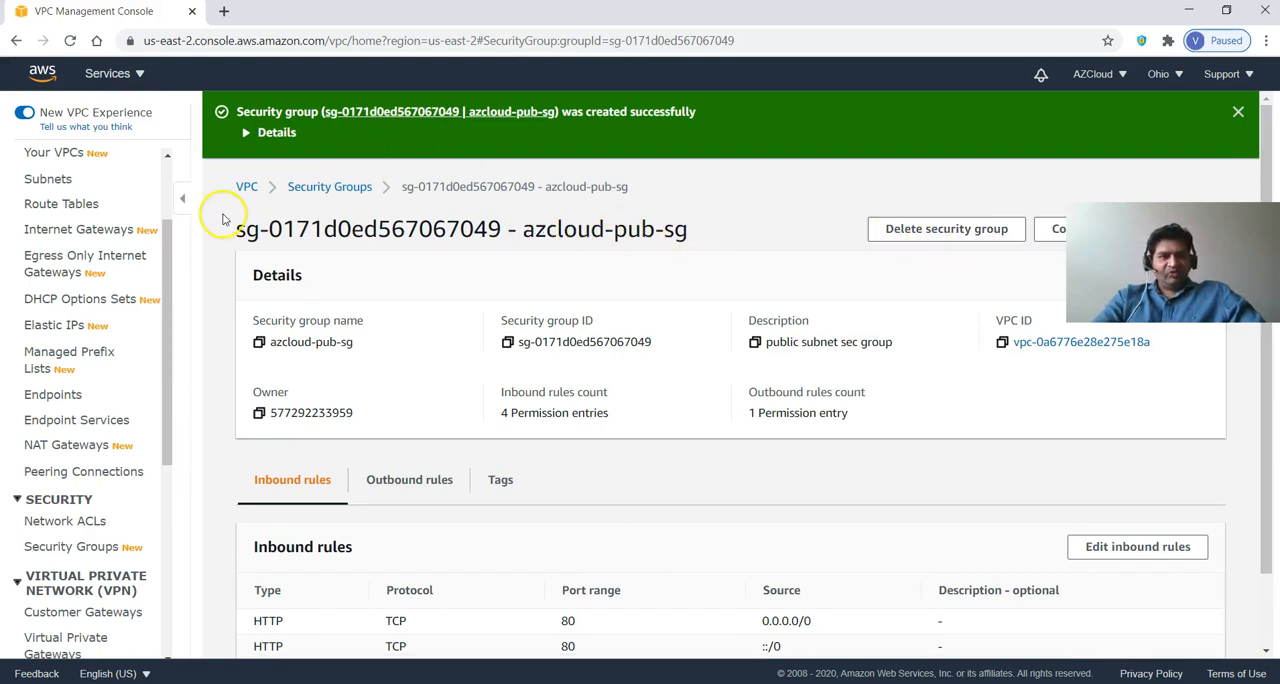
Start another new security group named azcloud-db-sg with the description "database sec group".
click(88, 546)
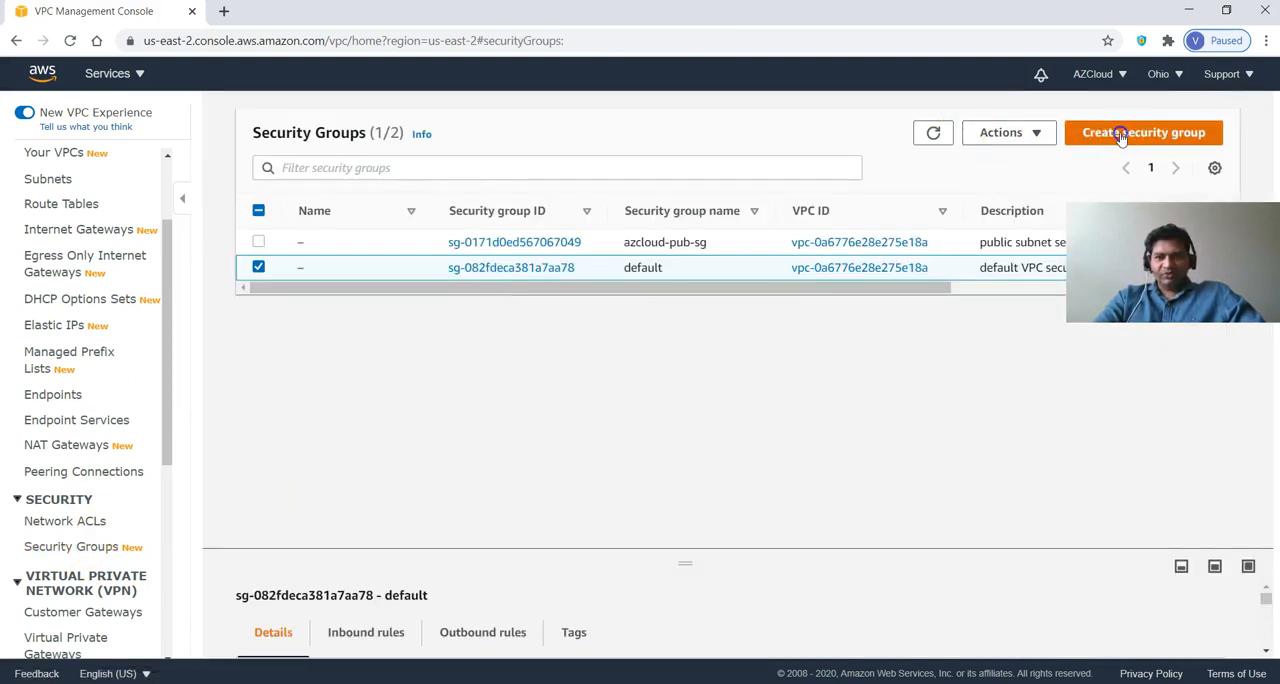
click(1120, 133)
click(280, 314)
text(azcloud-d)
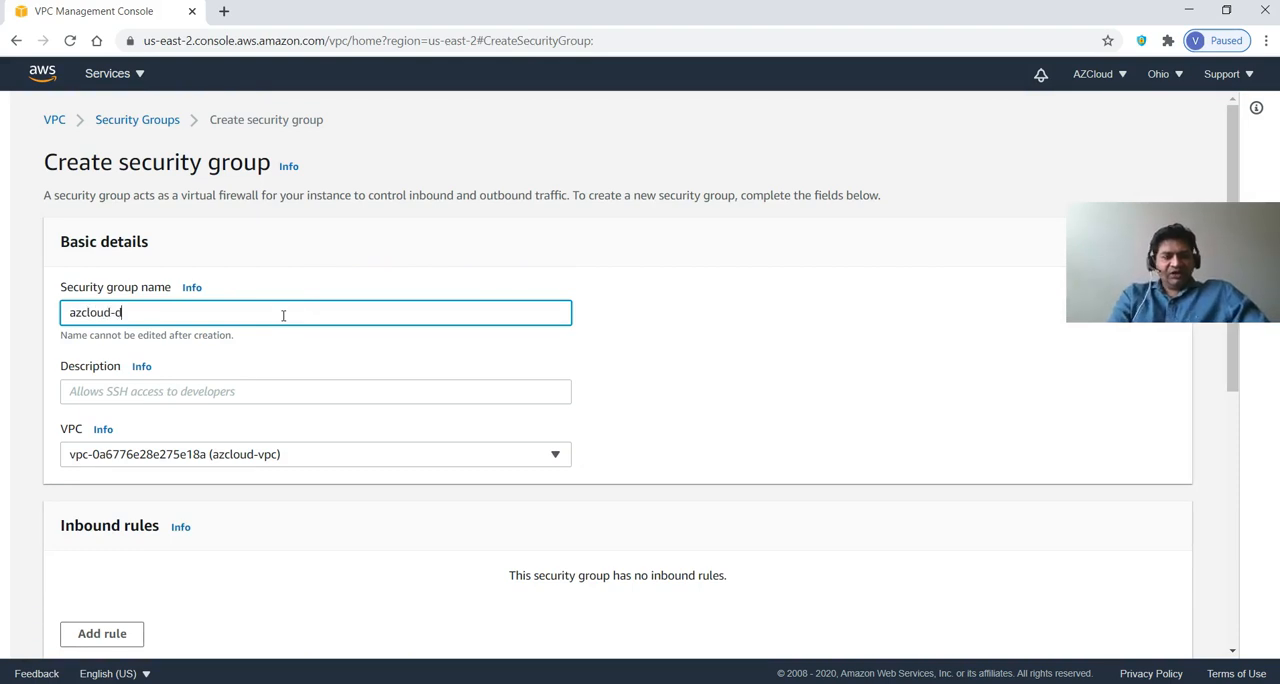
key(Tab)
key(Tab)
text(da)
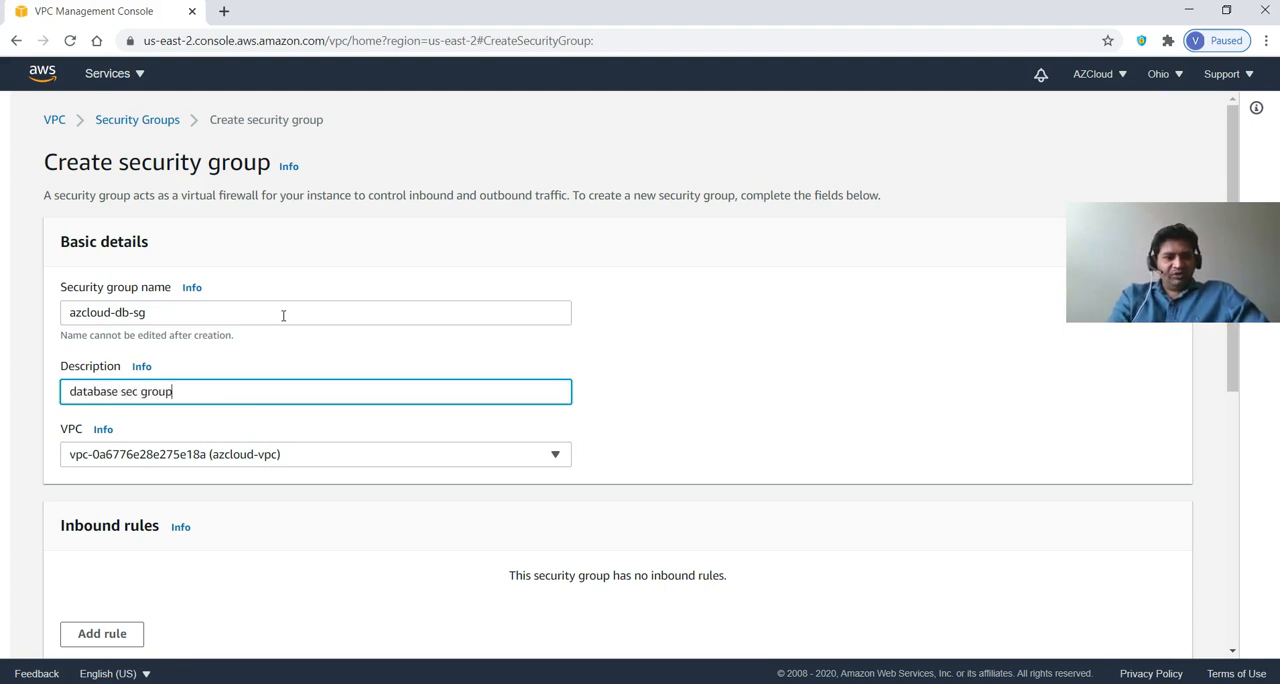
Add an inbound MYSQL/Aurora rule to the database security group with the azcloud-pub-sg security group as its custom source.
scroll(266, 509, down, 3)
click(106, 464)
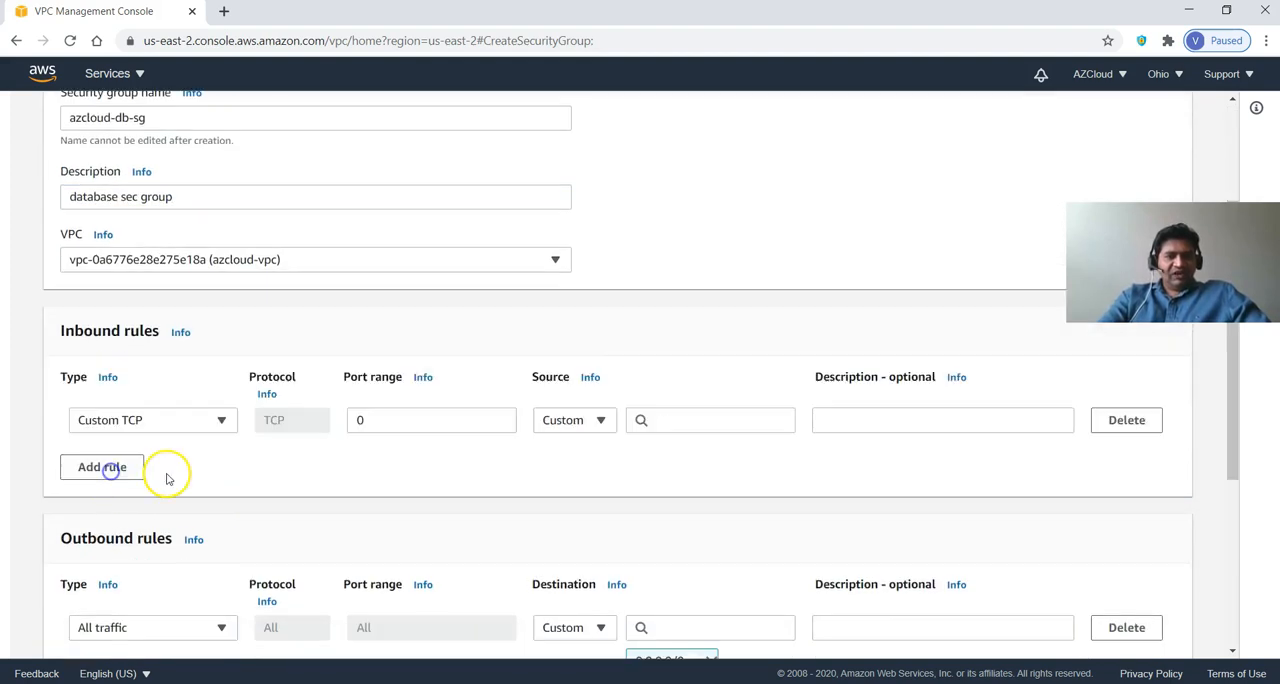
click(157, 428)
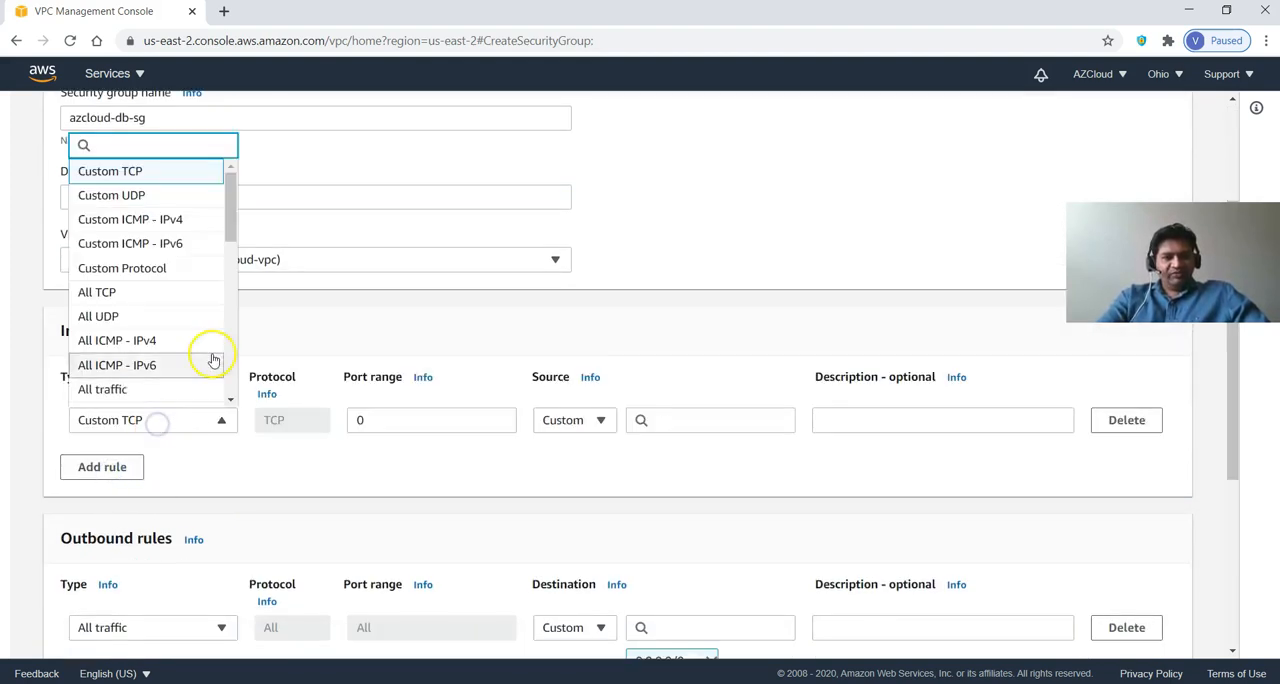
drag(234, 240, 231, 350)
click(166, 362)
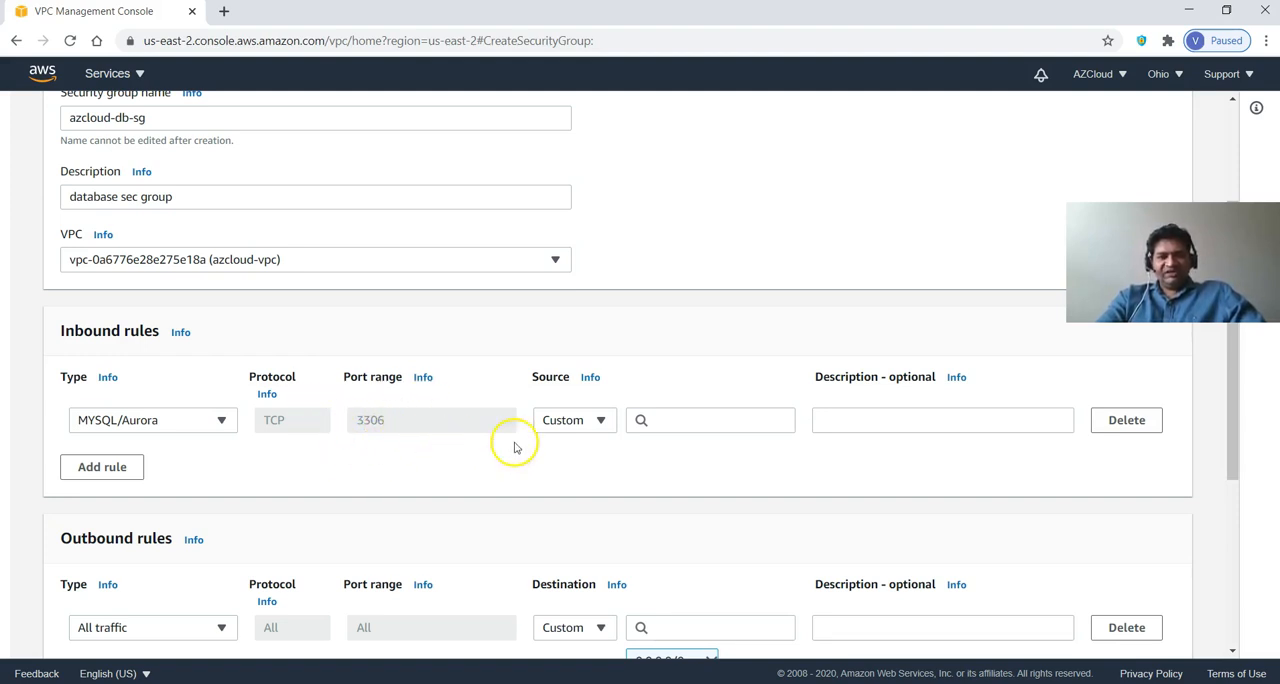
click(570, 426)
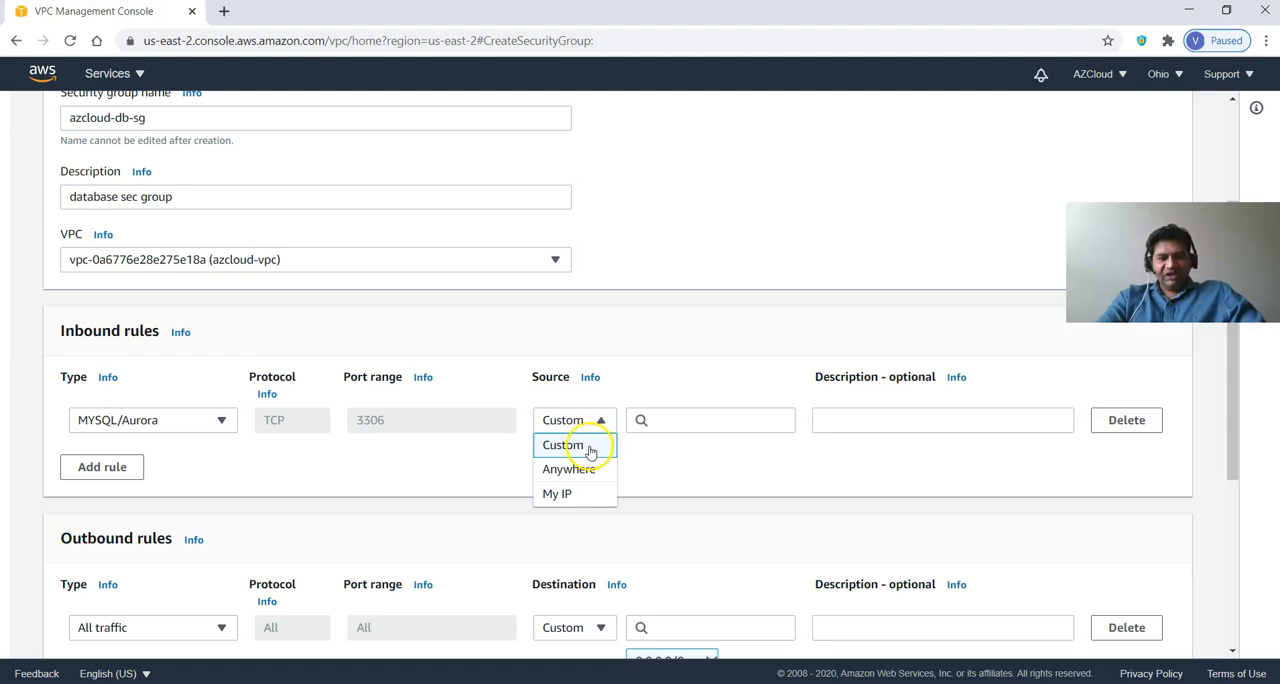
click(588, 448)
click(672, 420)
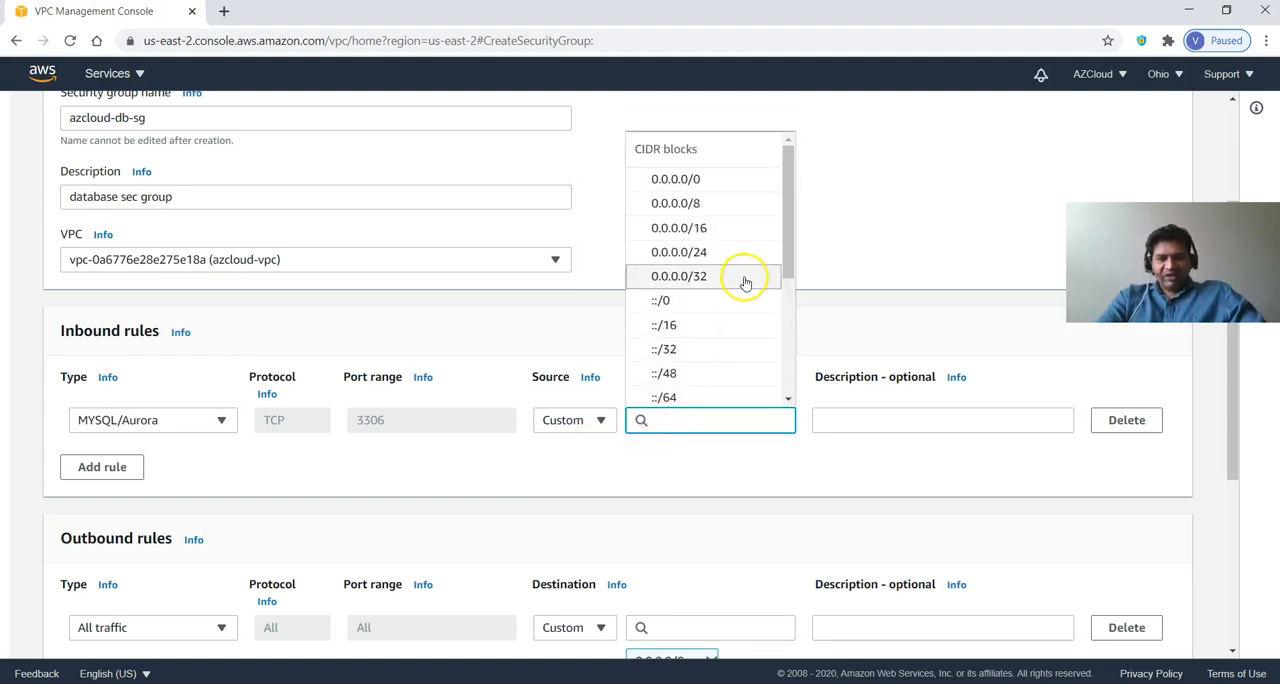
drag(789, 246, 792, 348)
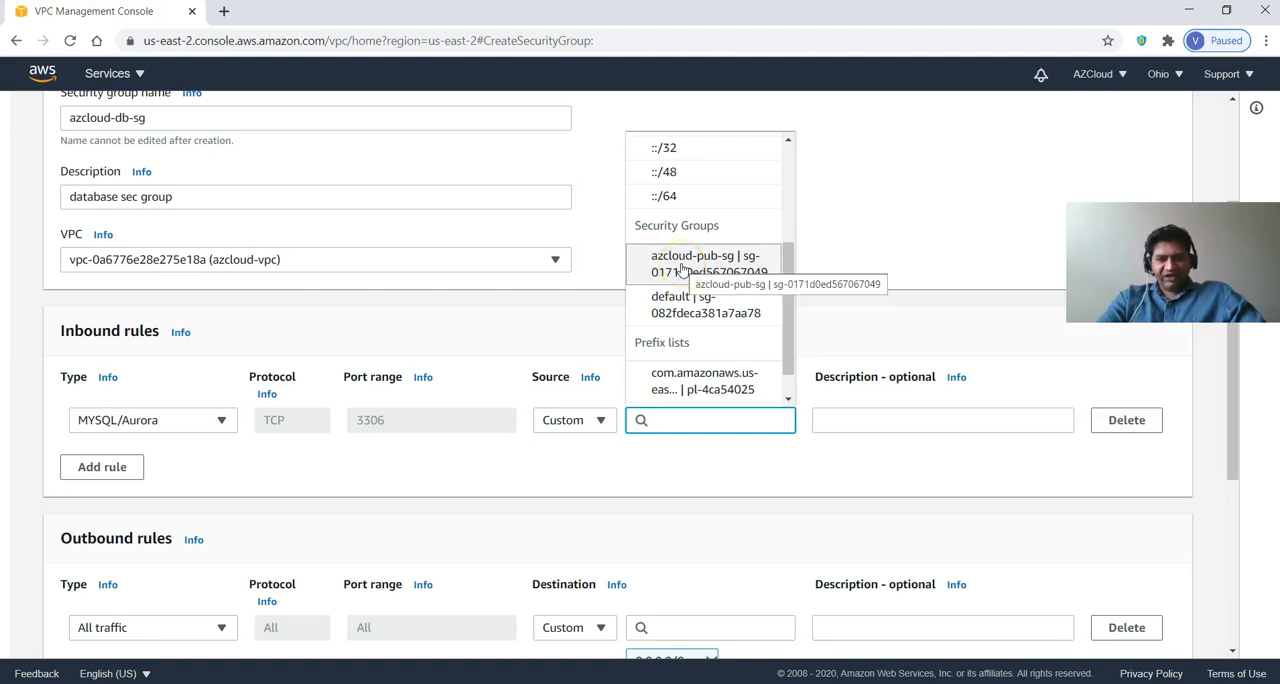
click(681, 266)
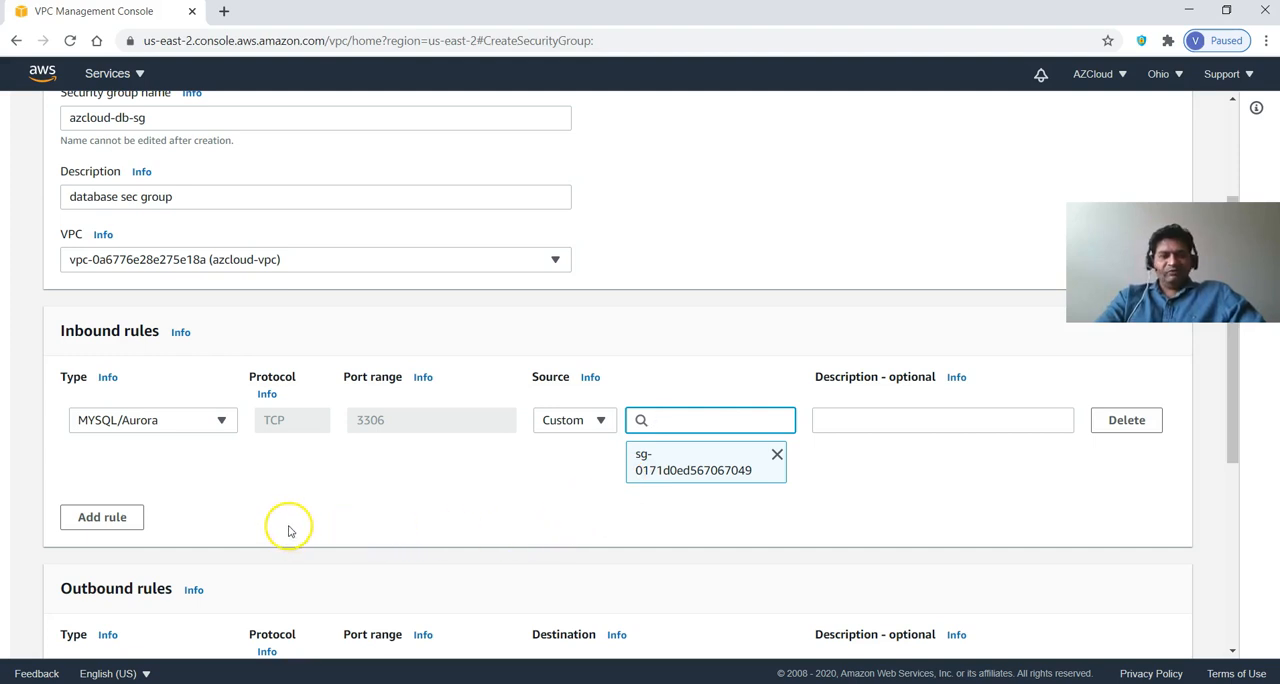
Check the architecture diagram in PowerPoint, return to the browser and create the azcloud-db-sg security group with its default outbound rule.
key(alt+Tab)
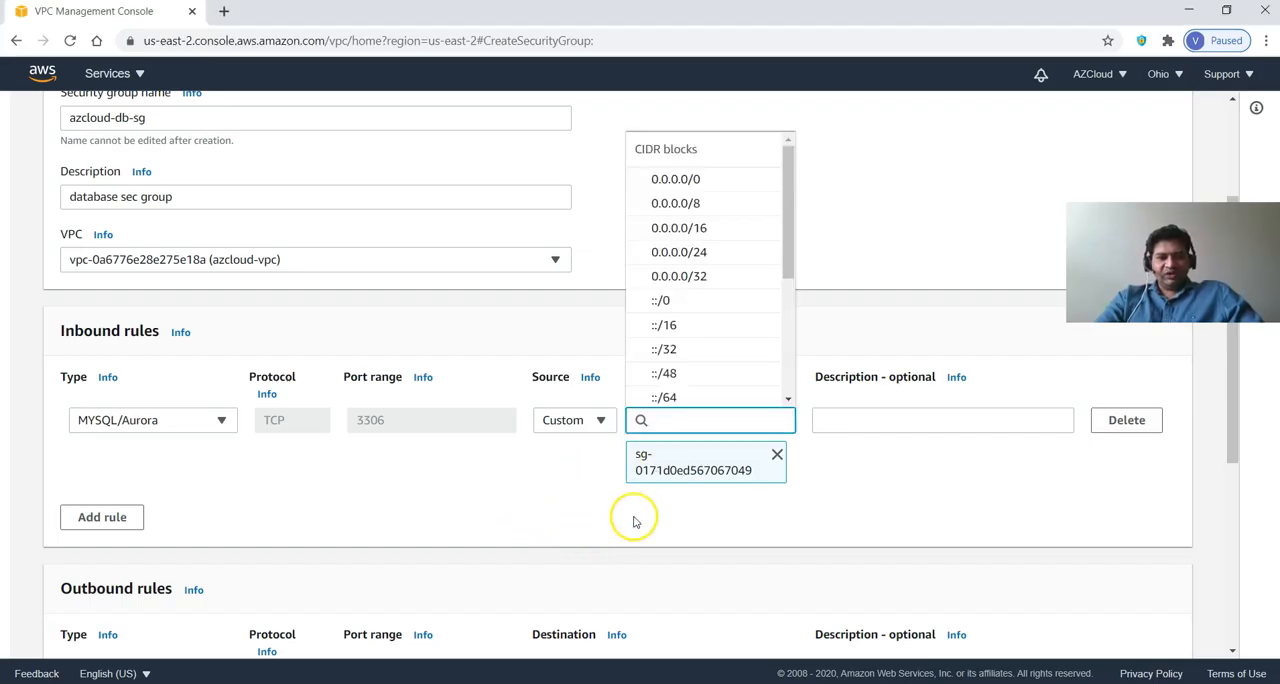
click(633, 521)
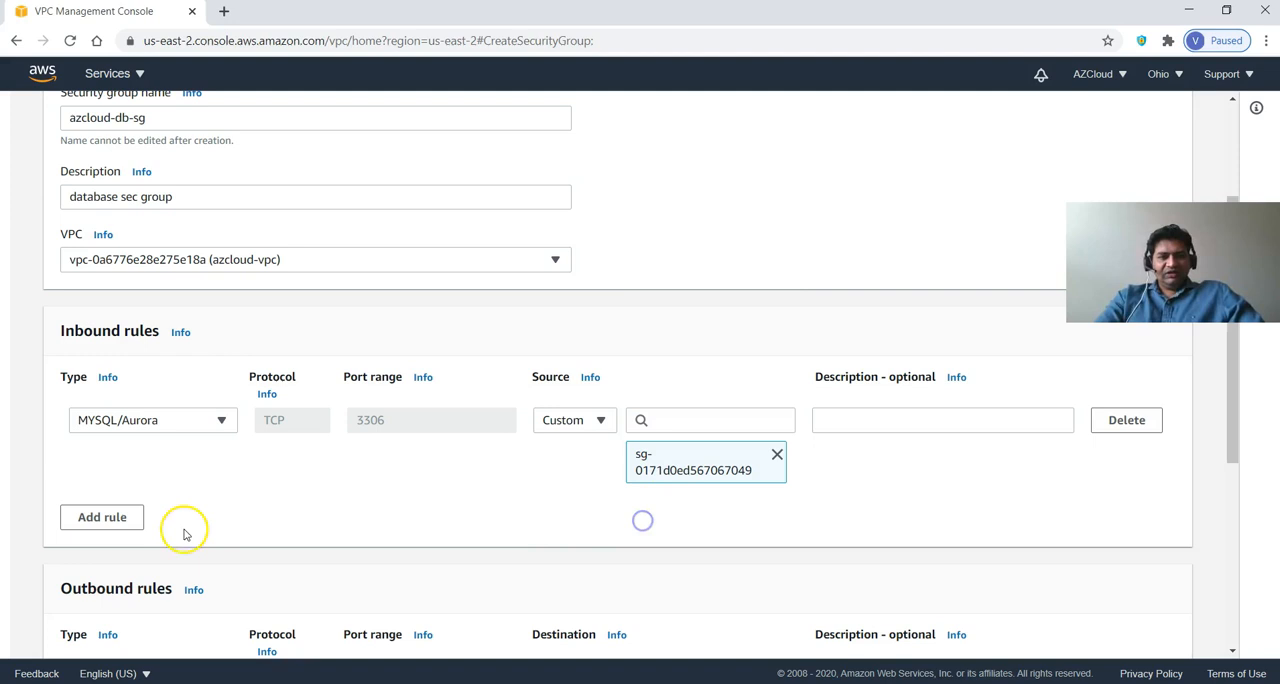
scroll(230, 520, down, 2)
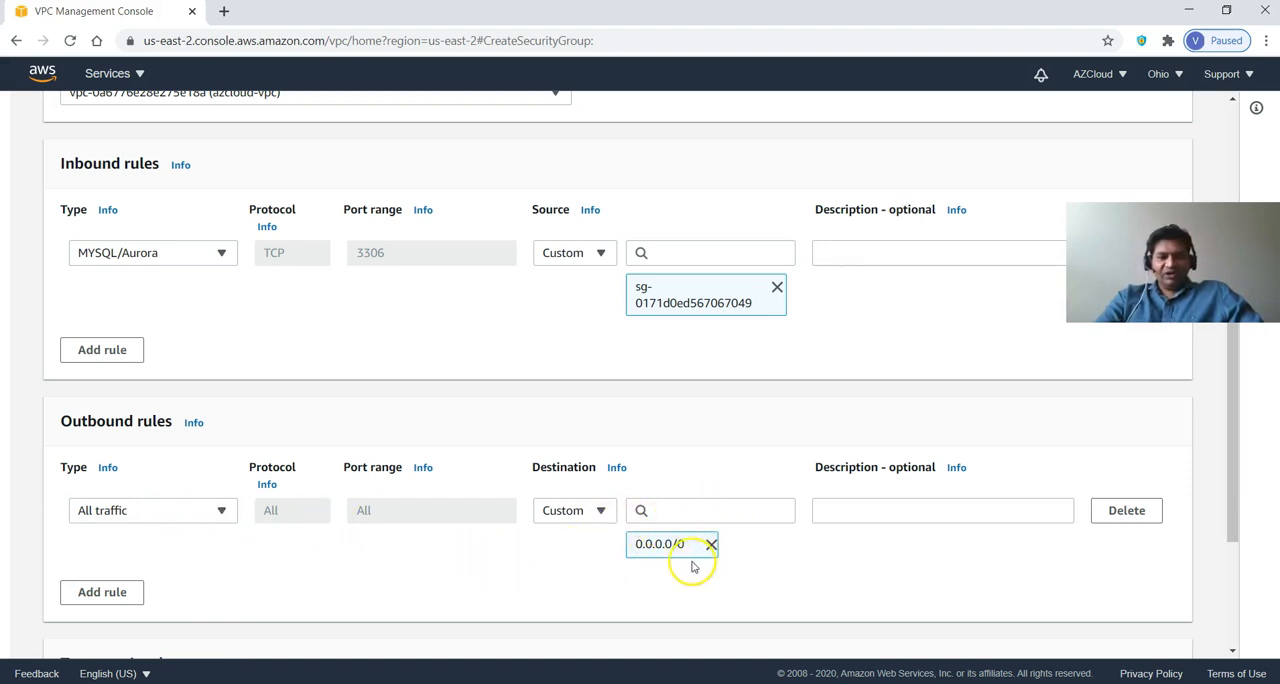
scroll(1049, 604, down, 3)
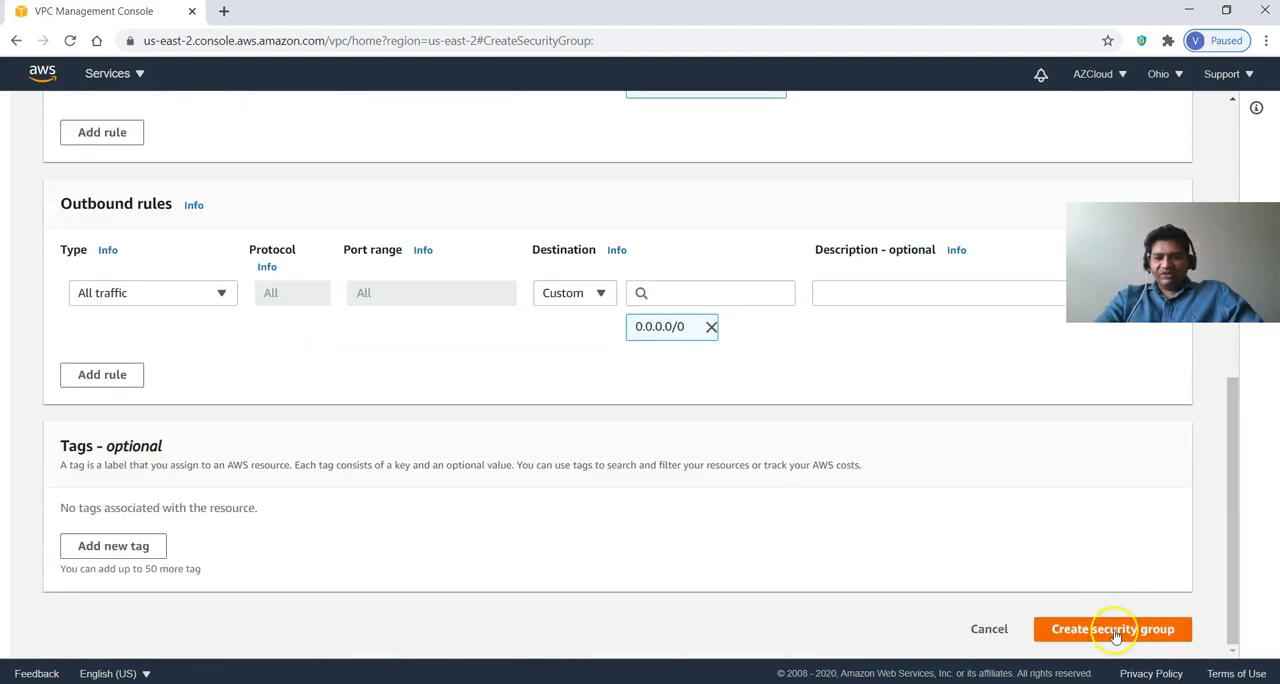
click(1116, 630)
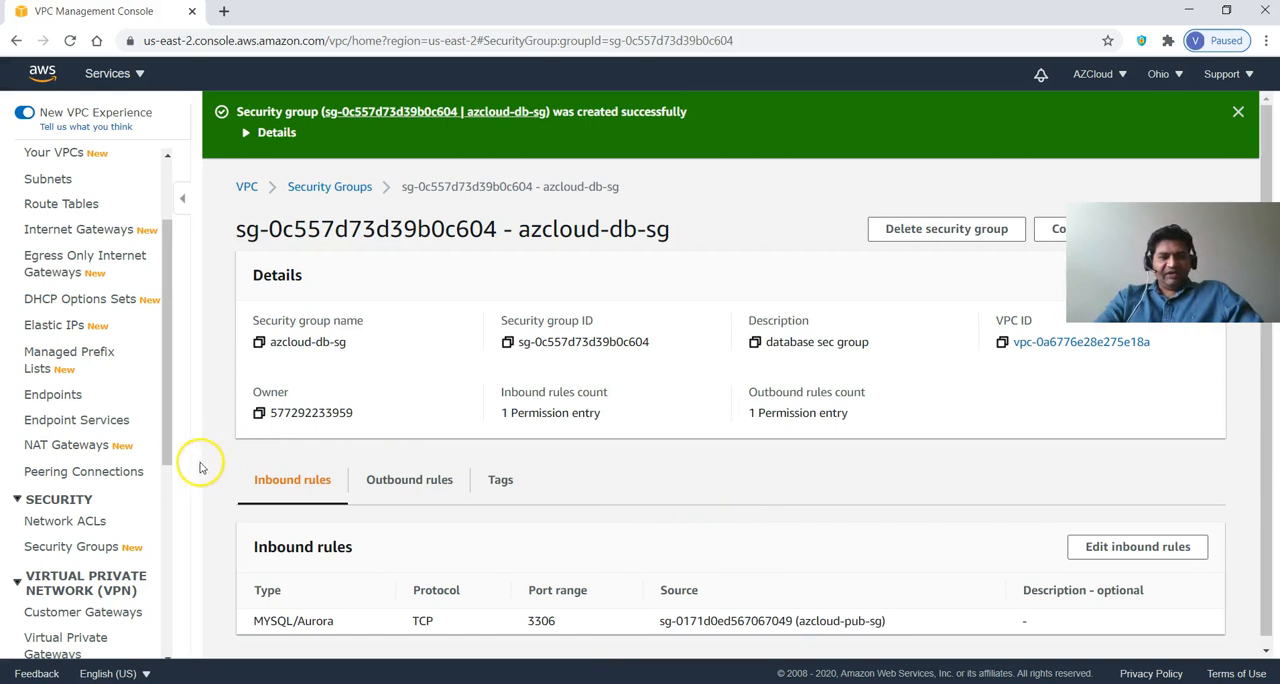
Go to the RDS service from the console home page and start creating a new database.
drag(169, 420, 172, 333)
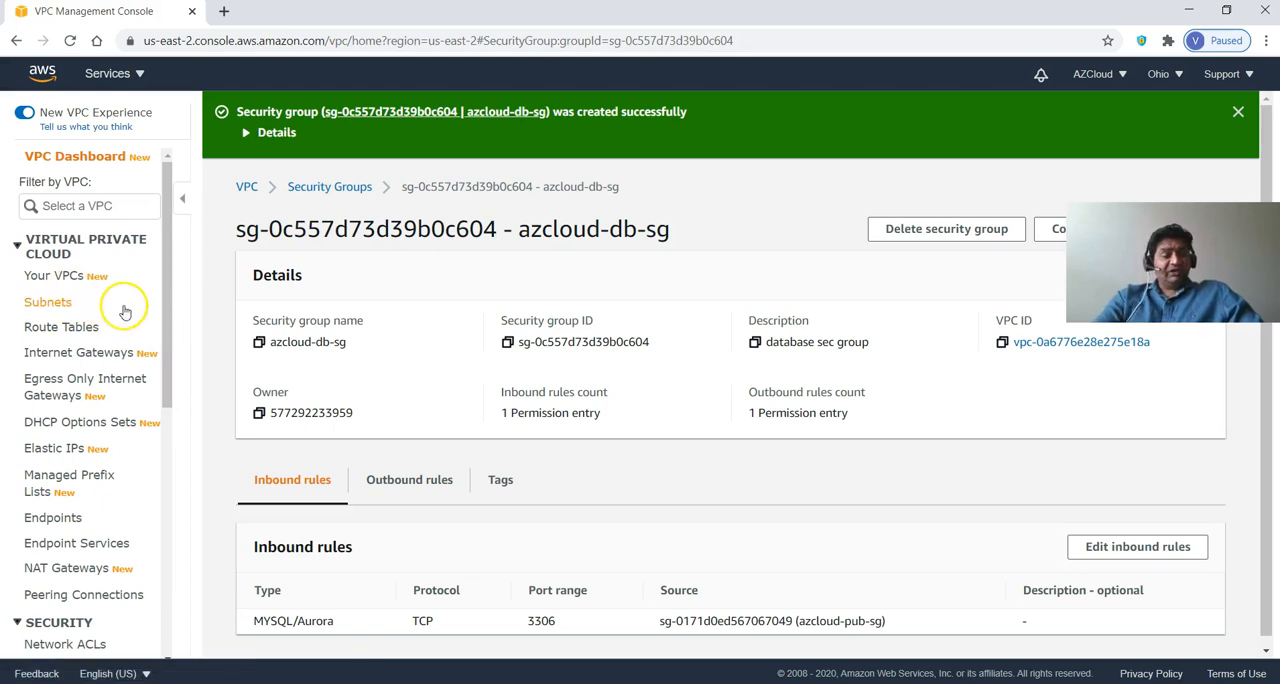
click(42, 72)
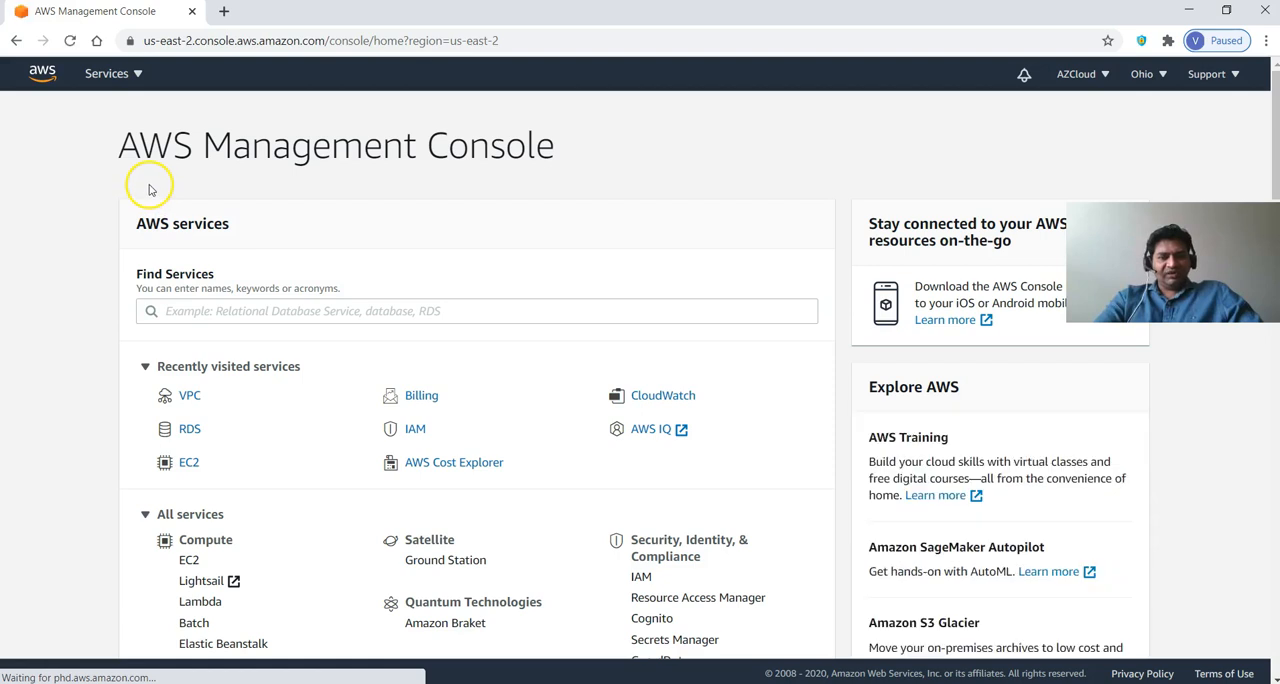
scroll(225, 292, down, 1)
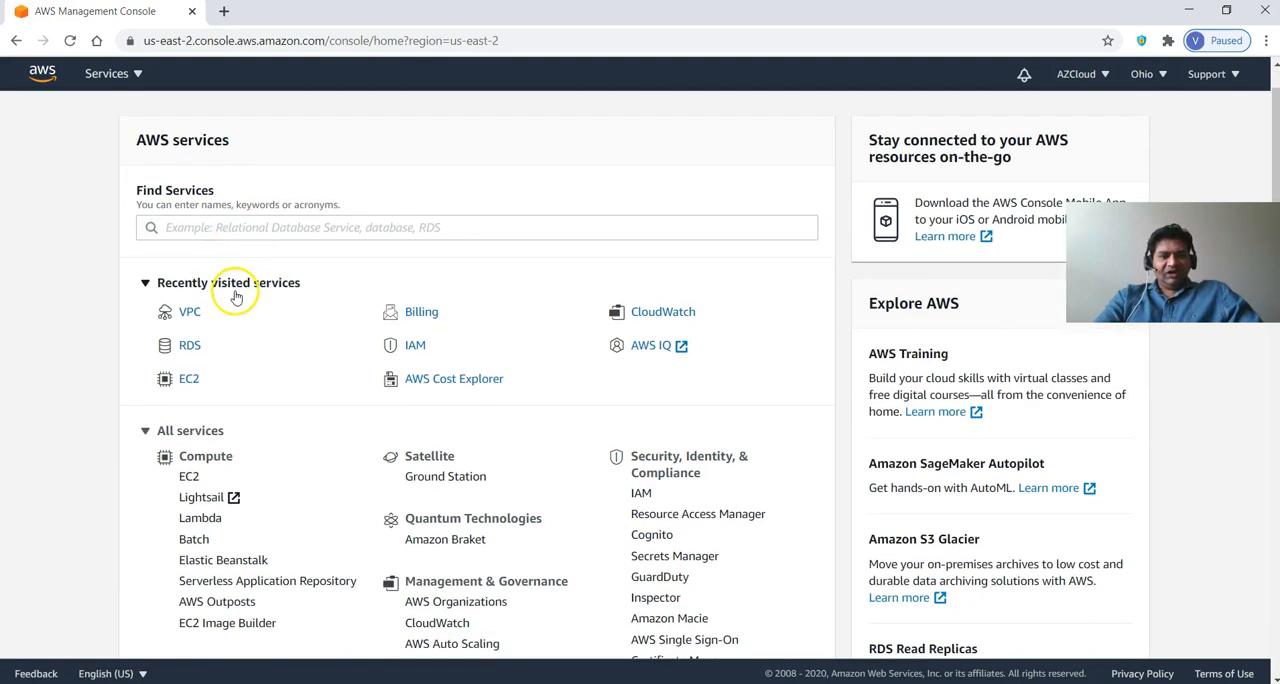
click(196, 352)
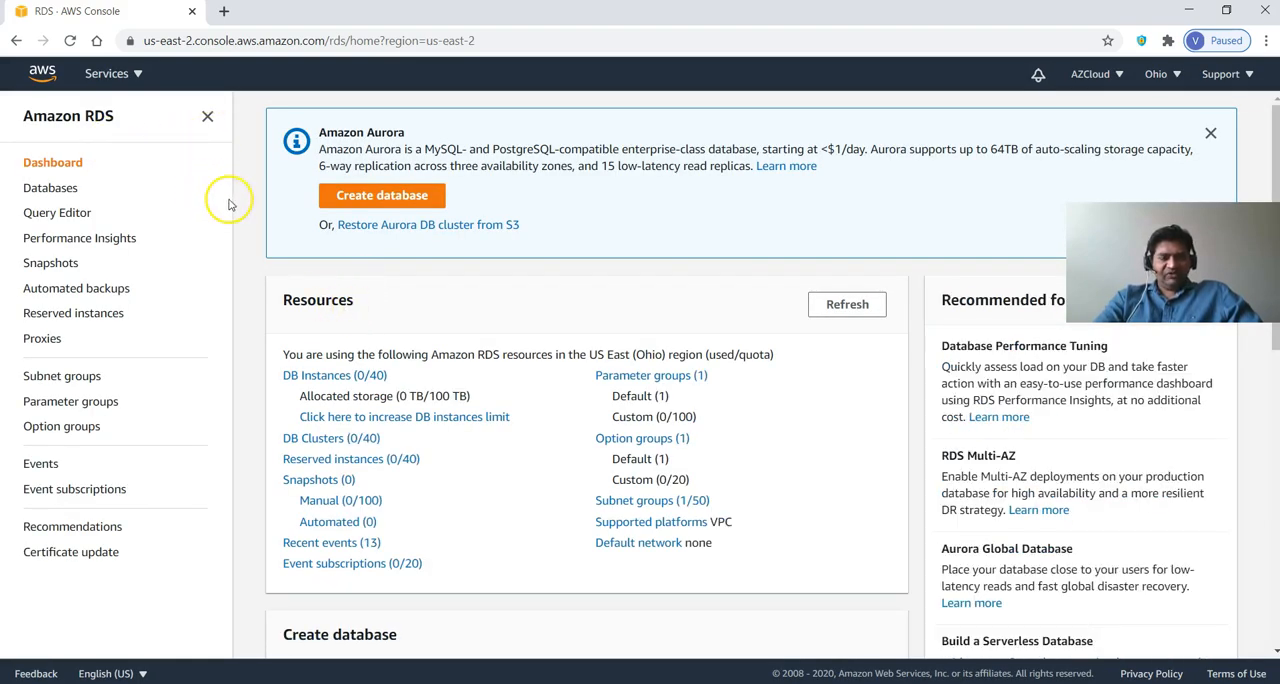
click(77, 189)
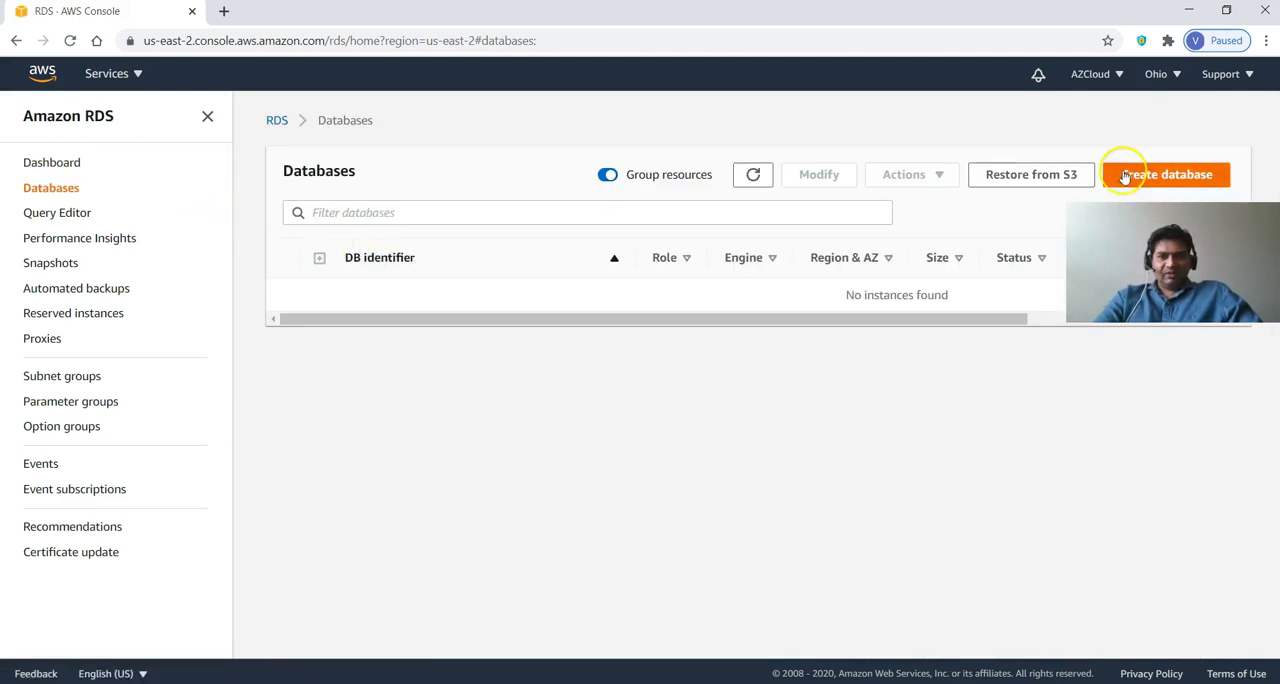
click(1178, 176)
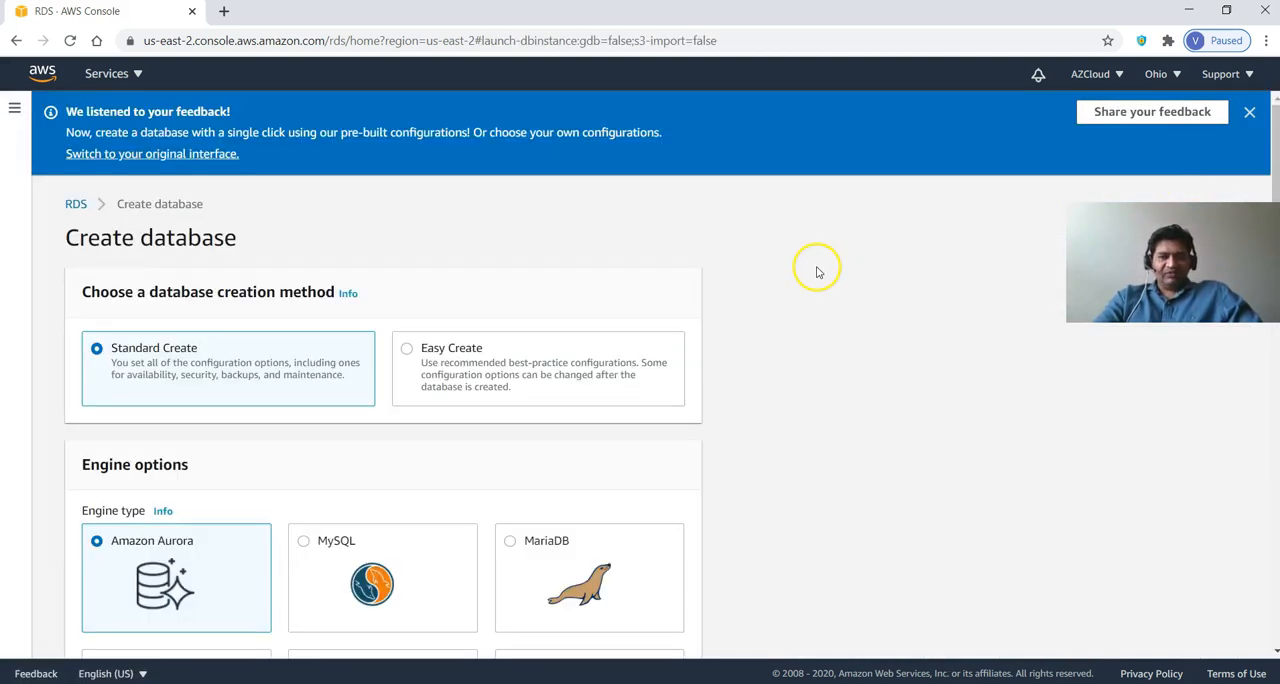
Choose MySQL as the database engine and the Free tier template for the new database.
scroll(780, 290, down, 3)
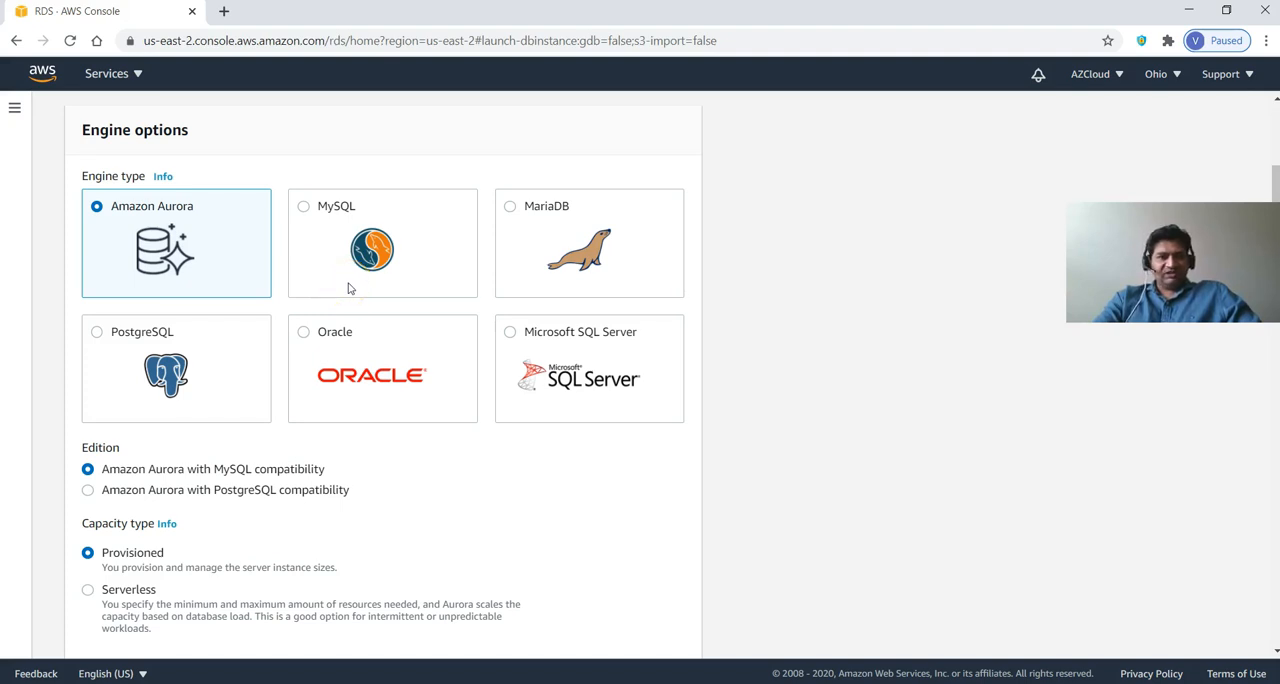
click(325, 213)
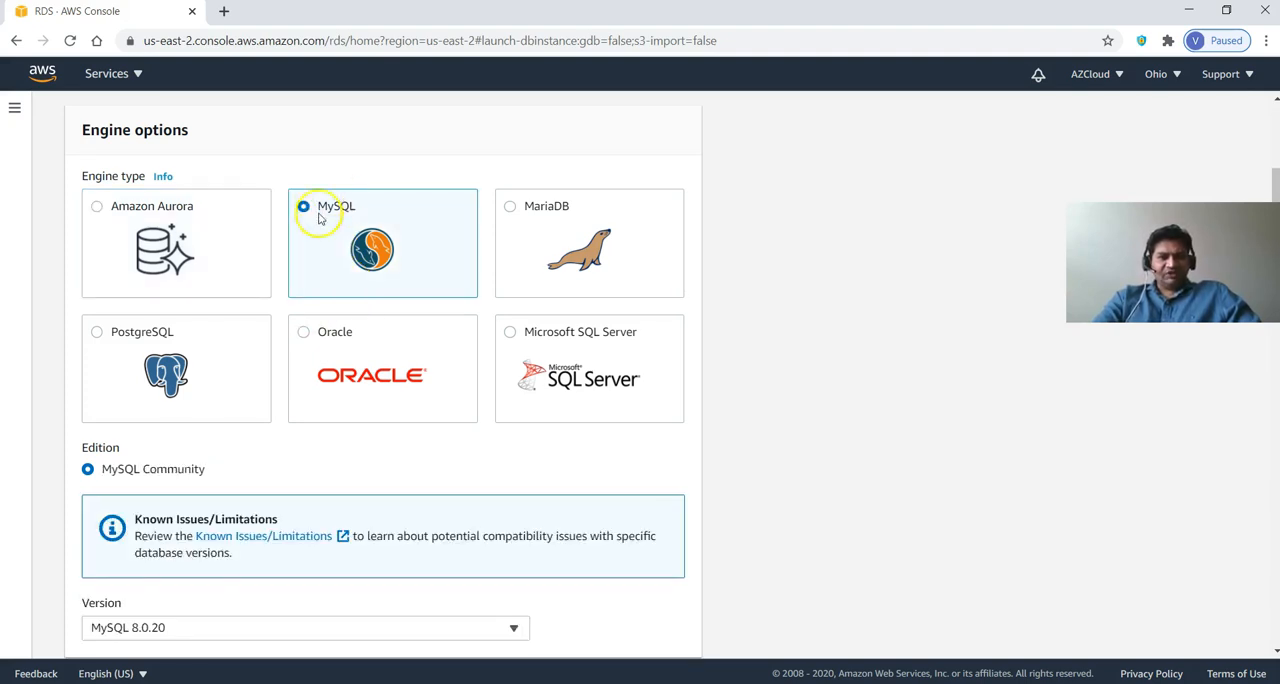
scroll(340, 302, down, 4)
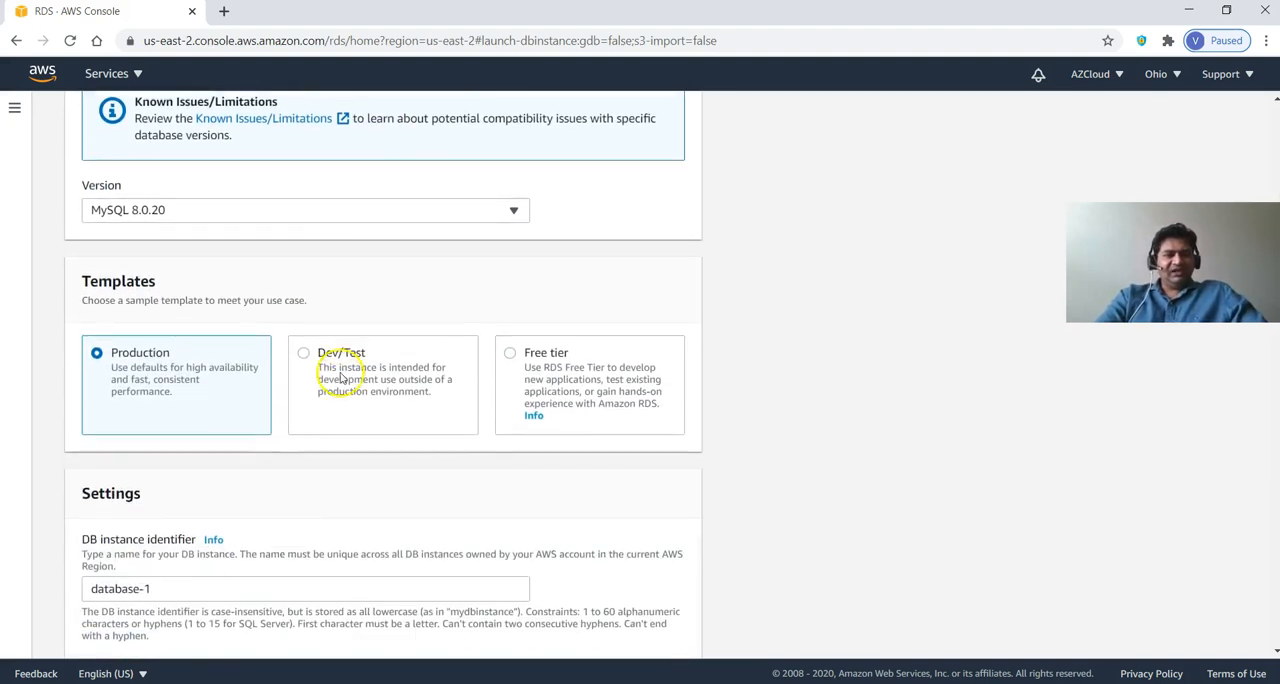
scroll(345, 372, down, 2)
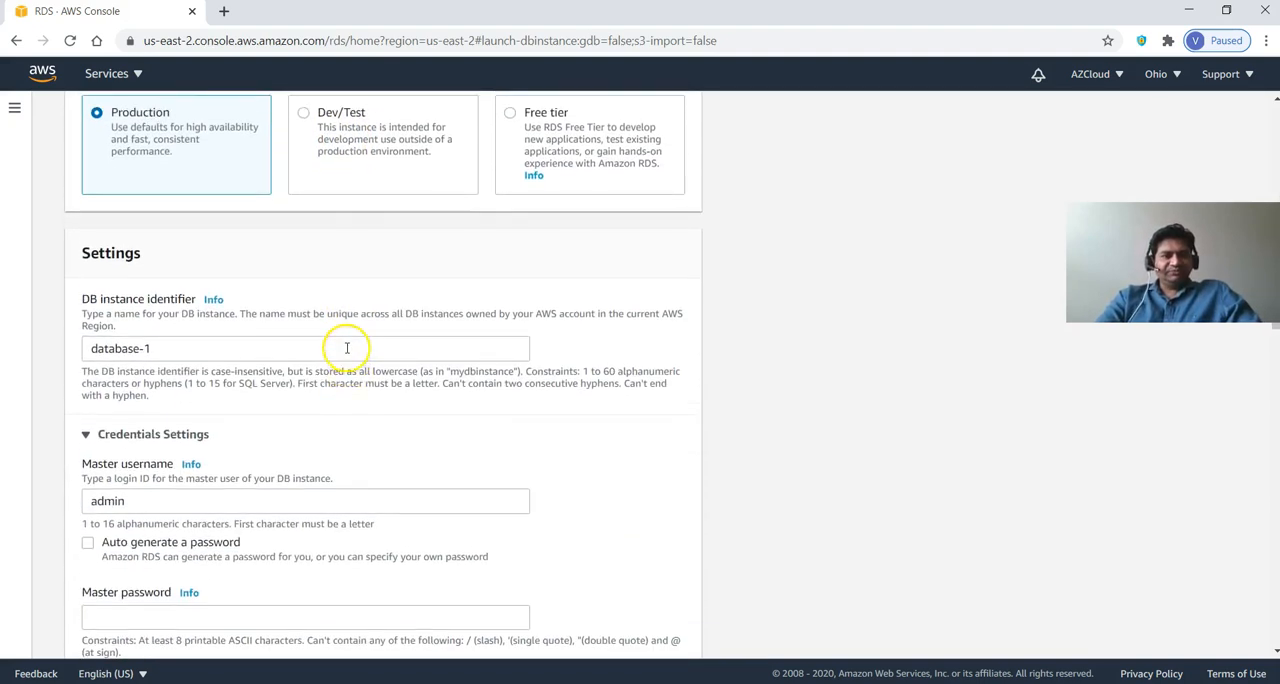
scroll(346, 365, up, 2)
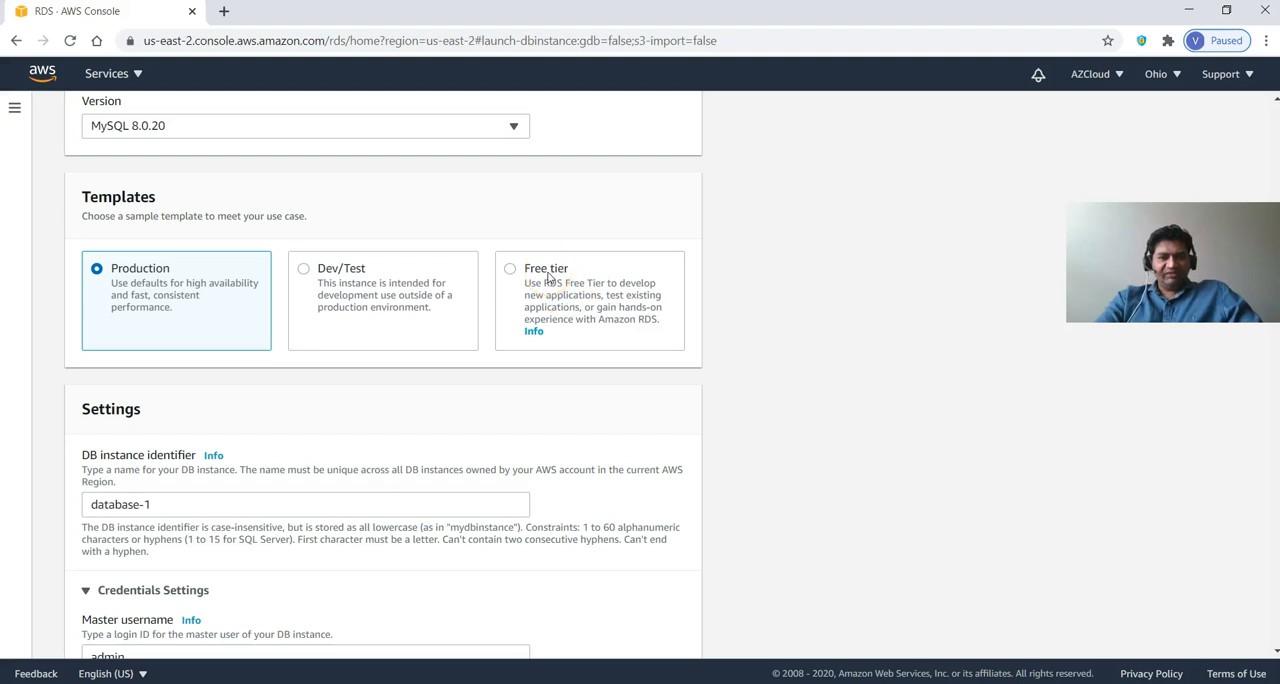
click(510, 270)
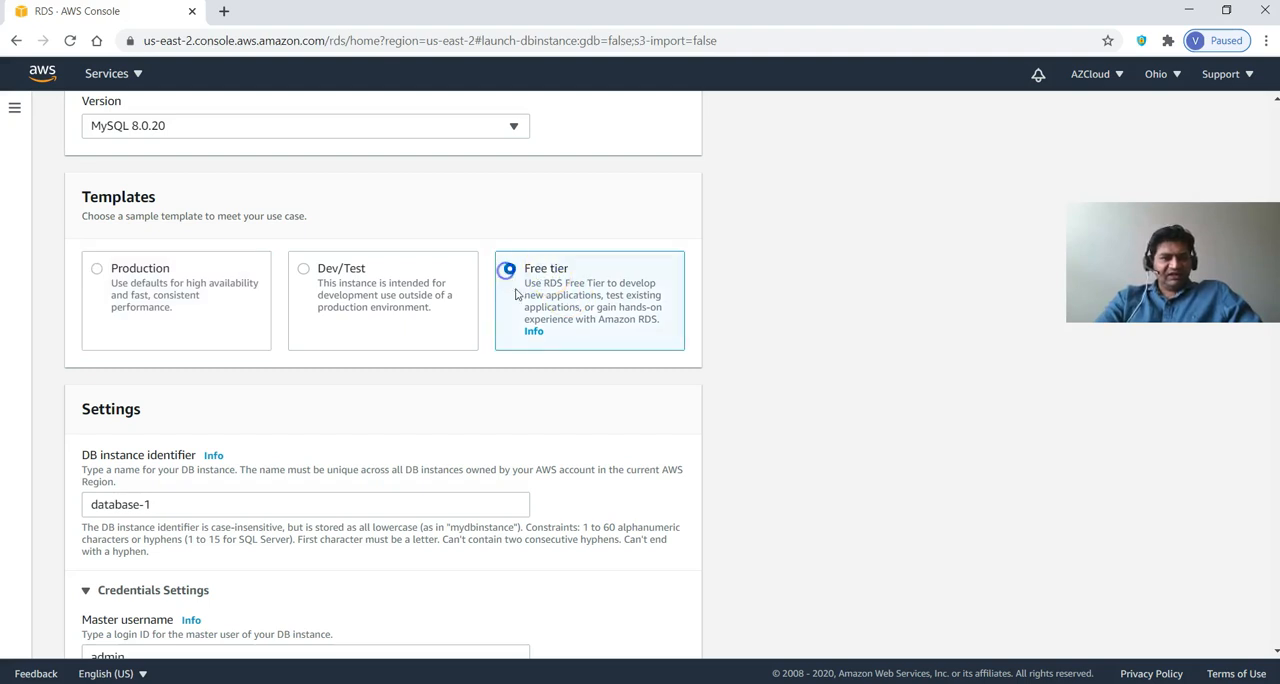
scroll(490, 360, down, 3)
scroll(470, 410, down, 6)
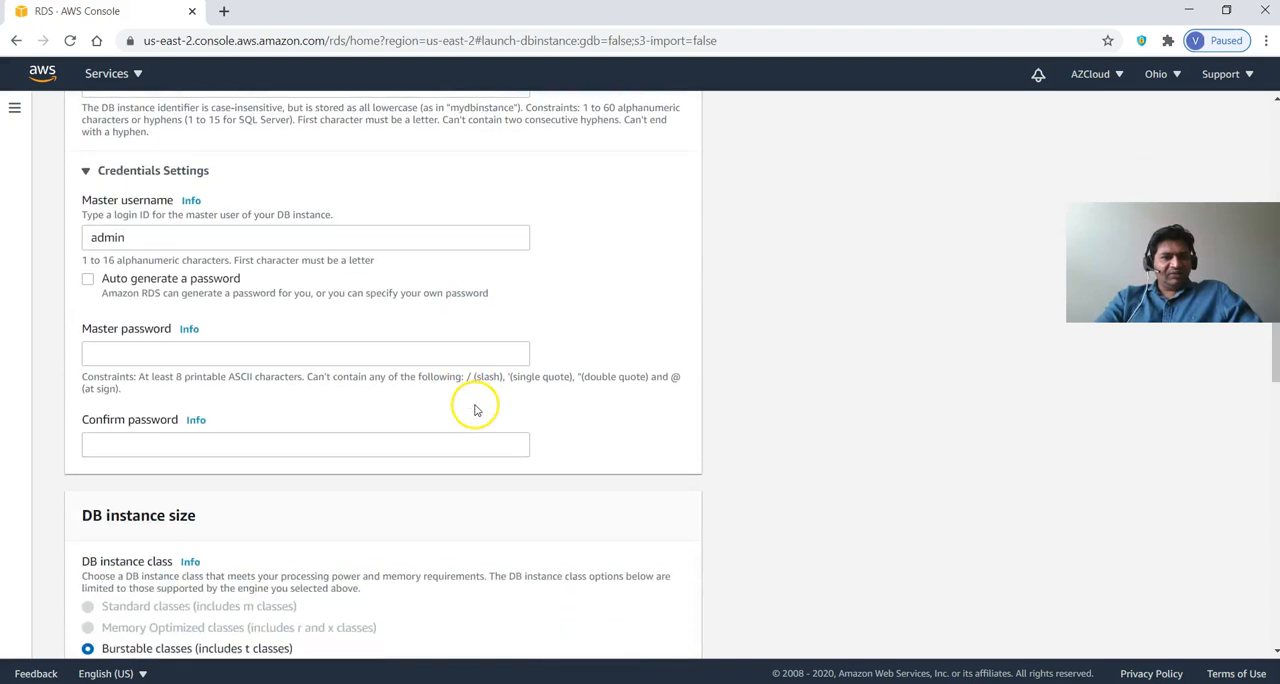
Enter and confirm the master password for the database's admin user in the credentials settings.
scroll(480, 408, down, 5)
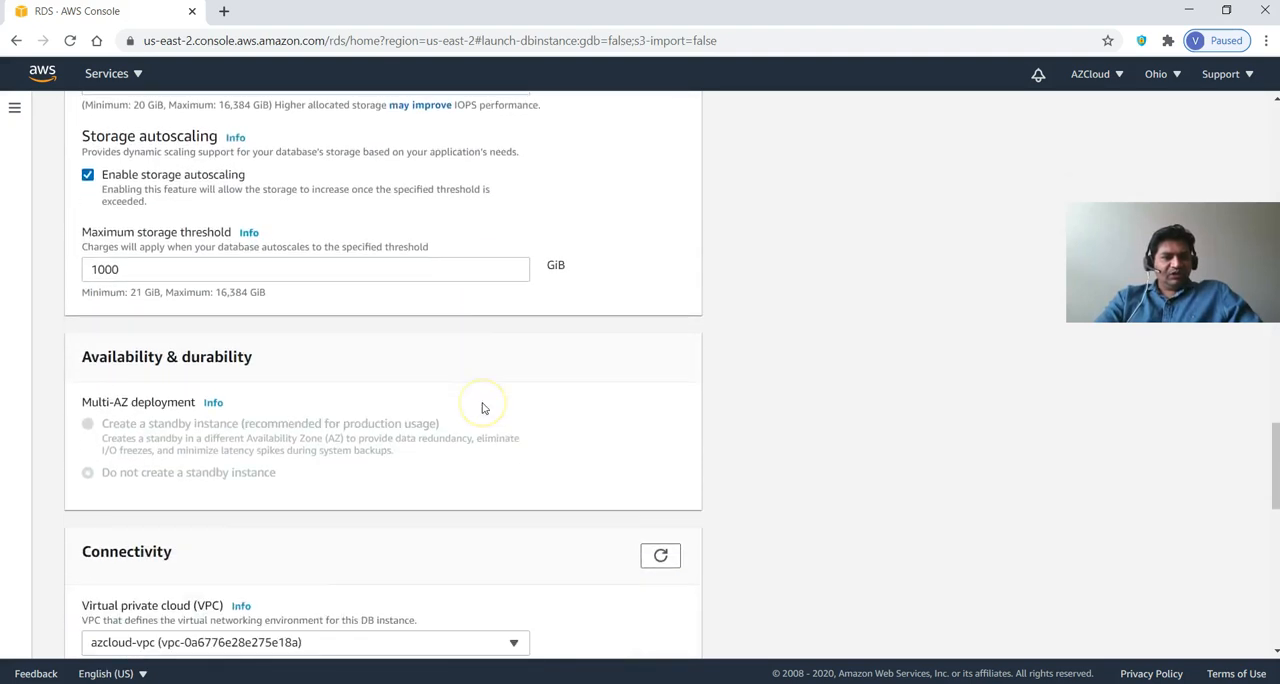
scroll(482, 408, up, 15)
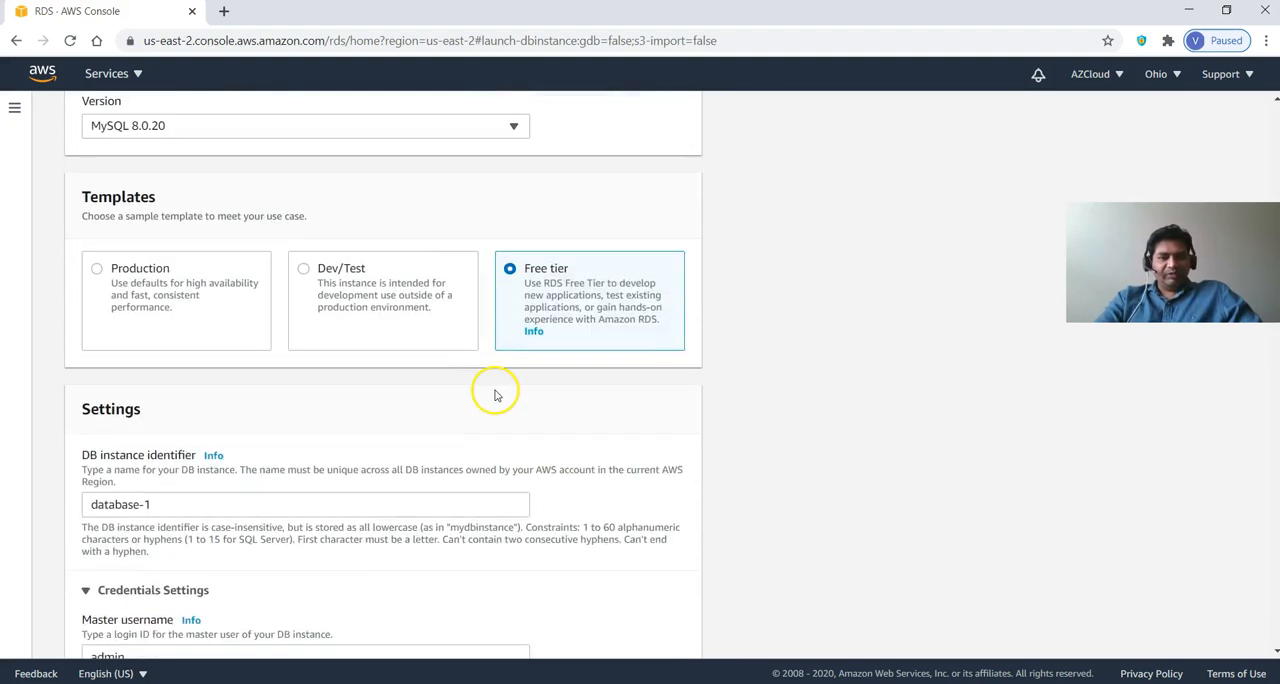
scroll(494, 395, down, 4)
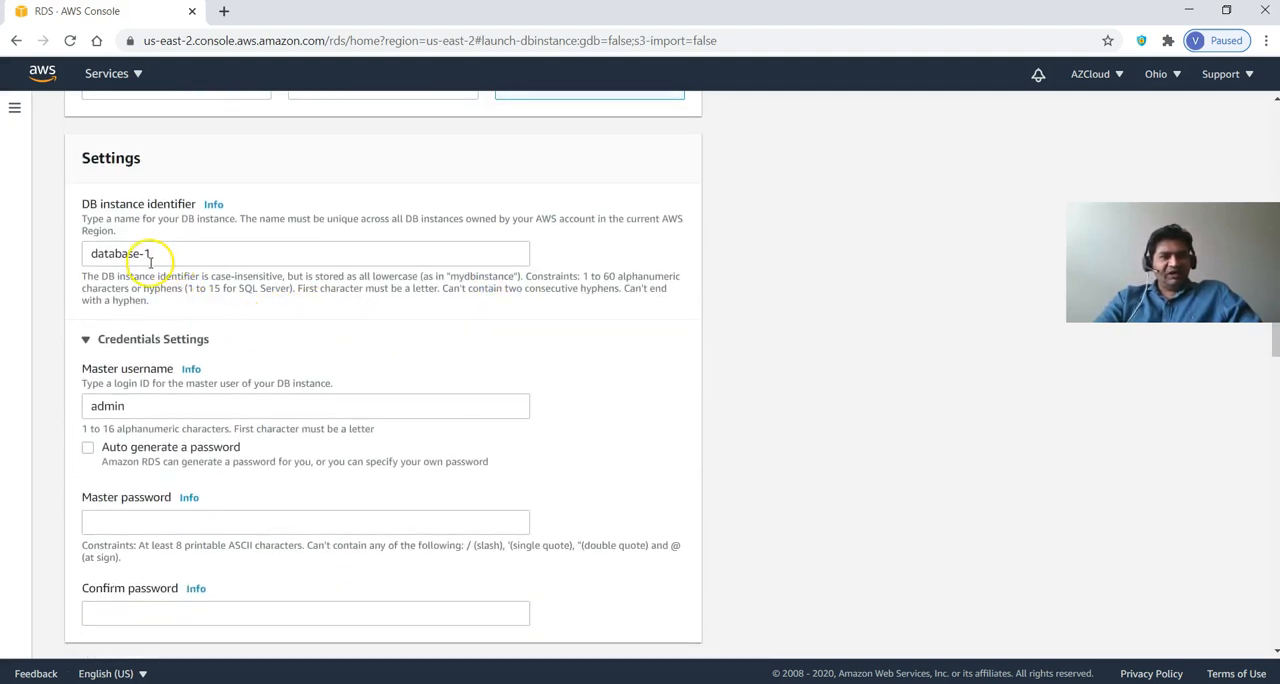
scroll(175, 305, down, 2)
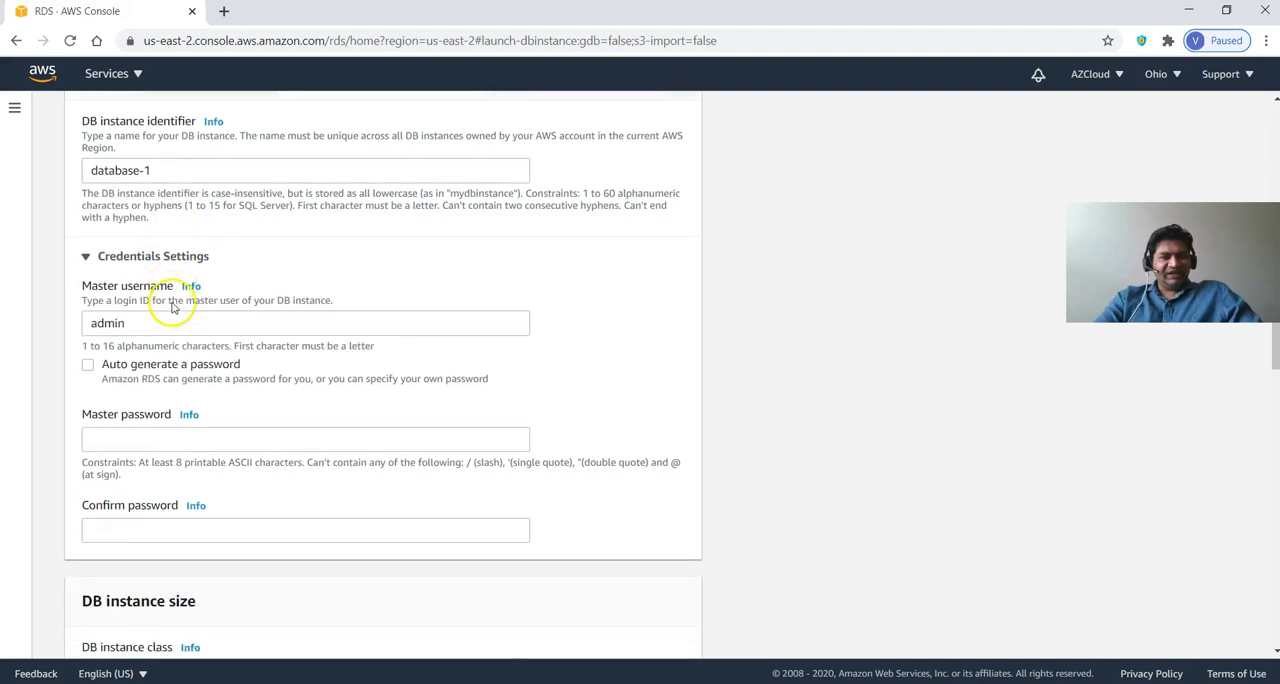
drag(150, 249, 77, 241)
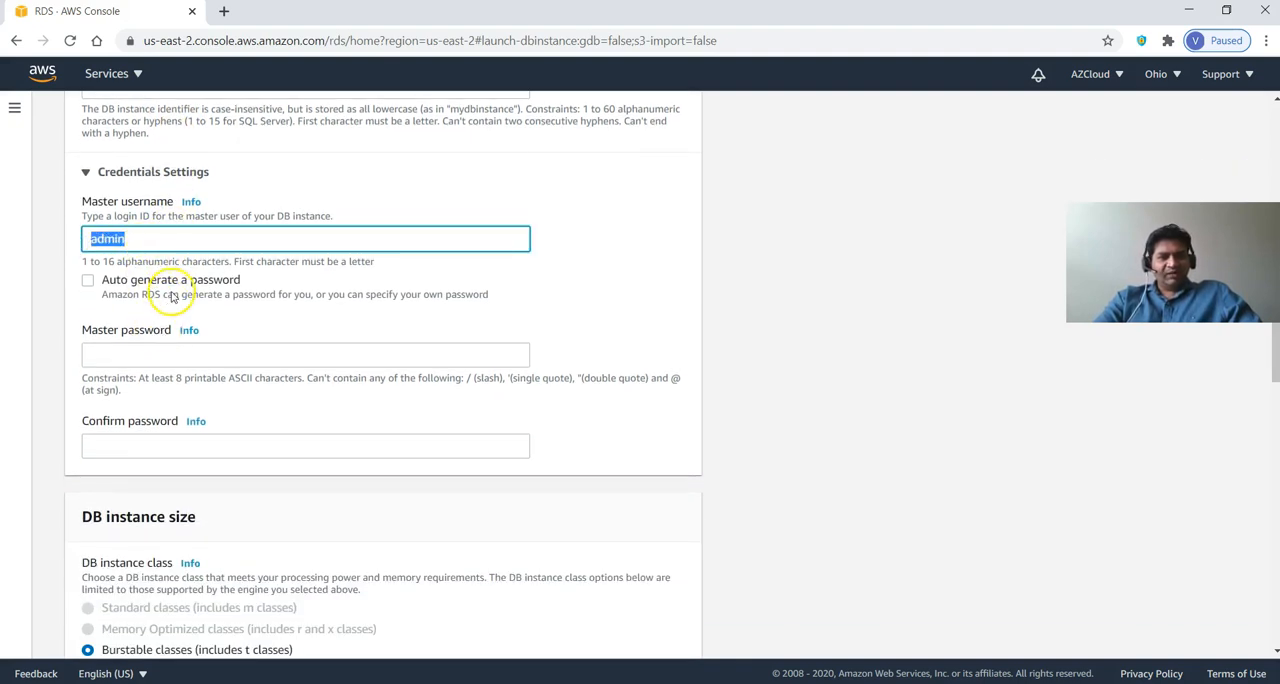
click(159, 360)
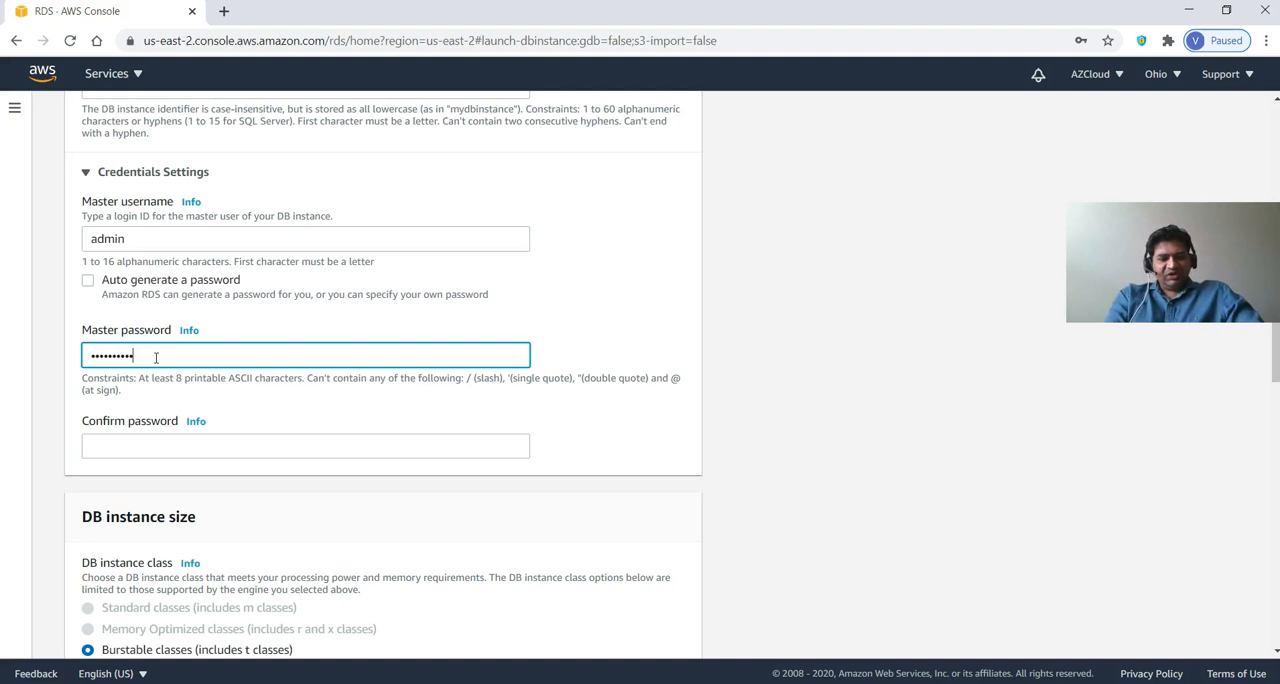
click(186, 446)
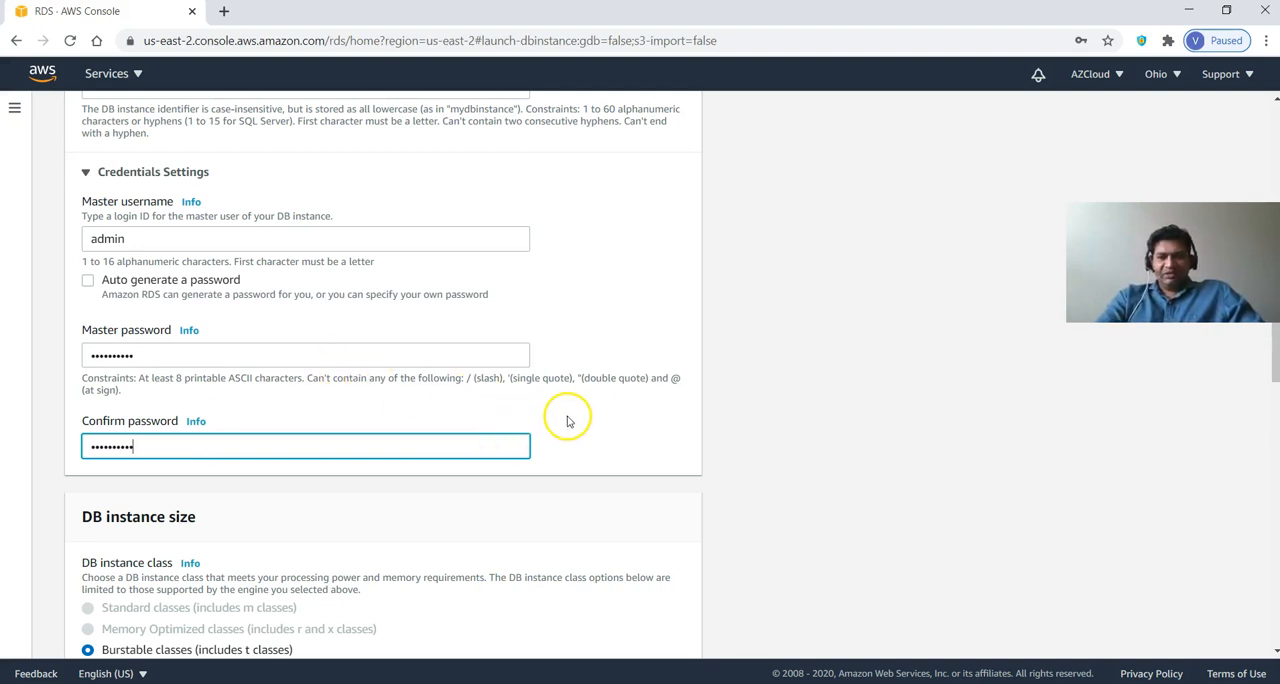
Examine the DB instance class, the available storage types, the storage autoscaling settings and the Multi-AZ deployment options.
scroll(568, 421, down, 3)
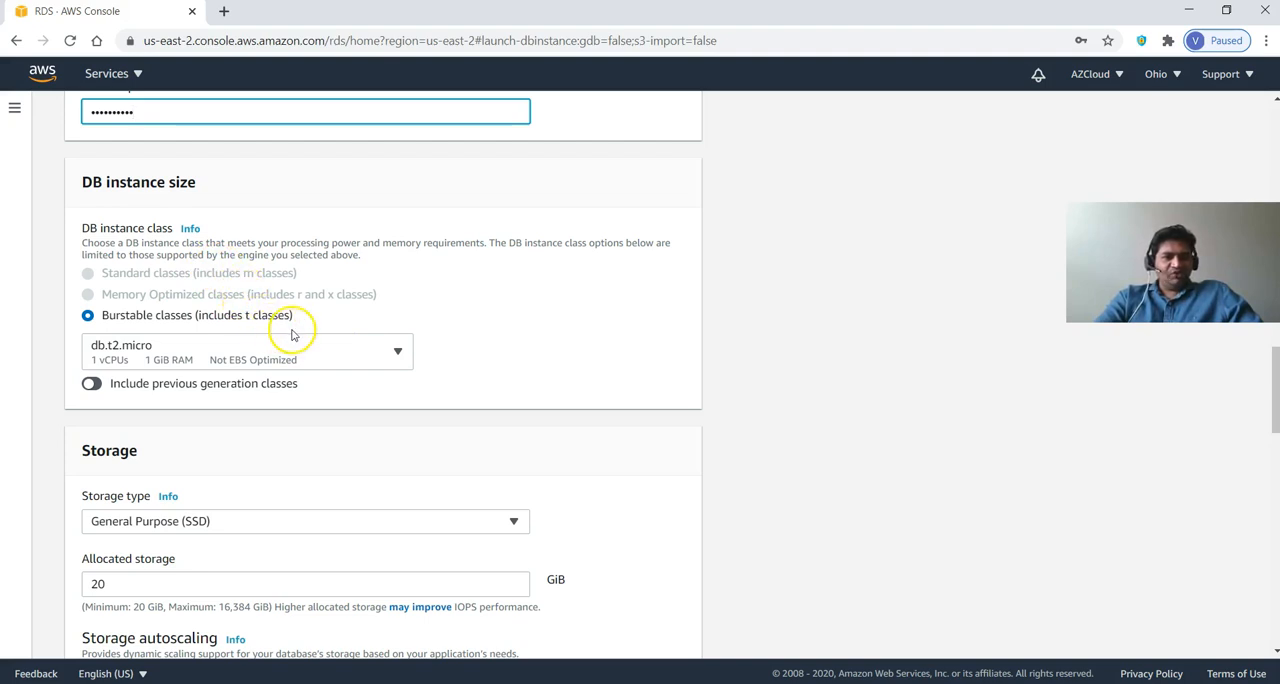
scroll(457, 329, down, 1)
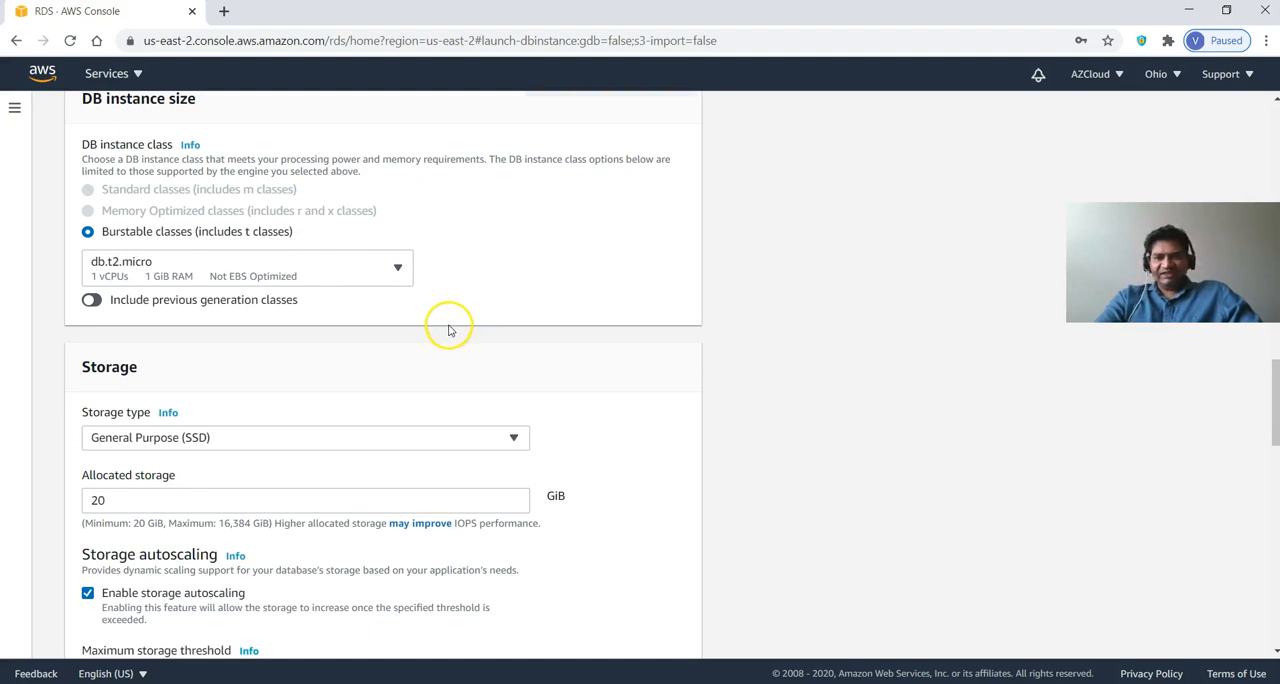
scroll(445, 331, down, 2)
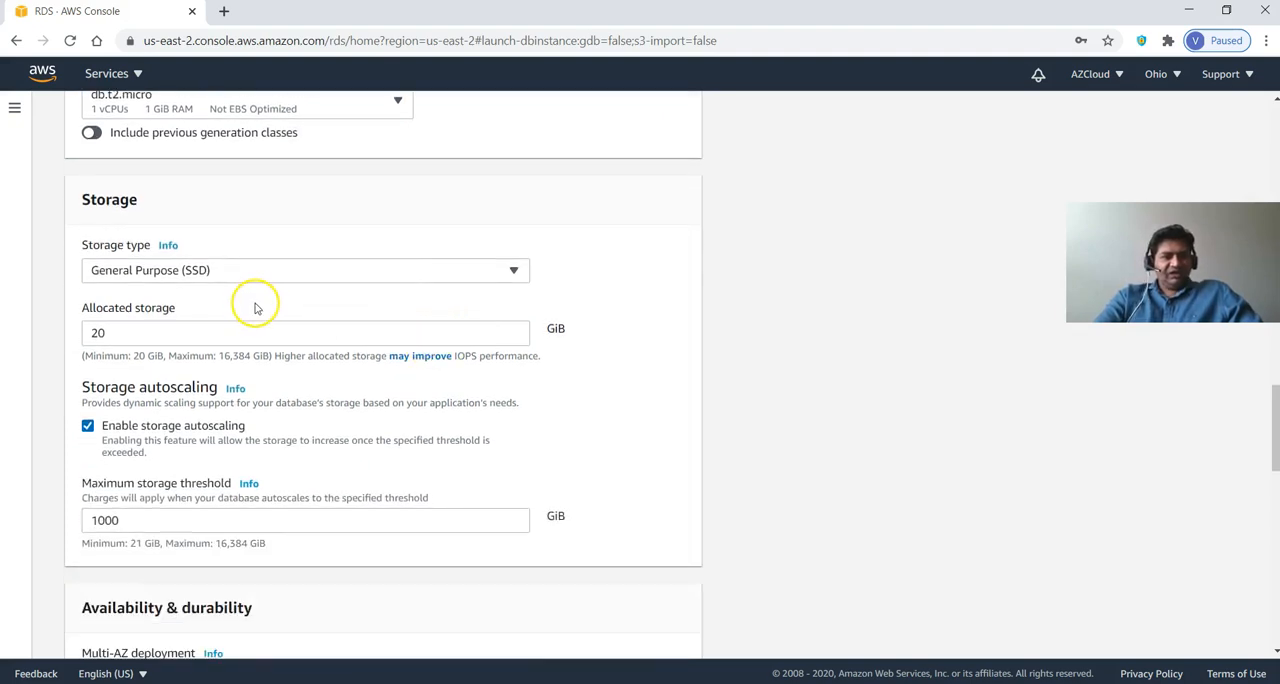
scroll(271, 298, down, 1)
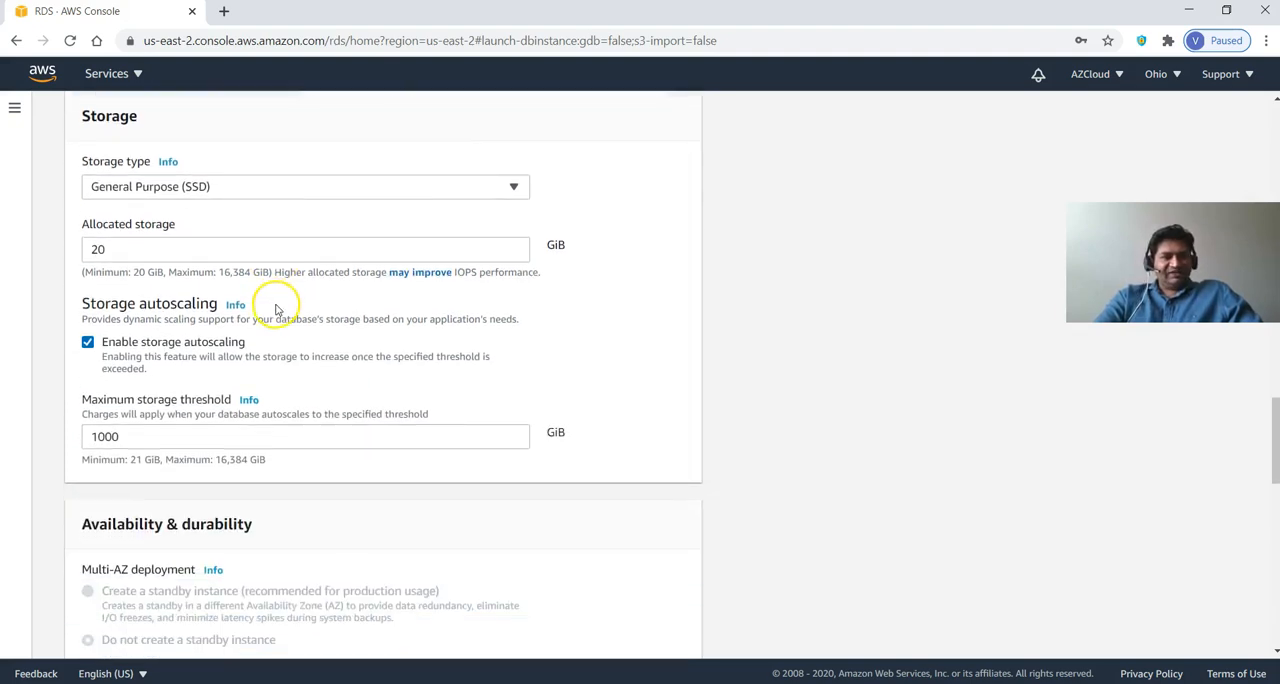
click(283, 189)
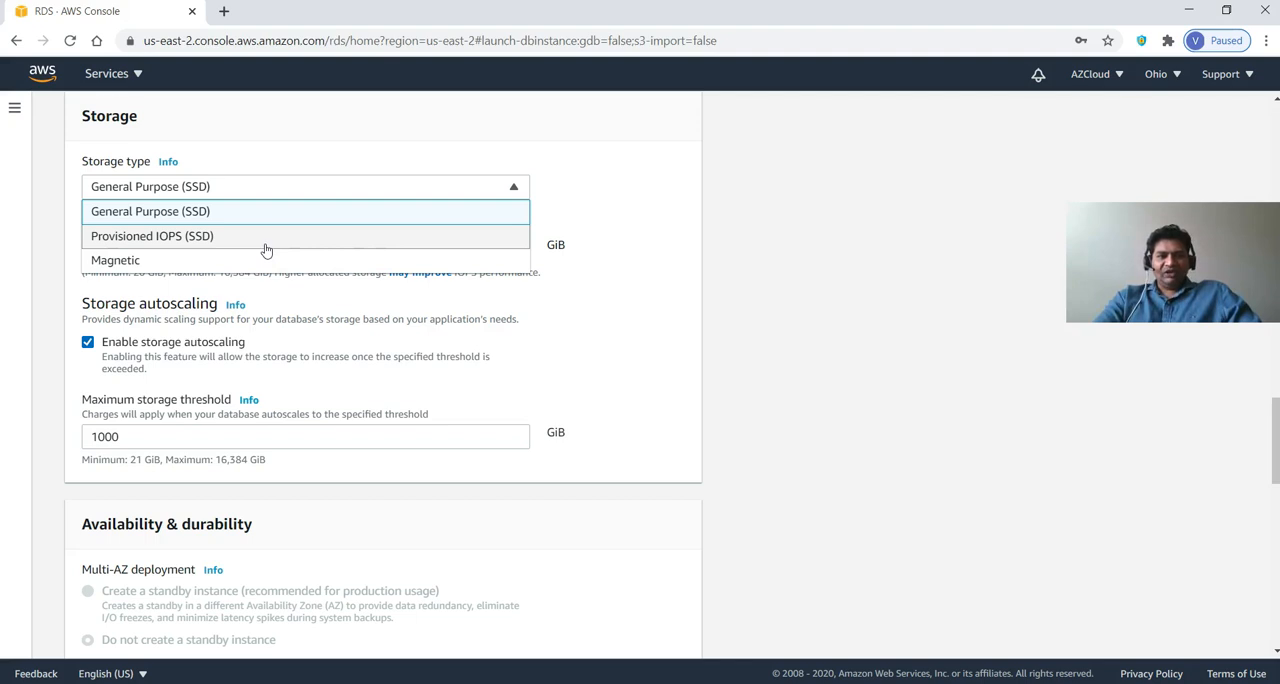
click(617, 257)
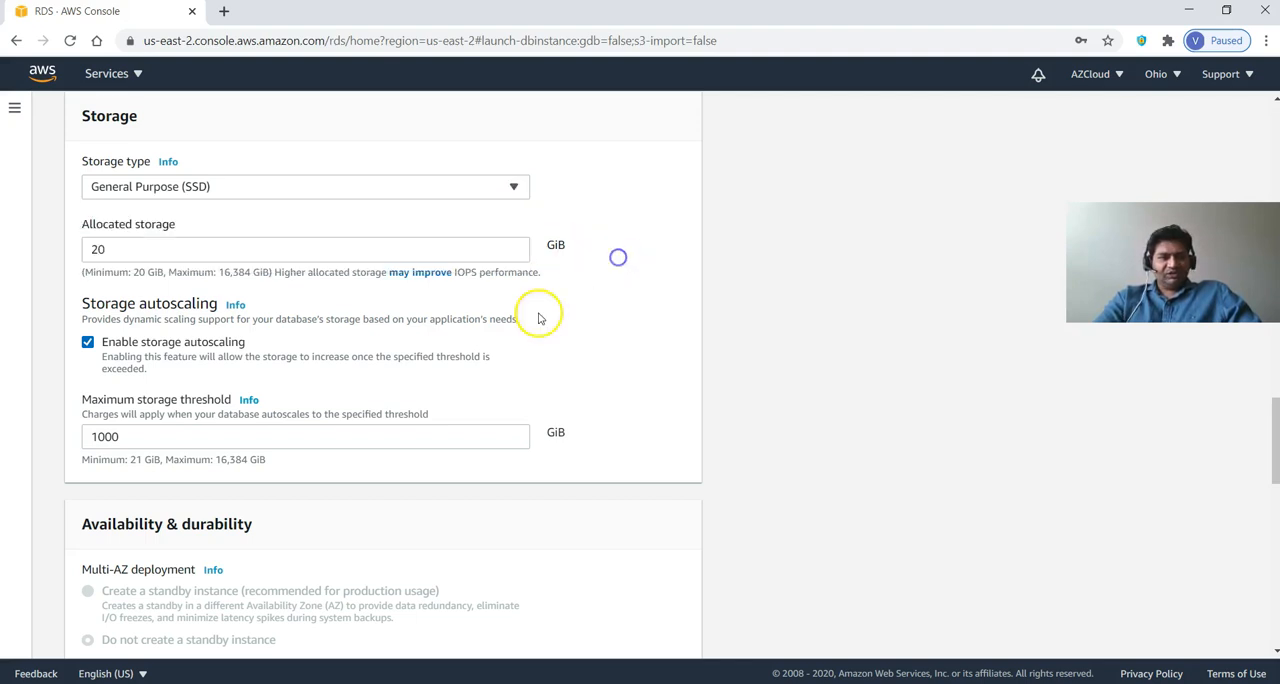
scroll(390, 395, down, 1)
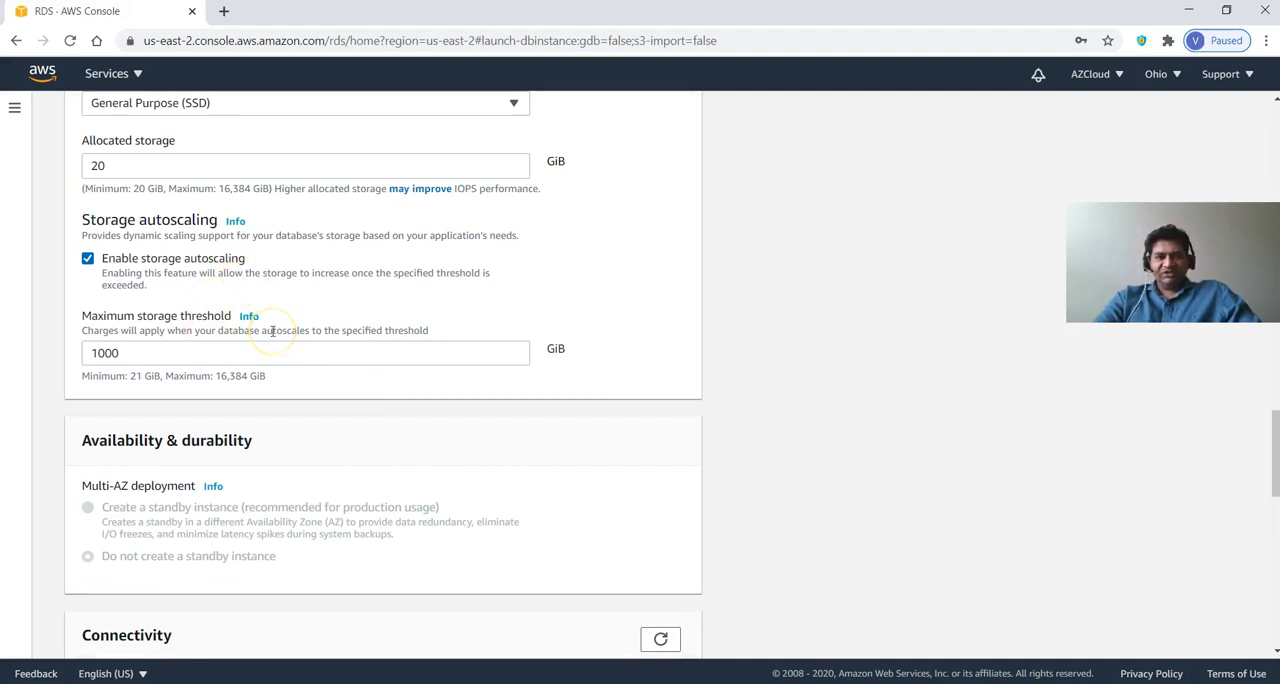
scroll(272, 331, down, 1)
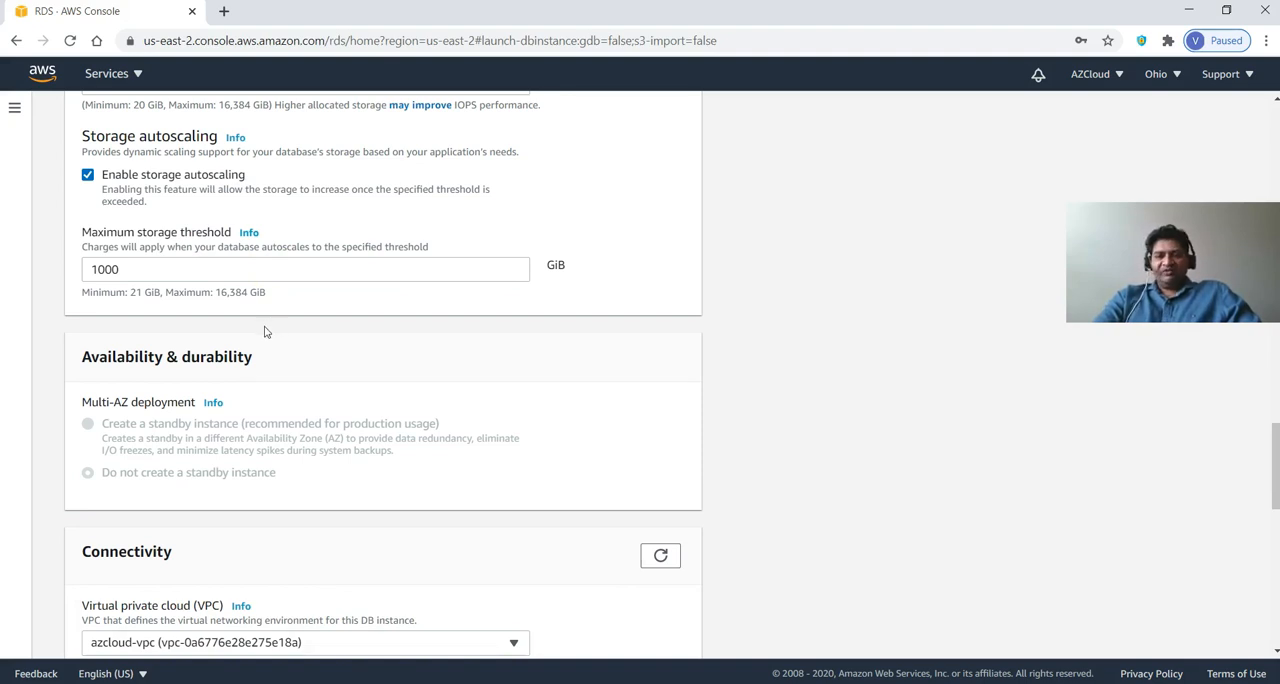
scroll(265, 331, down, 1)
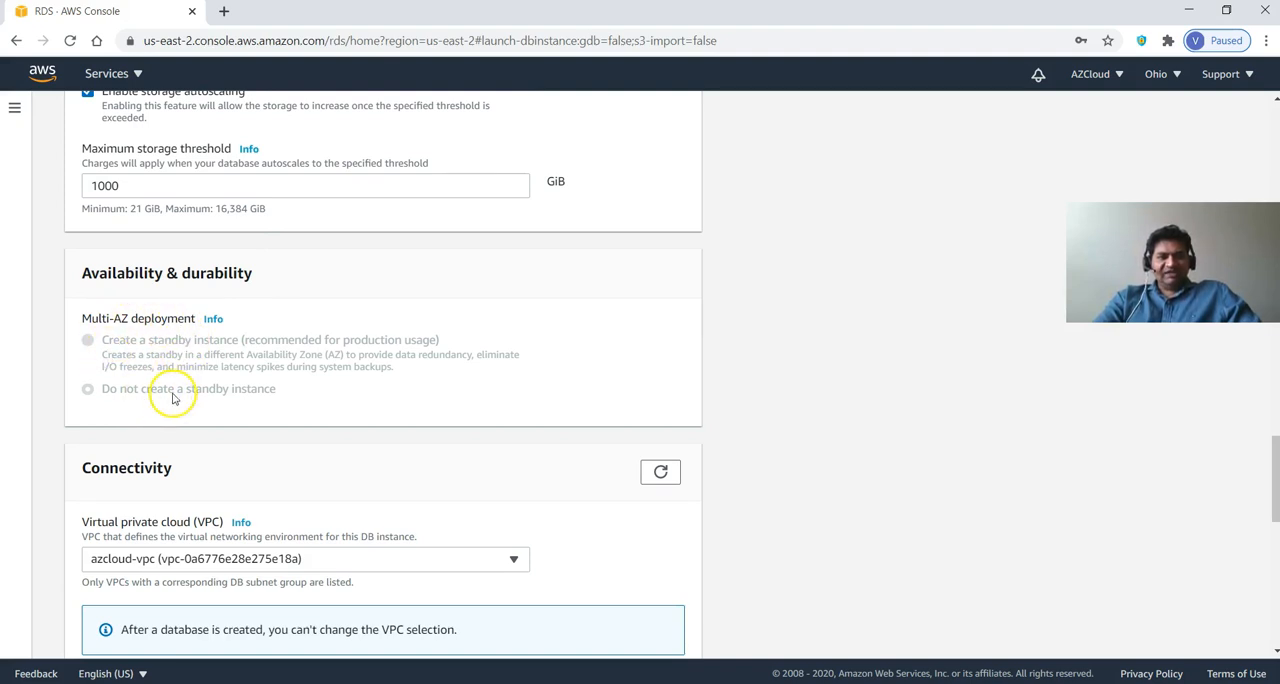
Check the two availability zones in the PowerPoint architecture diagram, then return to the browser and review the availability and connectivity settings.
click(250, 625)
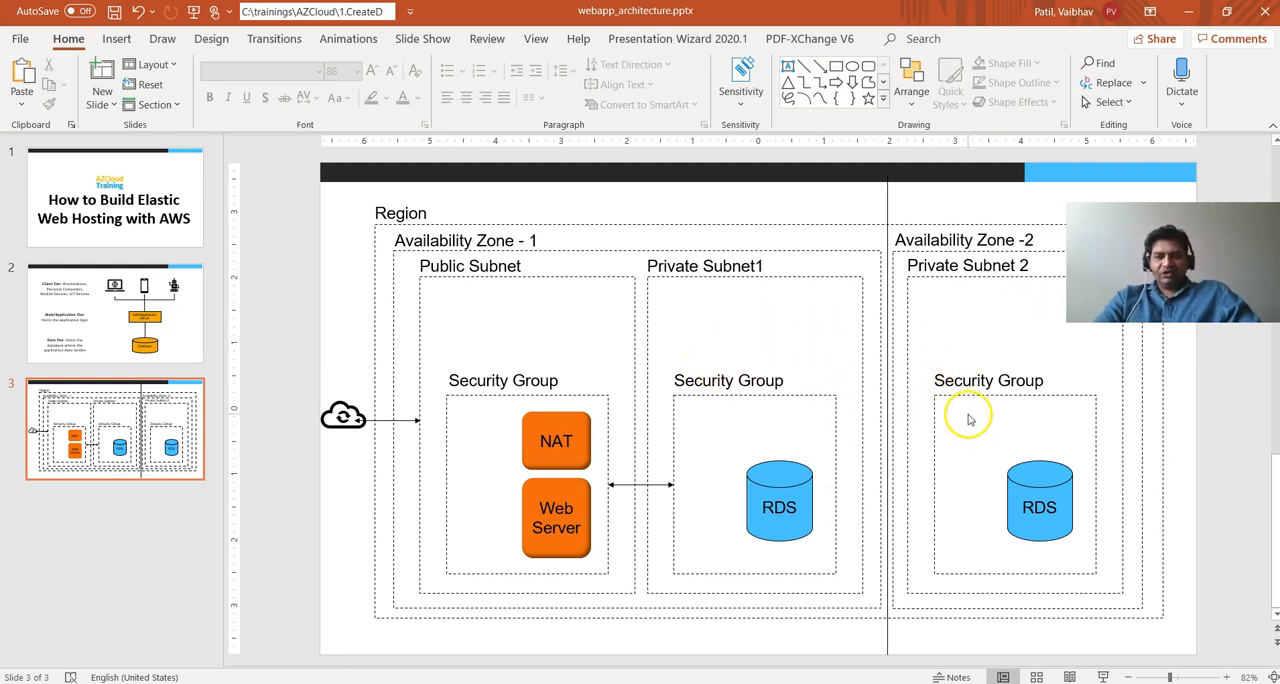
key(alt+Tab)
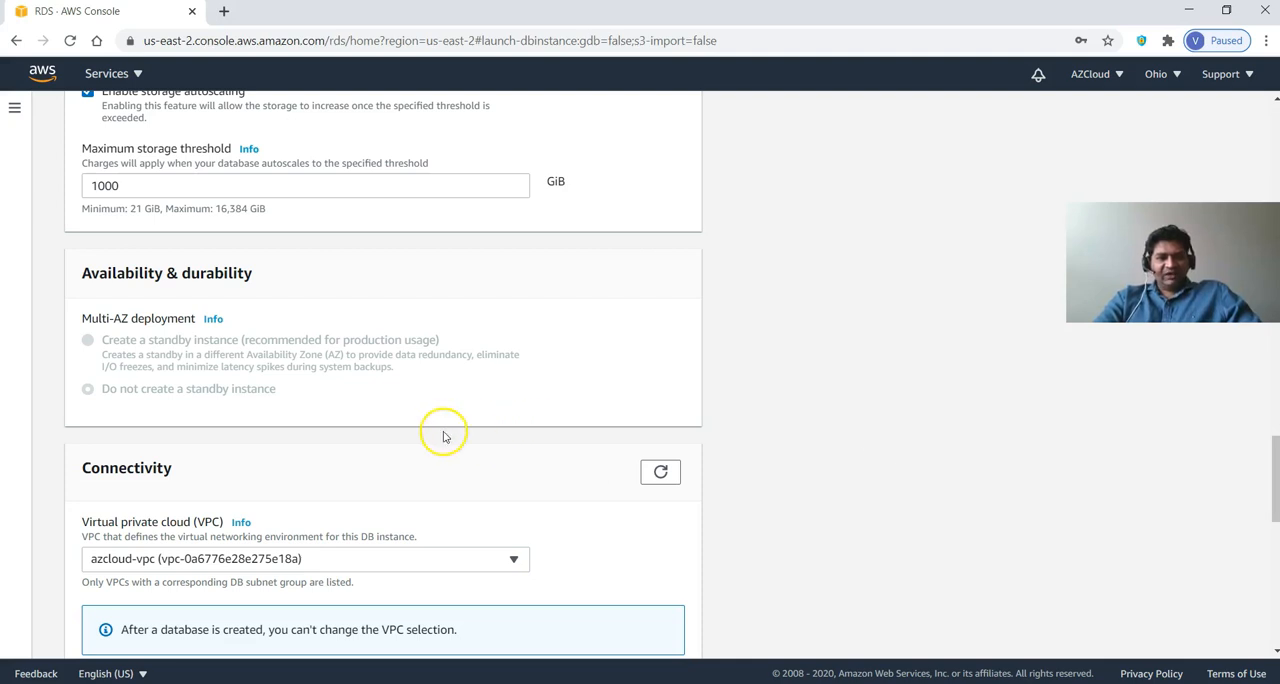
scroll(444, 440, down, 1)
scroll(446, 436, down, 2)
scroll(457, 434, up, 1)
scroll(460, 433, up, 2)
scroll(460, 432, down, 1)
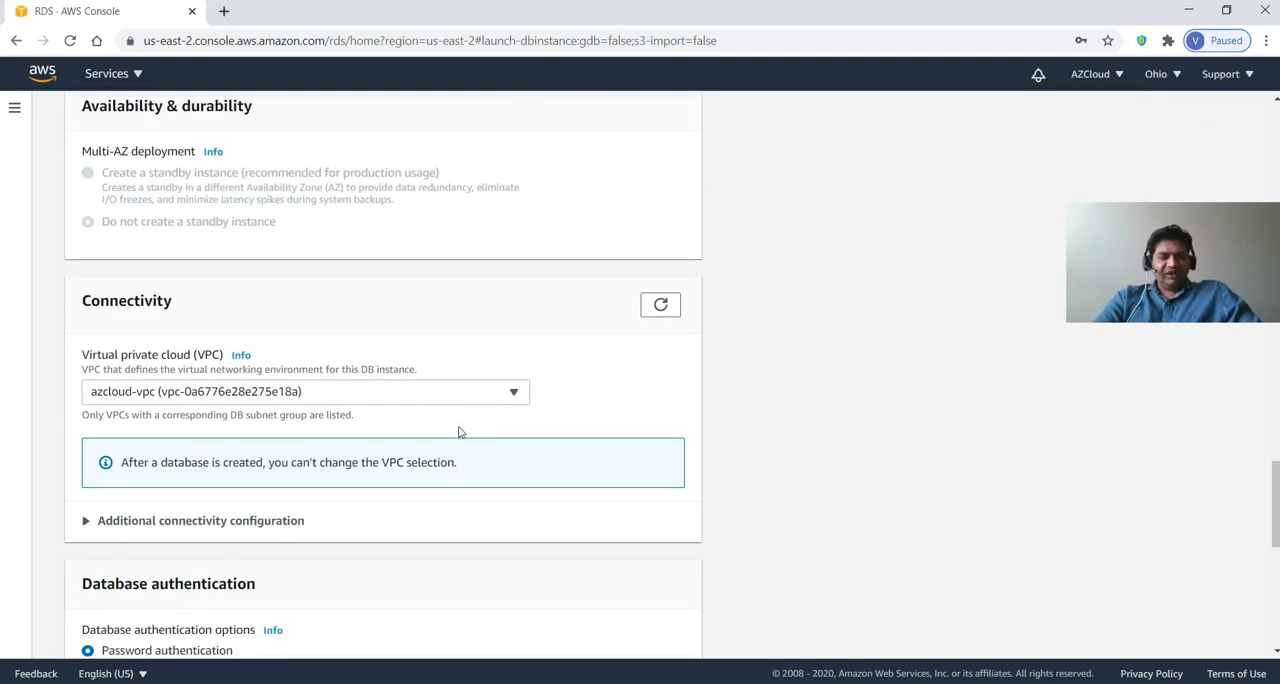
Try the Production template to examine its Multi-AZ standby options, and switch back to the Free tier template.
scroll(460, 430, up, 15)
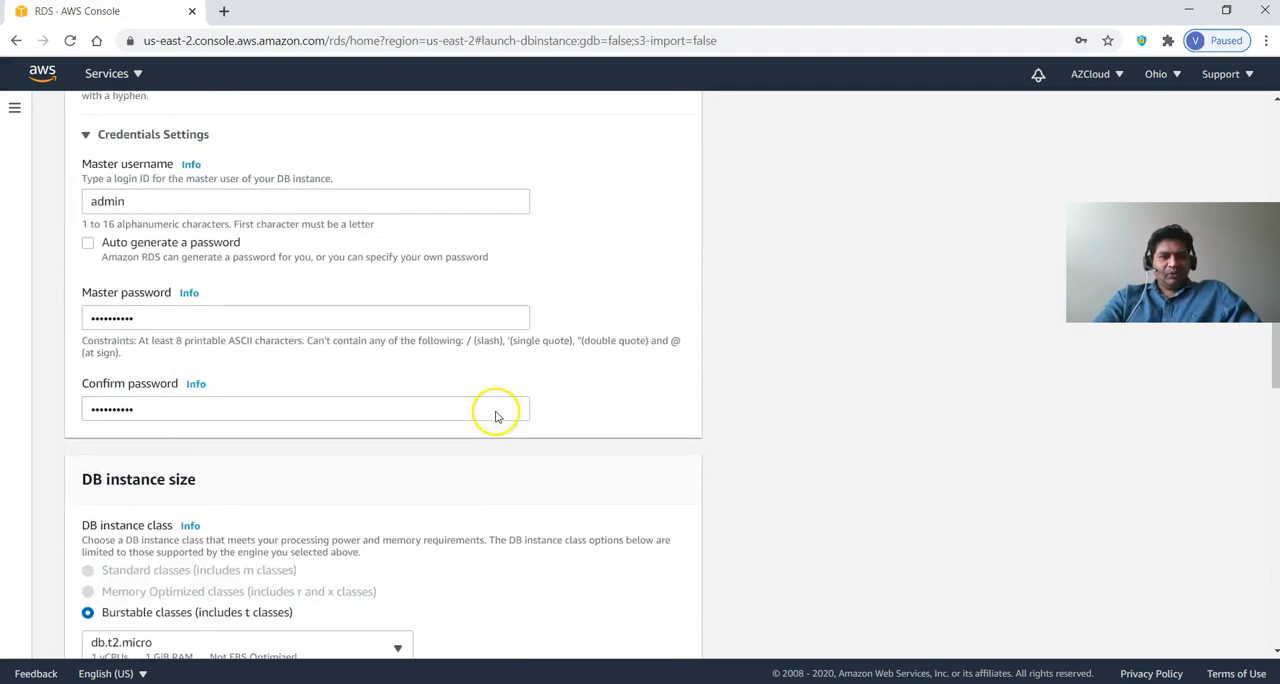
click(202, 462)
scroll(210, 485, down, 8)
scroll(222, 495, down, 10)
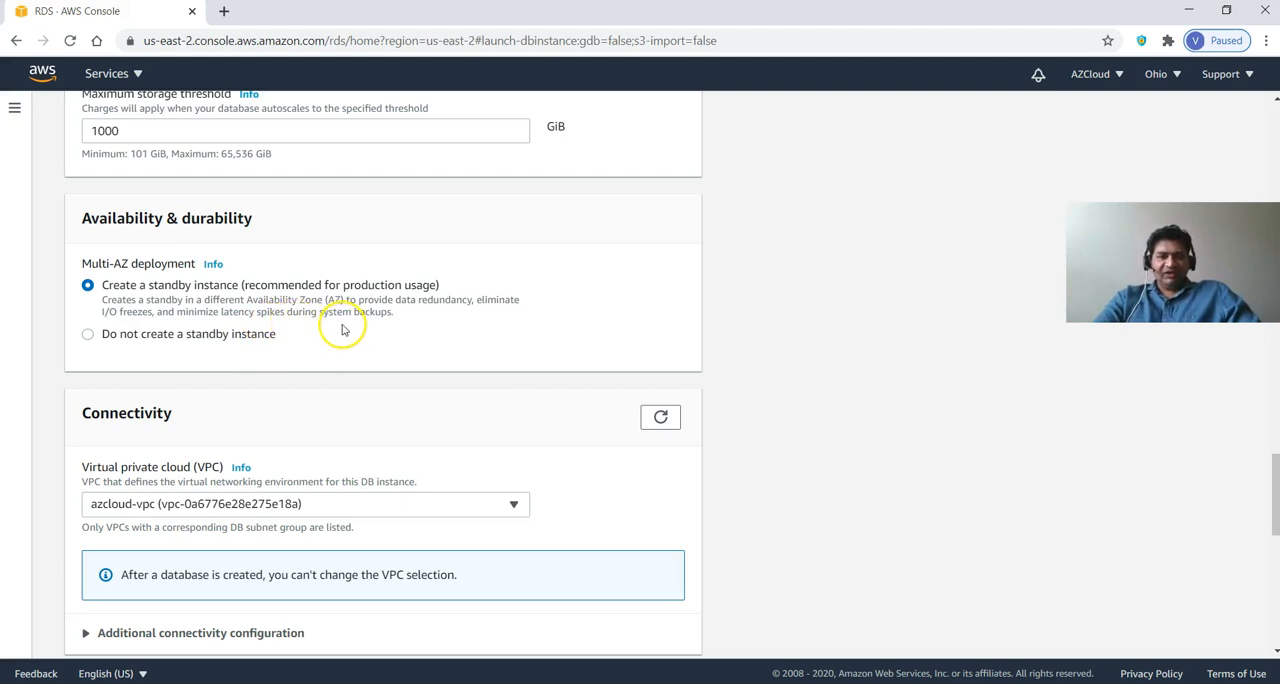
scroll(342, 330, down, 2)
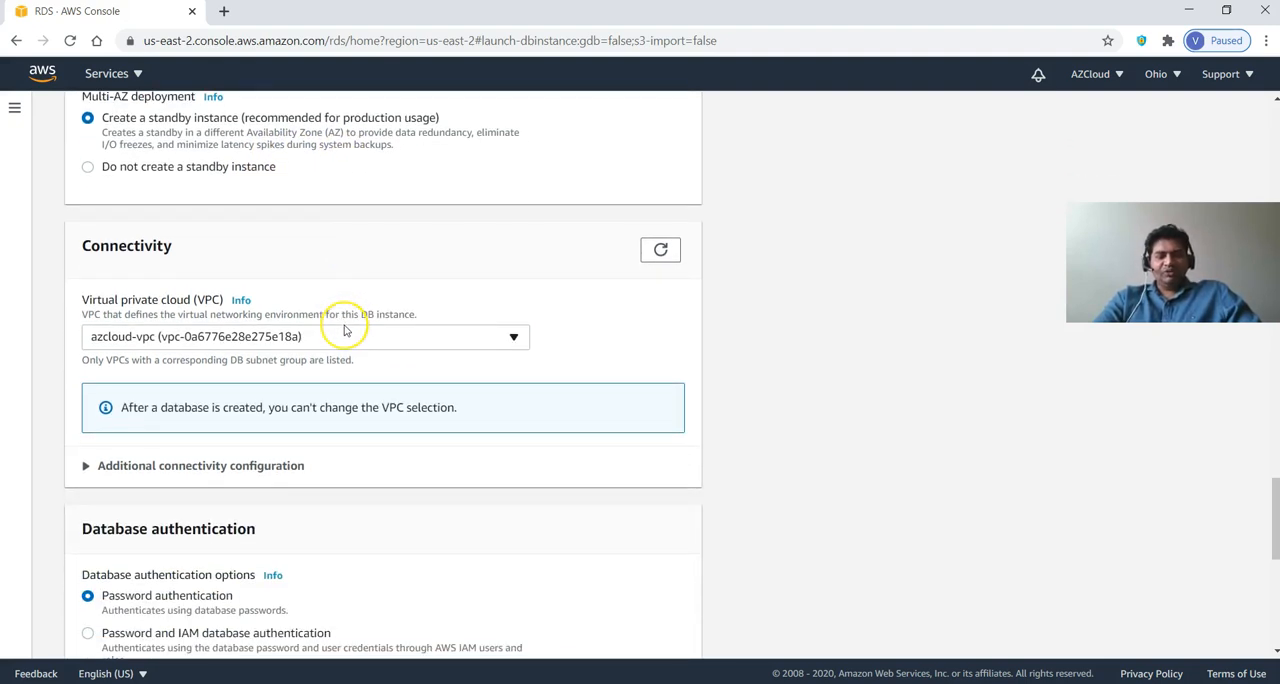
scroll(485, 340, up, 7)
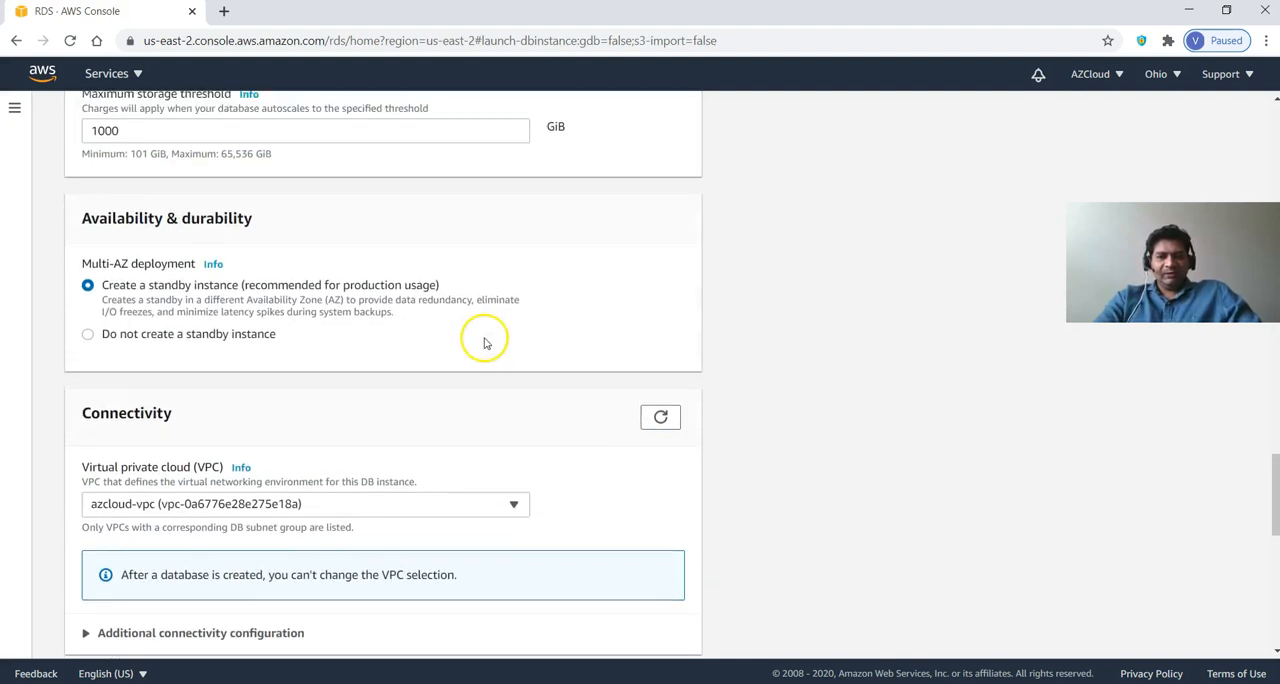
scroll(485, 340, up, 12)
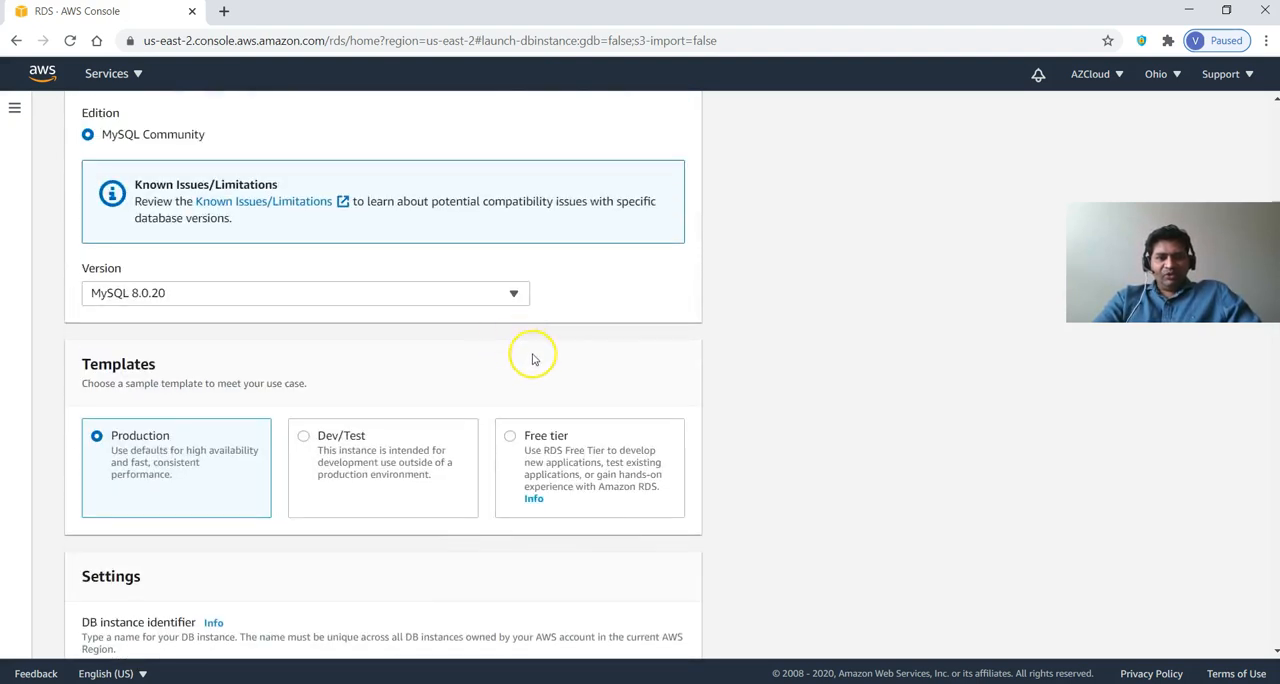
click(549, 447)
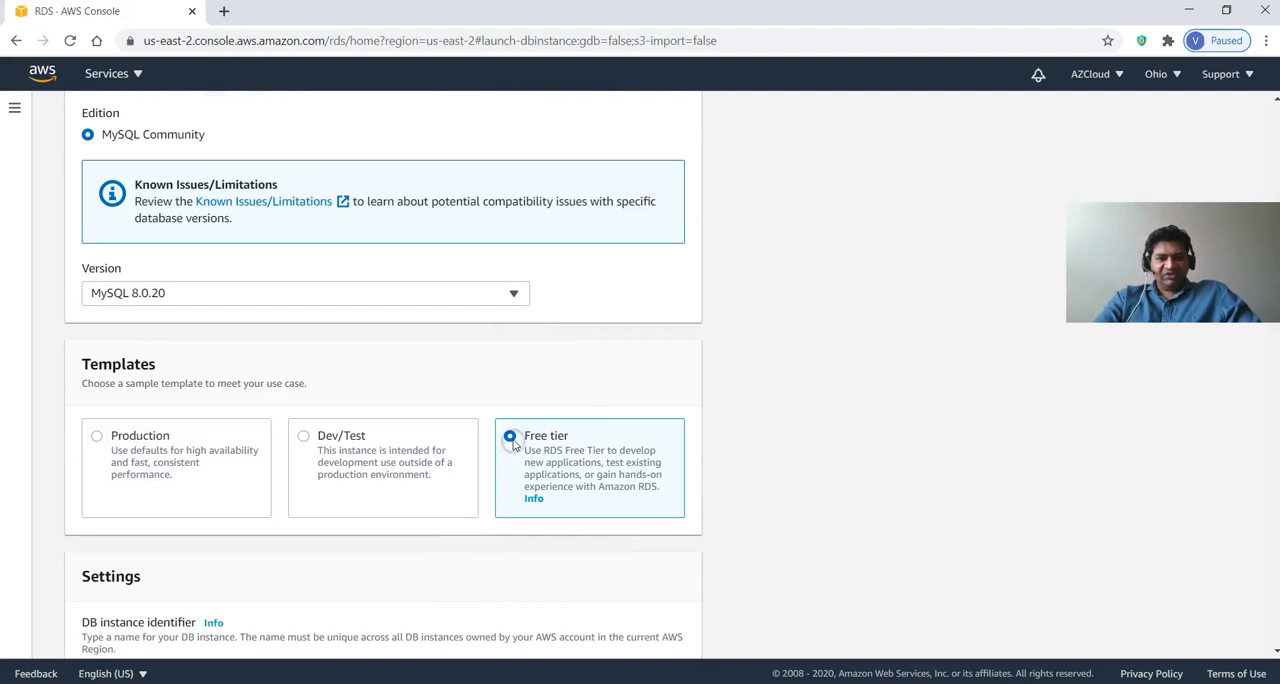
Expand the additional connectivity configuration for the database in azcloud-vpc.
scroll(586, 450, down, 5)
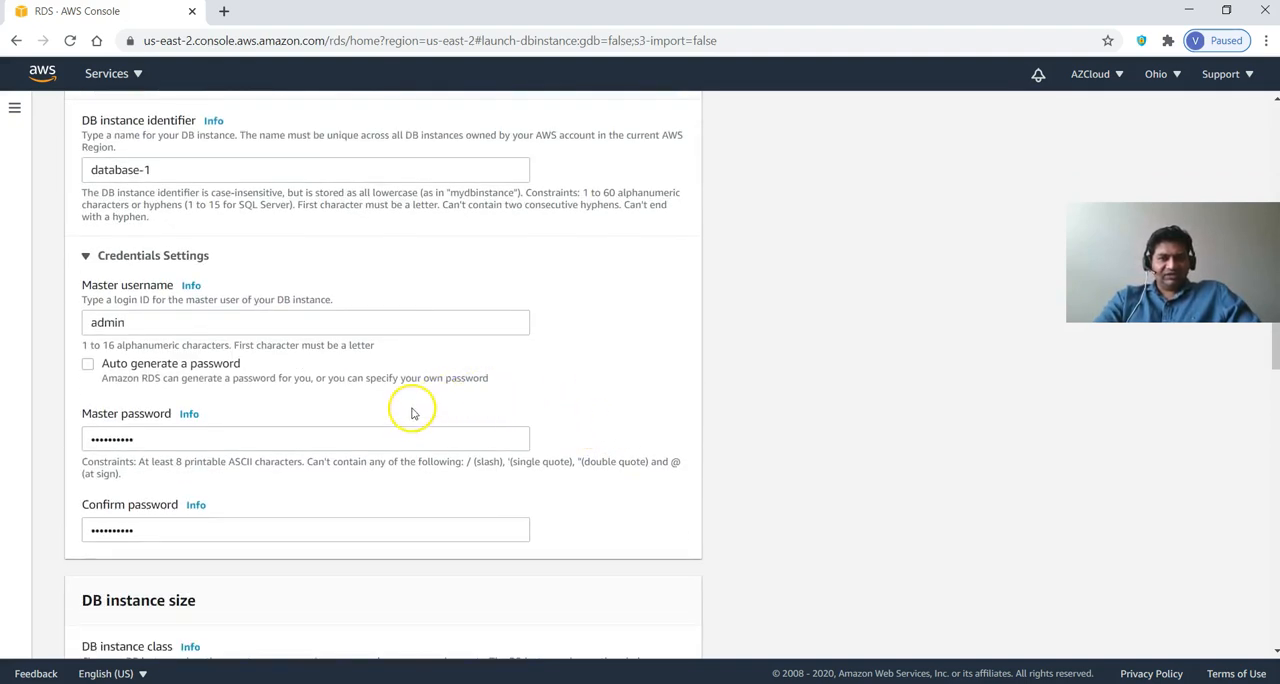
scroll(425, 435, down, 3)
scroll(423, 438, down, 10)
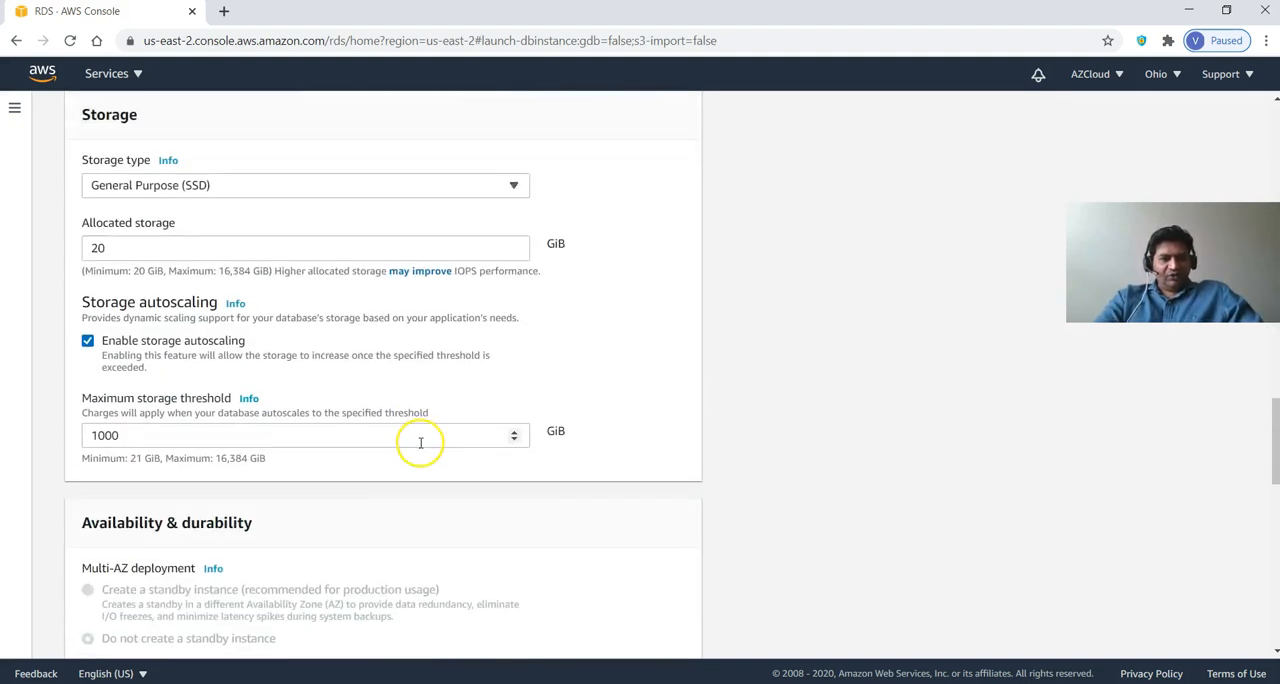
scroll(354, 467, down, 3)
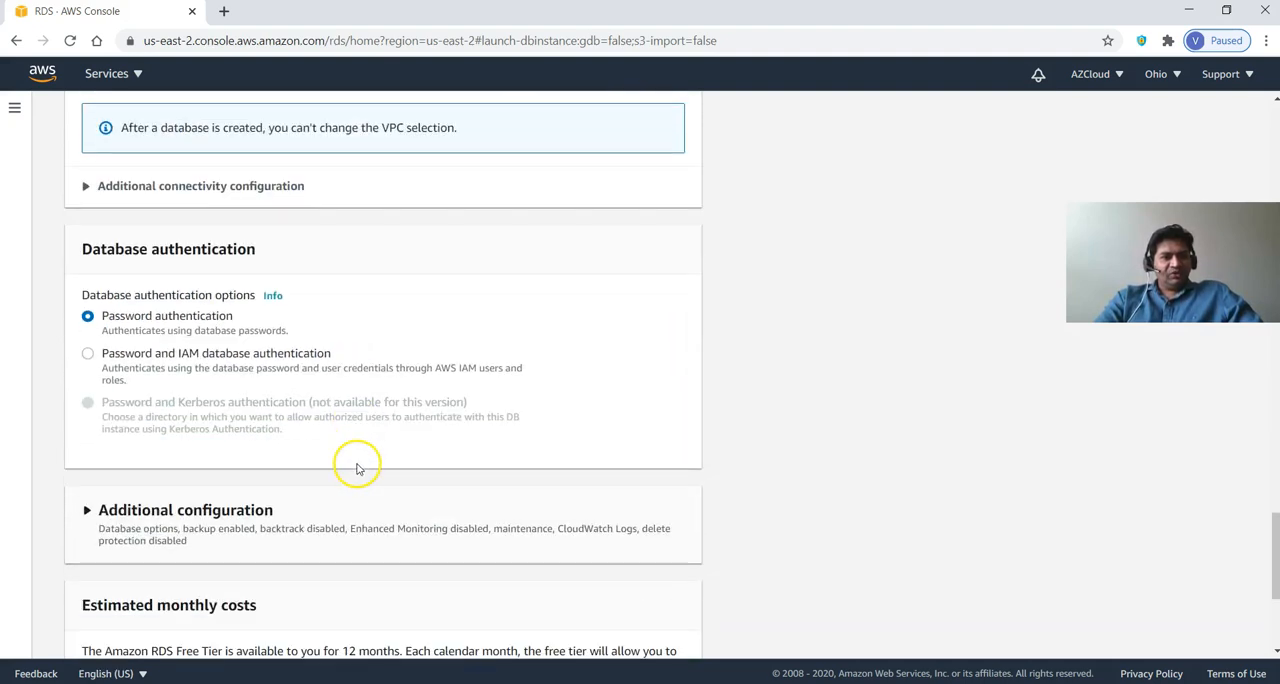
scroll(360, 462, down, 2)
scroll(365, 460, up, 7)
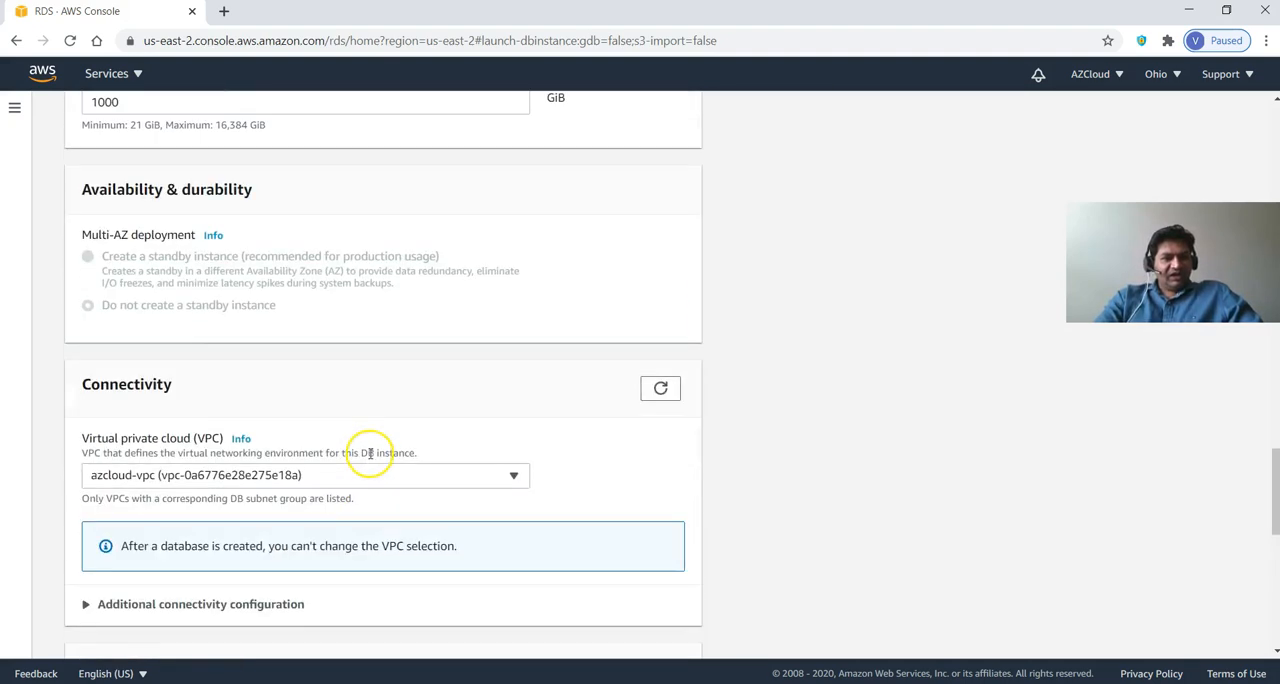
scroll(370, 453, down, 2)
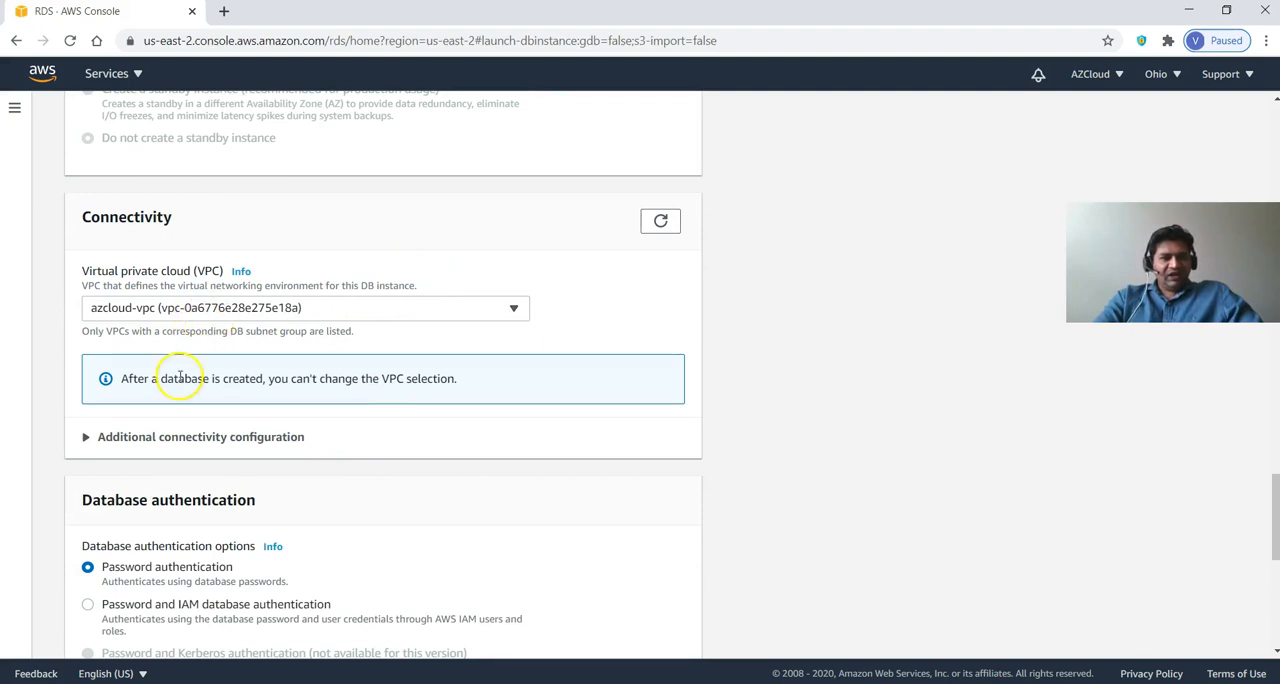
click(84, 437)
scroll(198, 467, down, 3)
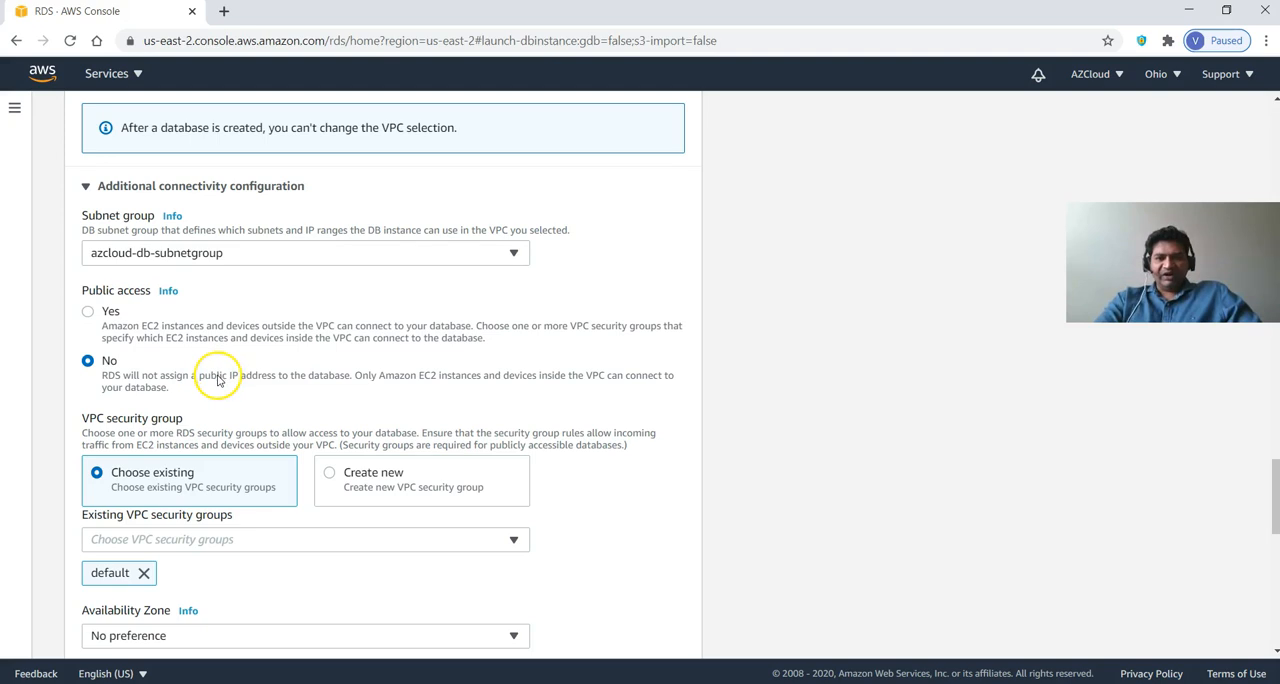
Replace the default VPC security group with the existing azcloud-db-sg security group.
scroll(209, 397, down, 2)
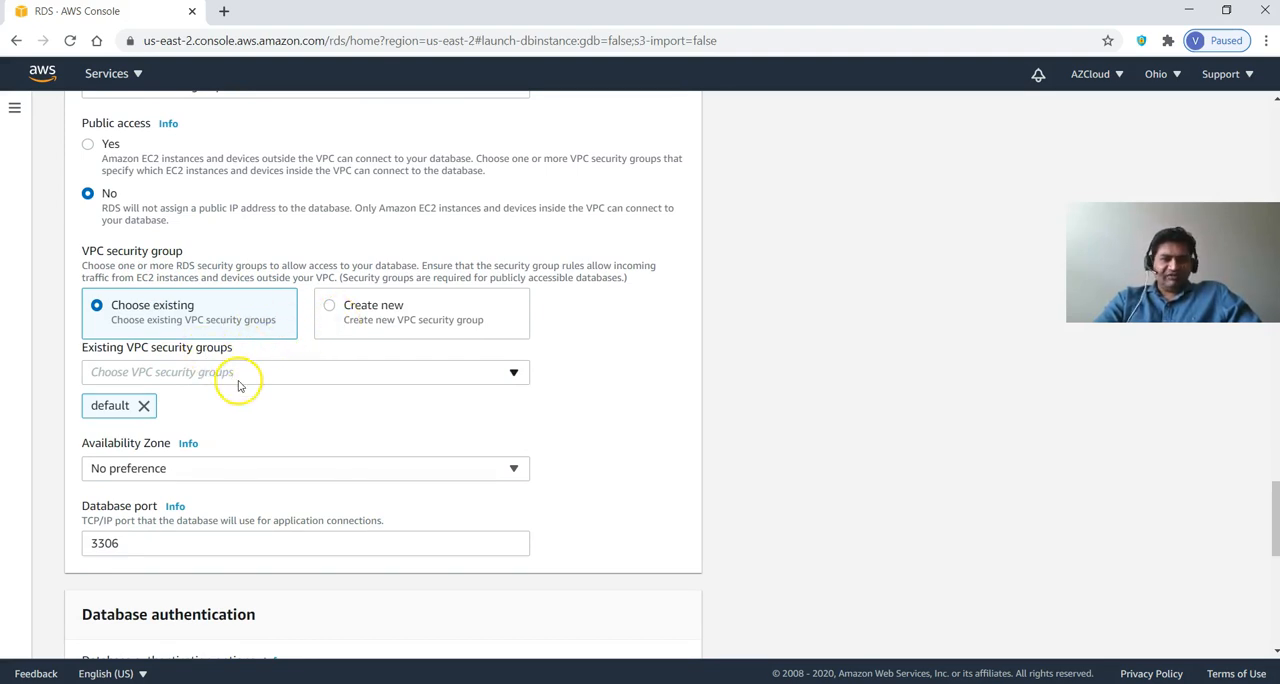
click(147, 405)
click(178, 371)
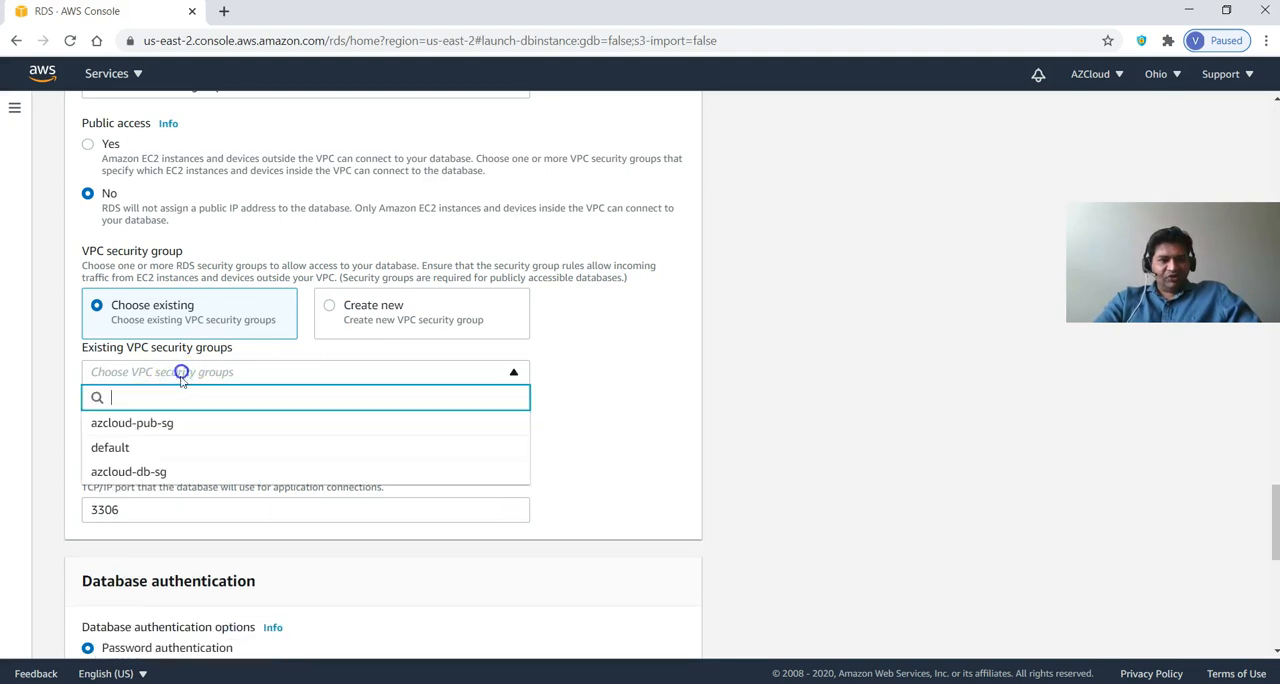
click(162, 471)
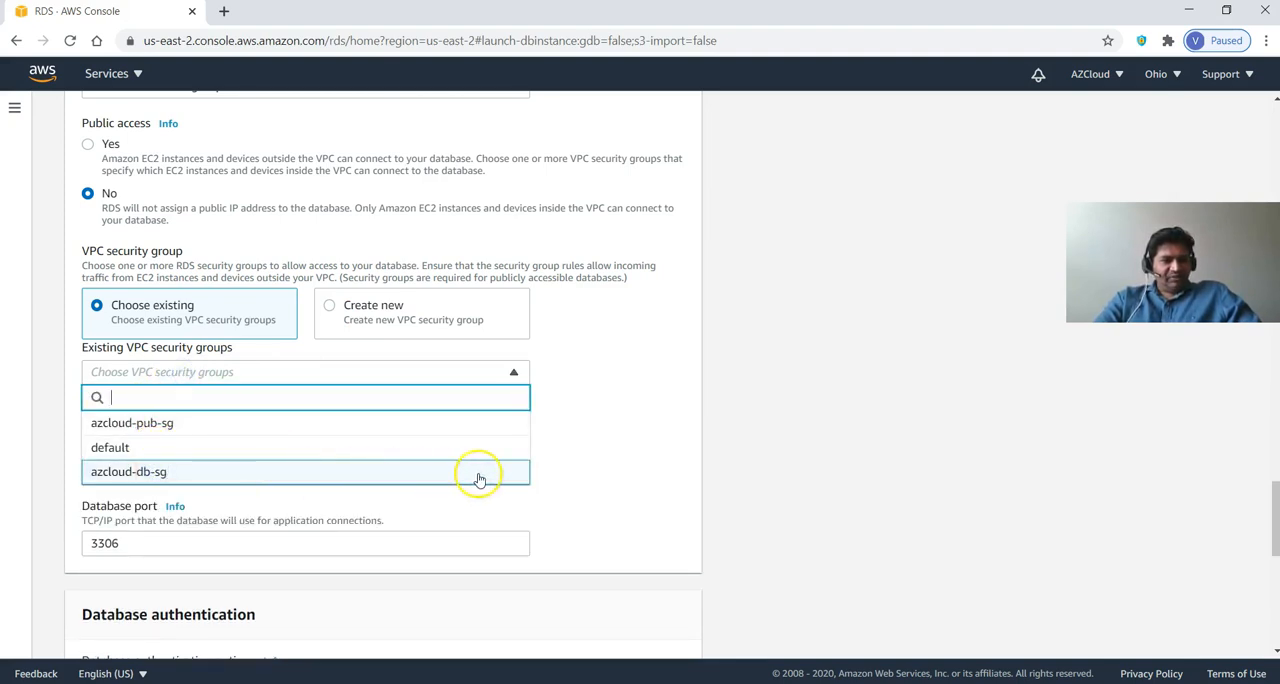
click(641, 471)
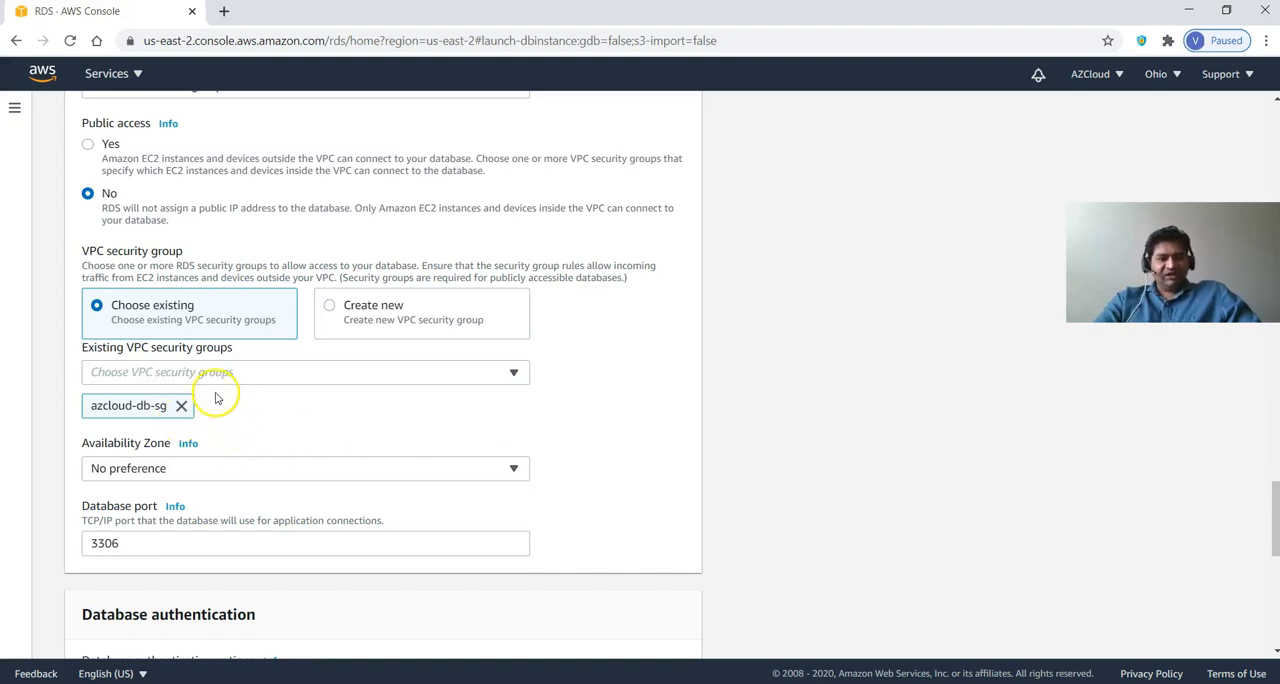
Set the database's availability zone to us-east-2a.
scroll(245, 428, down, 3)
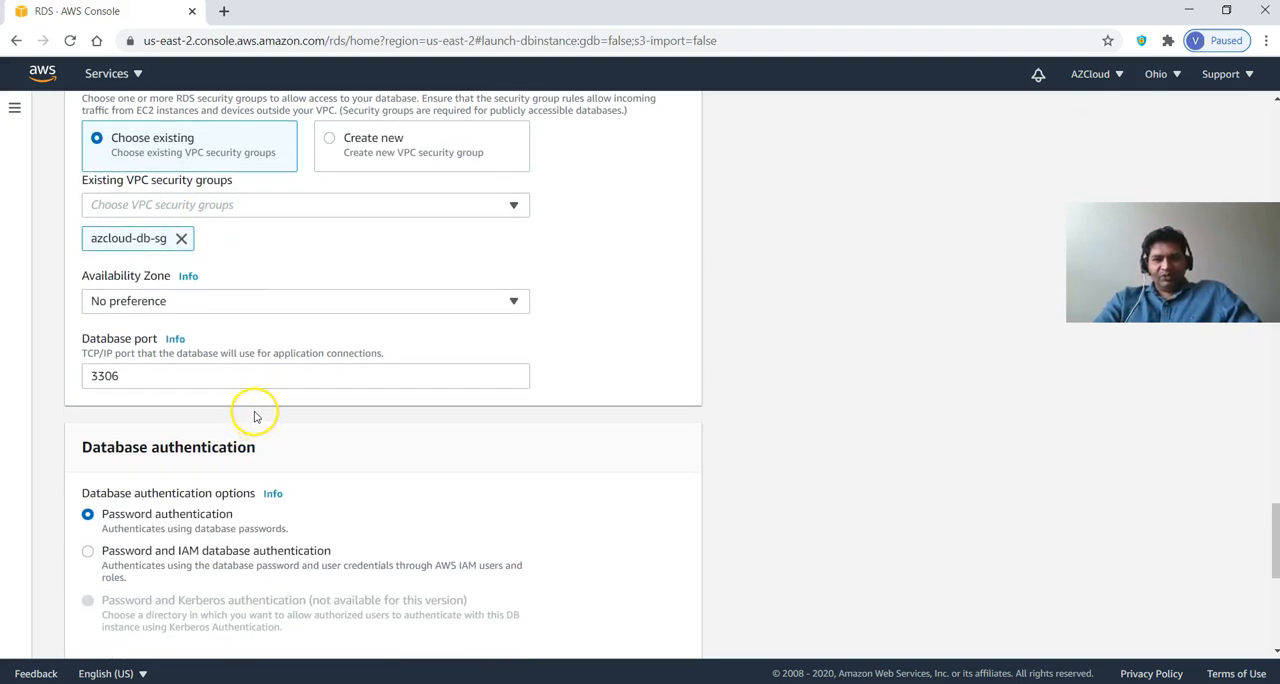
click(247, 305)
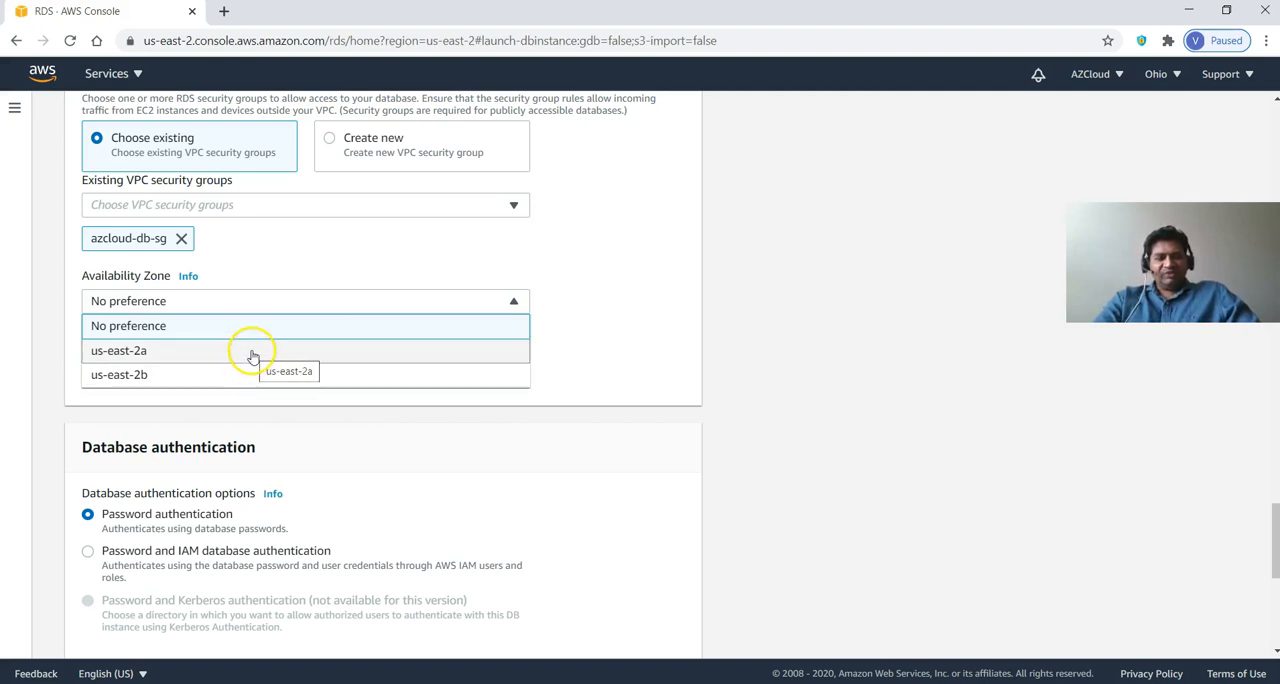
click(251, 351)
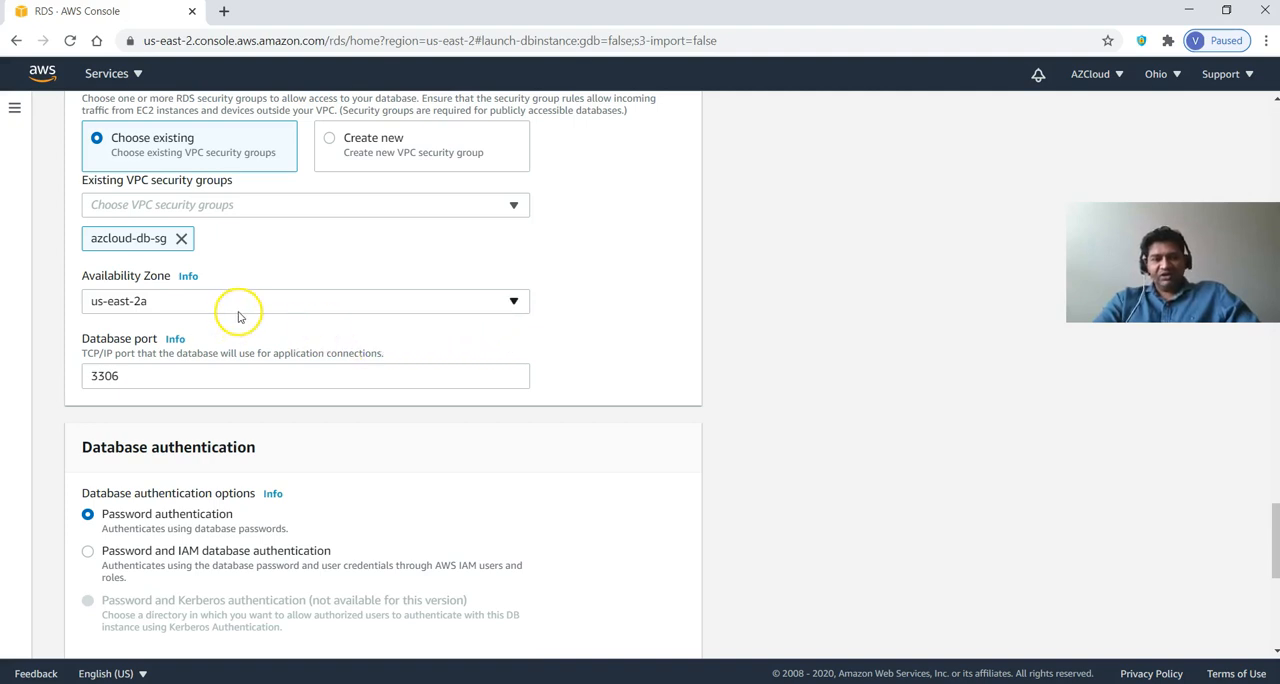
Review the authentication options and the estimated monthly costs for the Free tier database.
scroll(274, 400, down, 2)
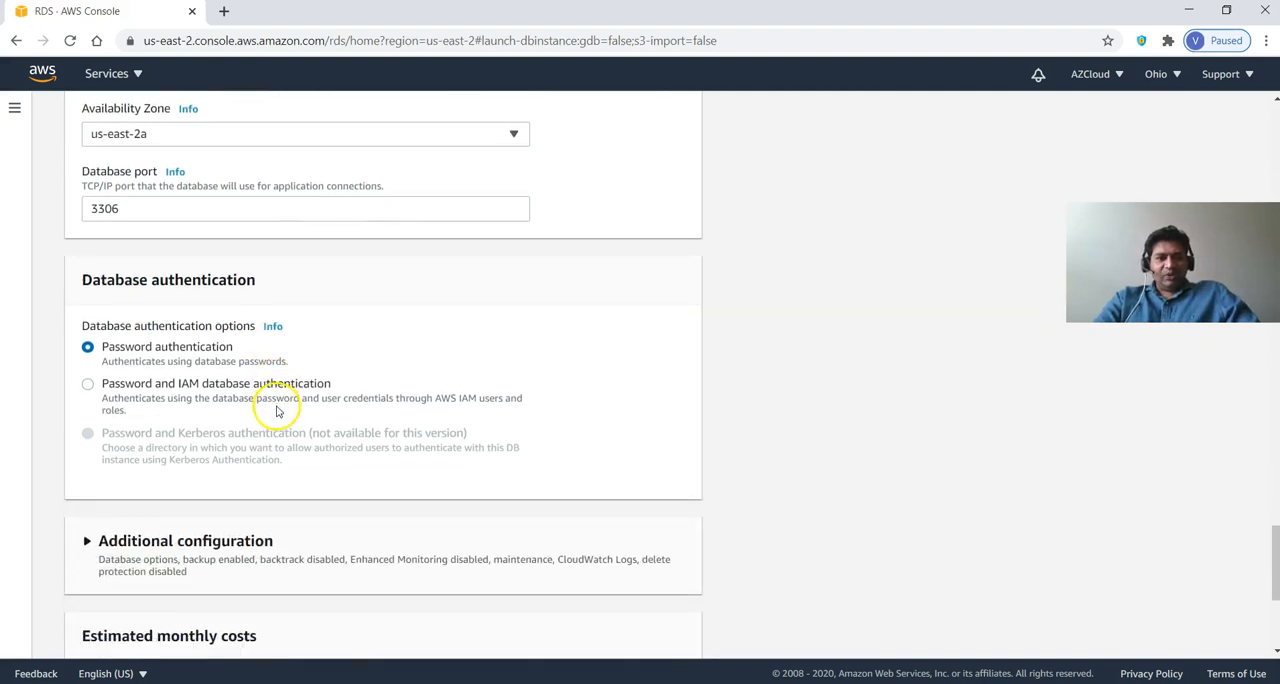
scroll(280, 405, down, 1)
scroll(285, 399, down, 3)
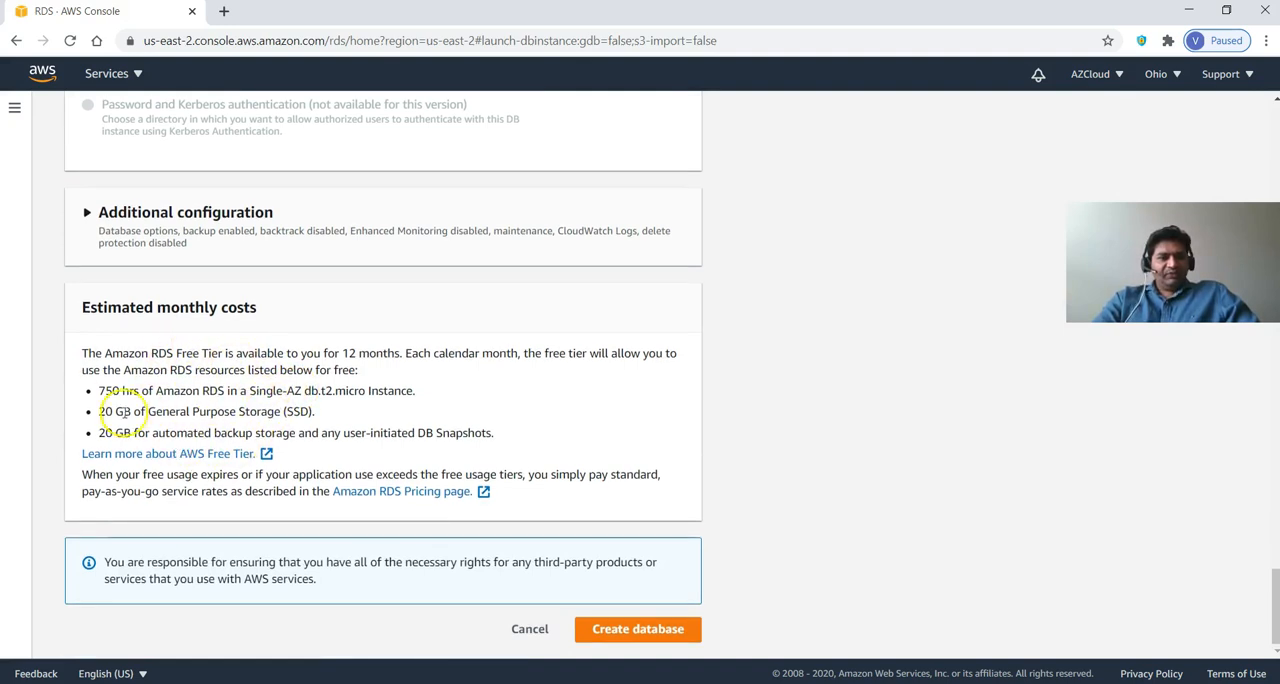
scroll(171, 410, up, 1)
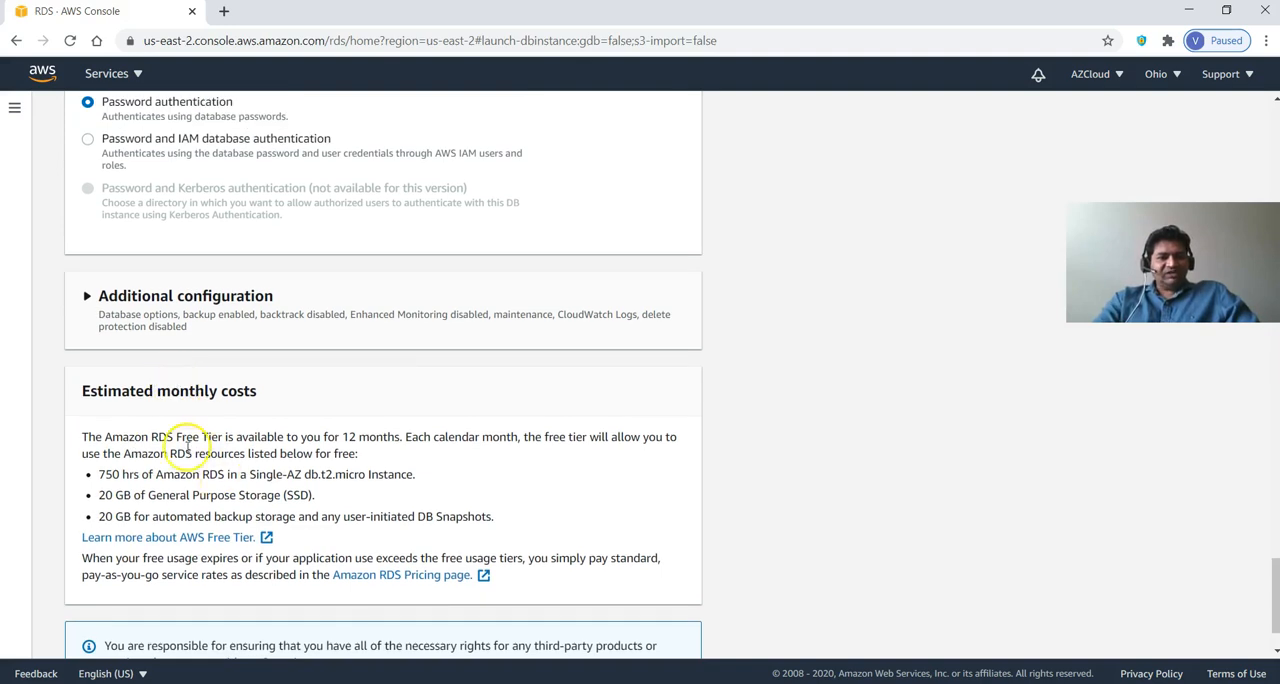
scroll(190, 450, down, 1)
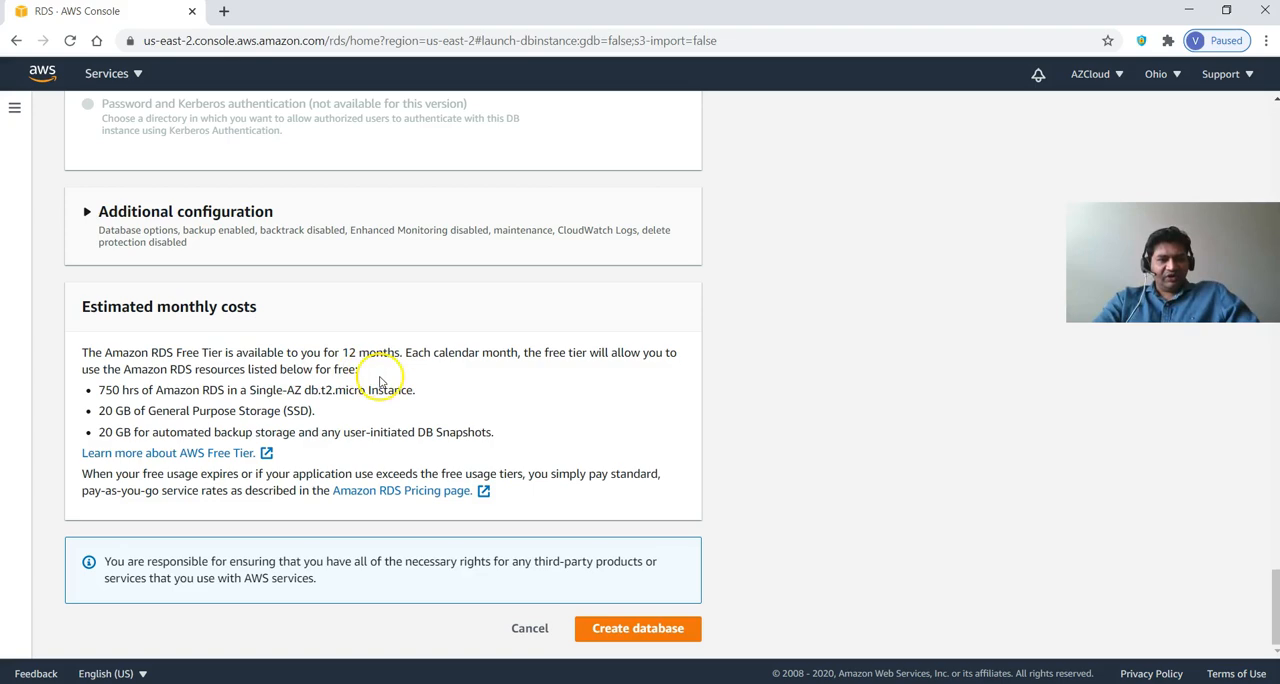
scroll(430, 372, up, 5)
scroll(443, 366, down, 1)
Switch the database to the Production template and examine its Multi-AZ deployment setting and estimated monthly costs.
scroll(431, 369, up, 15)
scroll(427, 360, up, 3)
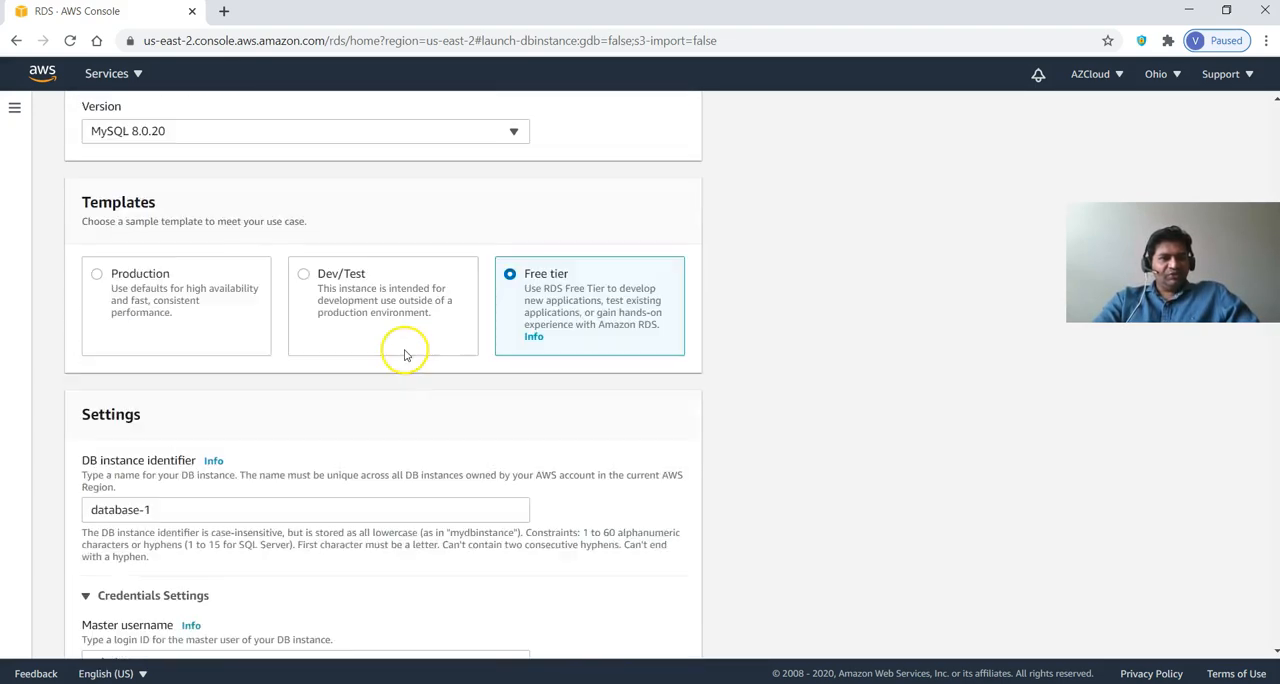
click(211, 336)
scroll(229, 400, down, 15)
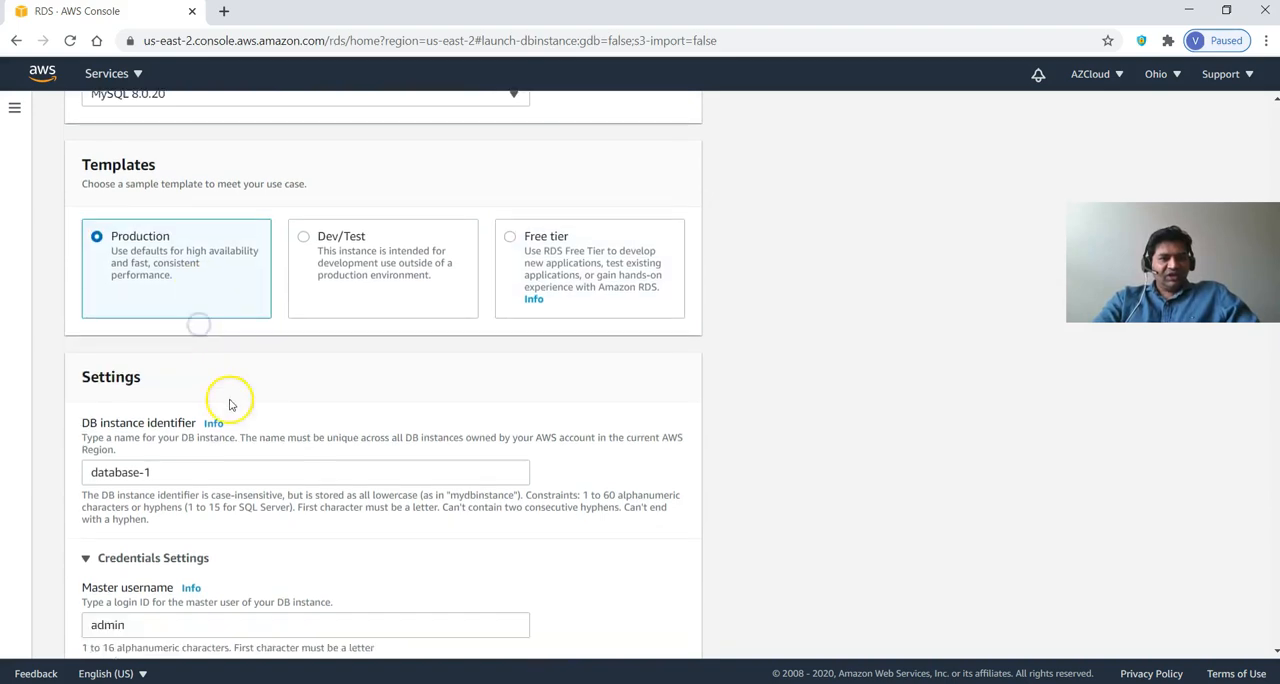
scroll(237, 401, up, 3)
scroll(240, 399, down, 8)
scroll(242, 397, down, 4)
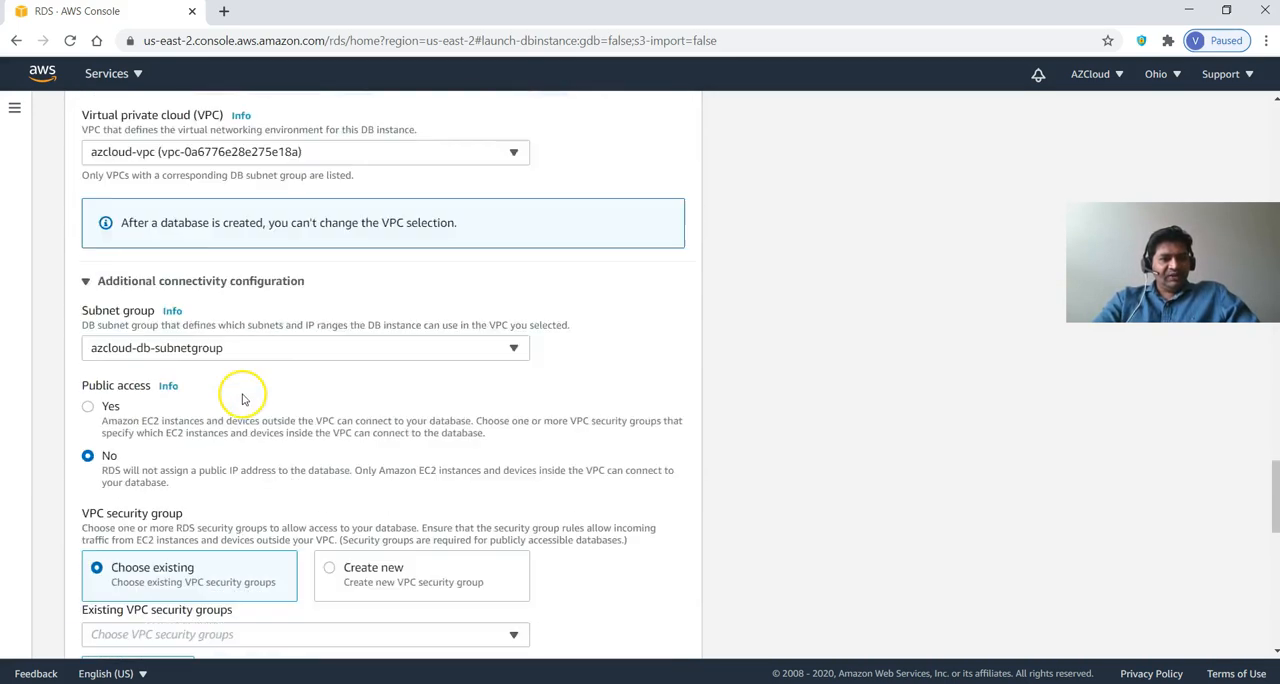
scroll(243, 394, up, 4)
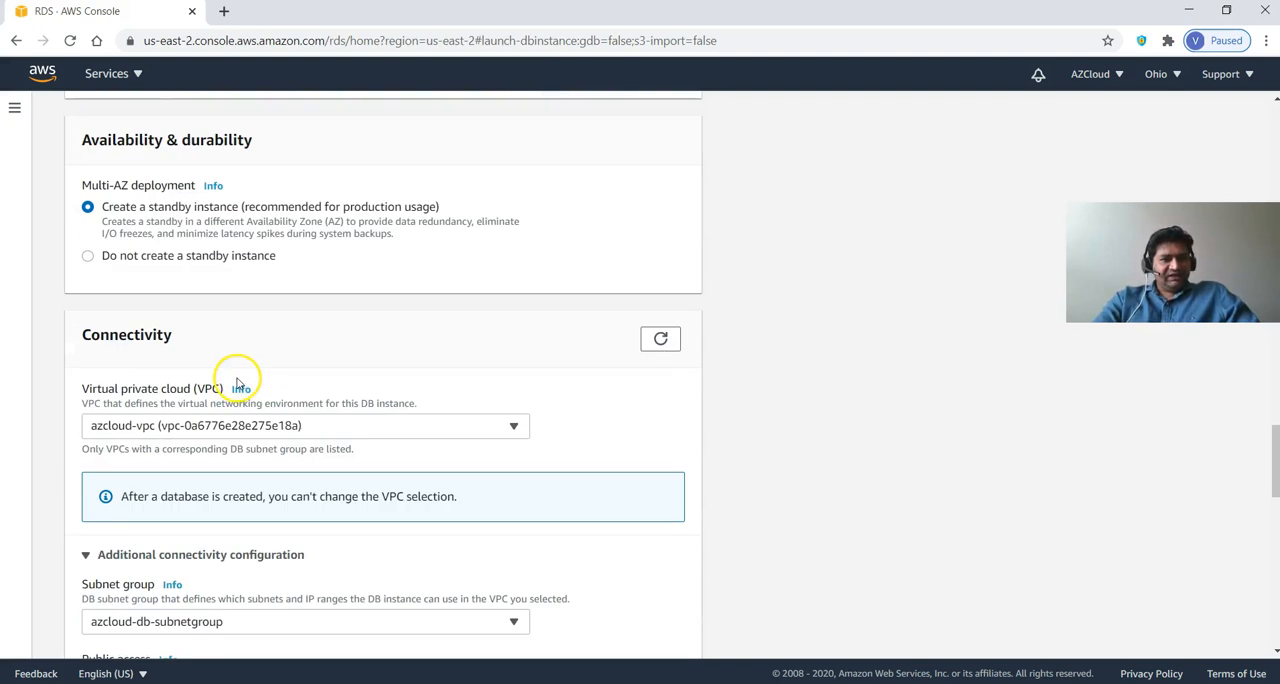
scroll(240, 375, up, 2)
scroll(214, 398, down, 10)
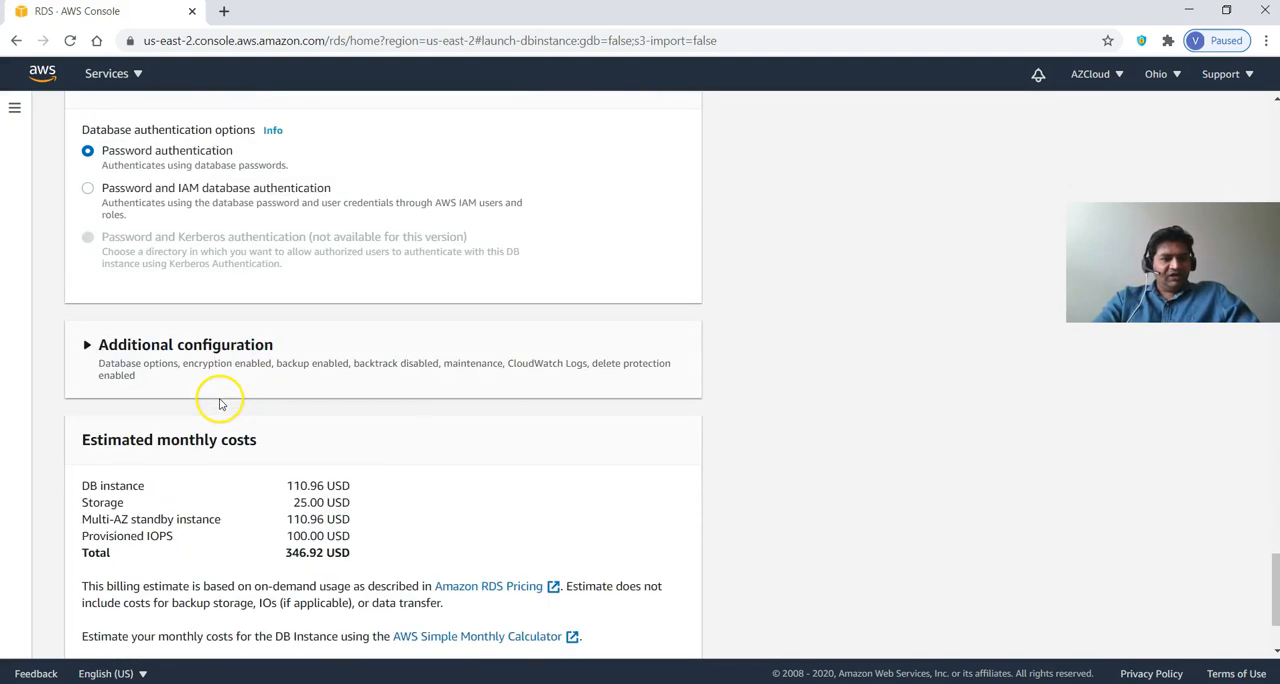
scroll(291, 455, down, 2)
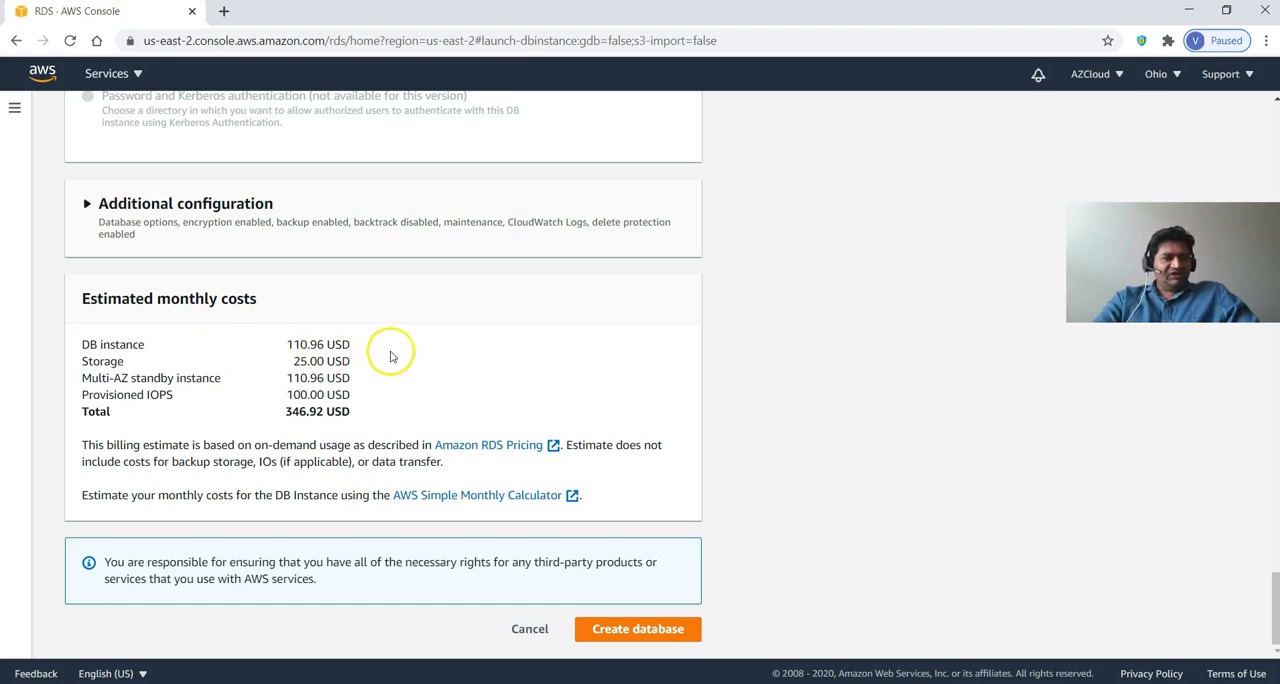
Change the storage type from Provisioned IOPS to General Purpose (SSD).
scroll(472, 369, up, 3)
scroll(472, 369, up, 10)
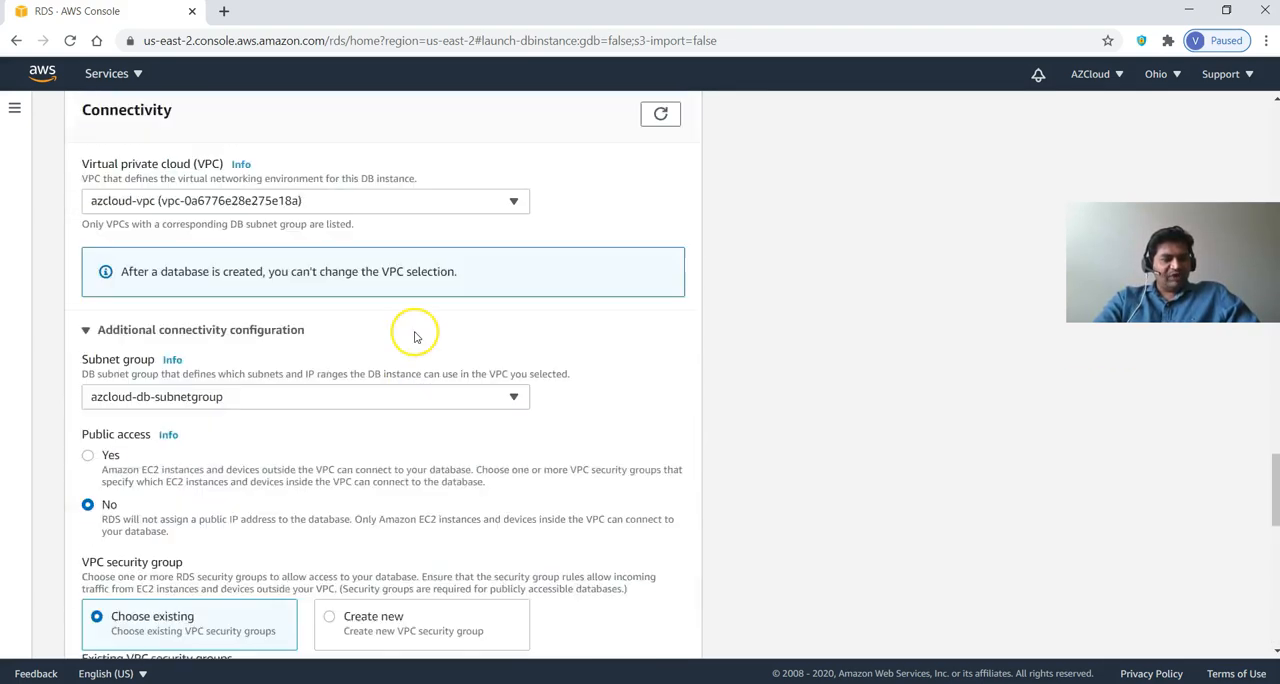
scroll(400, 330, up, 7)
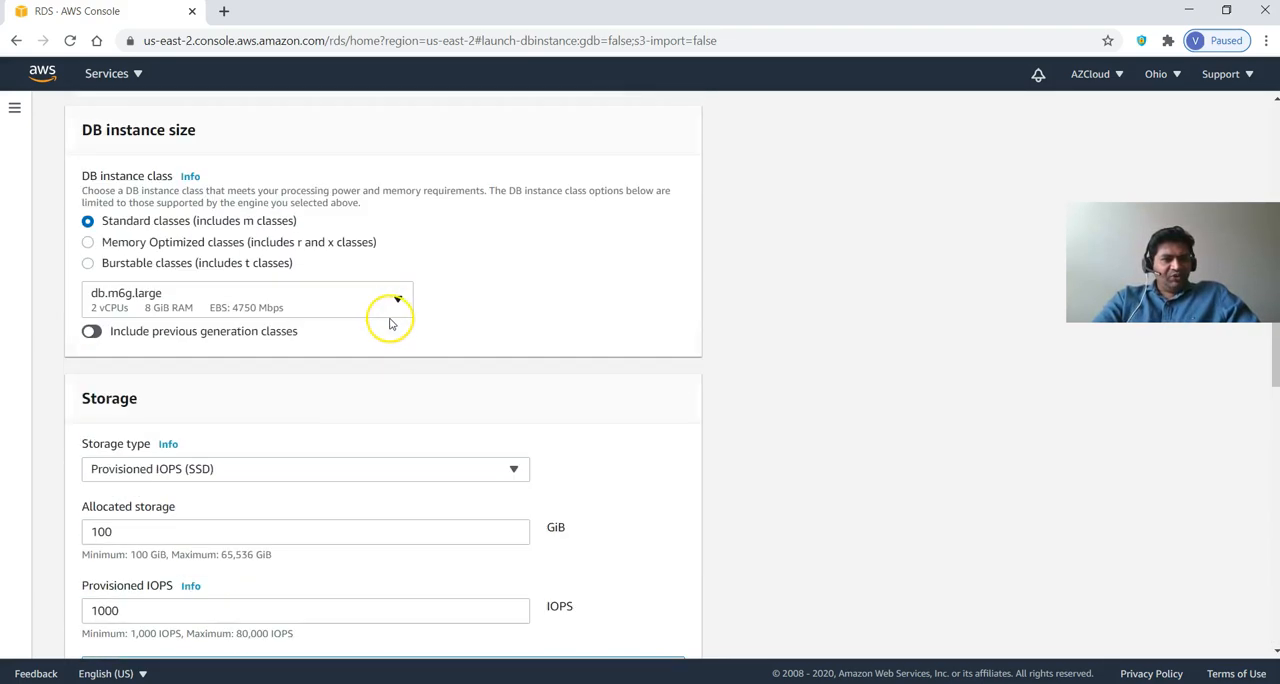
click(296, 466)
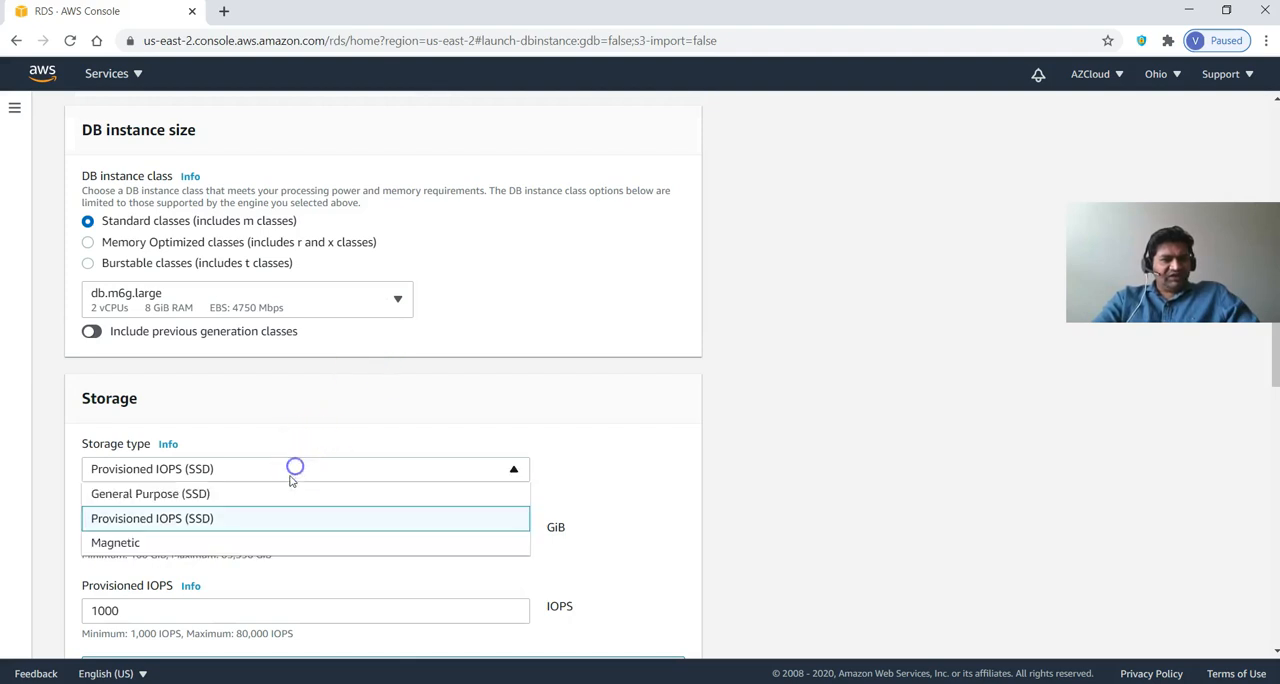
click(235, 497)
Set the allocated storage to 10 GiB and check the estimated monthly costs.
scroll(249, 487, down, 3)
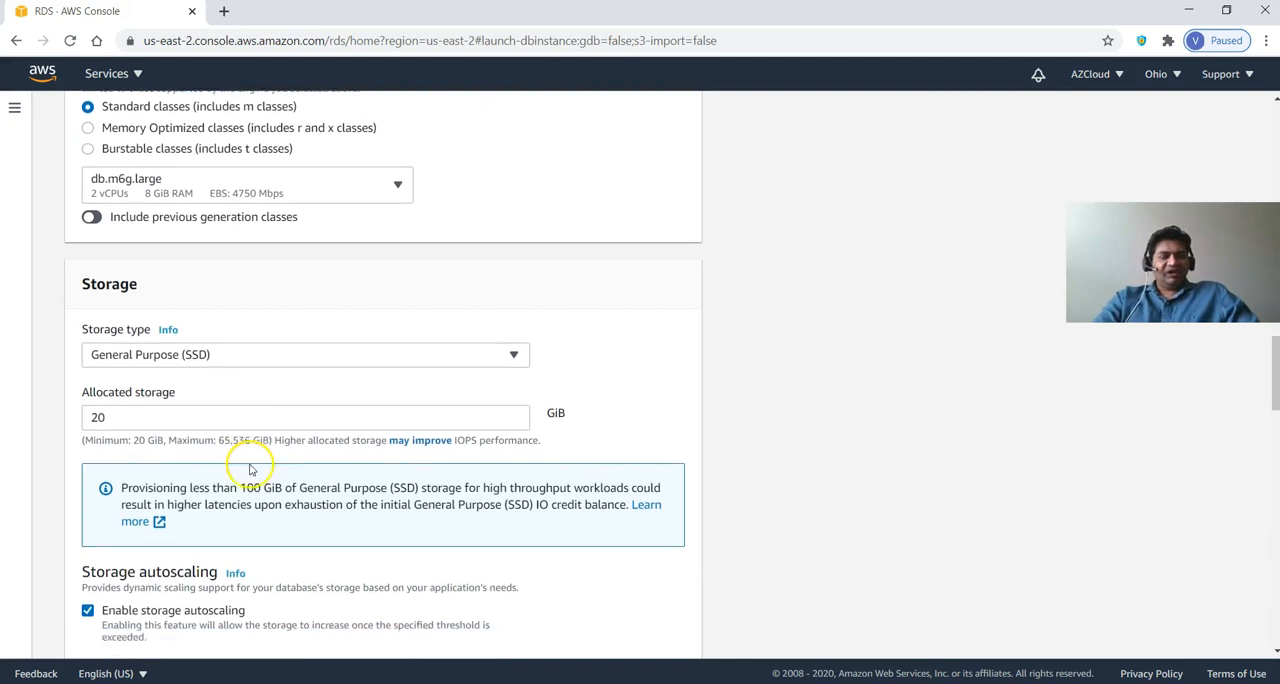
drag(100, 280, 75, 284)
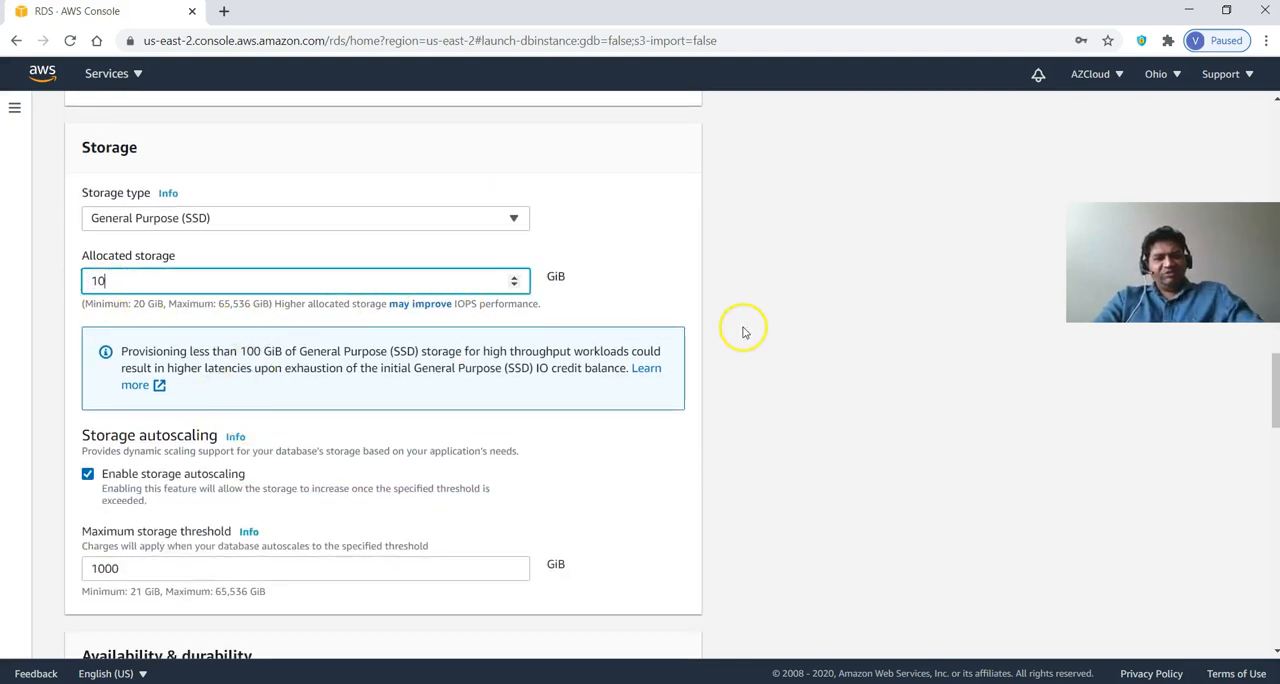
click(666, 283)
scroll(537, 420, down, 4)
scroll(506, 440, down, 15)
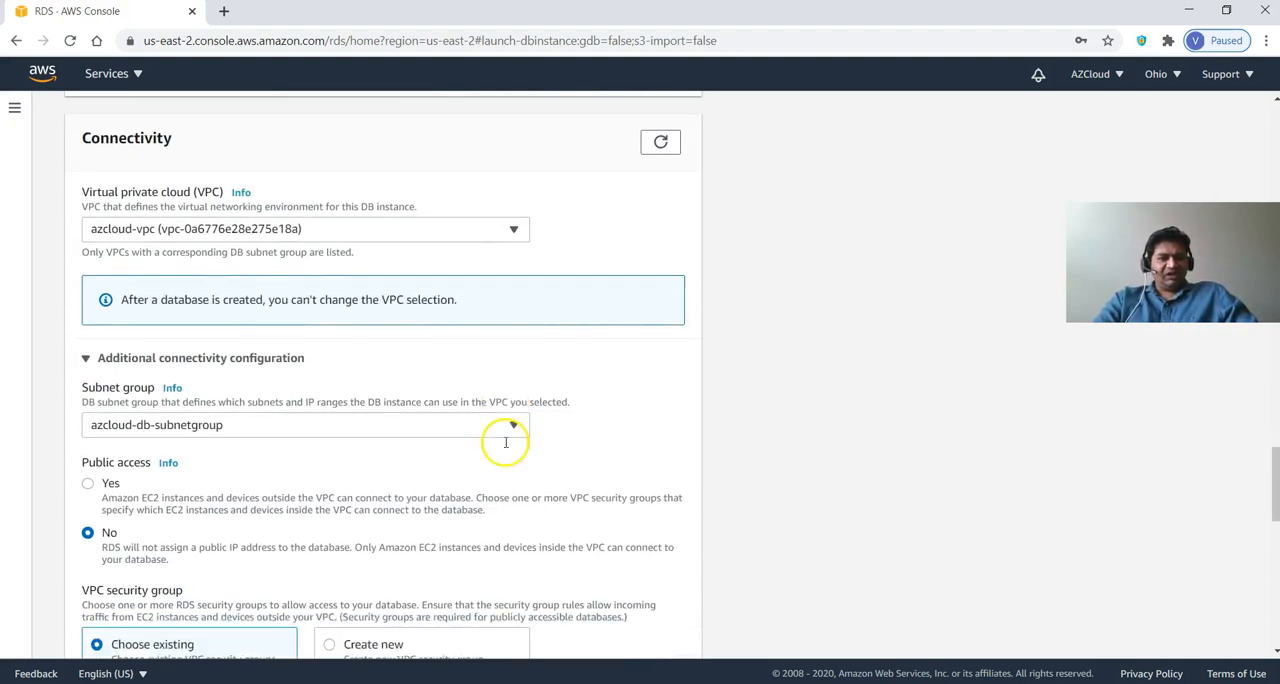
scroll(505, 442, down, 1)
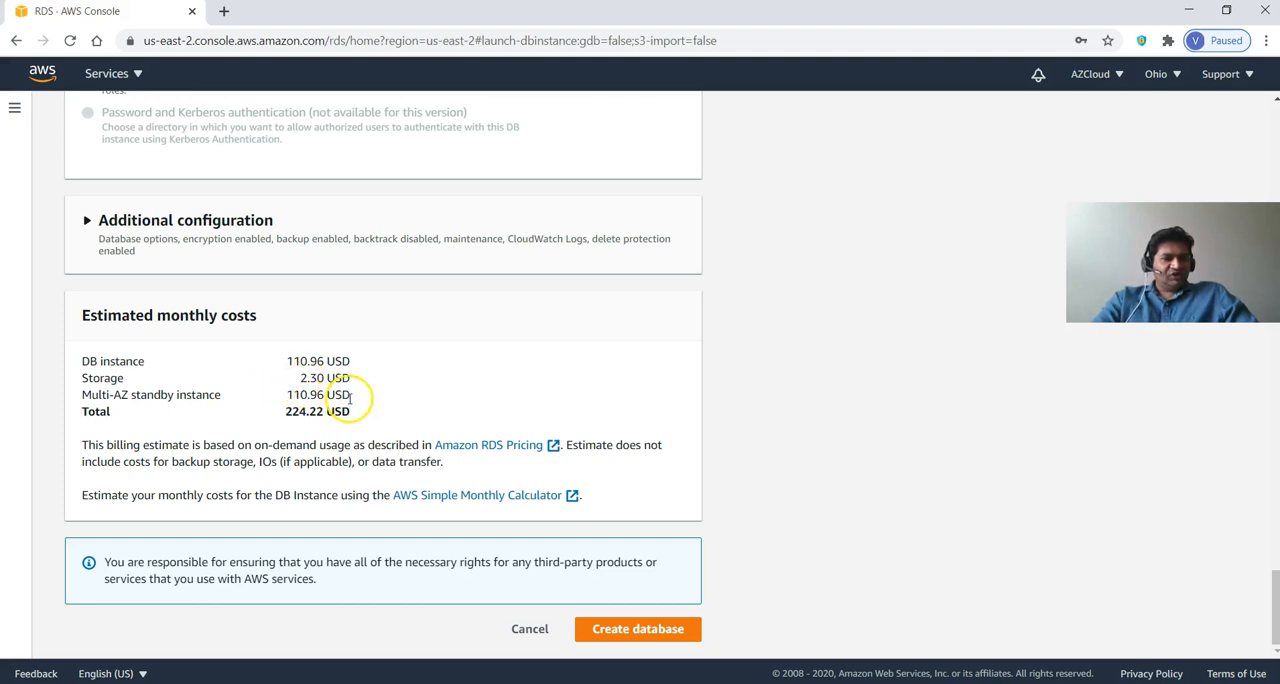
Select Burstable classes for the DB instance with db.t2.micro, and check the estimated monthly costs again.
scroll(351, 407, up, 1)
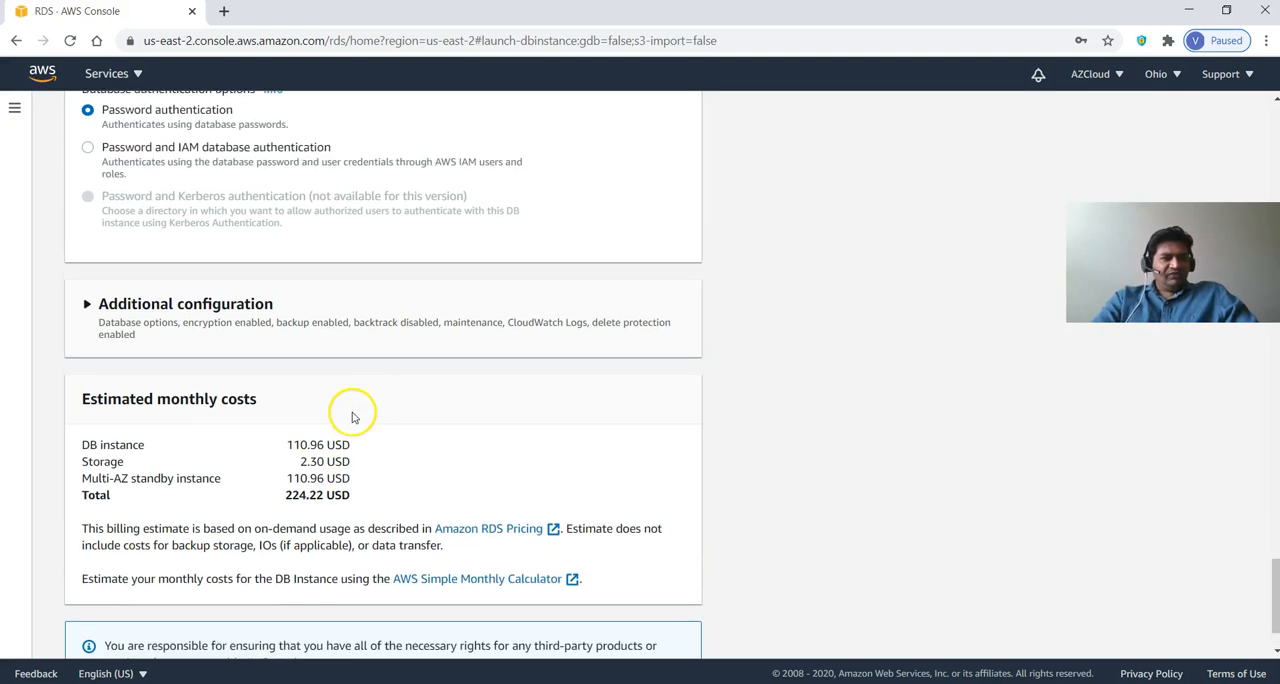
scroll(266, 457, up, 10)
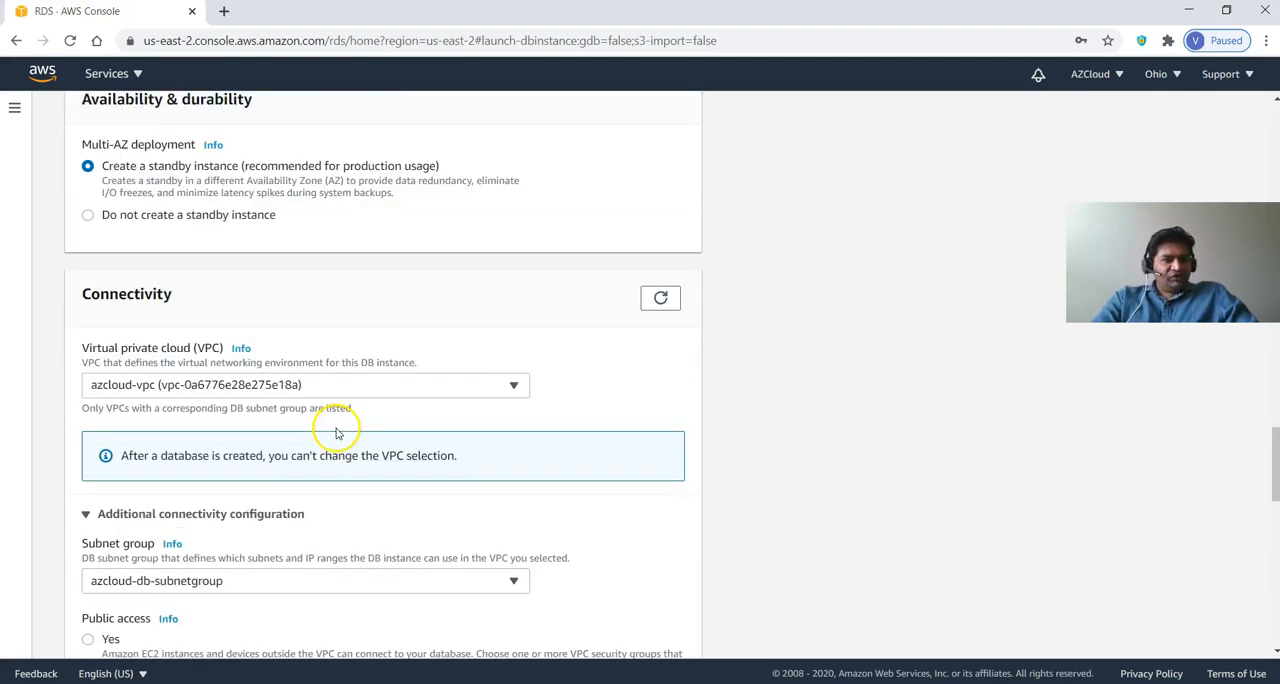
scroll(336, 432, up, 9)
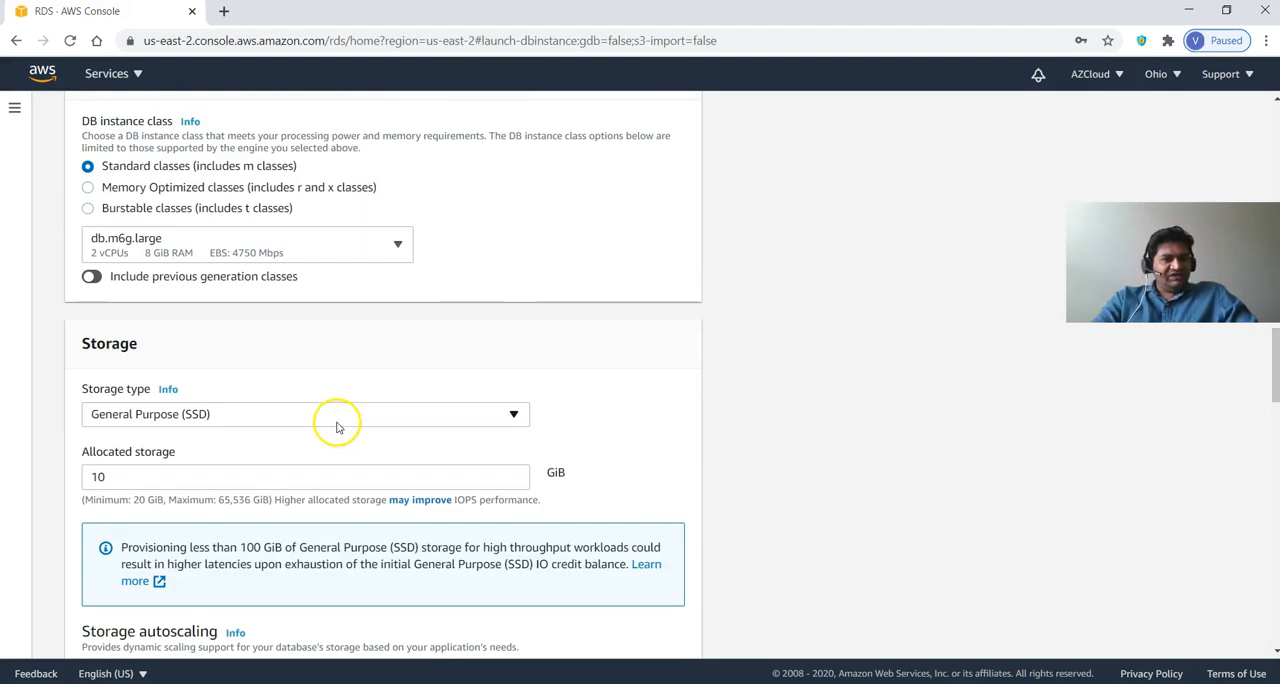
click(187, 215)
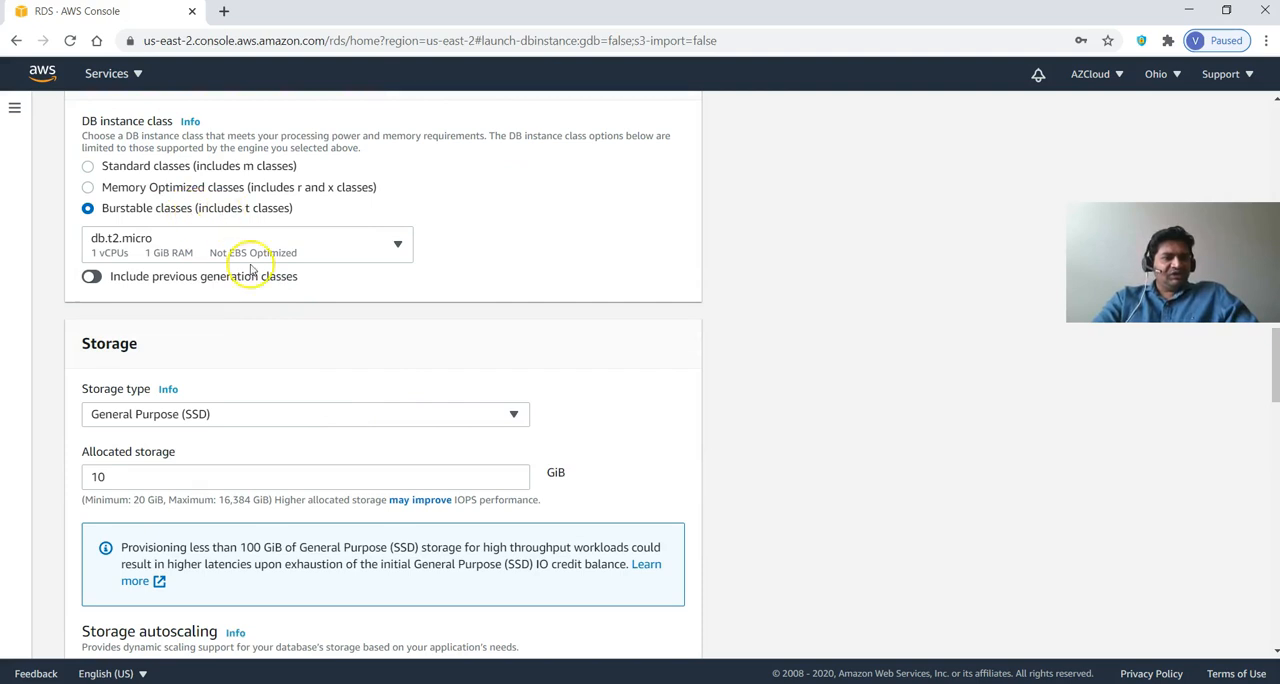
scroll(300, 355, down, 20)
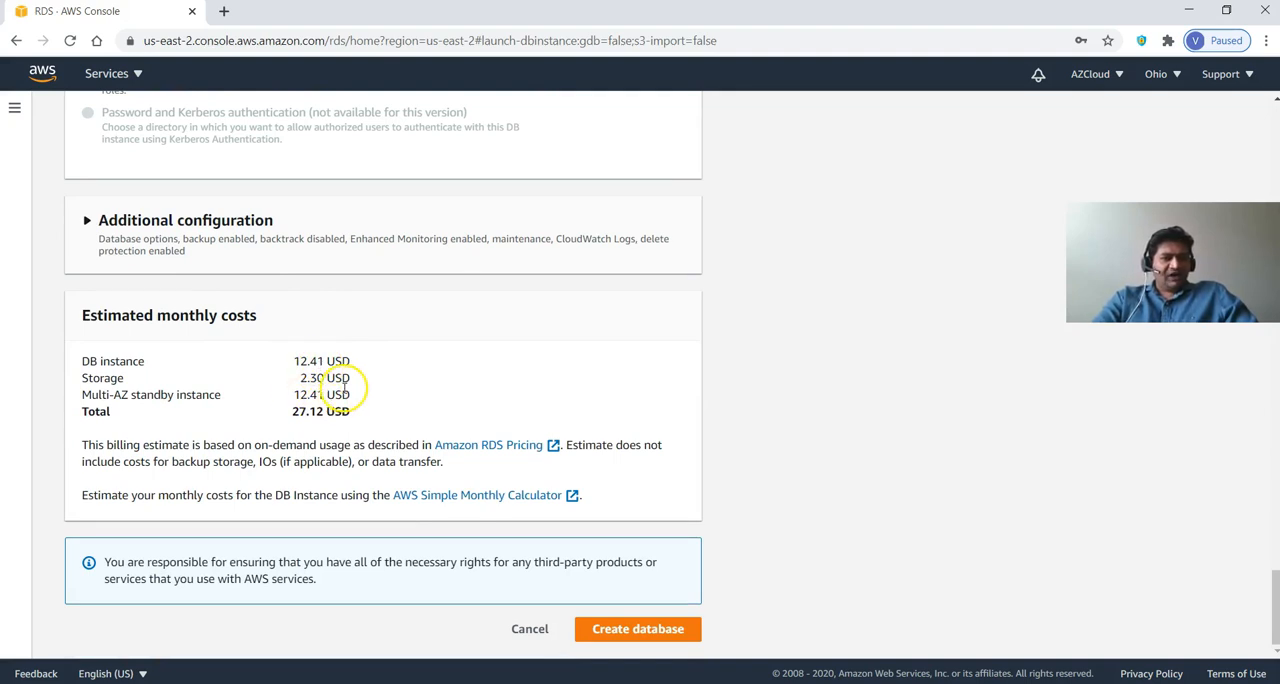
Set Multi-AZ deployment to not create a standby instance, check the estimated monthly costs, and return to the availability settings.
scroll(345, 388, up, 15)
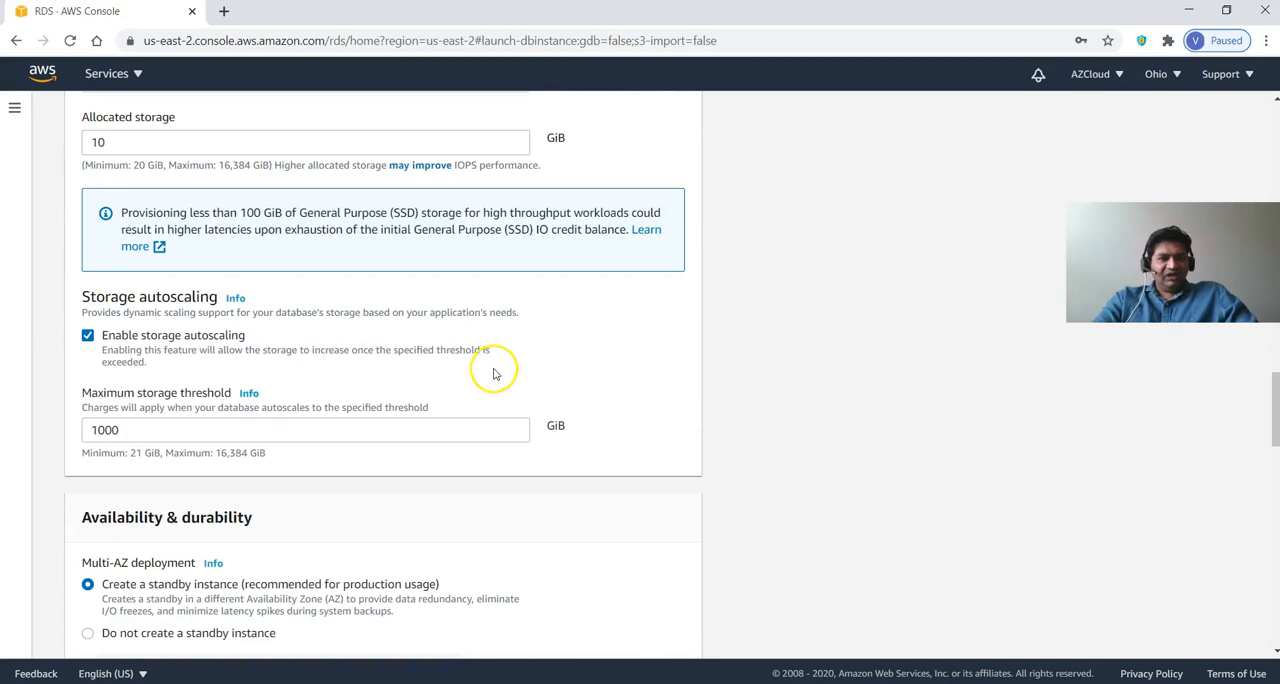
scroll(493, 374, up, 3)
scroll(252, 446, down, 10)
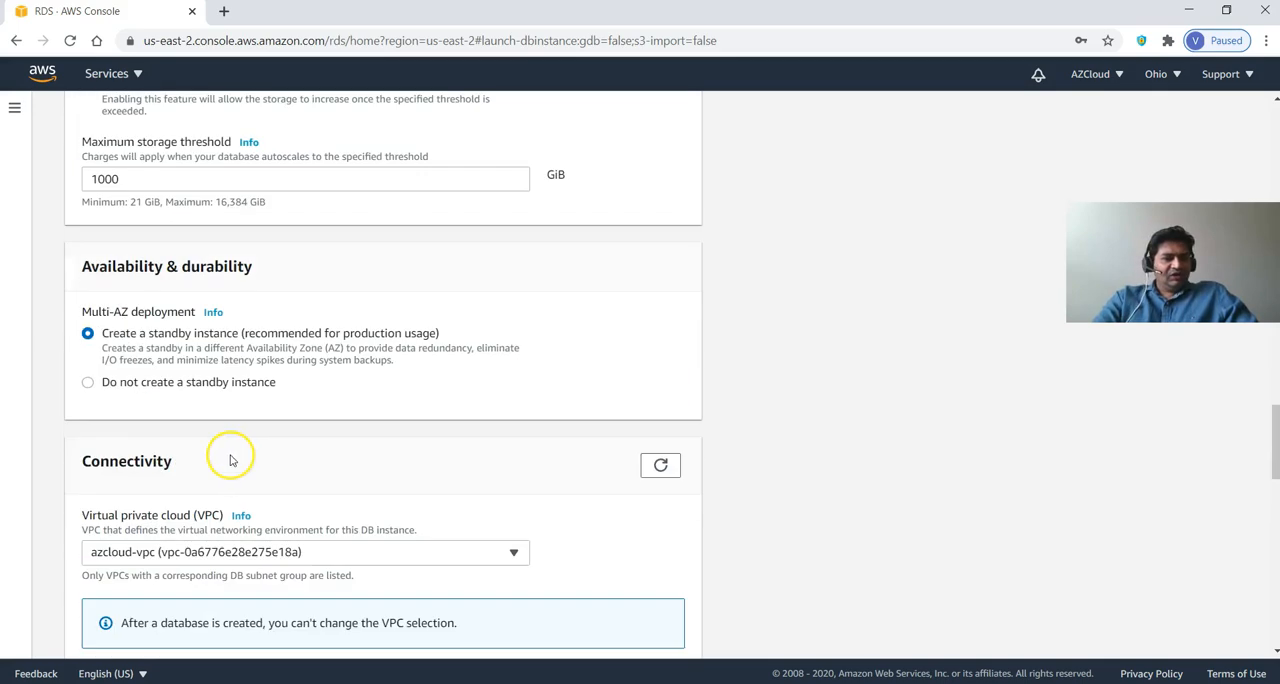
scroll(252, 446, down, 10)
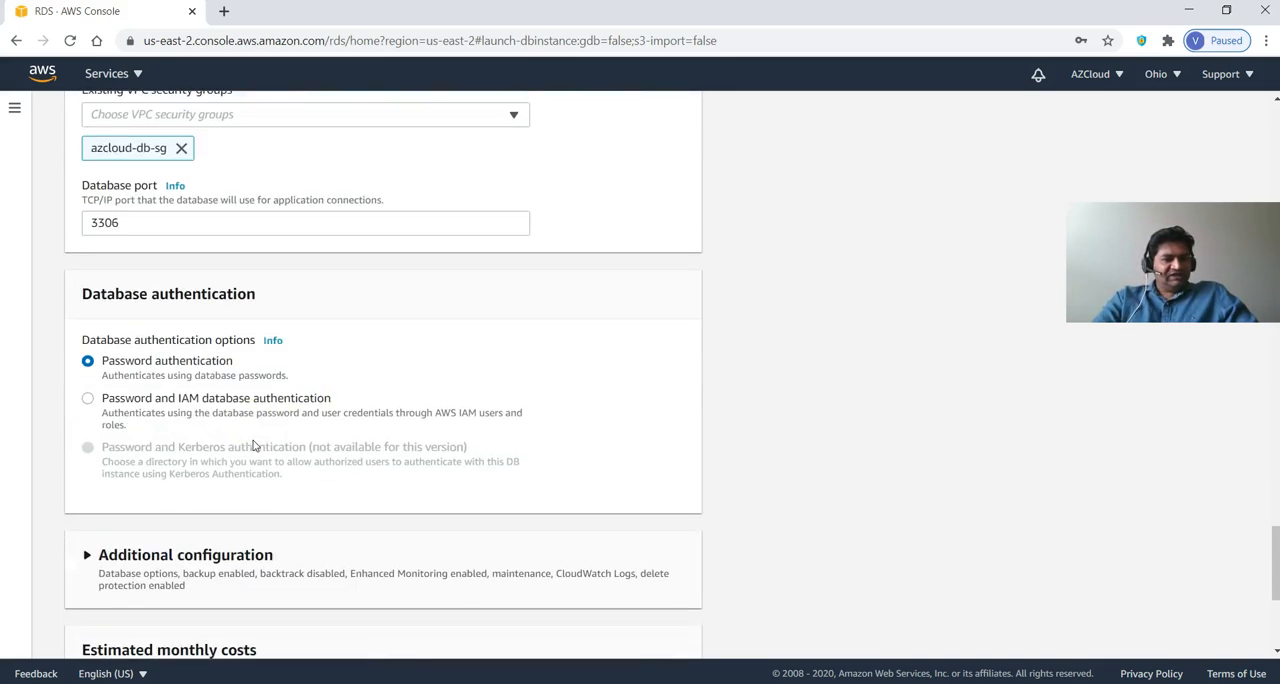
scroll(286, 386, up, 15)
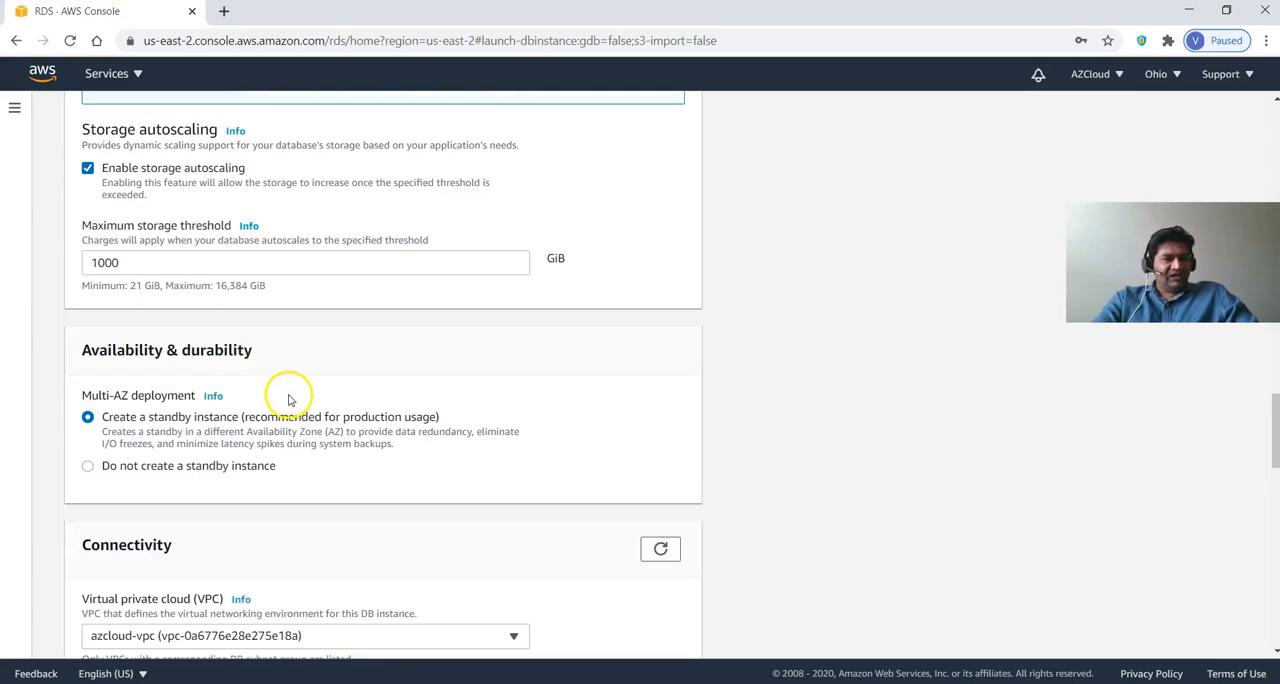
scroll(248, 388, up, 5)
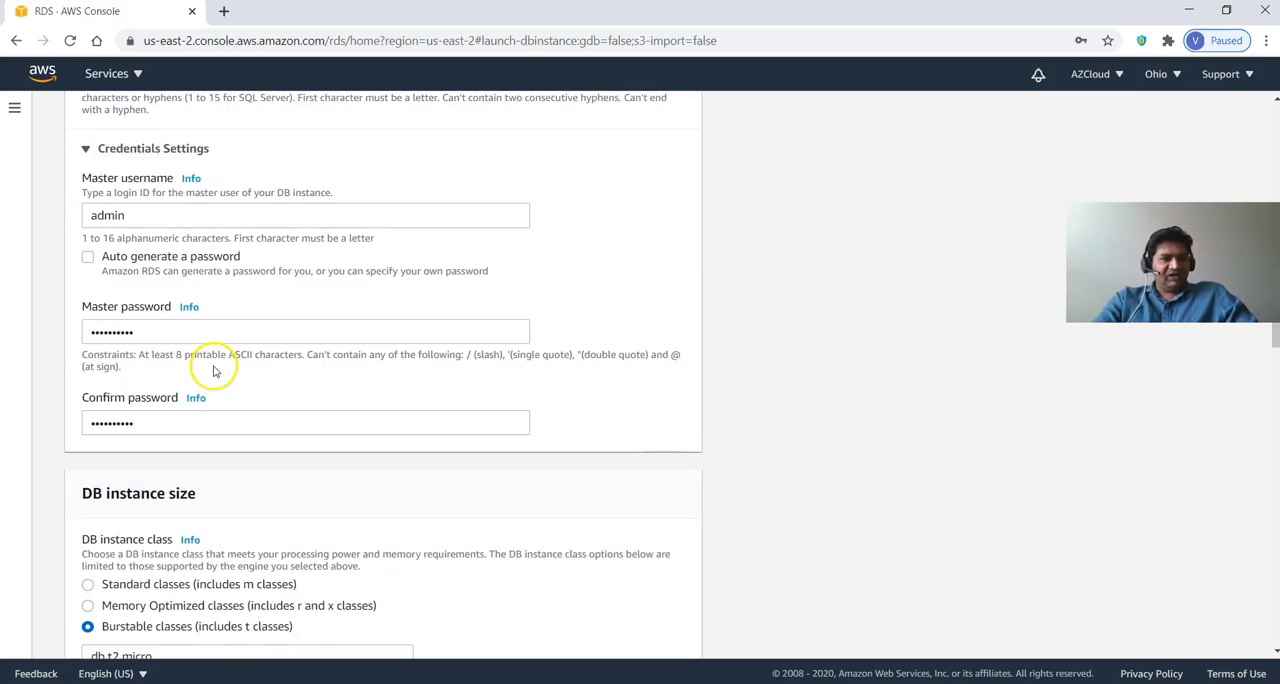
scroll(225, 368, up, 5)
scroll(230, 372, down, 15)
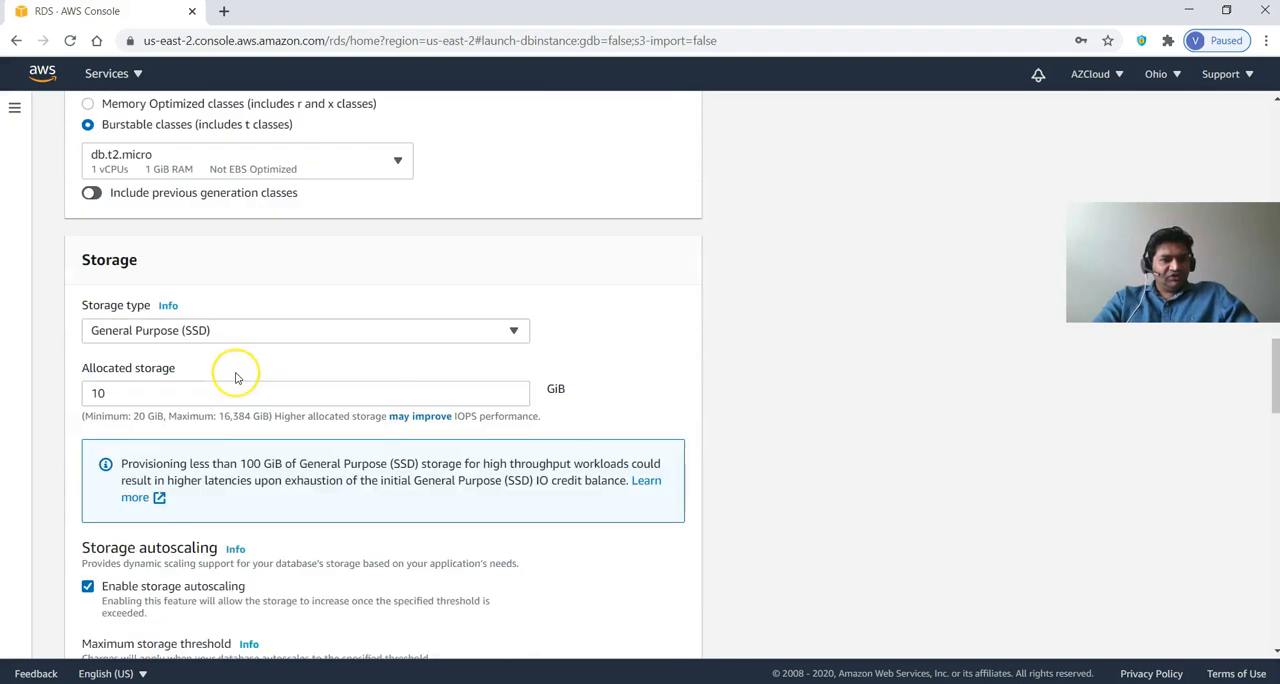
scroll(236, 378, down, 4)
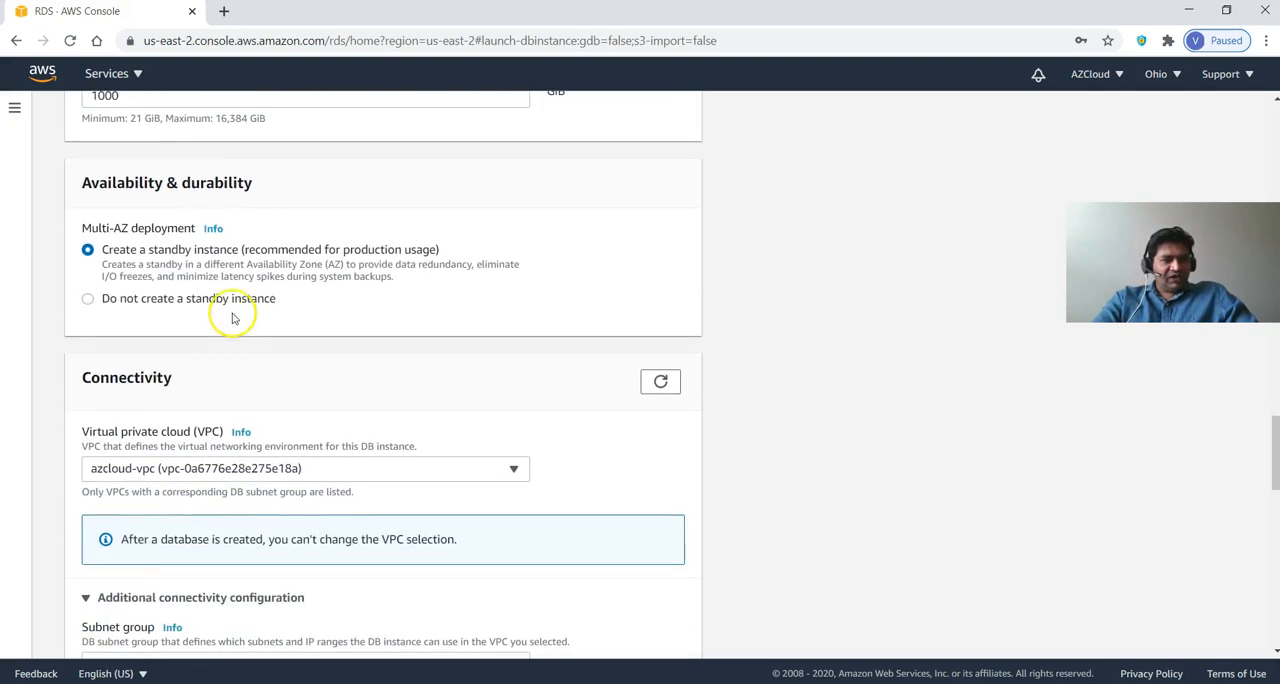
click(232, 299)
scroll(594, 423, down, 15)
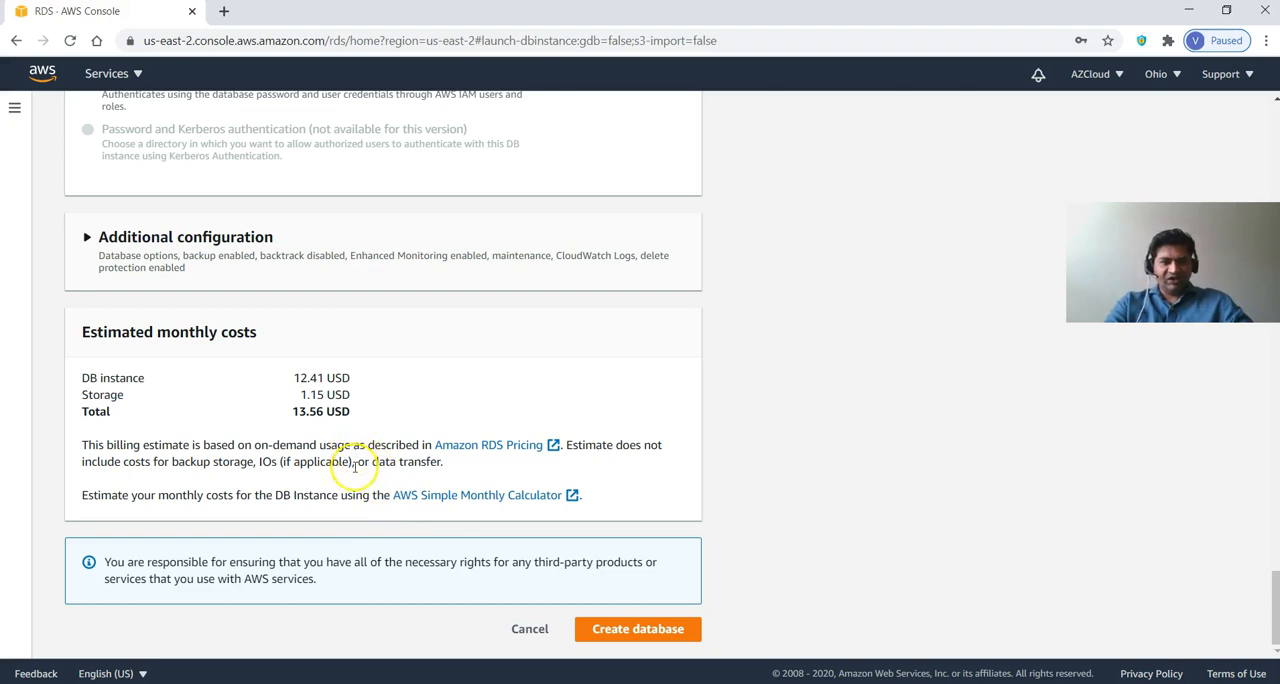
scroll(370, 494, up, 15)
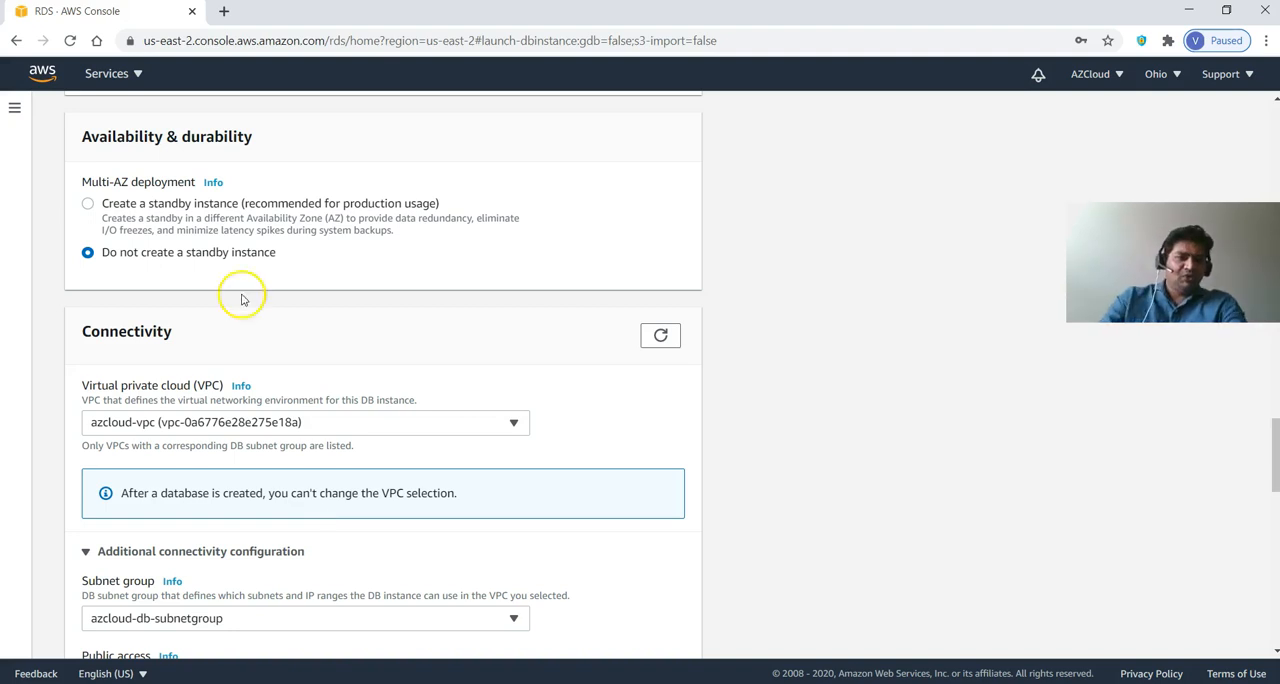
scroll(355, 340, up, 1)
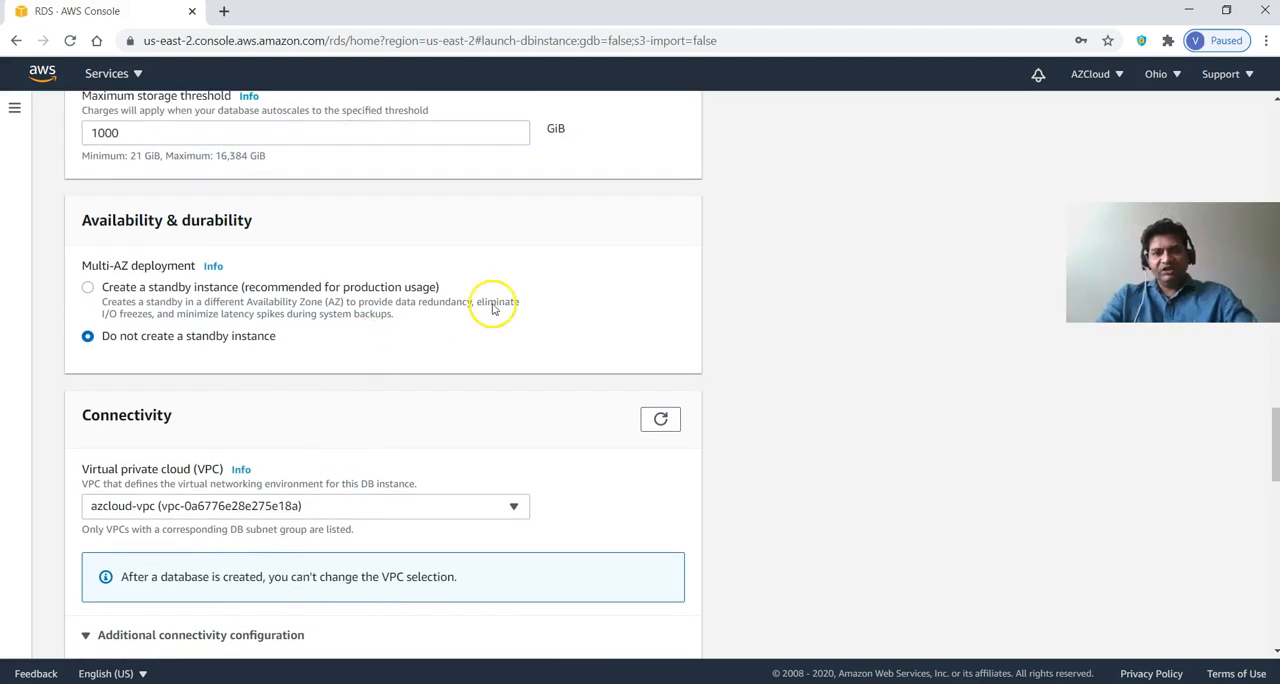
Switch the database template to Free tier and check the availability settings and estimated monthly costs.
scroll(492, 309, up, 8)
scroll(595, 285, up, 9)
click(610, 345)
scroll(612, 355, down, 18)
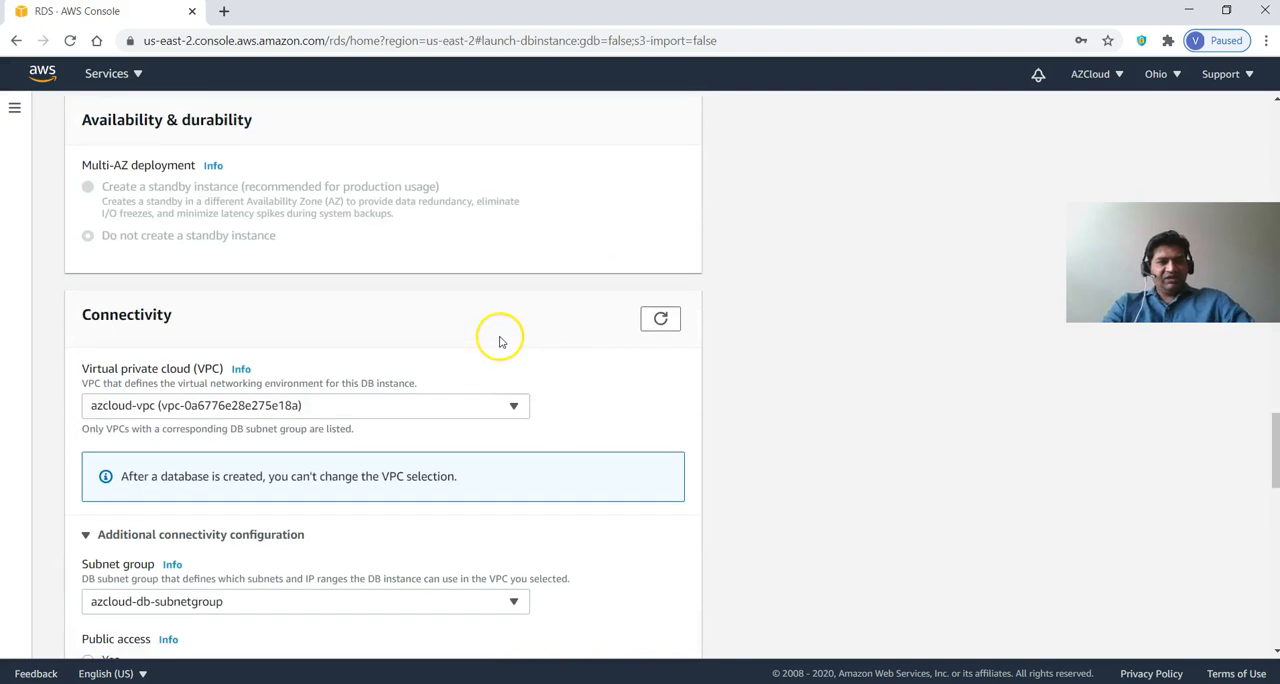
scroll(495, 350, down, 4)
scroll(484, 357, down, 8)
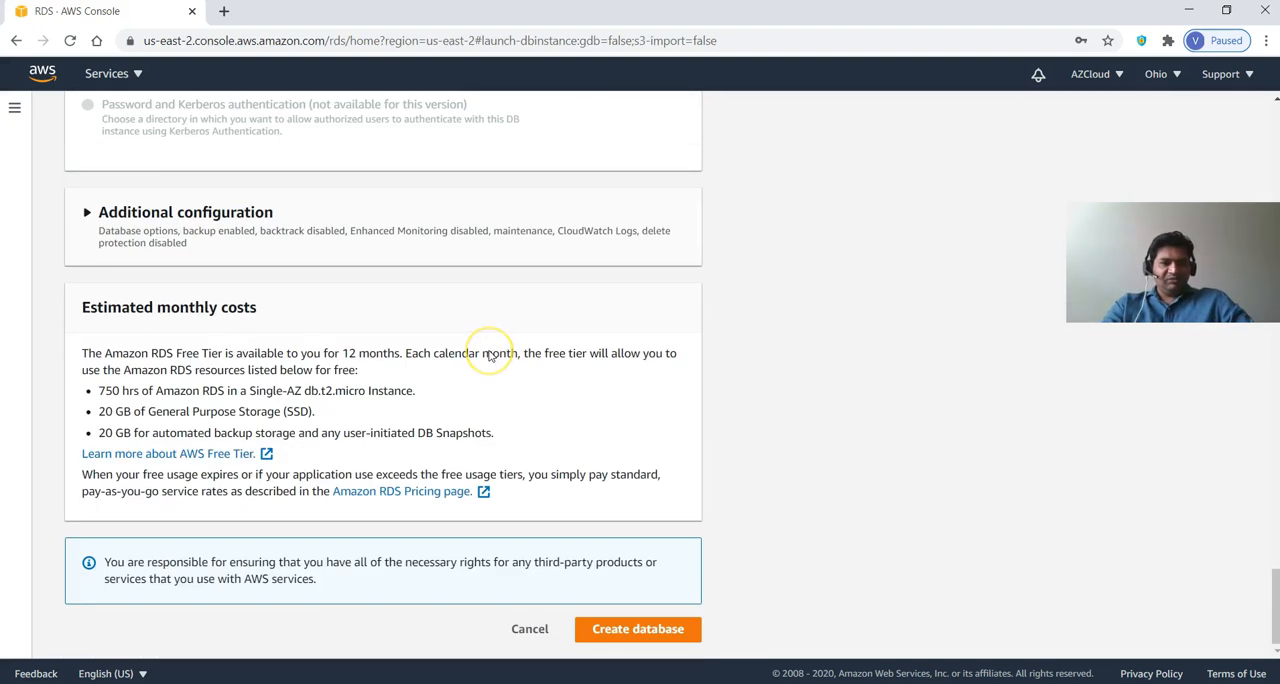
Review the connectivity, instance size and storage settings, create the database, and decline saving its password in the browser.
scroll(490, 352, up, 15)
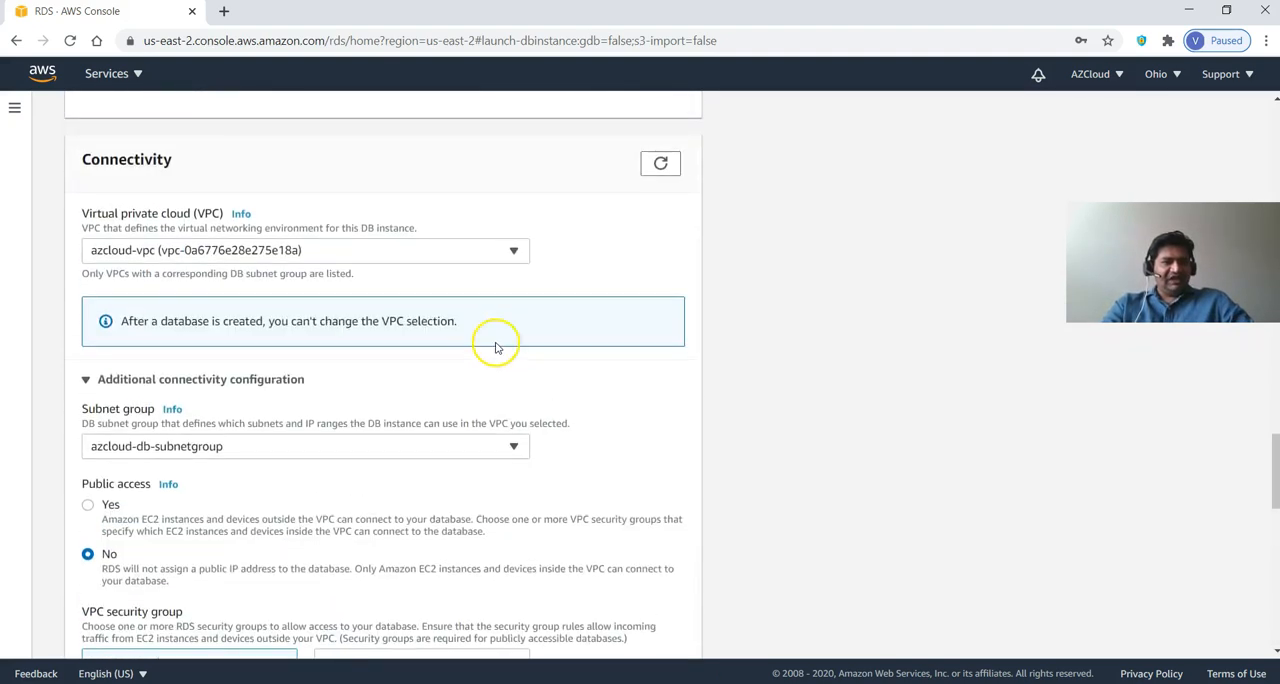
scroll(416, 360, up, 3)
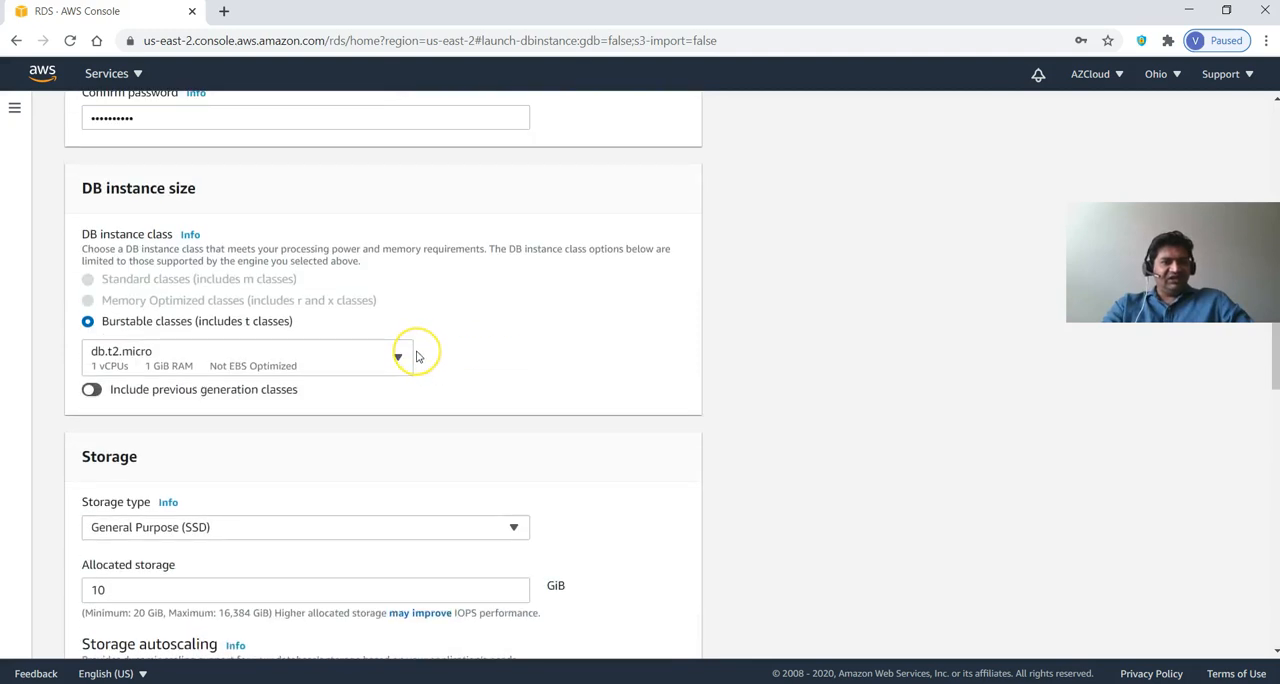
scroll(420, 365, down, 18)
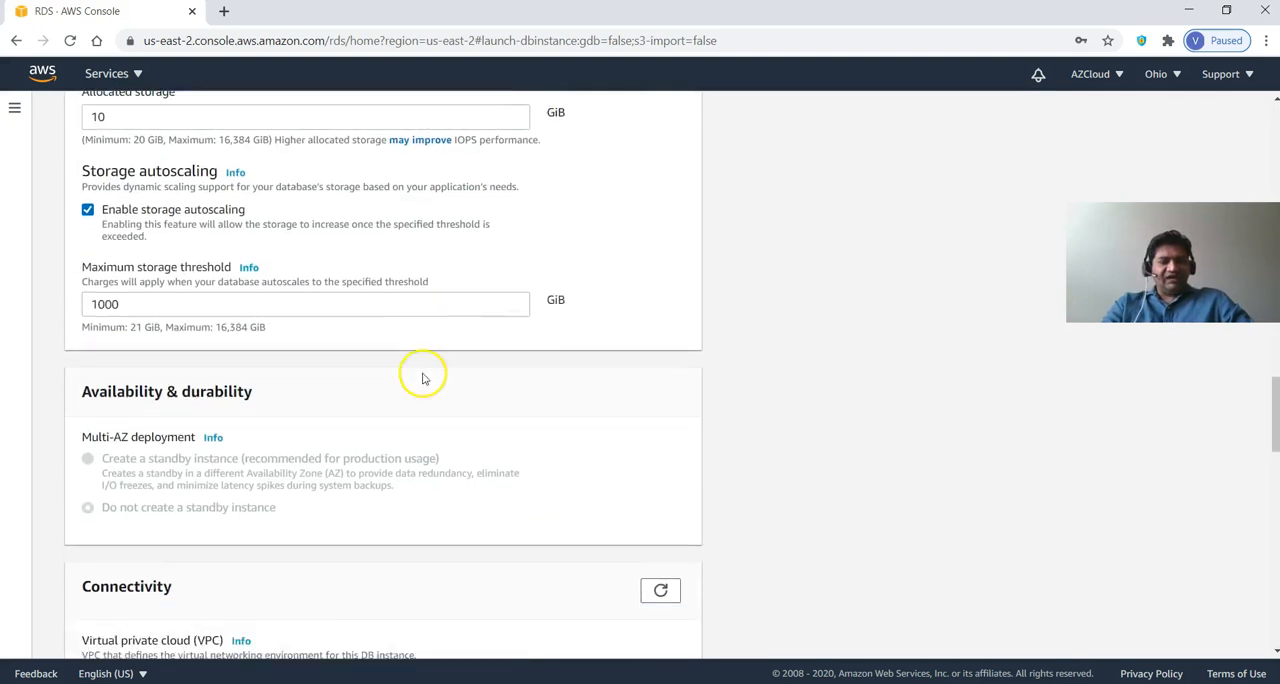
click(640, 628)
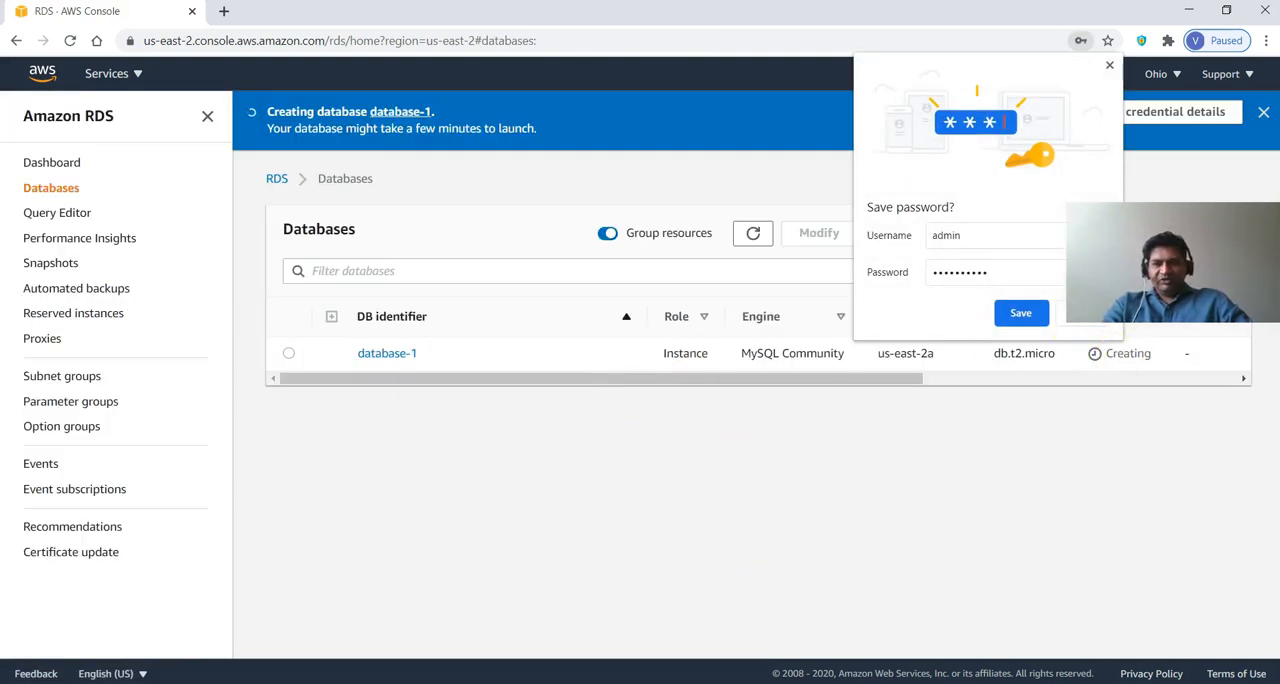
click(1109, 65)
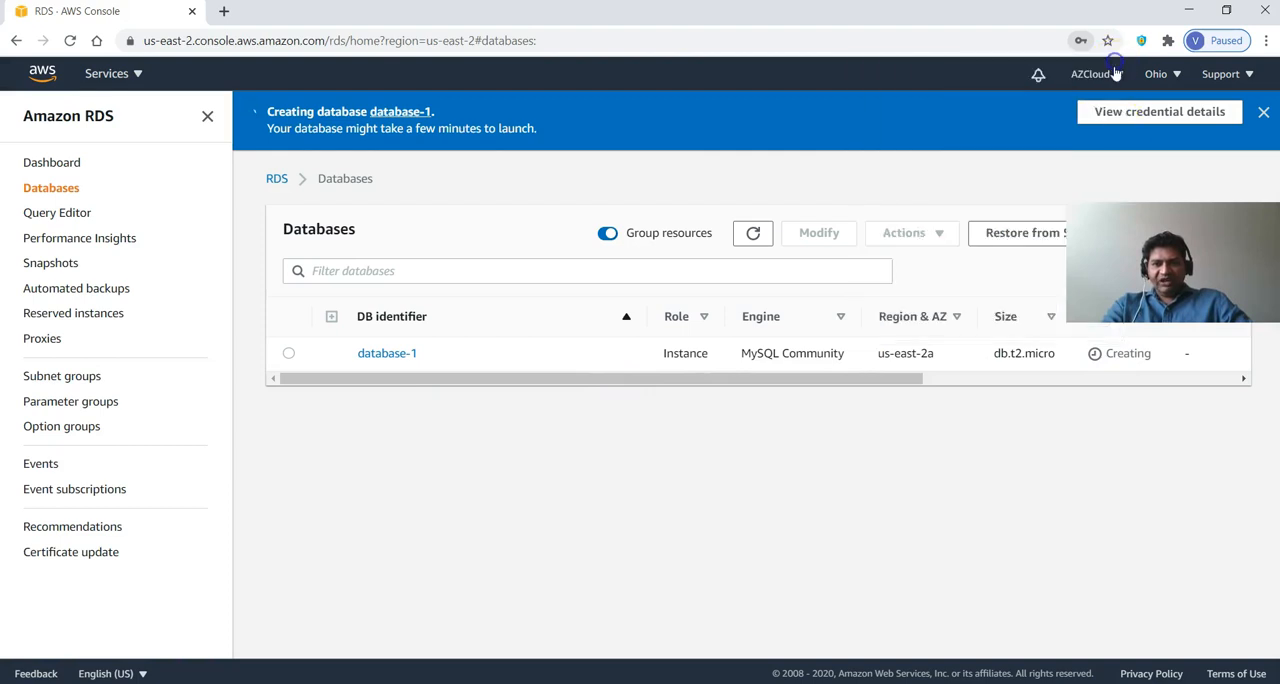
Go to the EC2 service and start launching a new instance.
drag(871, 379, 591, 460)
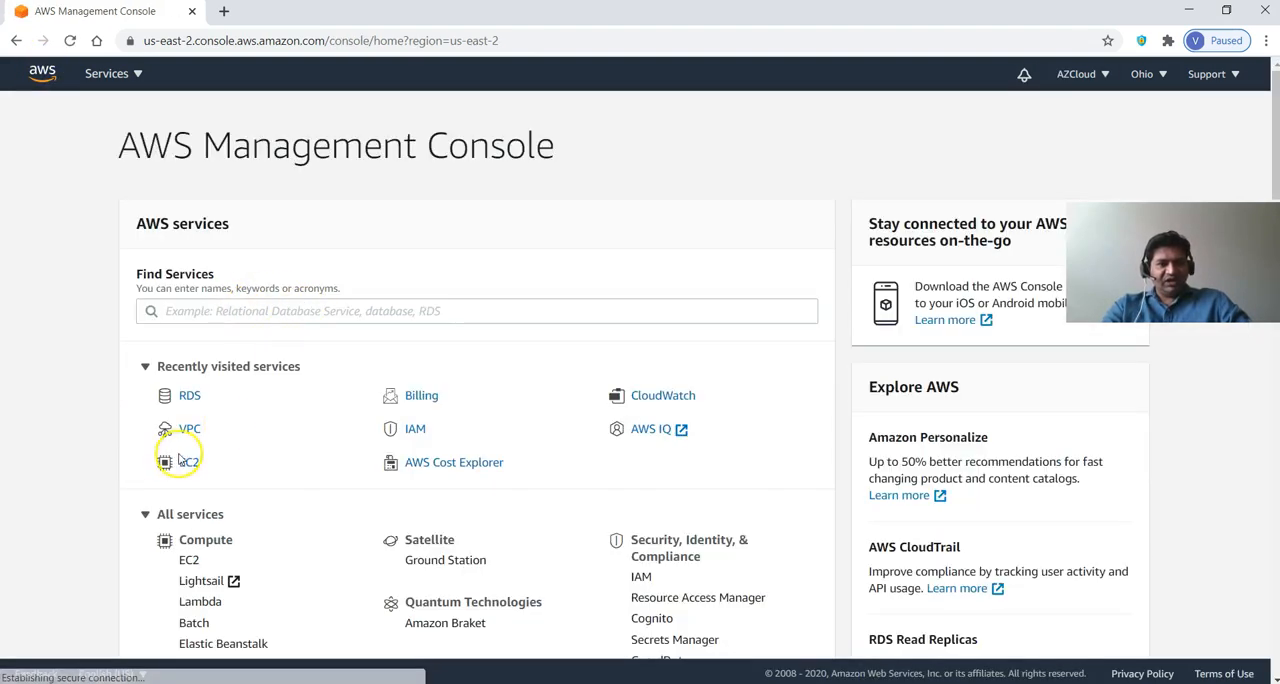
click(184, 461)
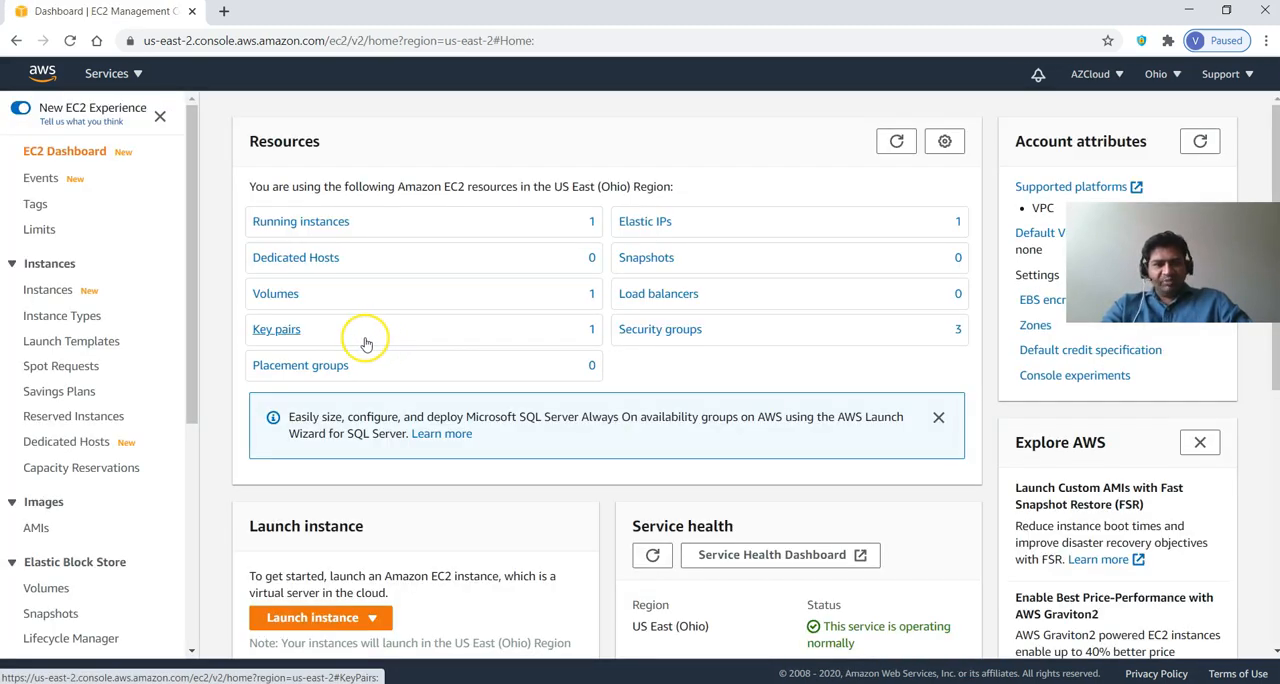
click(313, 619)
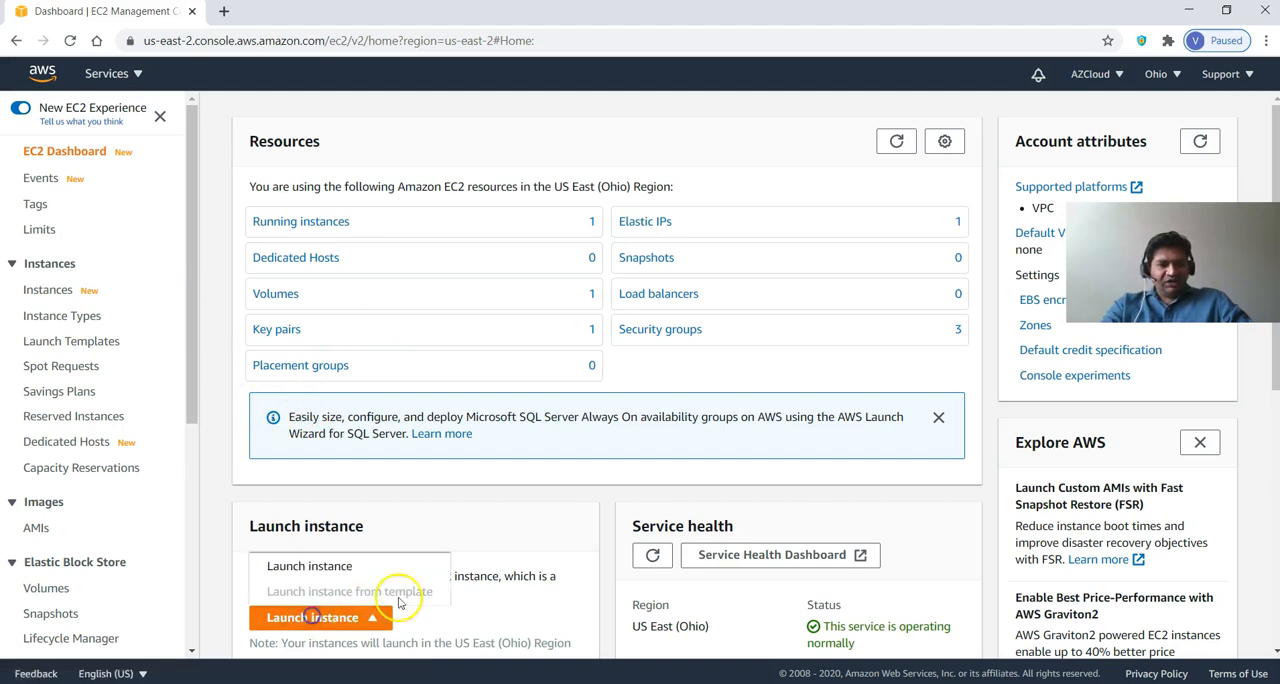
click(325, 566)
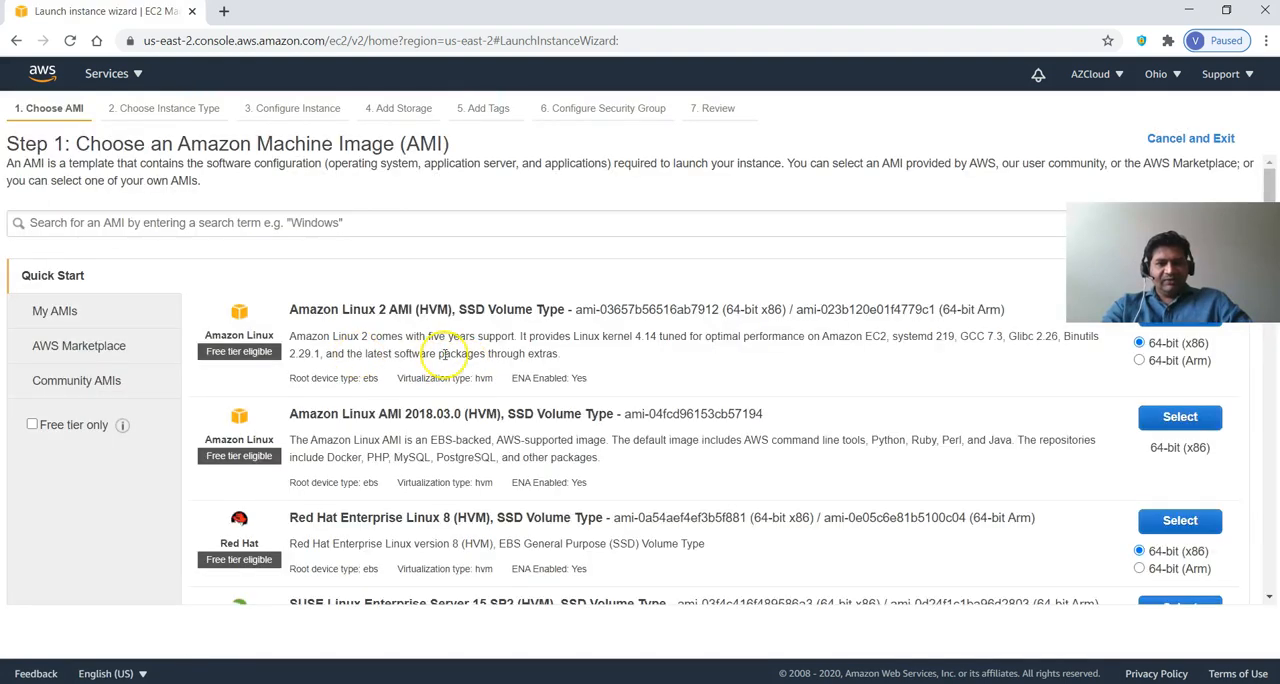
Choose the 64-bit (x86) Amazon Linux 2 AMI, keep the t2.micro instance type, and proceed to the instance details.
scroll(540, 374, down, 1)
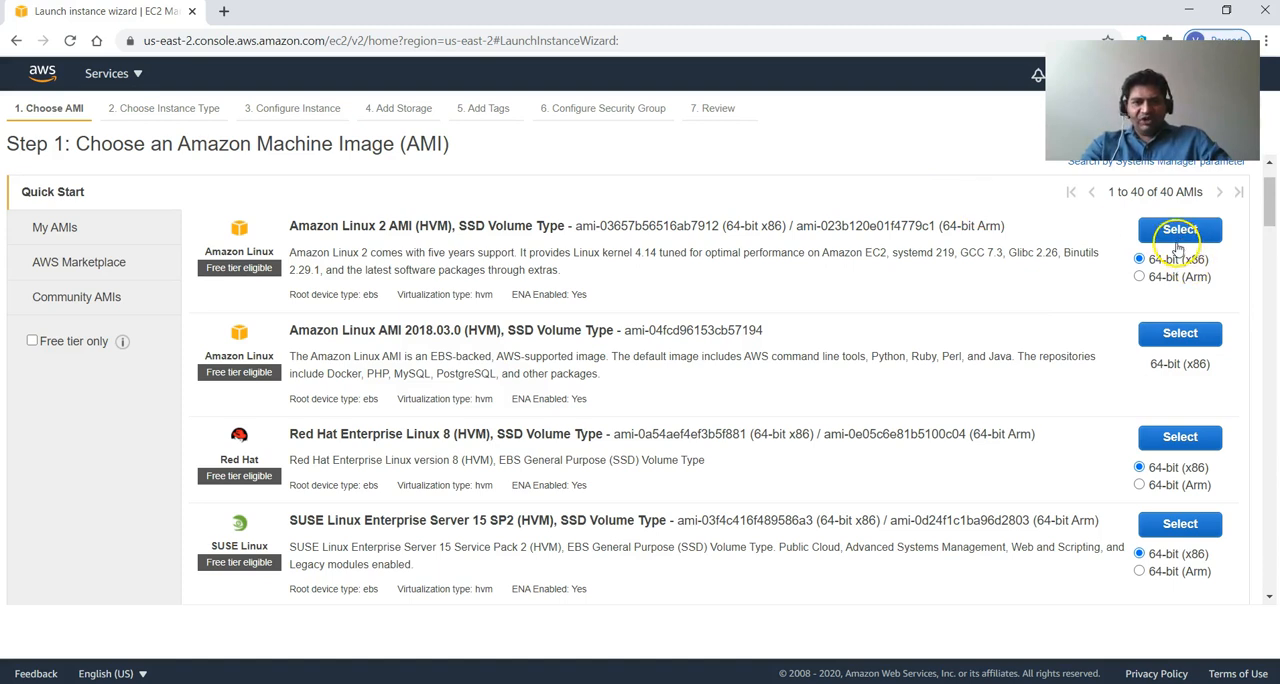
click(1178, 238)
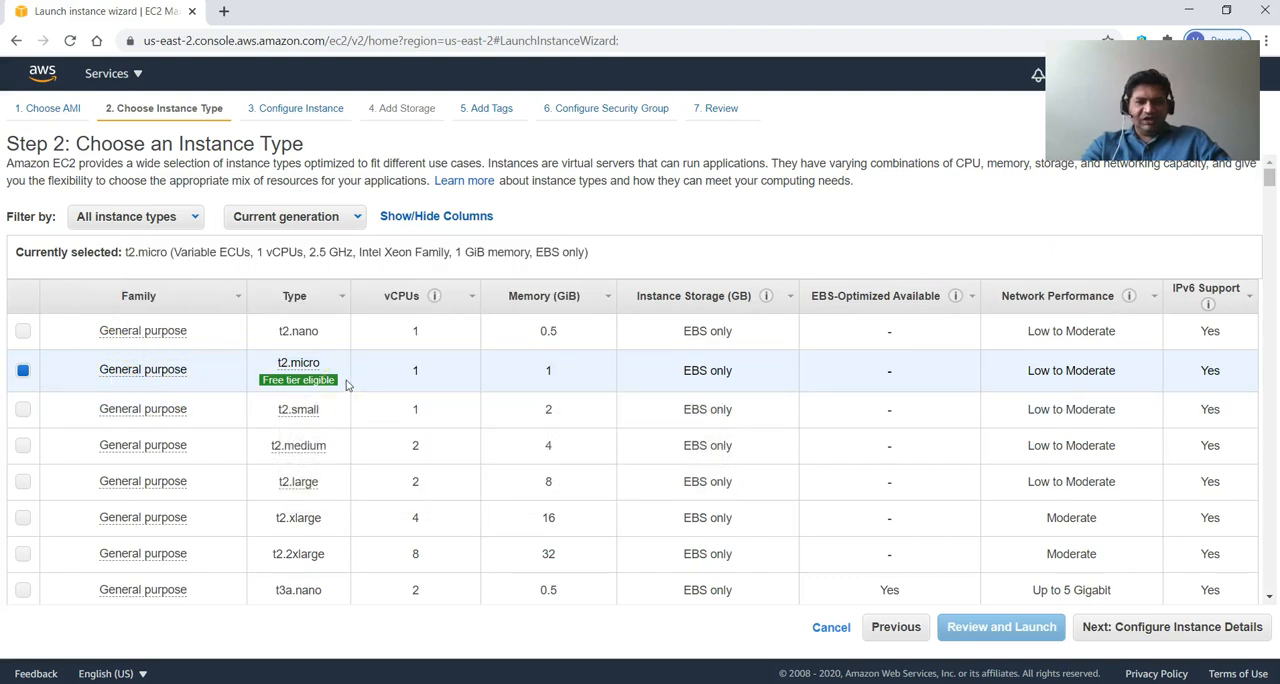
click(1119, 631)
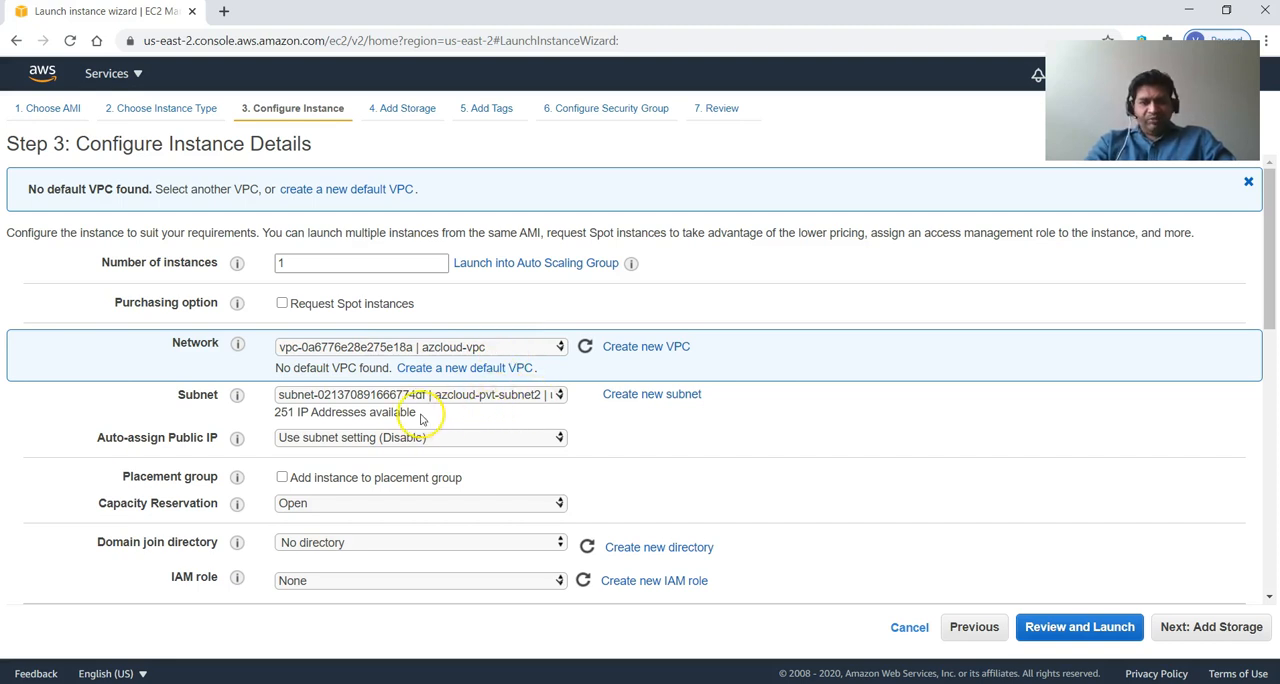
Place the instance in azcloud-pub-subnet, consult the architecture slide in PowerPoint, and enable Auto-assign Public IP back in the wizard.
click(510, 396)
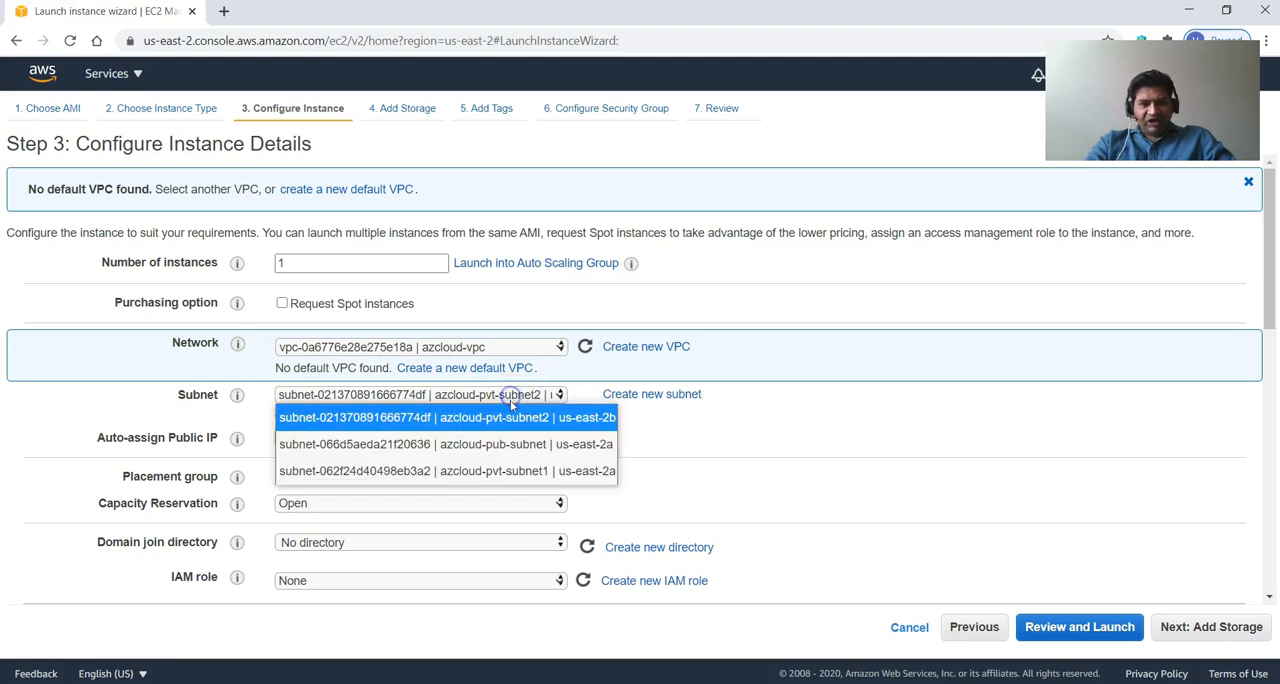
click(502, 446)
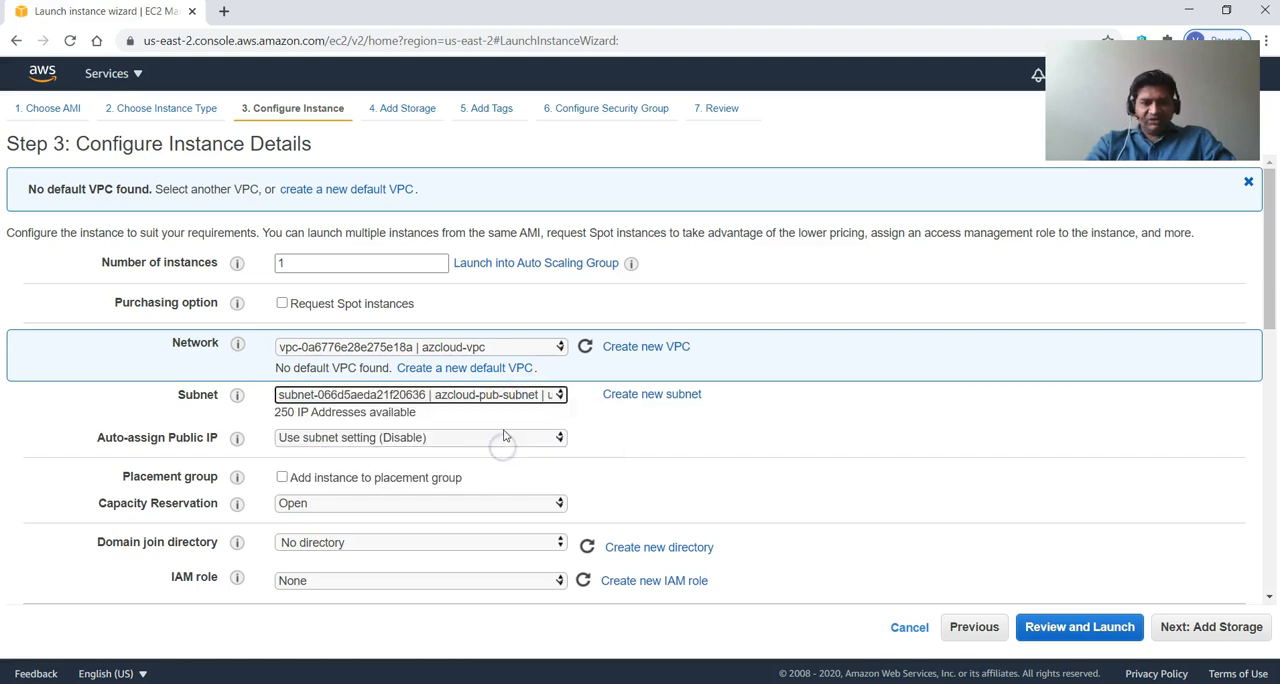
click(281, 681)
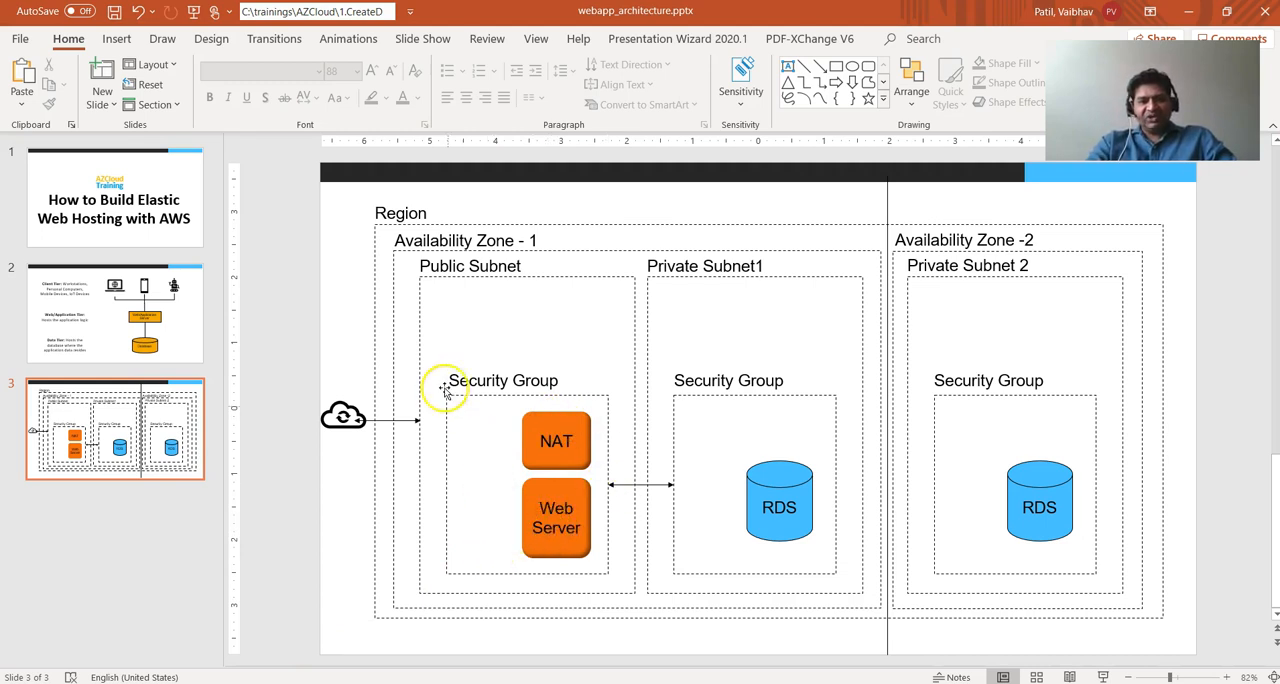
key(alt+Tab)
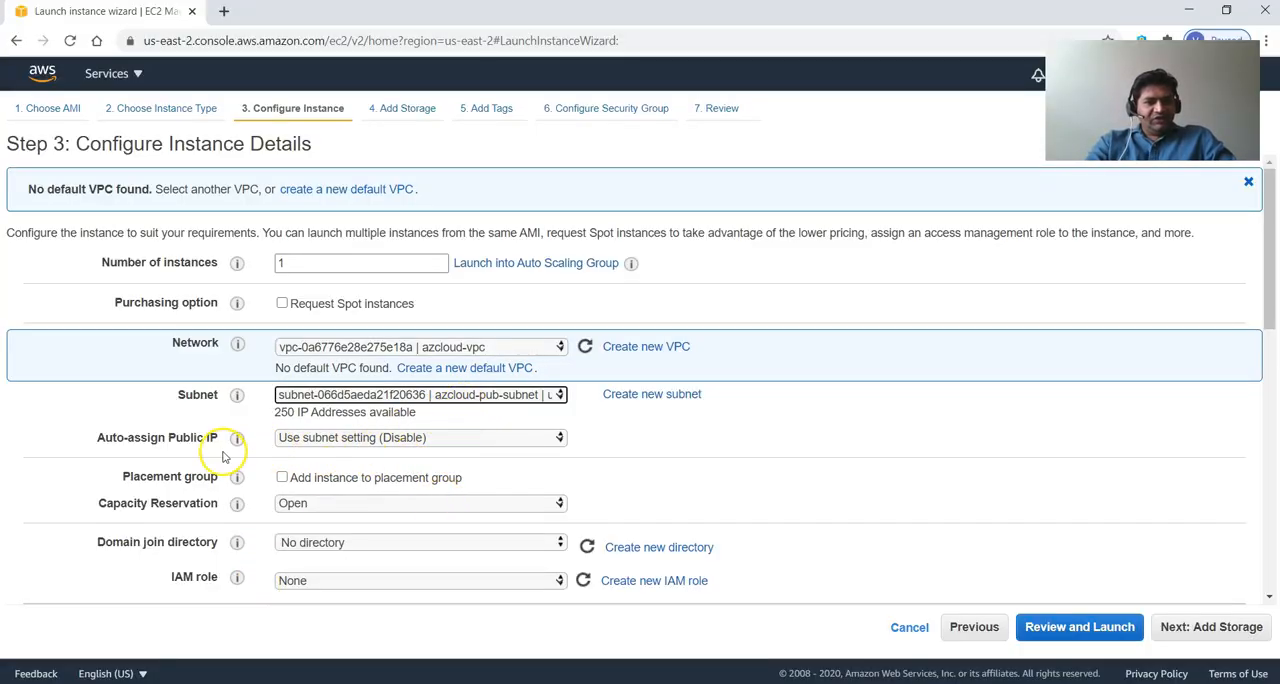
click(342, 440)
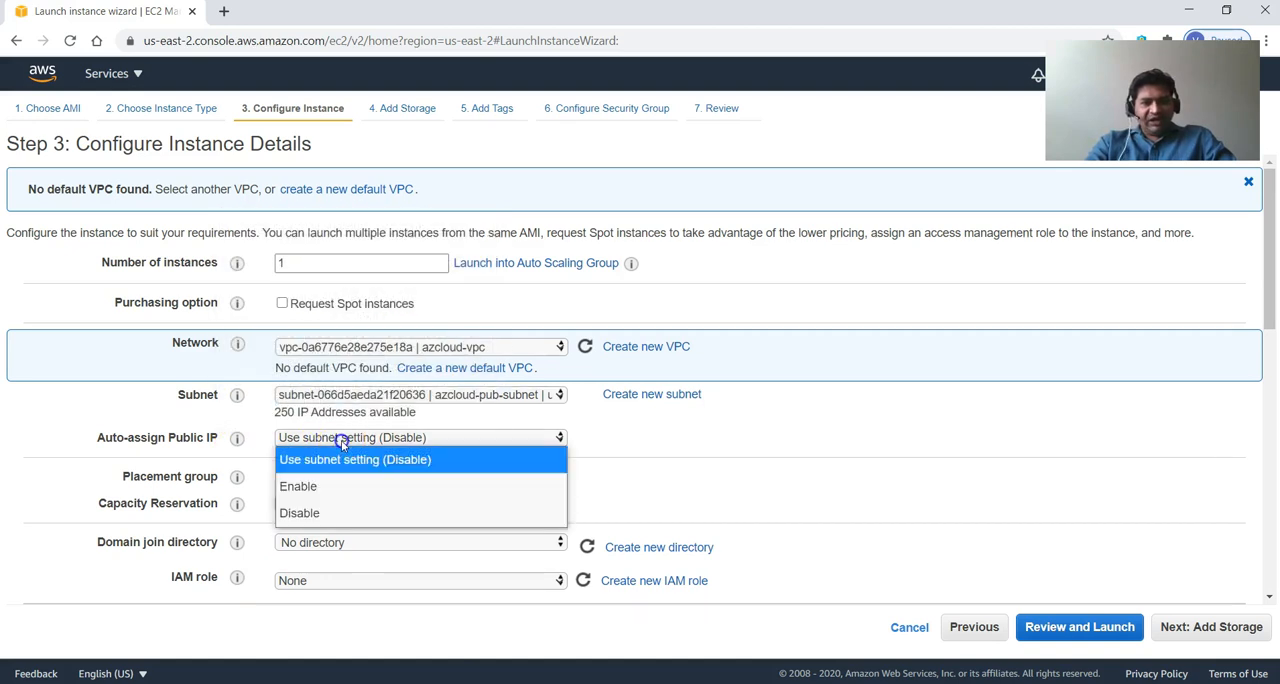
click(326, 490)
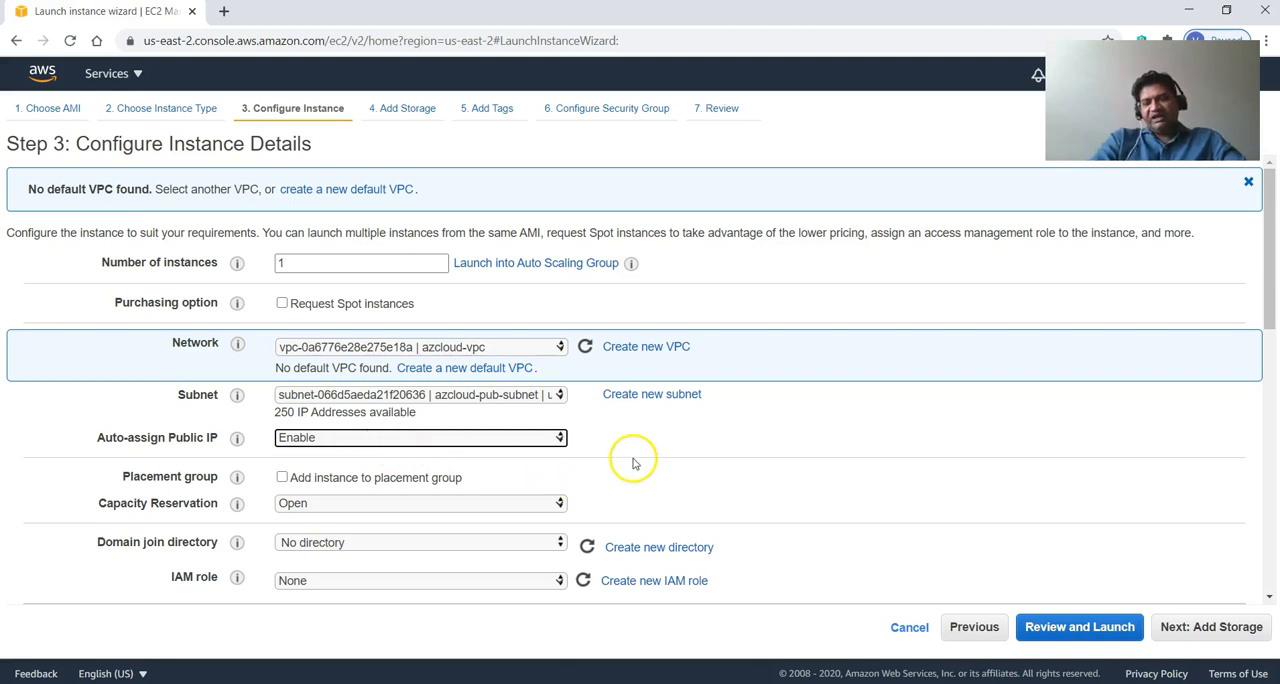
Examine the remaining instance details, including IAM role, monitoring, tenancy, network interfaces, metadata options and user data.
scroll(604, 441, down, 3)
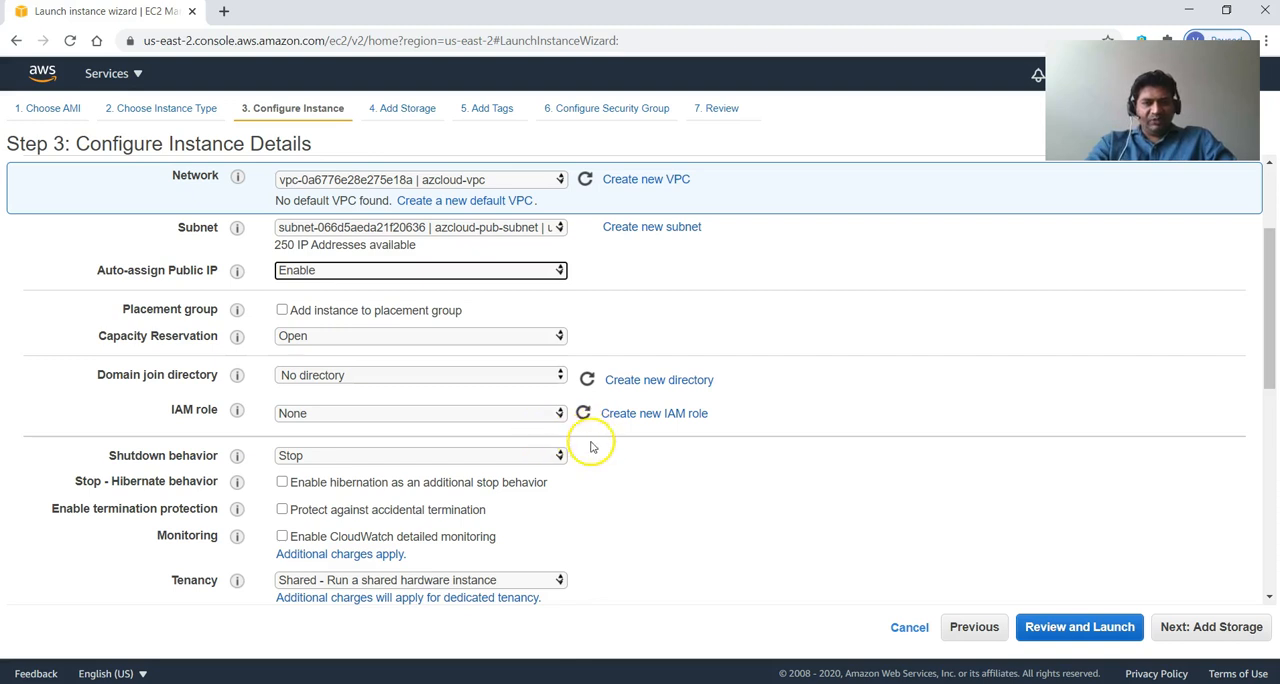
scroll(563, 505, down, 1)
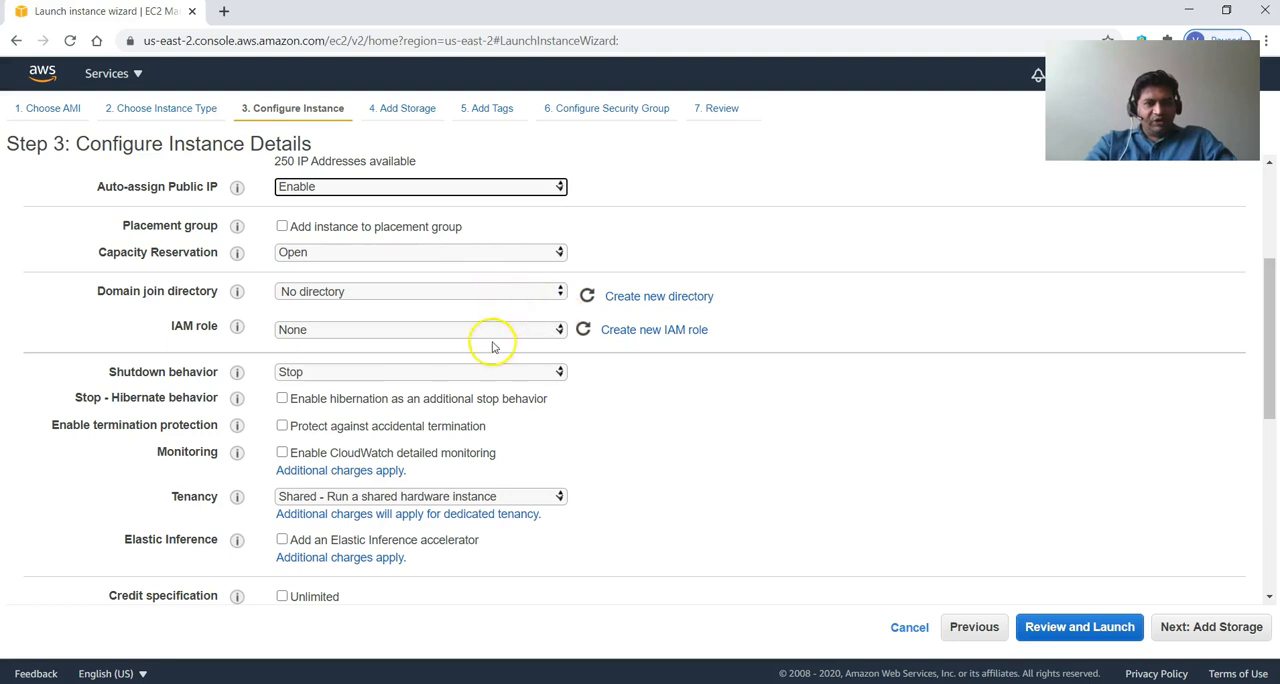
scroll(580, 450, down, 3)
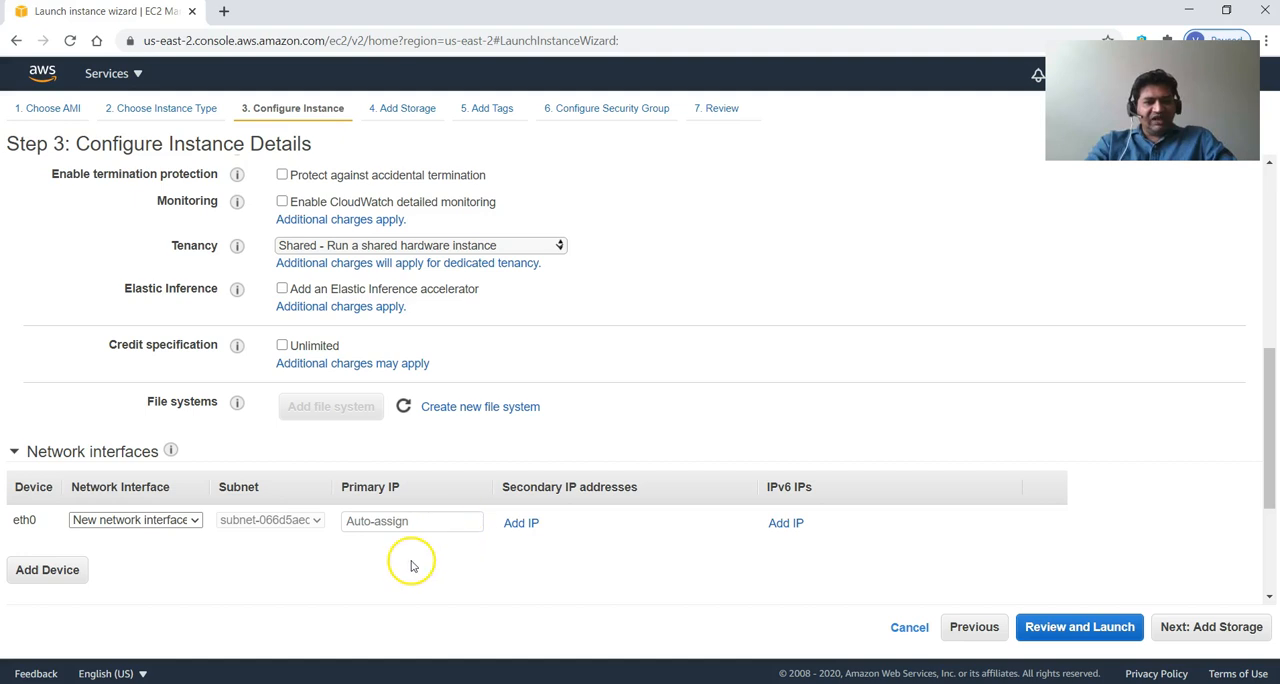
scroll(413, 565, up, 5)
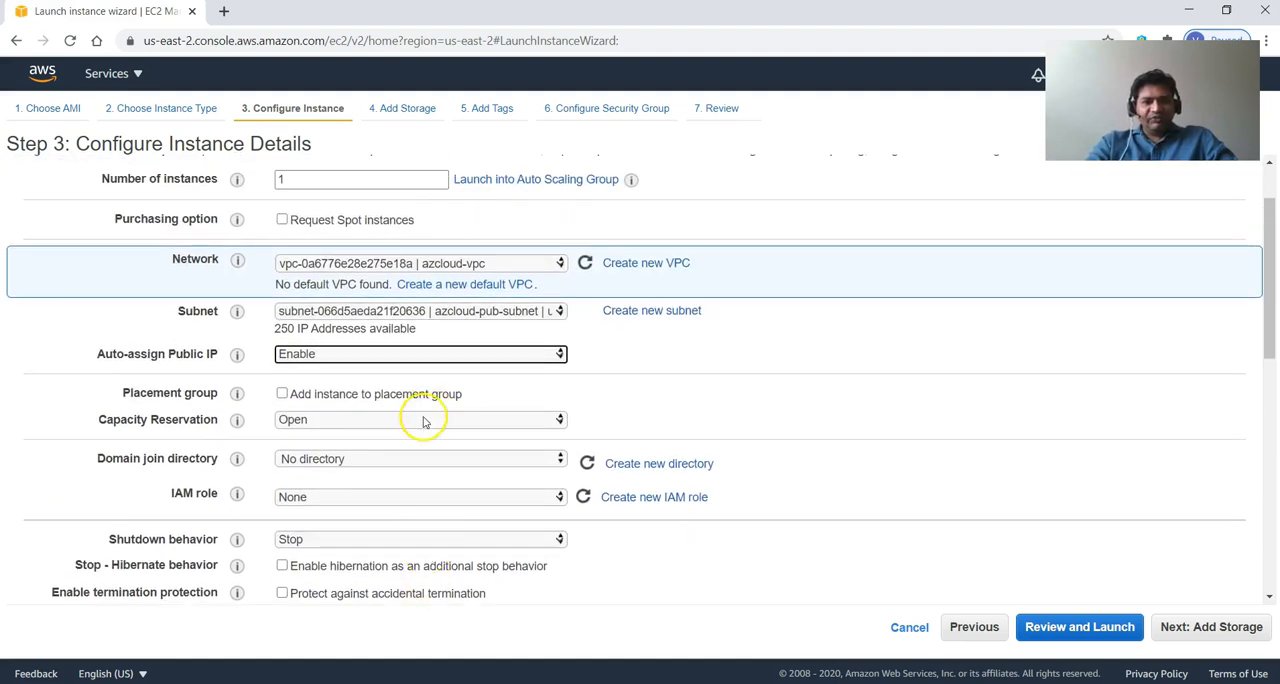
scroll(430, 460, down, 1)
scroll(430, 462, down, 6)
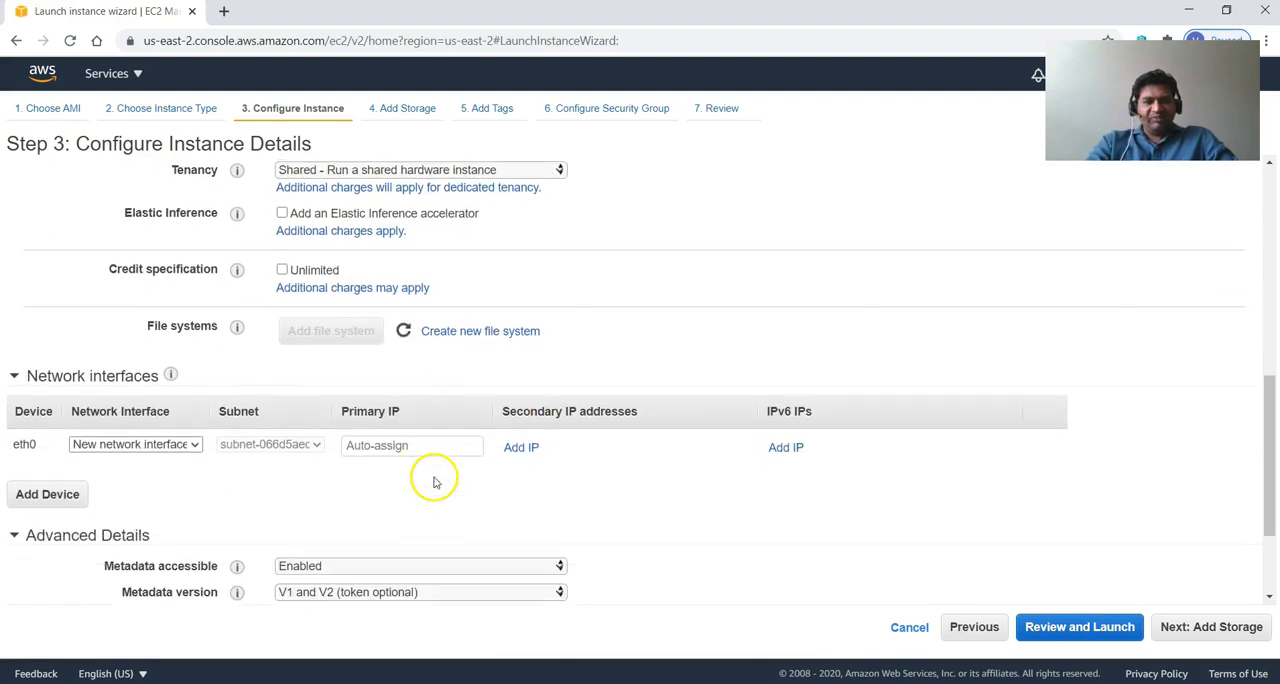
scroll(430, 476, down, 1)
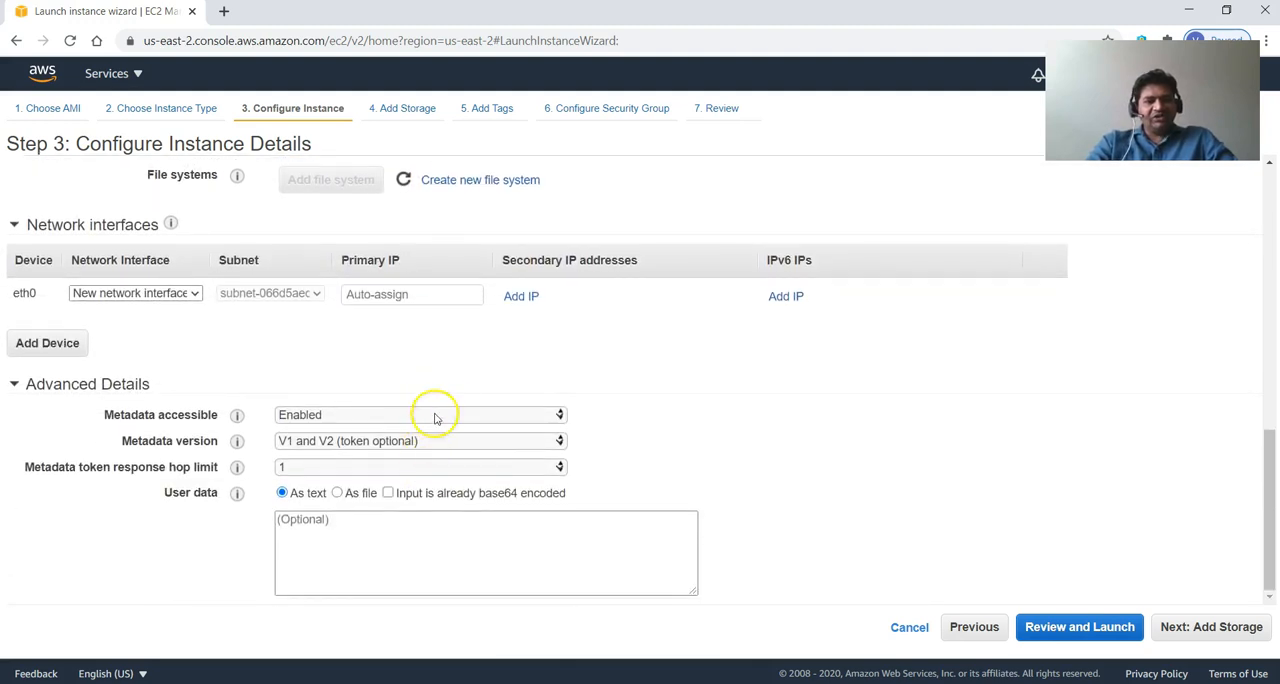
scroll(705, 438, up, 3)
scroll(710, 445, down, 3)
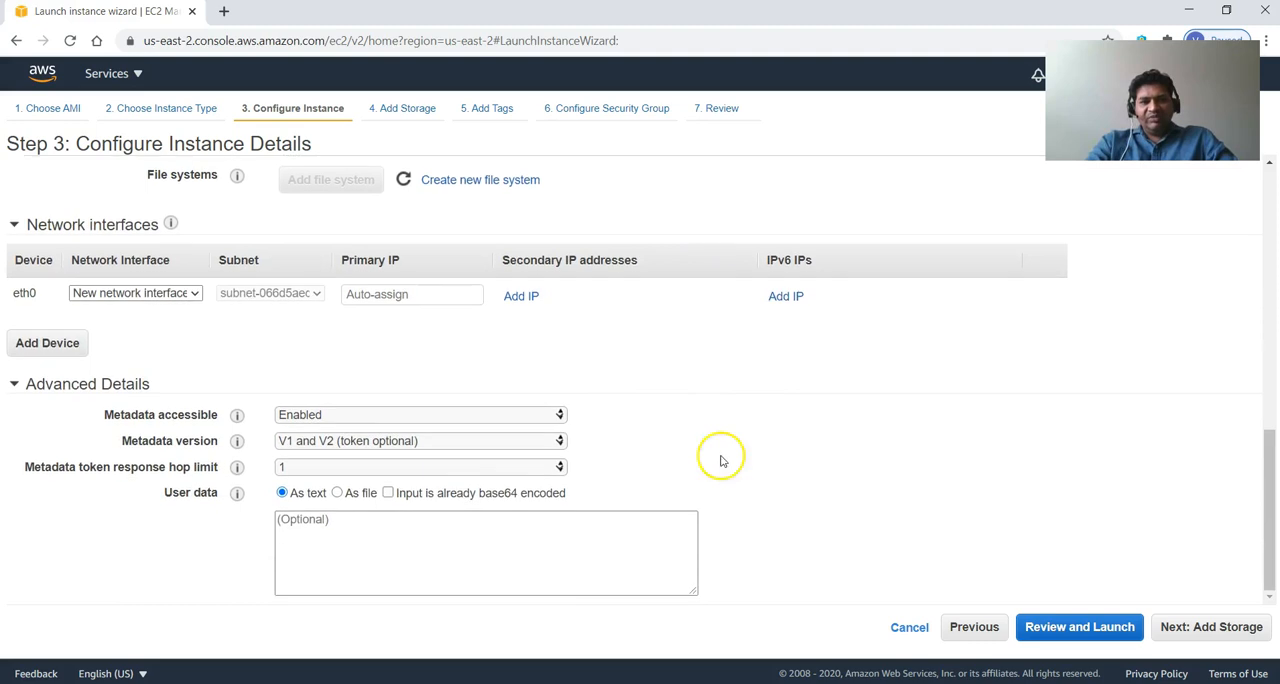
Continue to the storage settings, keep the root volume at 8 GiB, and encrypt it with the default aws/ebs key.
click(1205, 627)
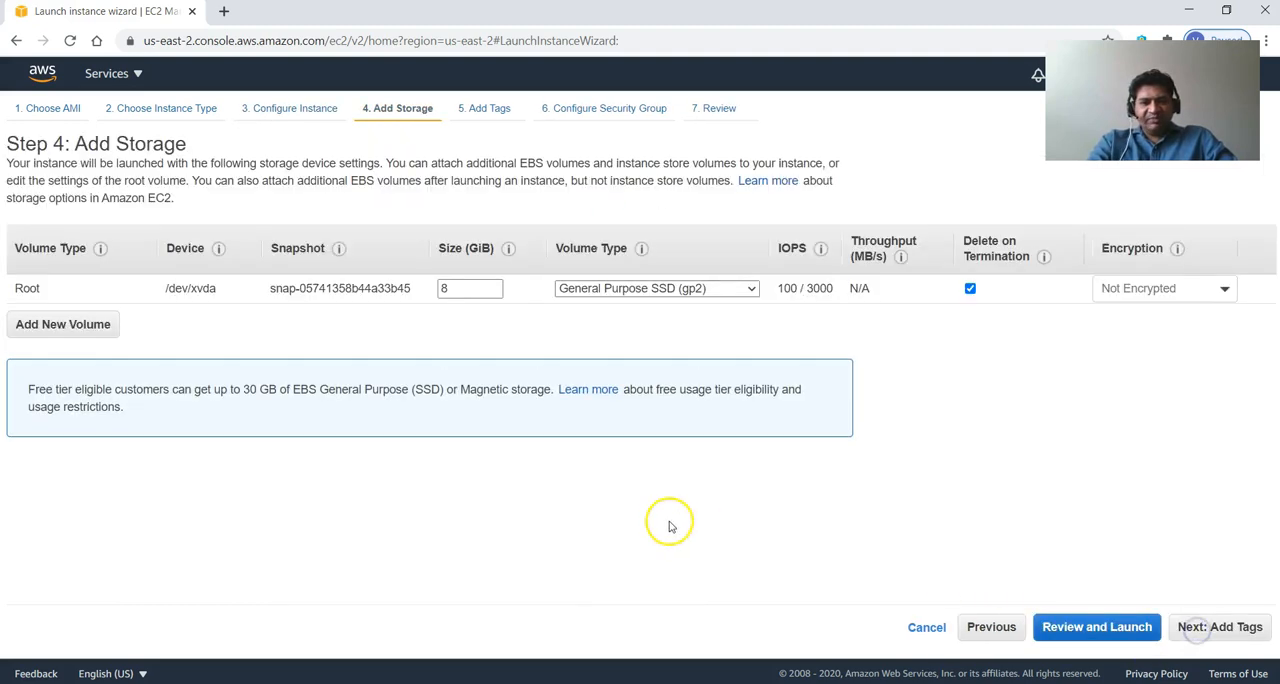
double_click(446, 289)
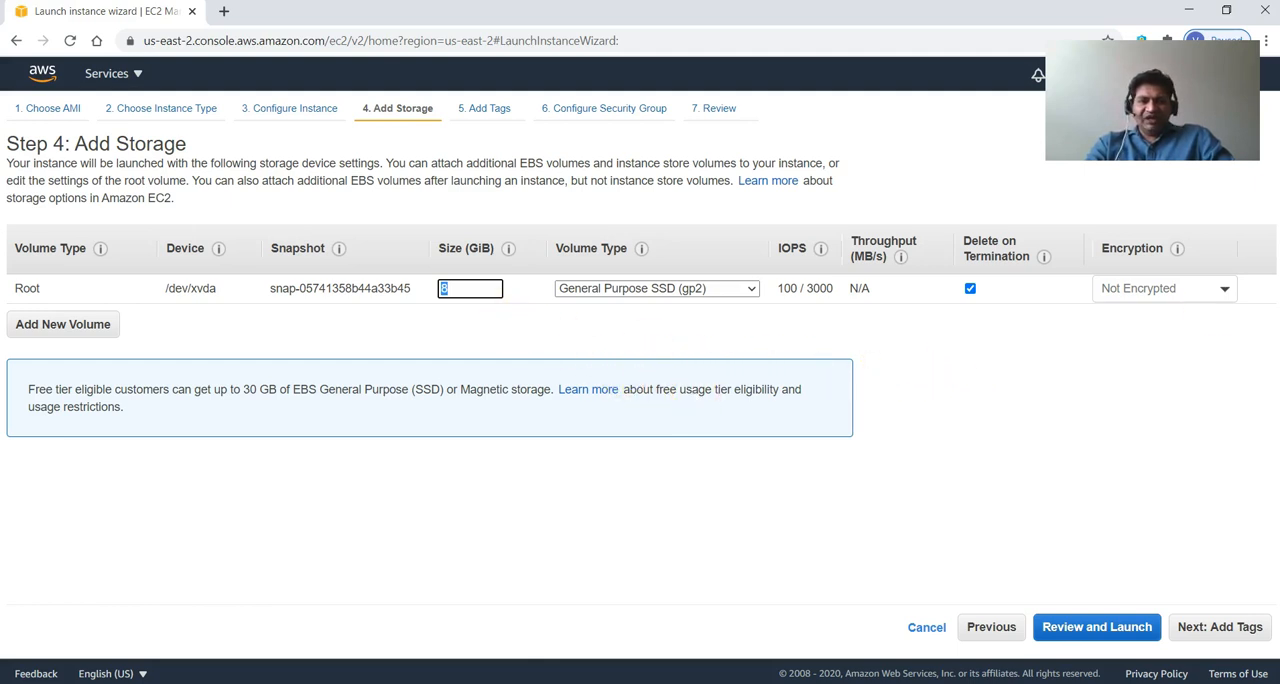
click(1200, 292)
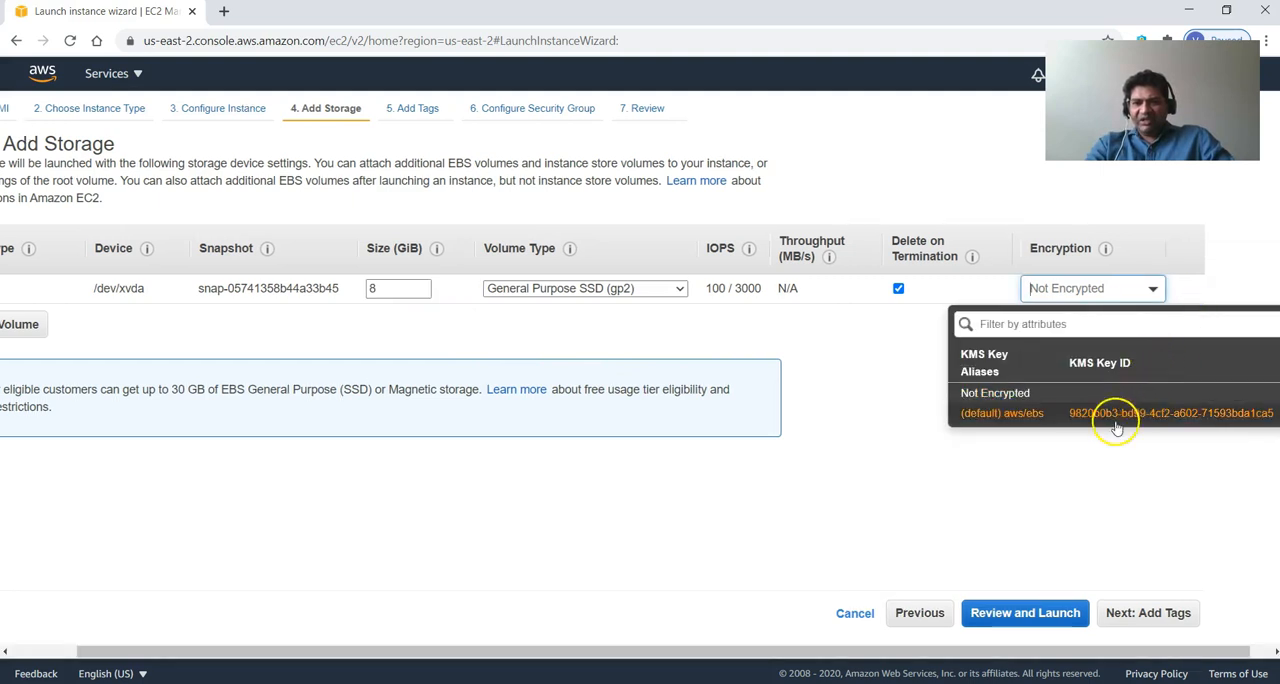
click(1115, 425)
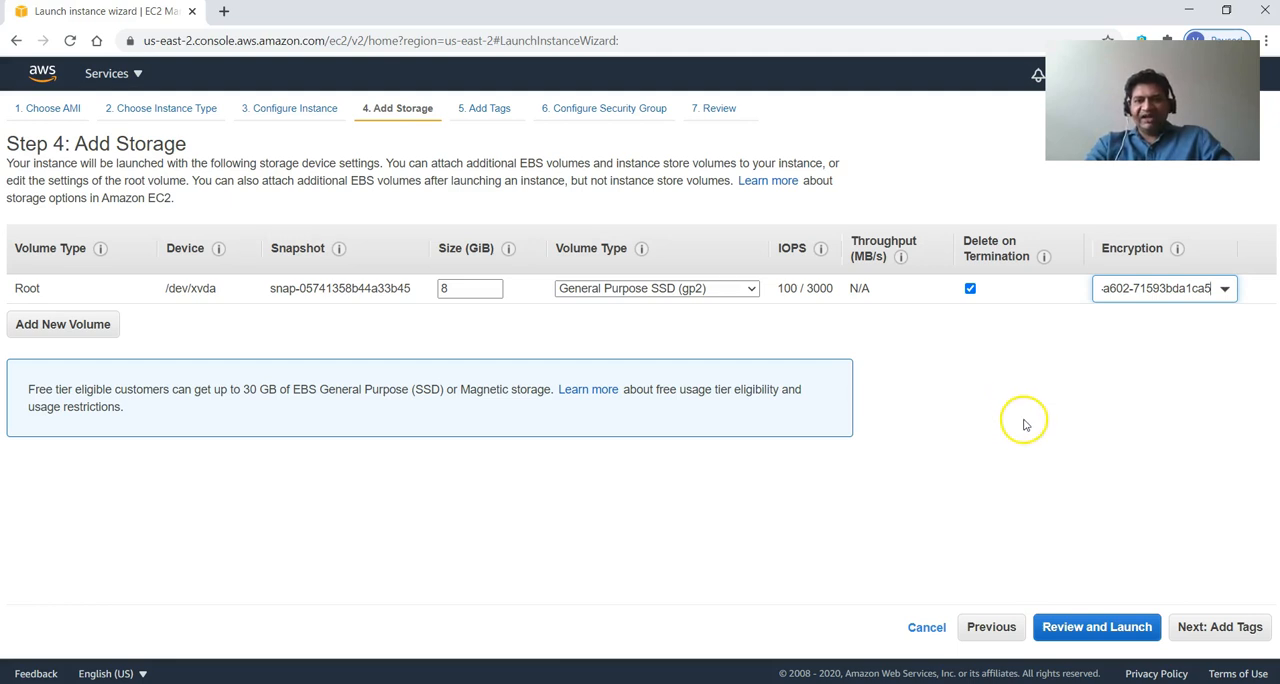
Continue to the instance tags and add a Name tag with the value azcloud-webserver for both instances and volumes.
click(1202, 628)
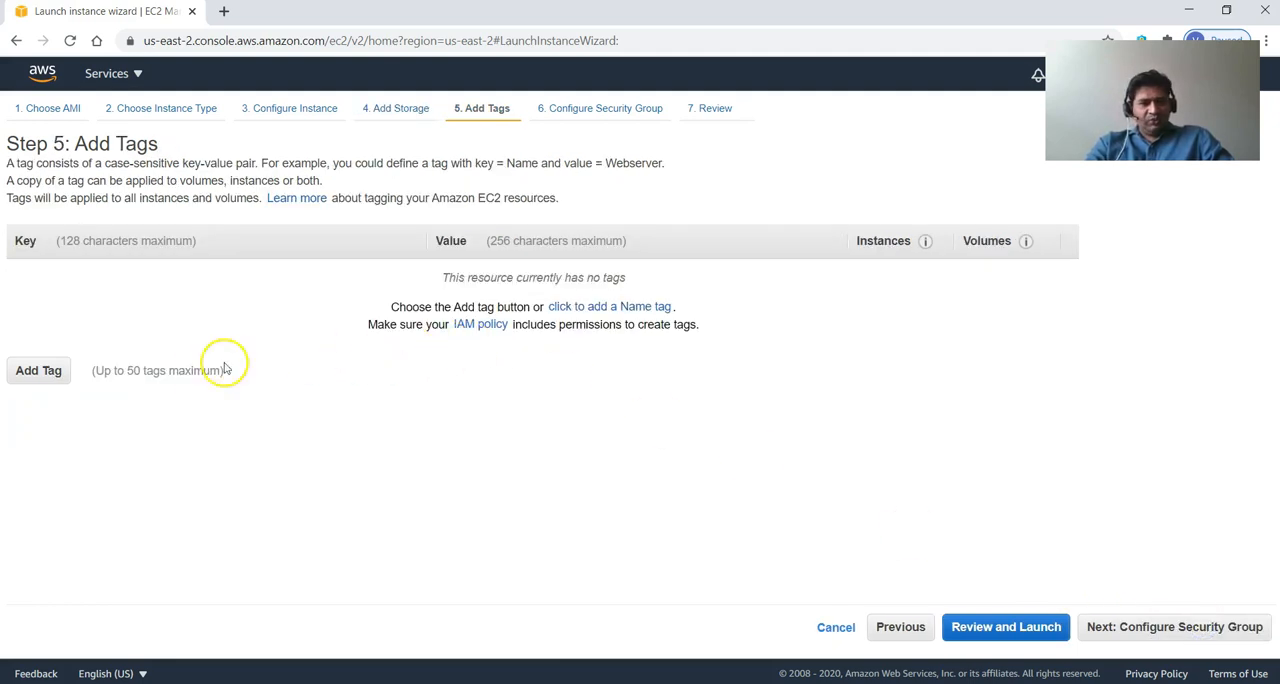
click(46, 368)
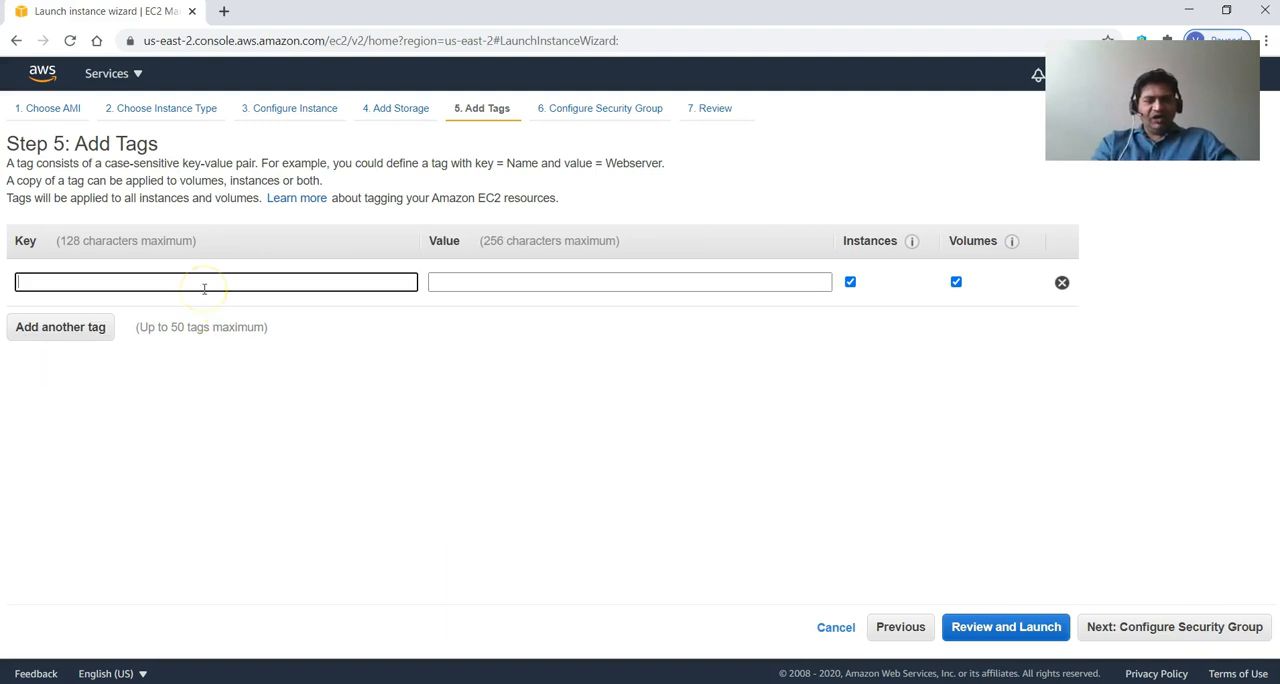
text(Name)
key(Tab)
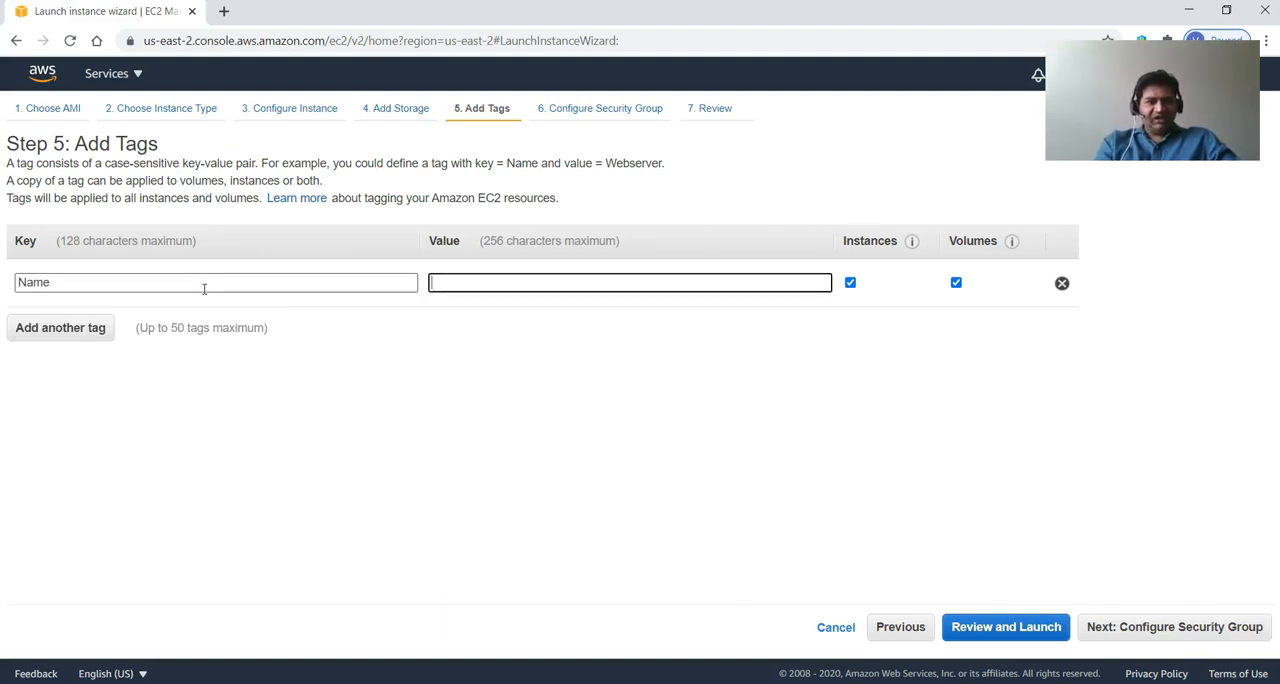
text(az)
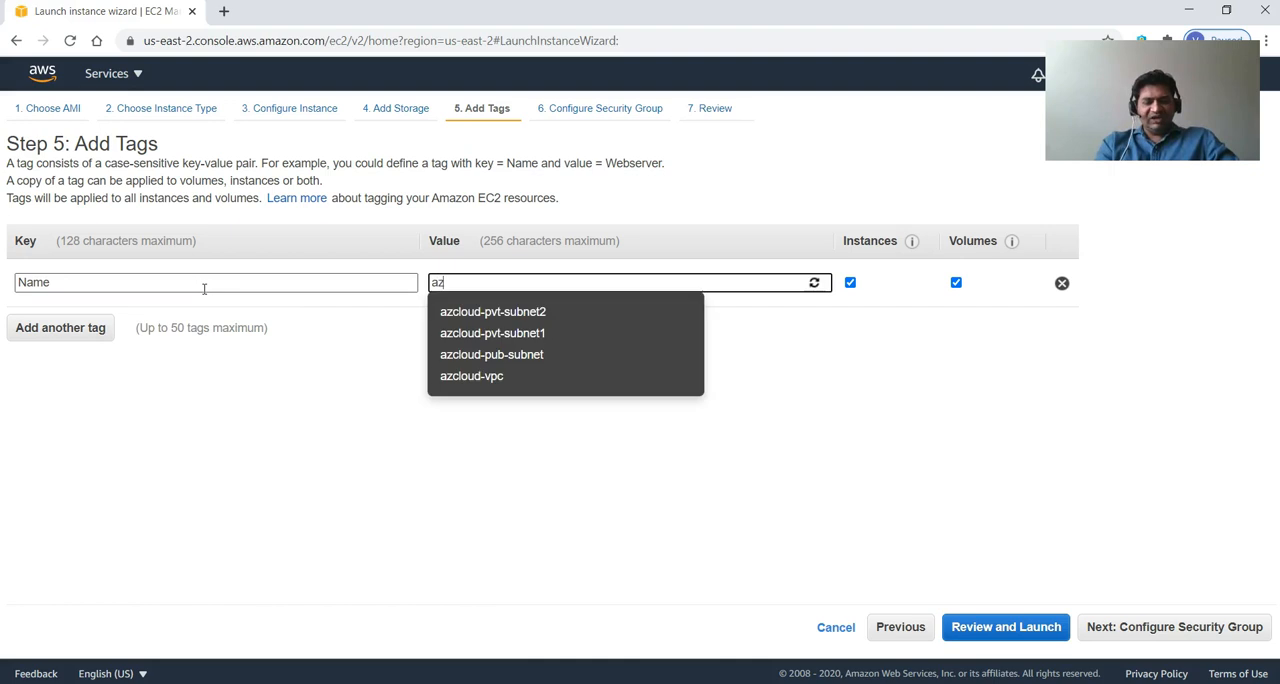
text(cloud-webserver)
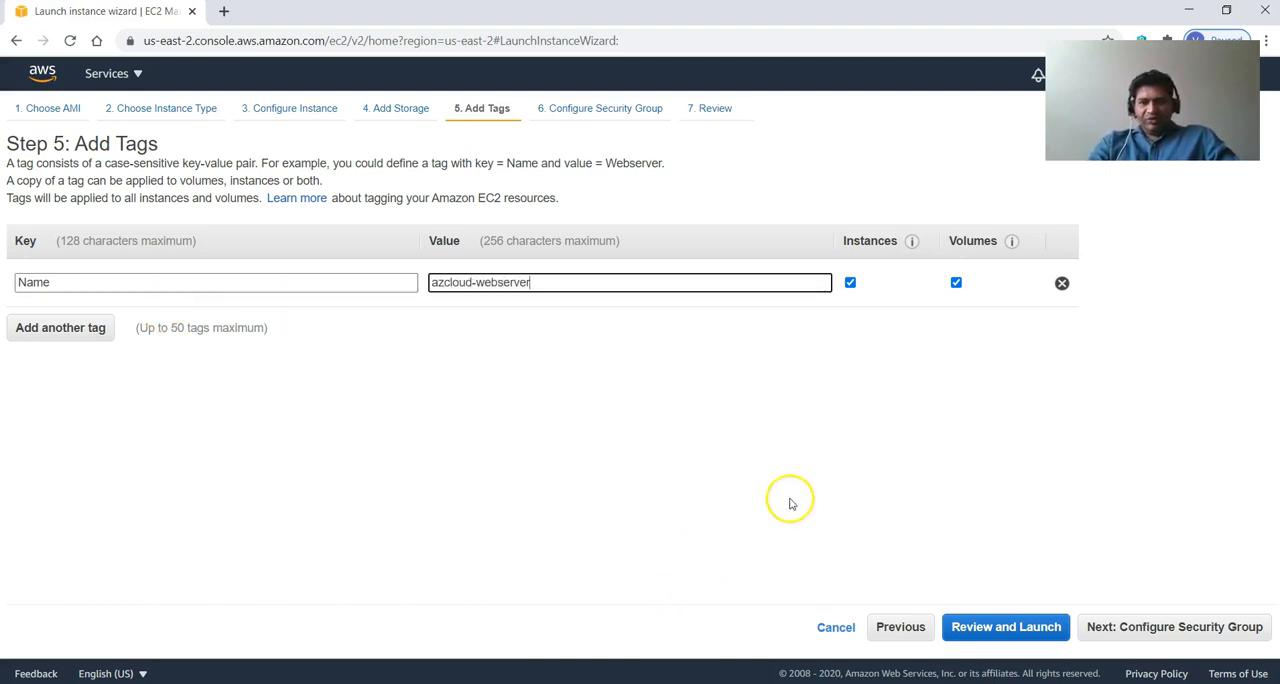
Assign the existing azcloud-pub-sg security group to the instance and continue to the launch review.
click(1120, 628)
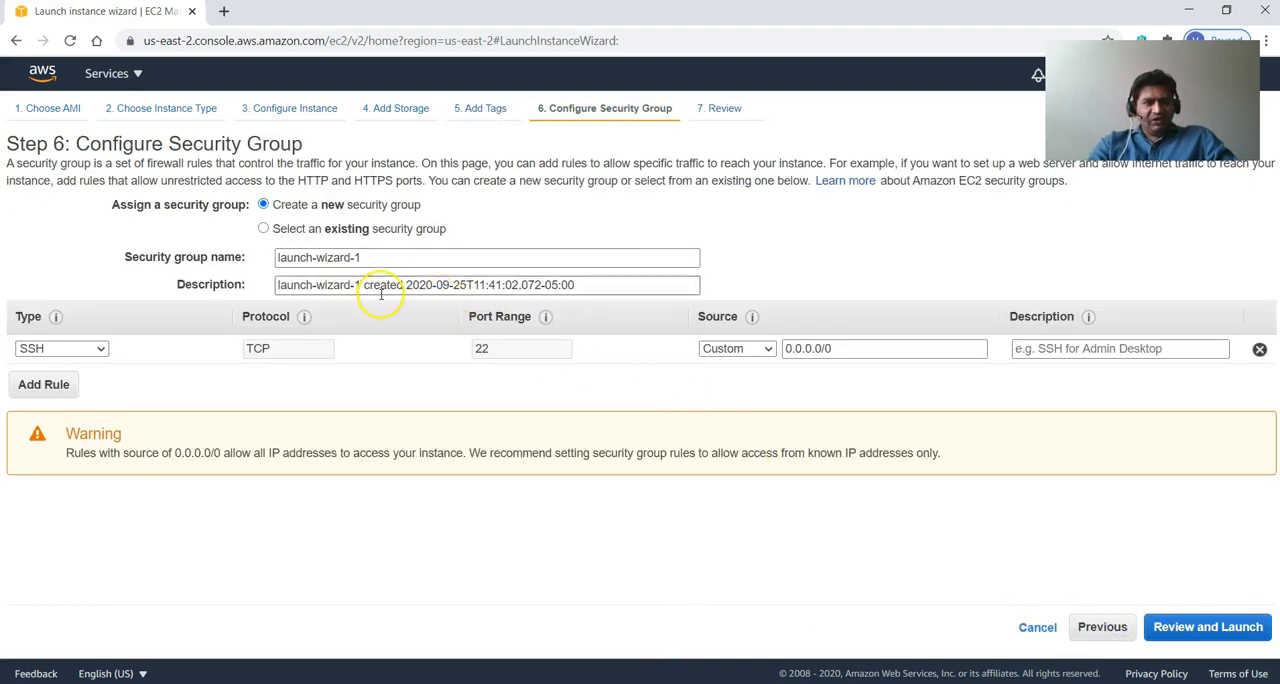
click(282, 228)
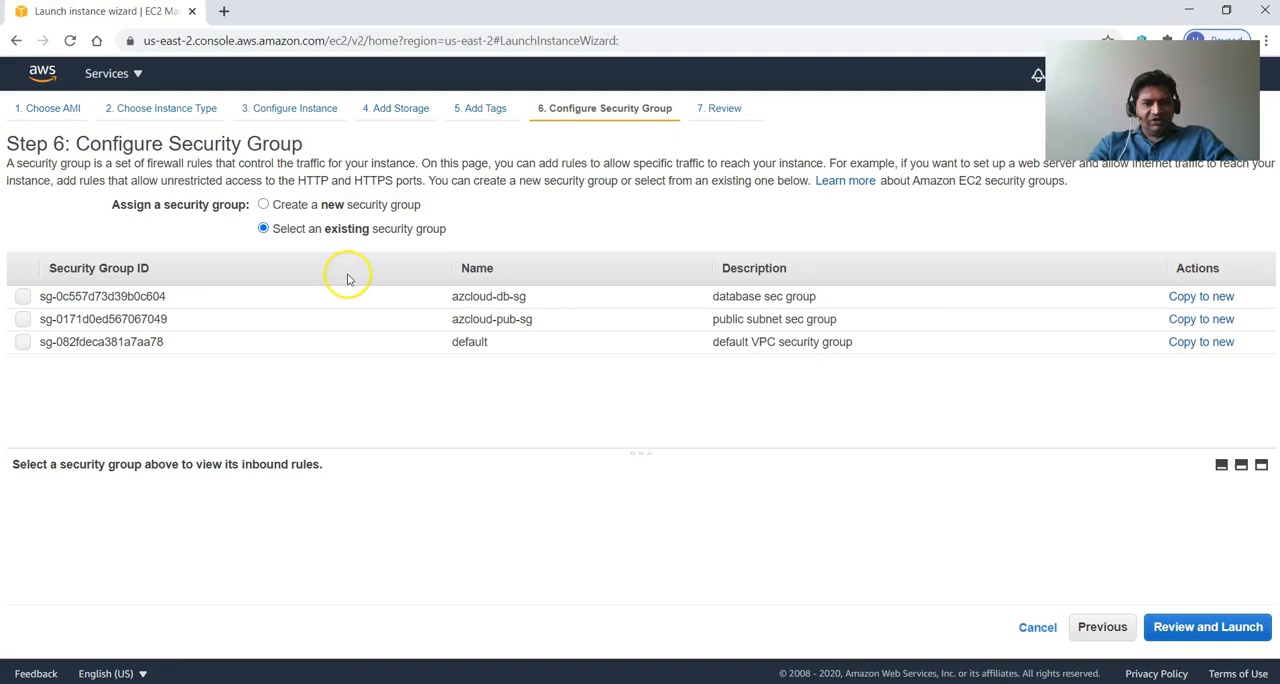
click(23, 320)
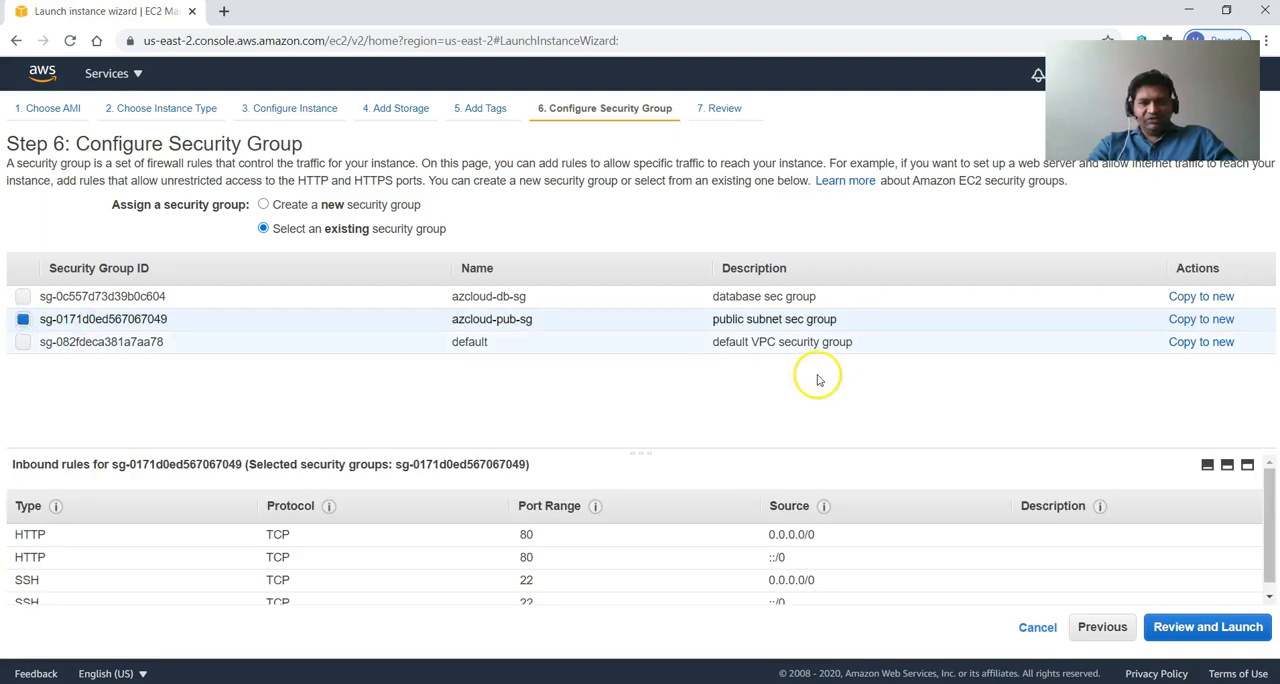
scroll(595, 512, down, 1)
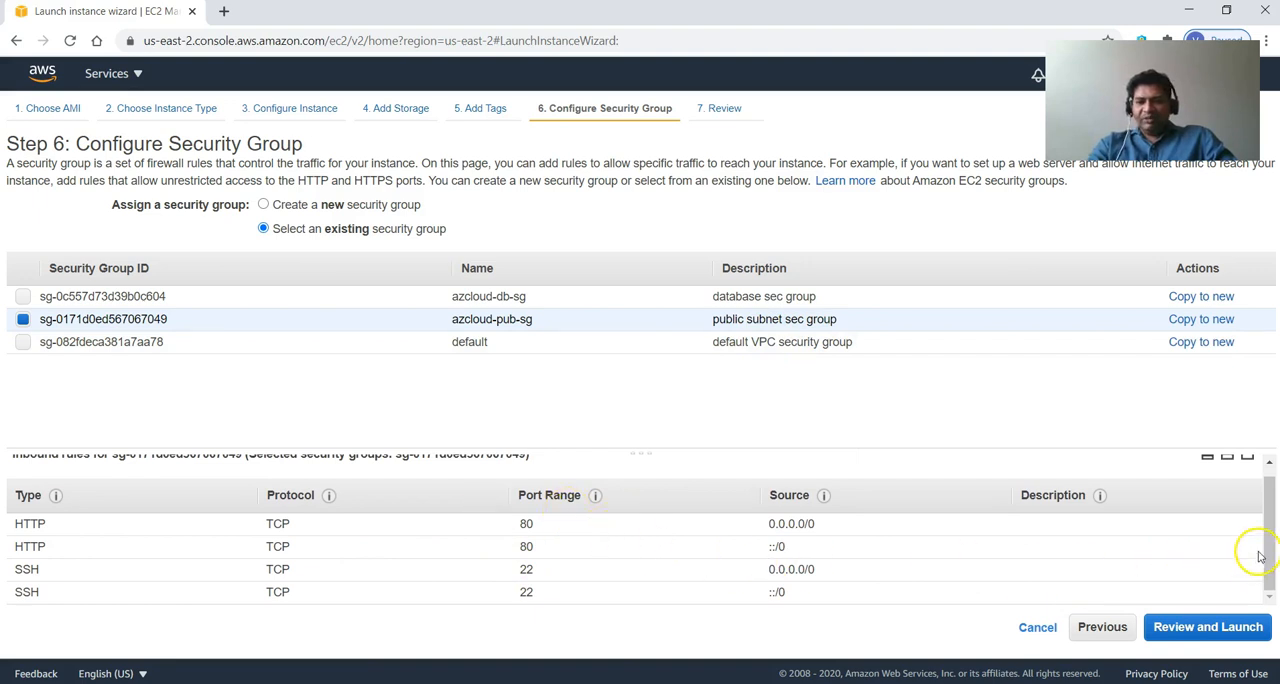
mouse_move(1260, 549)
mouse_down()
mouse_move(1262, 484)
mouse_move(1273, 550)
mouse_up()
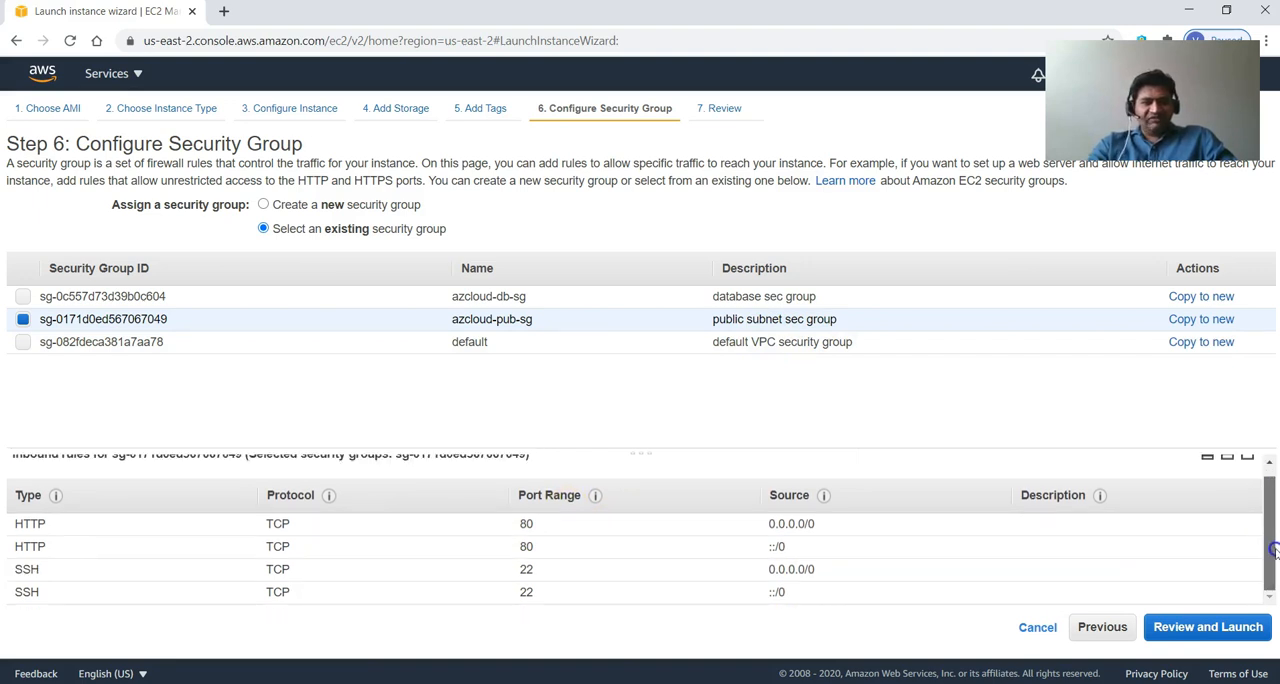
click(1210, 628)
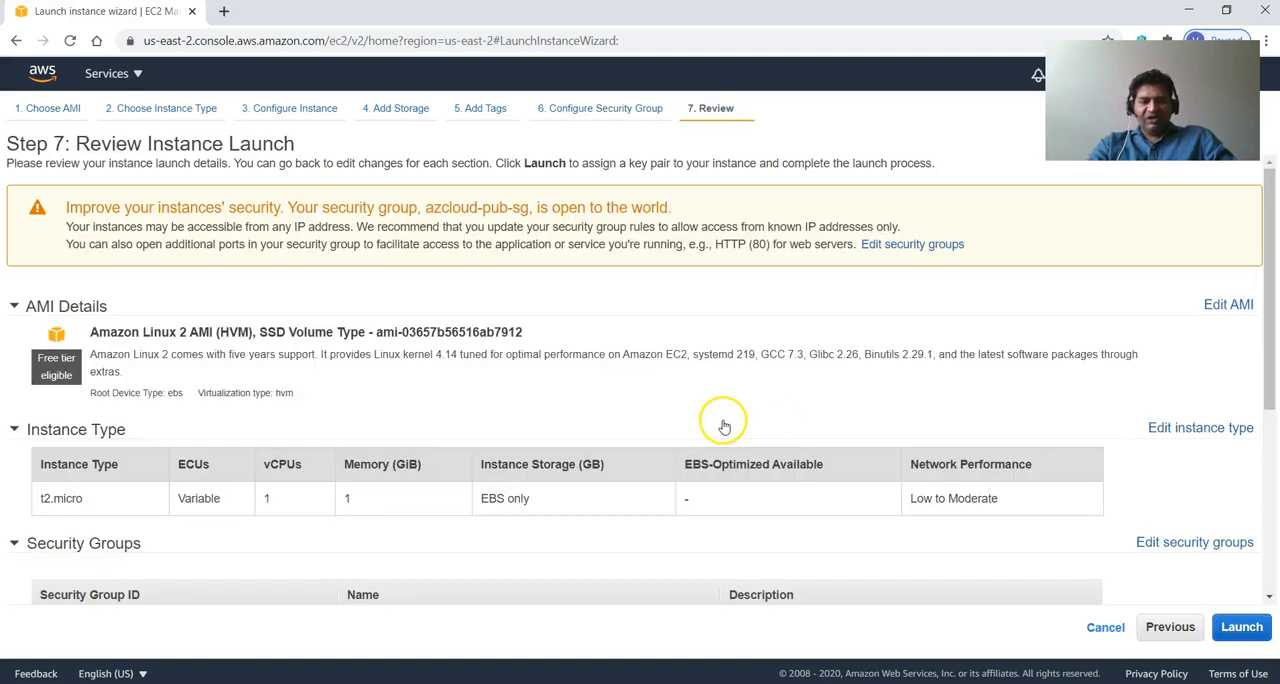
Review the launch details and launch the instance with the existing azcloud key pair, acknowledging access to its private key file.
scroll(594, 471, down, 2)
scroll(594, 466, up, 2)
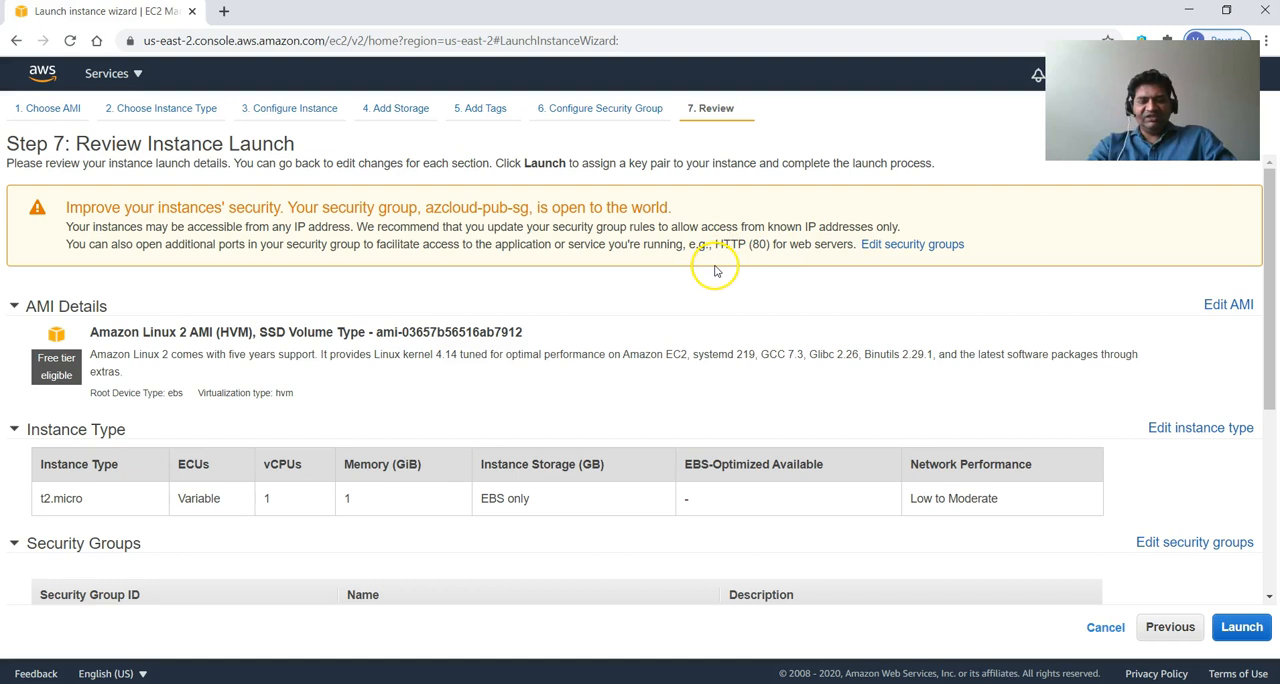
scroll(640, 292, down, 3)
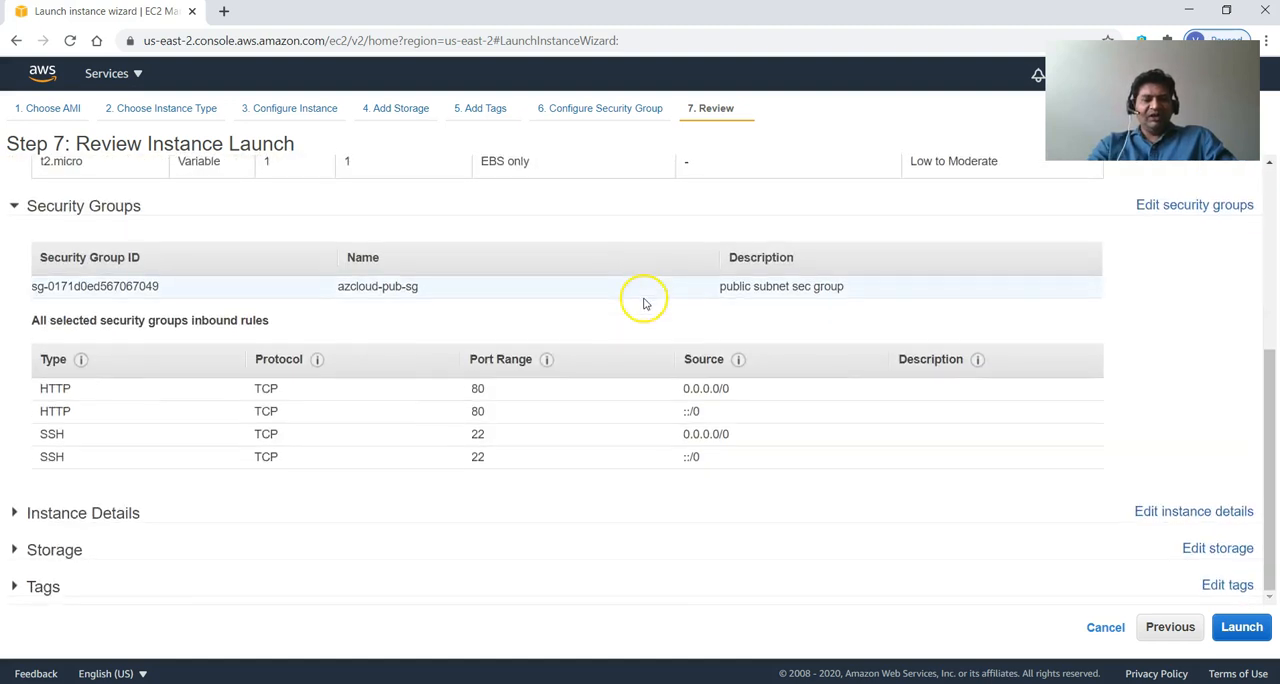
scroll(680, 520, up, 1)
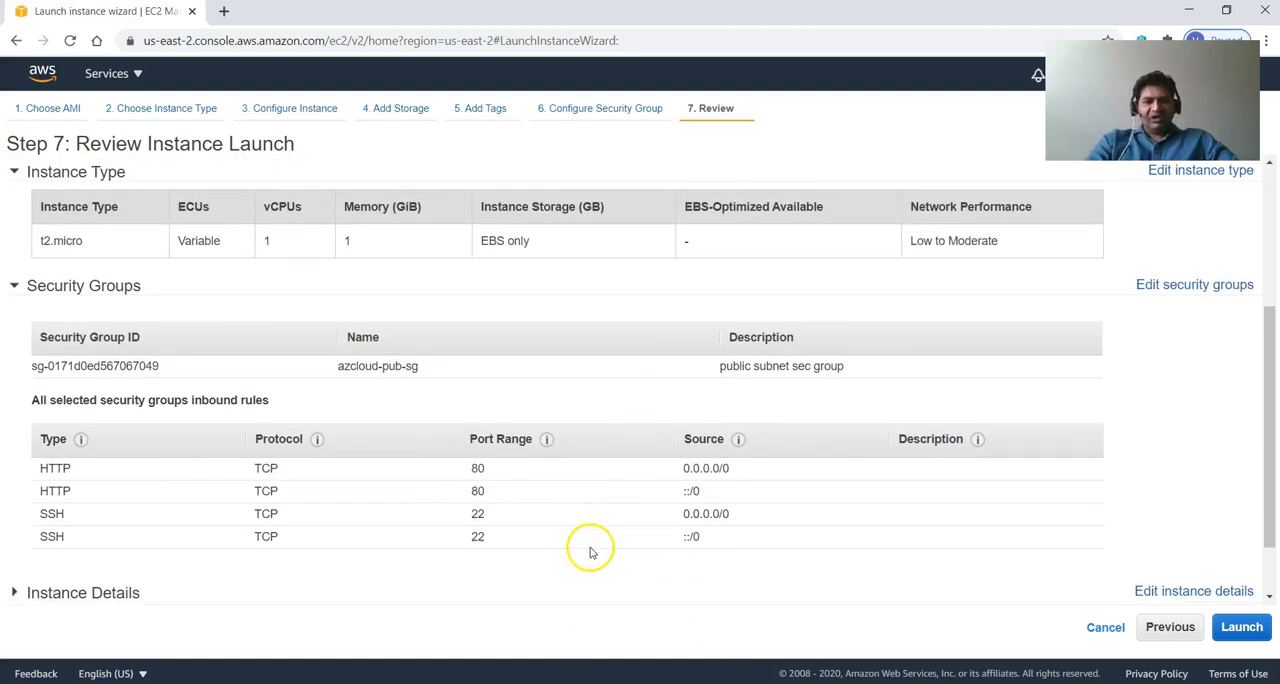
scroll(600, 540, down, 1)
click(1232, 630)
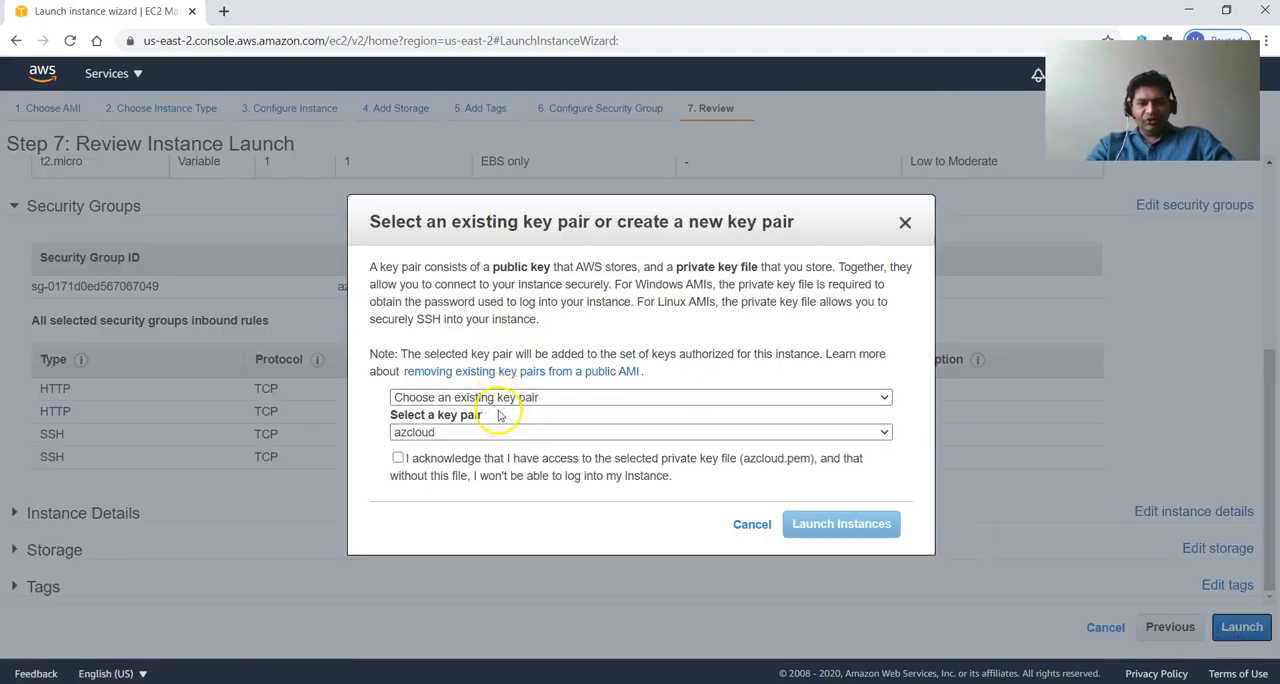
click(455, 460)
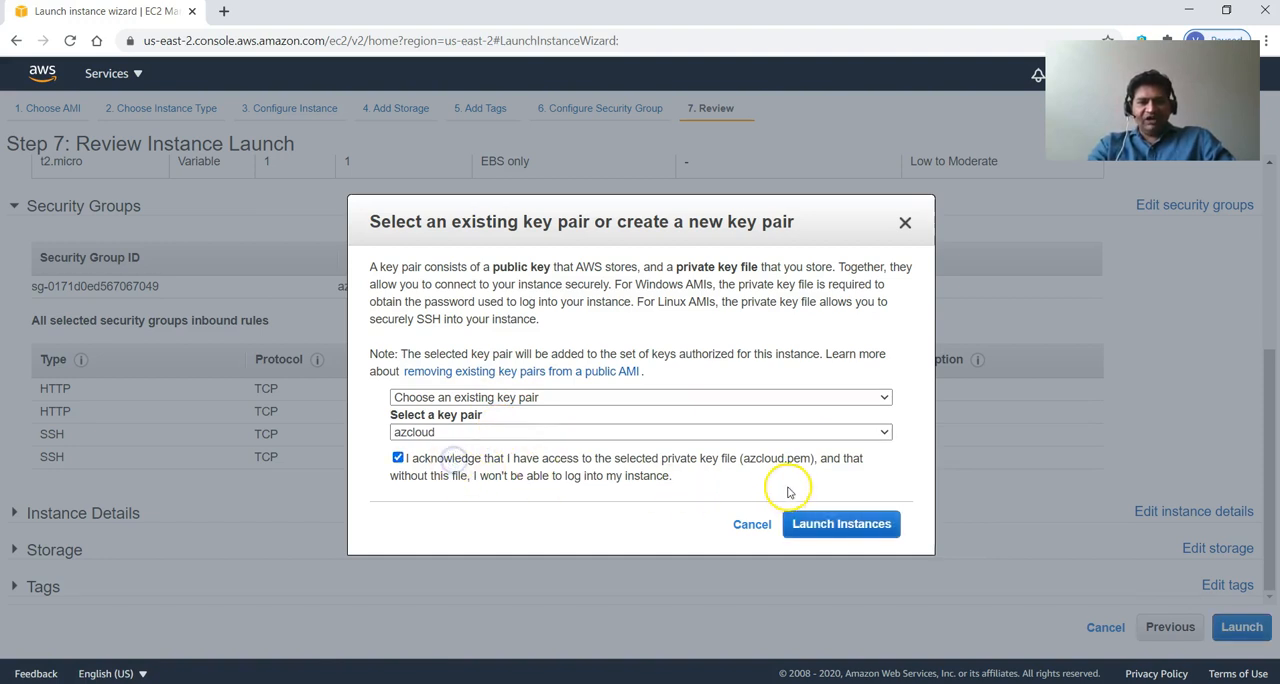
click(834, 536)
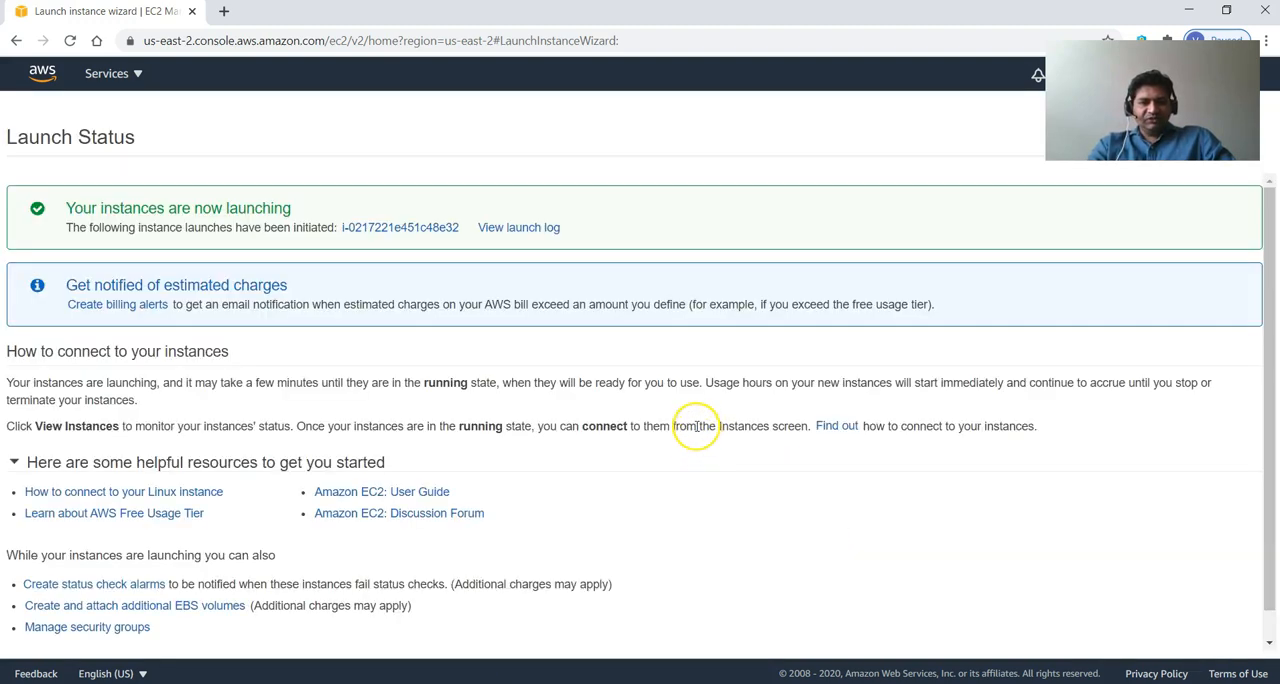
scroll(697, 426, down, 1)
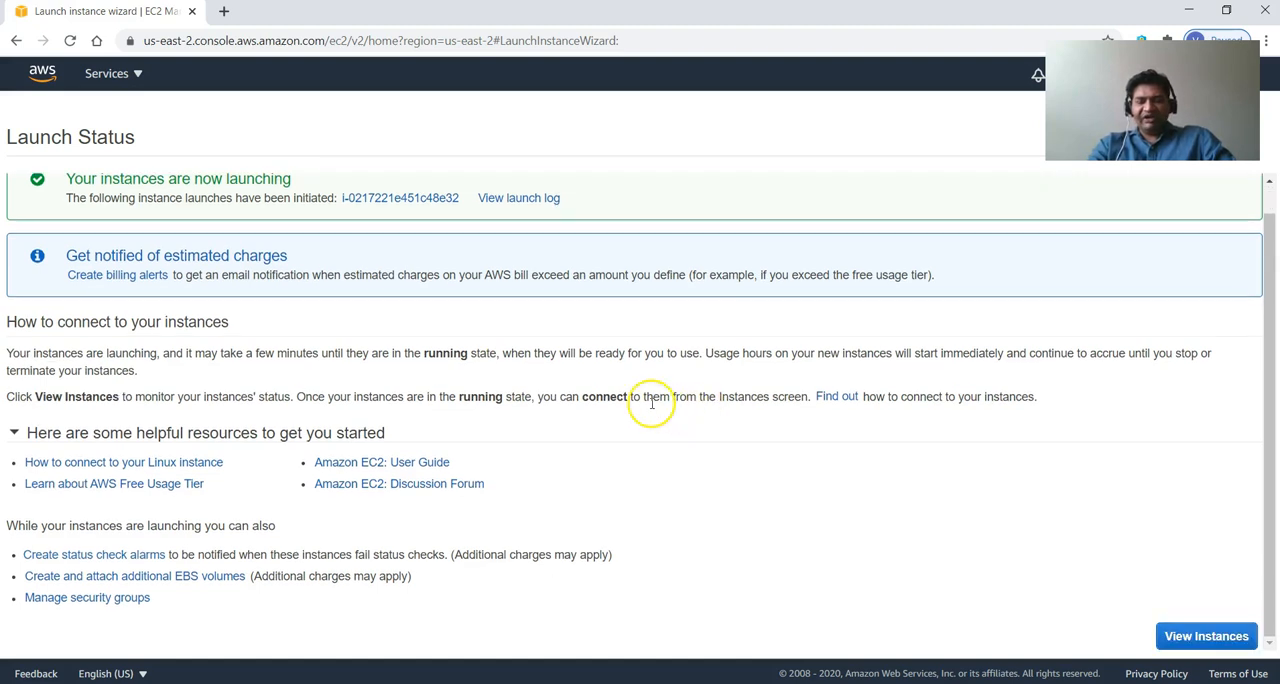
scroll(651, 405, up, 1)
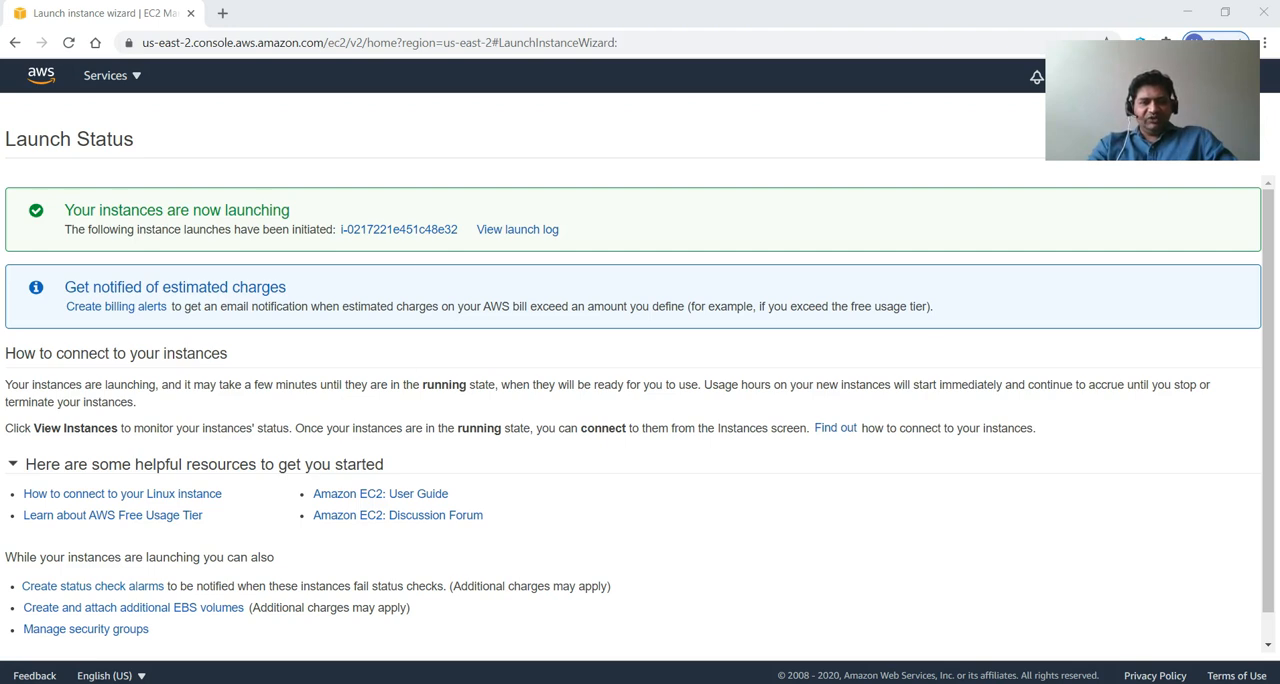
In PuTTY Key Generator, load the azcloud.pem private key from Downloads, listing all file types to find it.
click(780, 437)
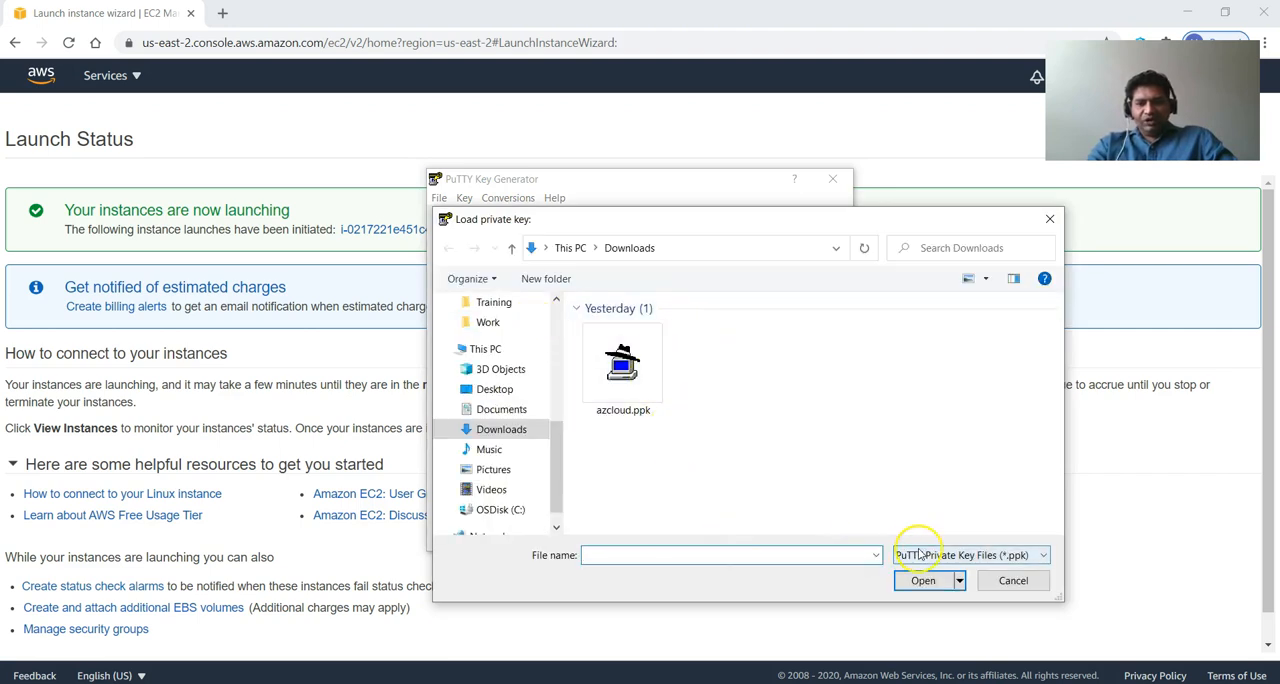
click(914, 555)
click(910, 590)
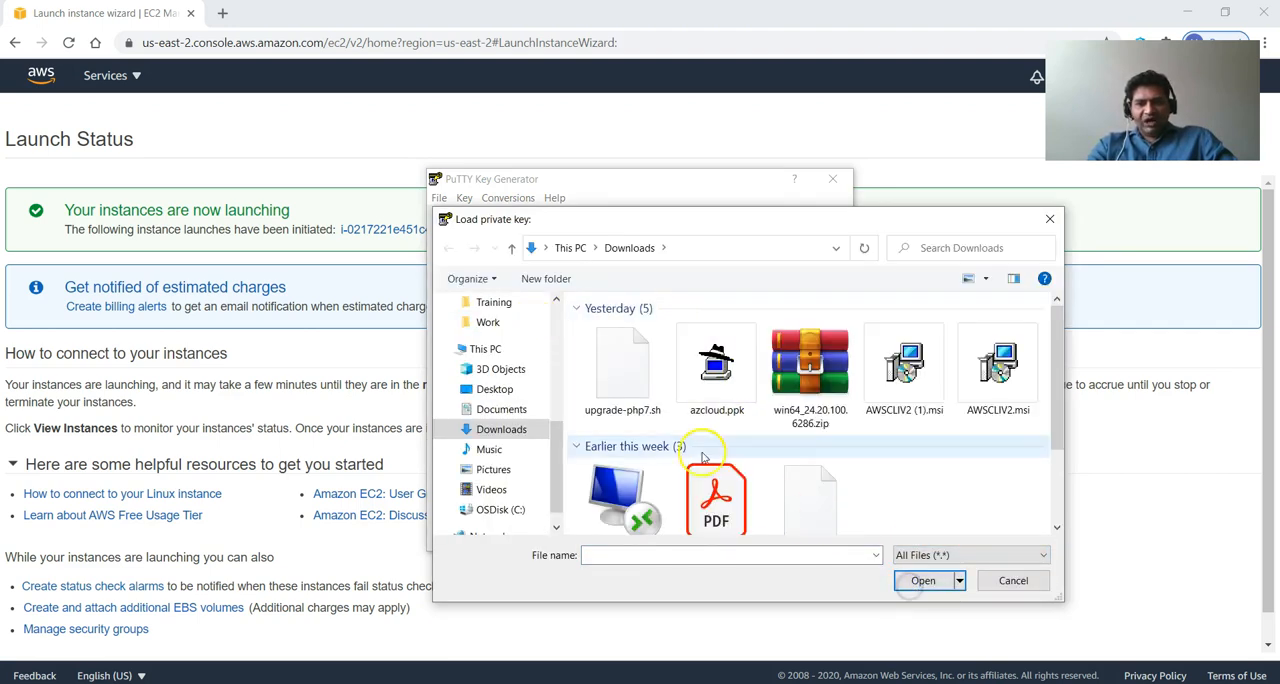
scroll(800, 470, down, 1)
click(810, 455)
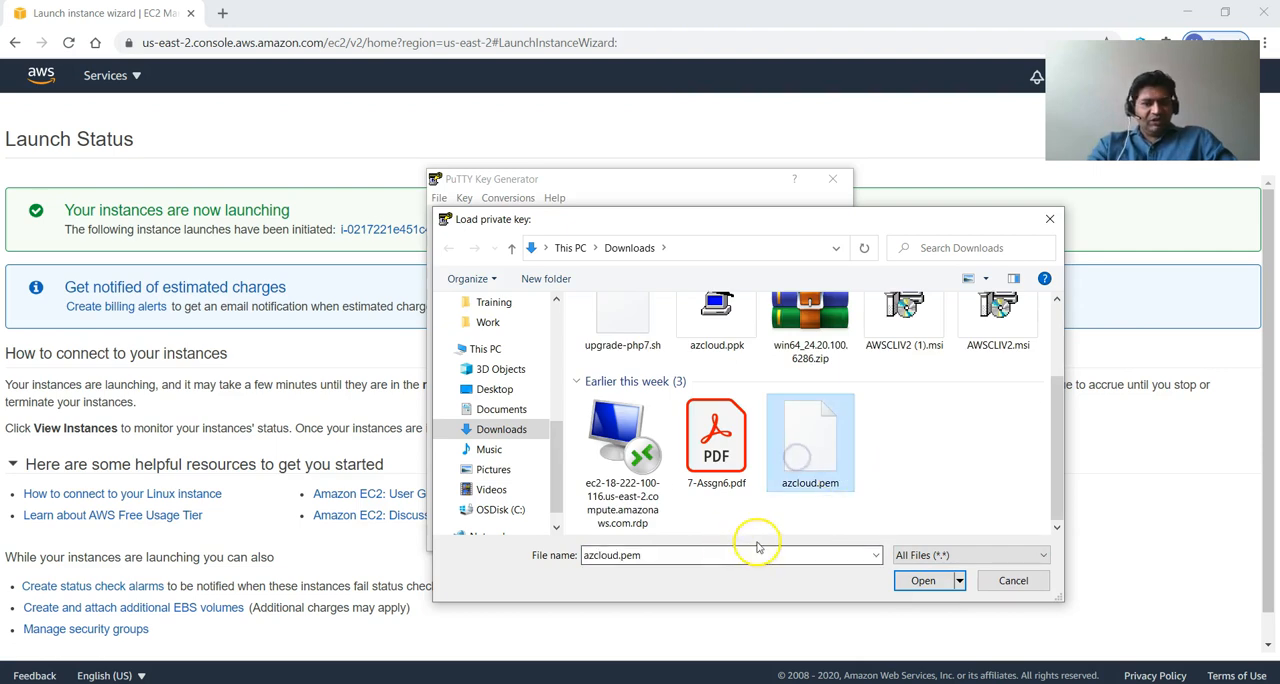
click(928, 581)
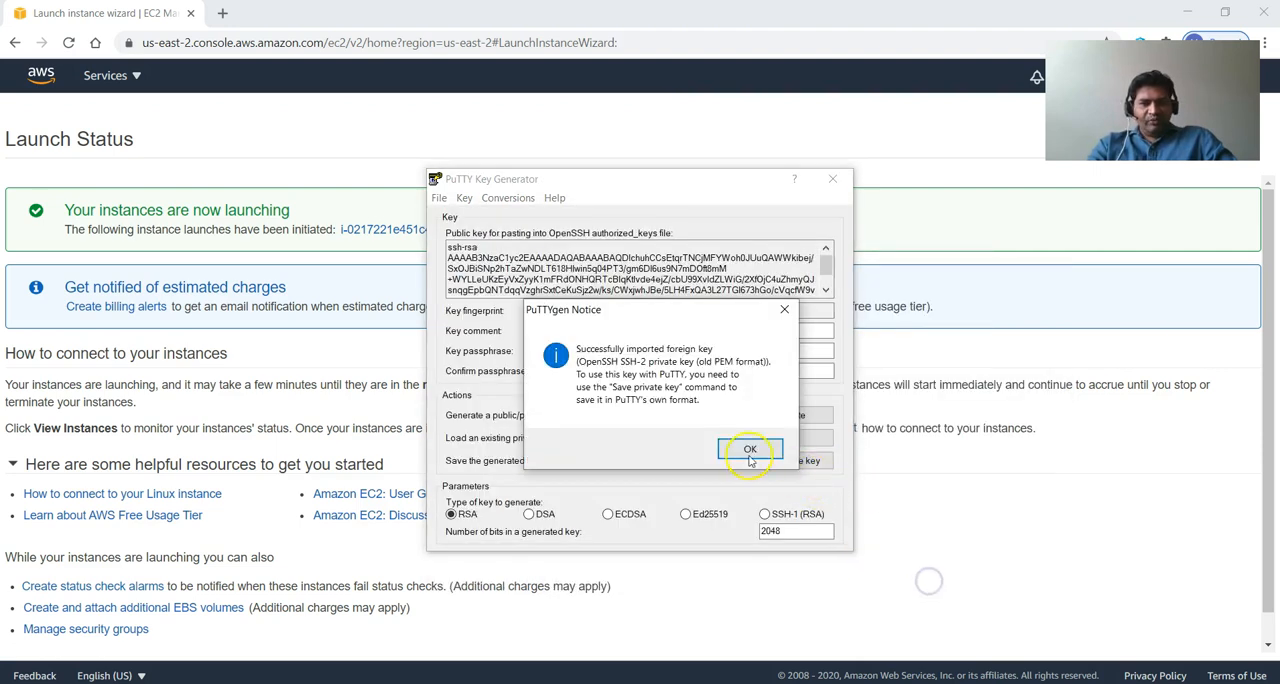
click(735, 451)
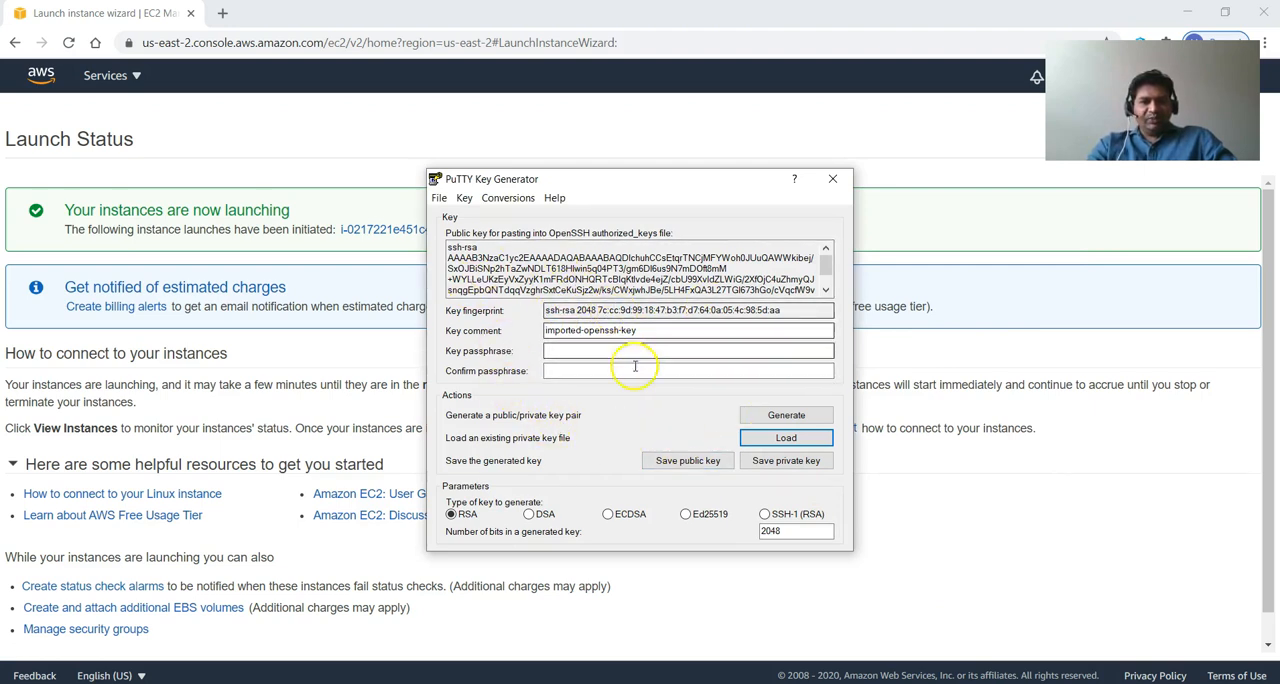
Try to save the imported key without a passphrase using type SSH-1 (RSA), cancel the save, and close PuTTY Key Generator.
click(766, 515)
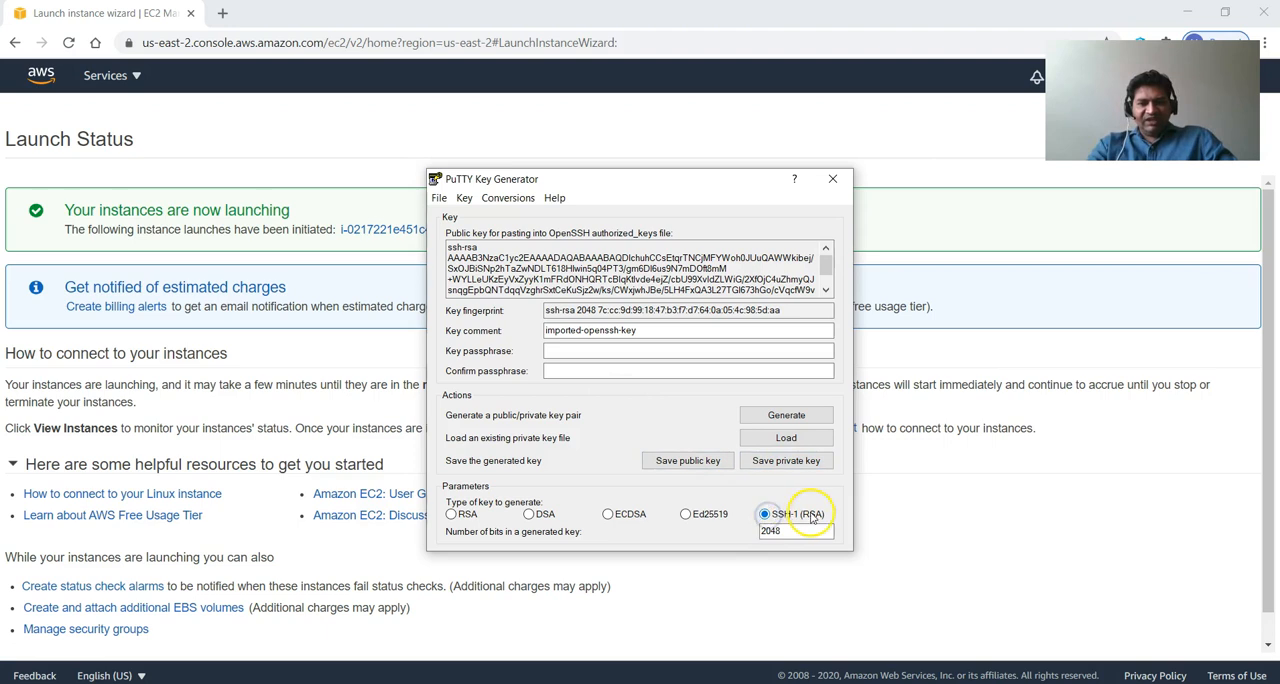
click(806, 466)
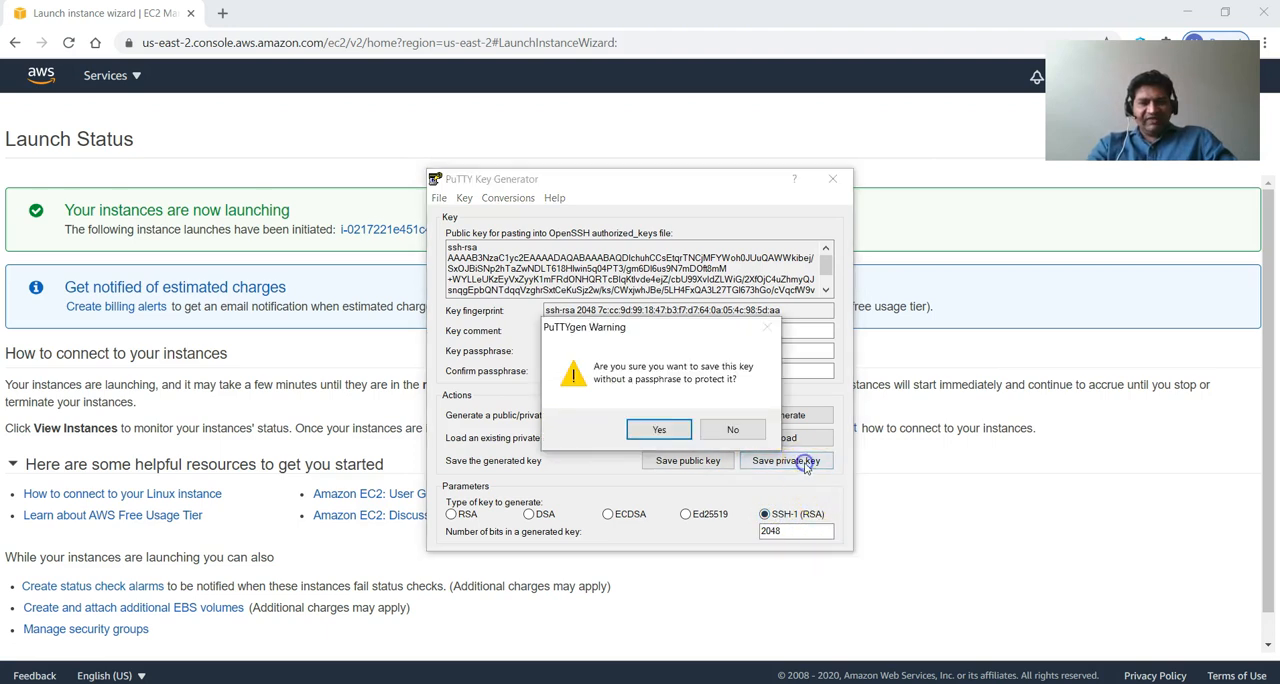
click(660, 431)
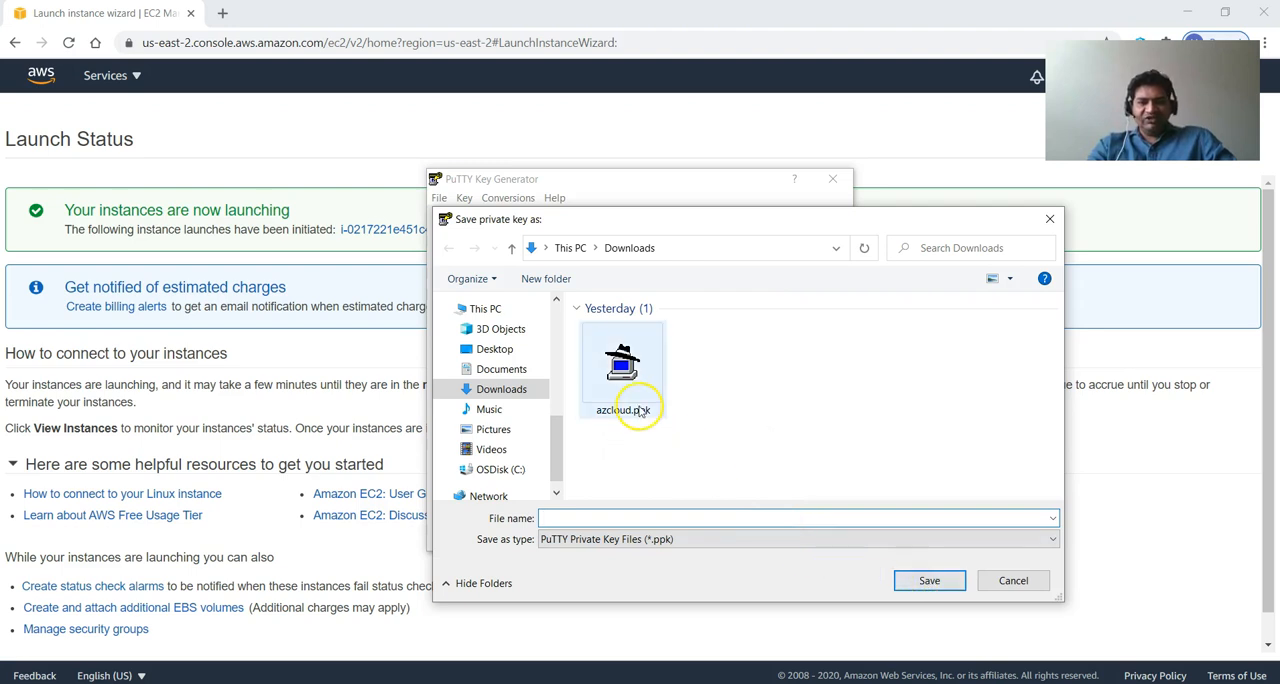
click(1048, 588)
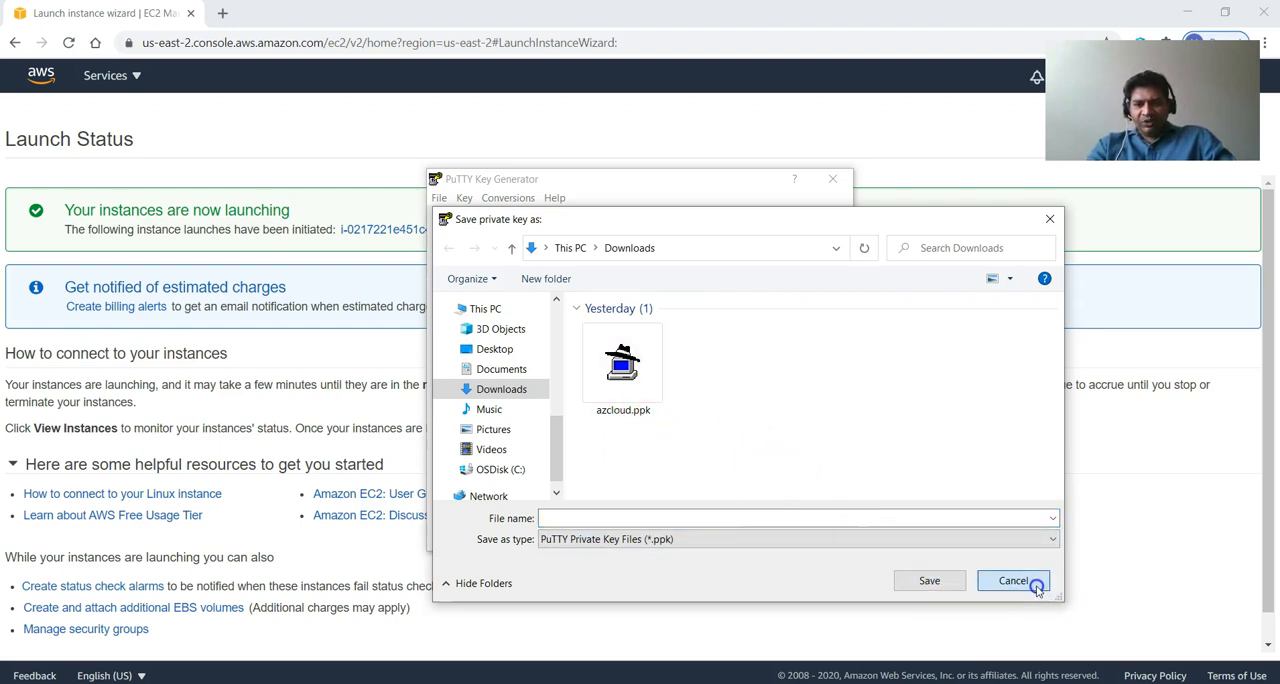
click(841, 179)
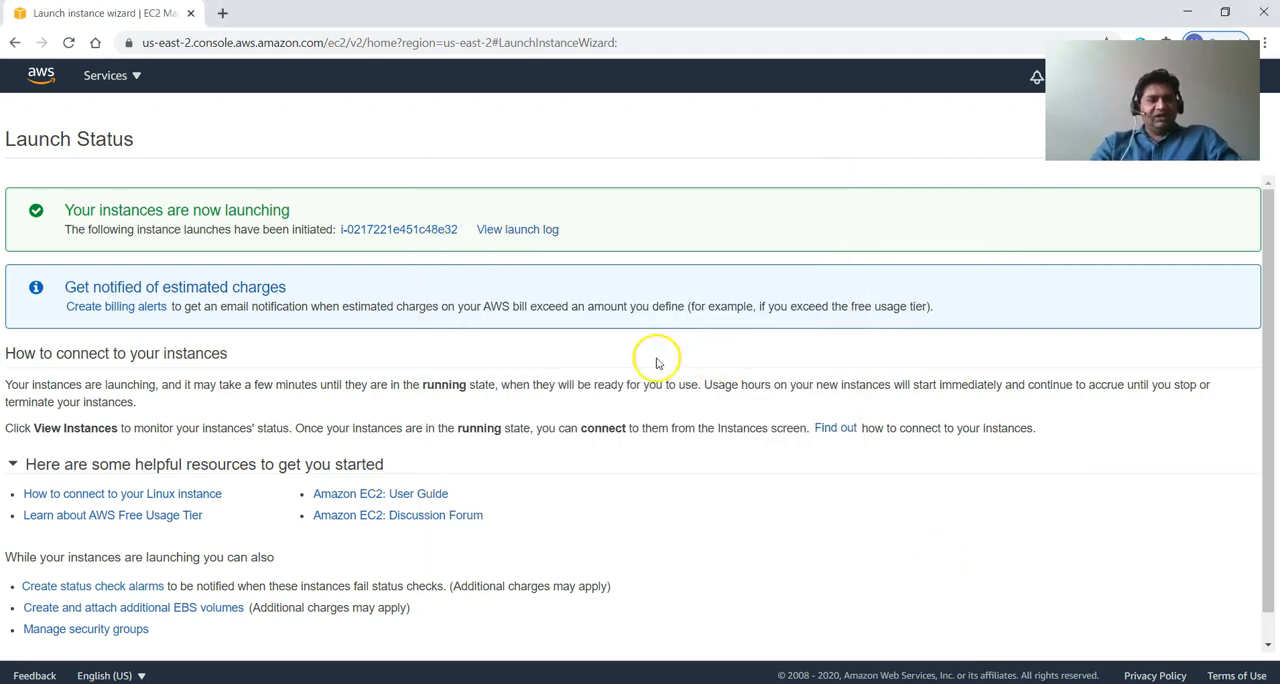
Return to the console home and check the status of database-1 in the RDS databases list.
click(38, 78)
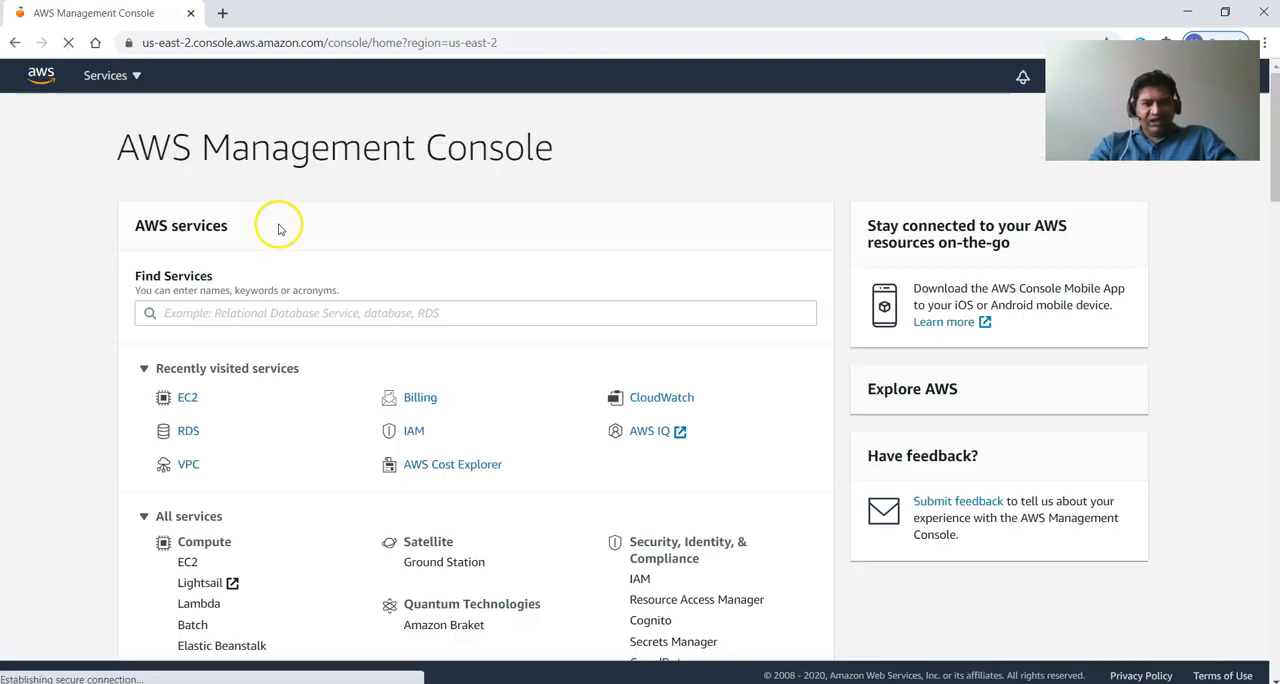
click(192, 428)
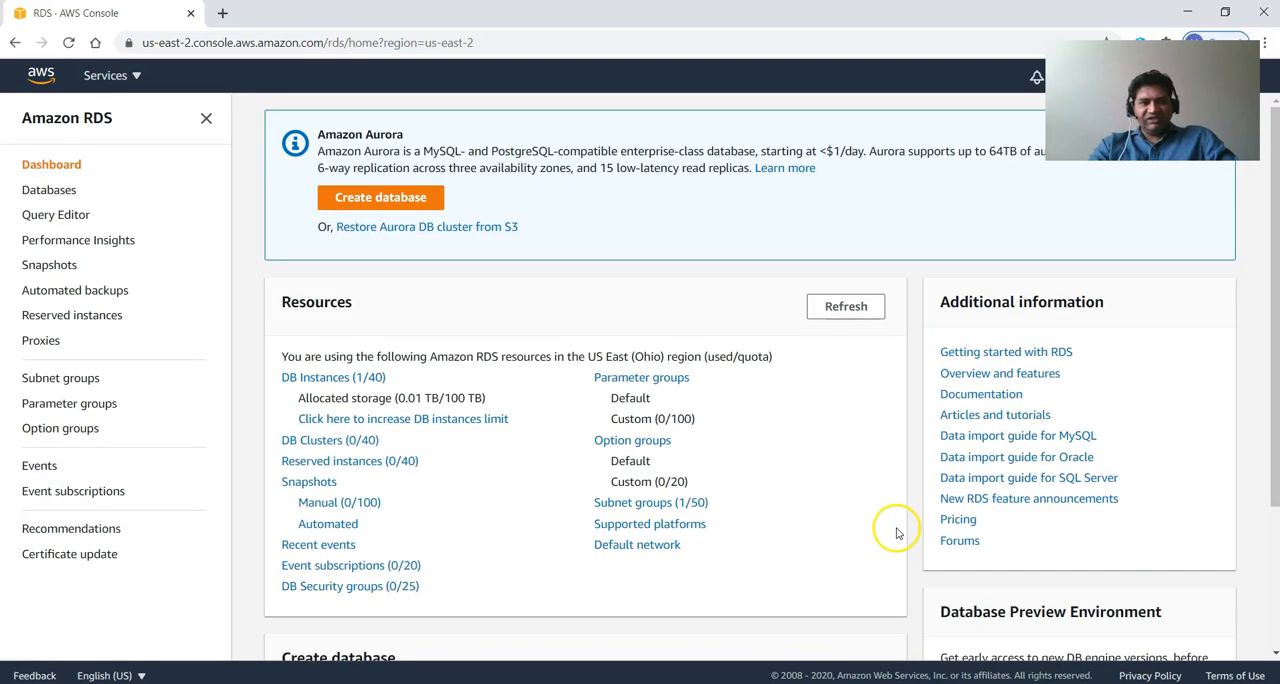
click(48, 190)
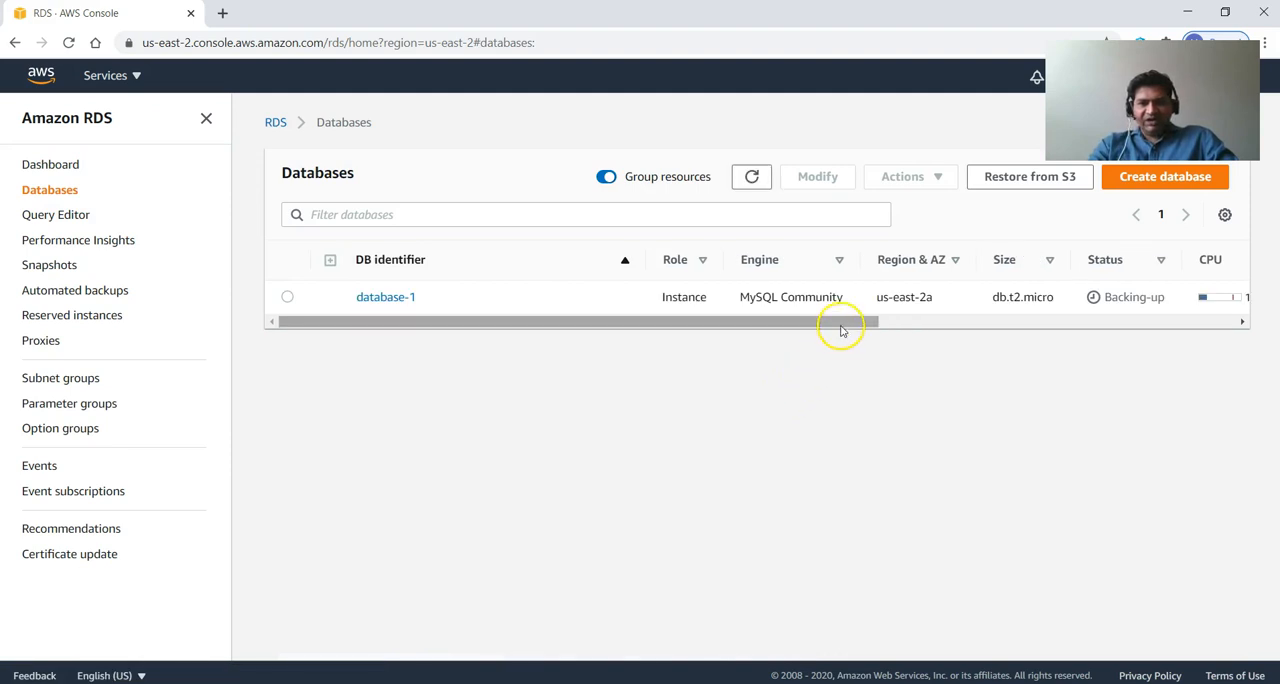
drag(840, 328, 720, 329)
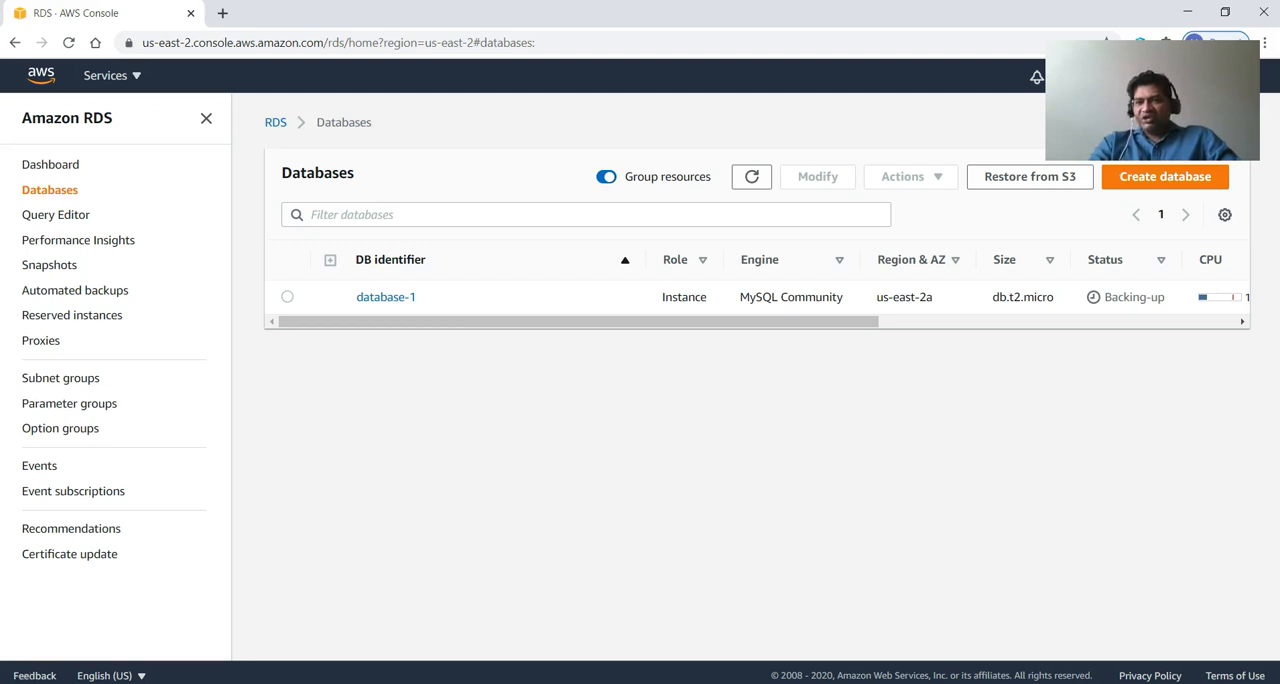
Open PuTTY, and copy the public IPv4 DNS of the azcloud-webserver instance from its details in the EC2 console.
key(super)
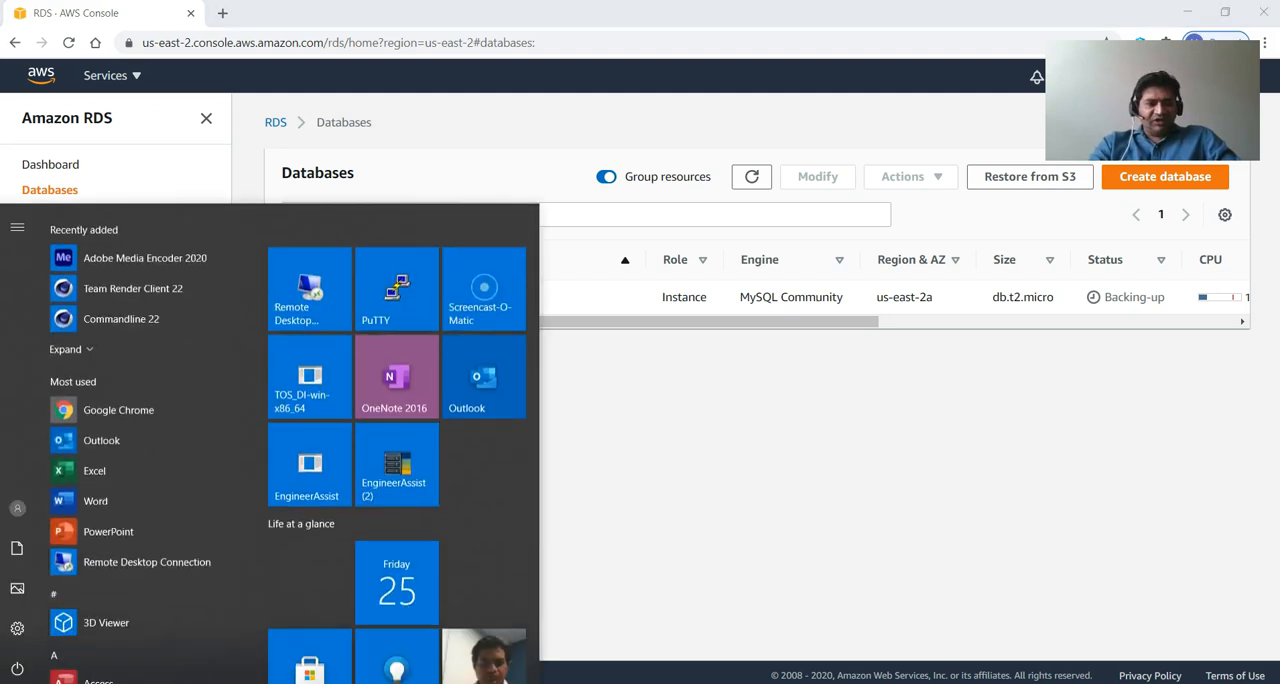
click(383, 317)
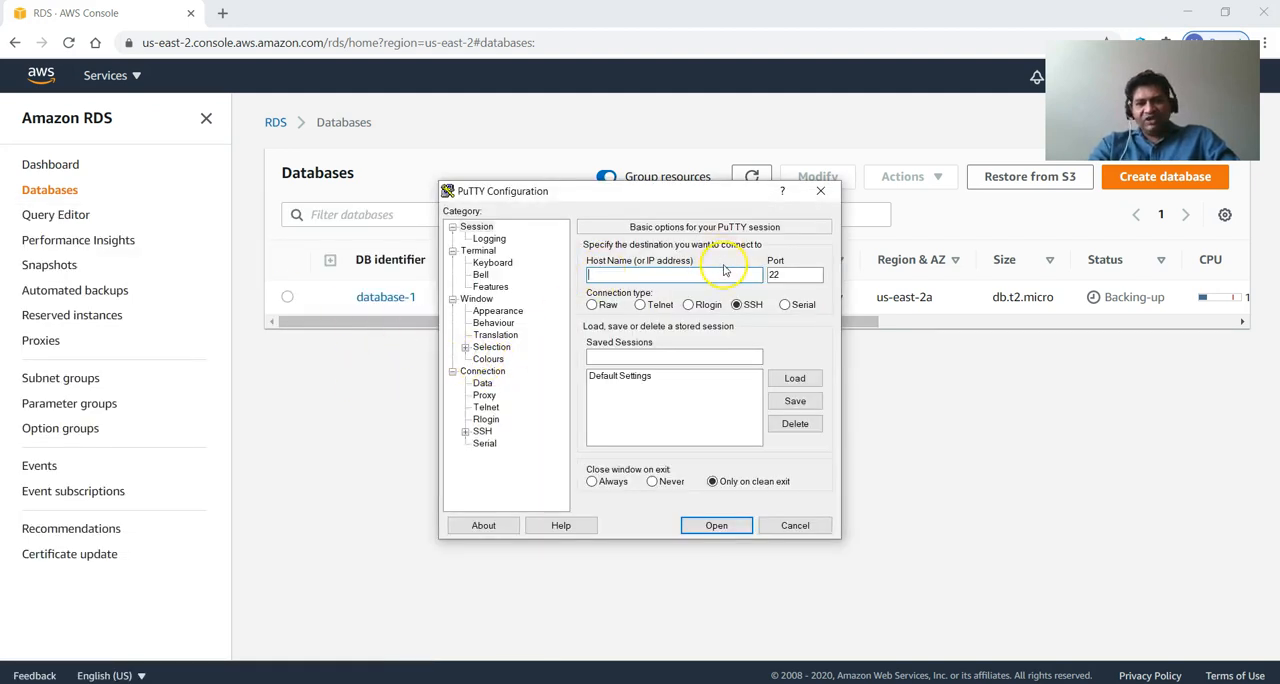
click(43, 80)
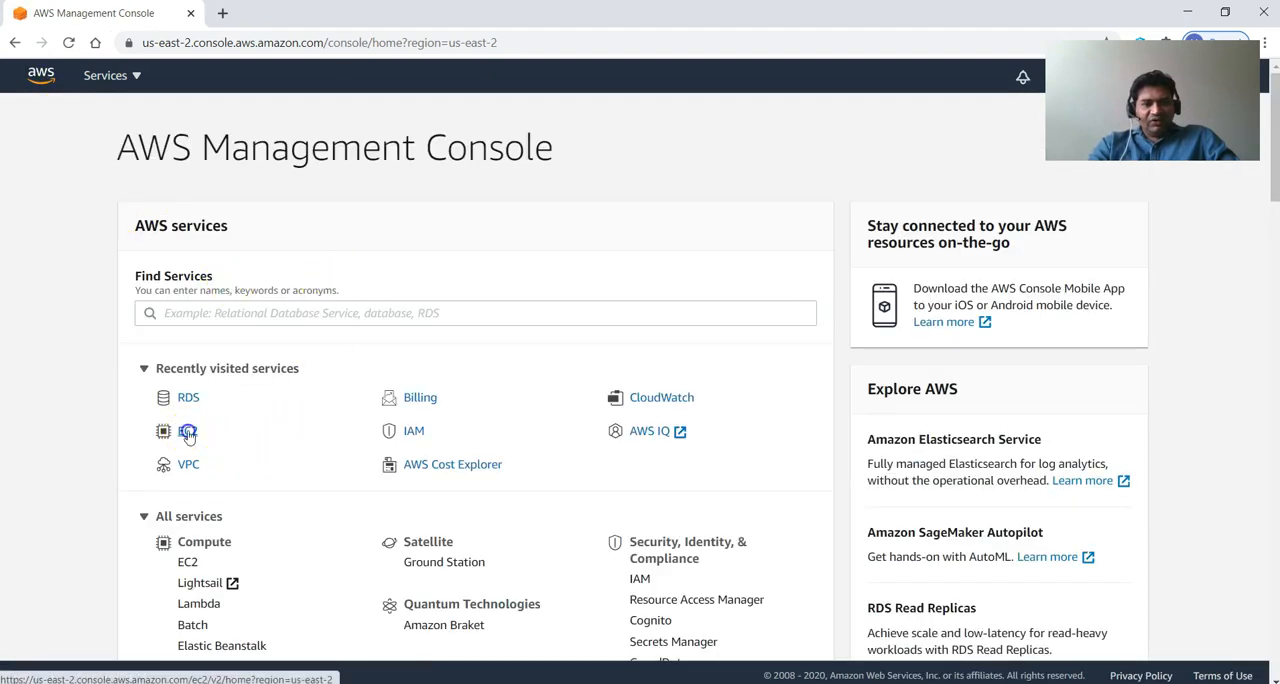
click(188, 430)
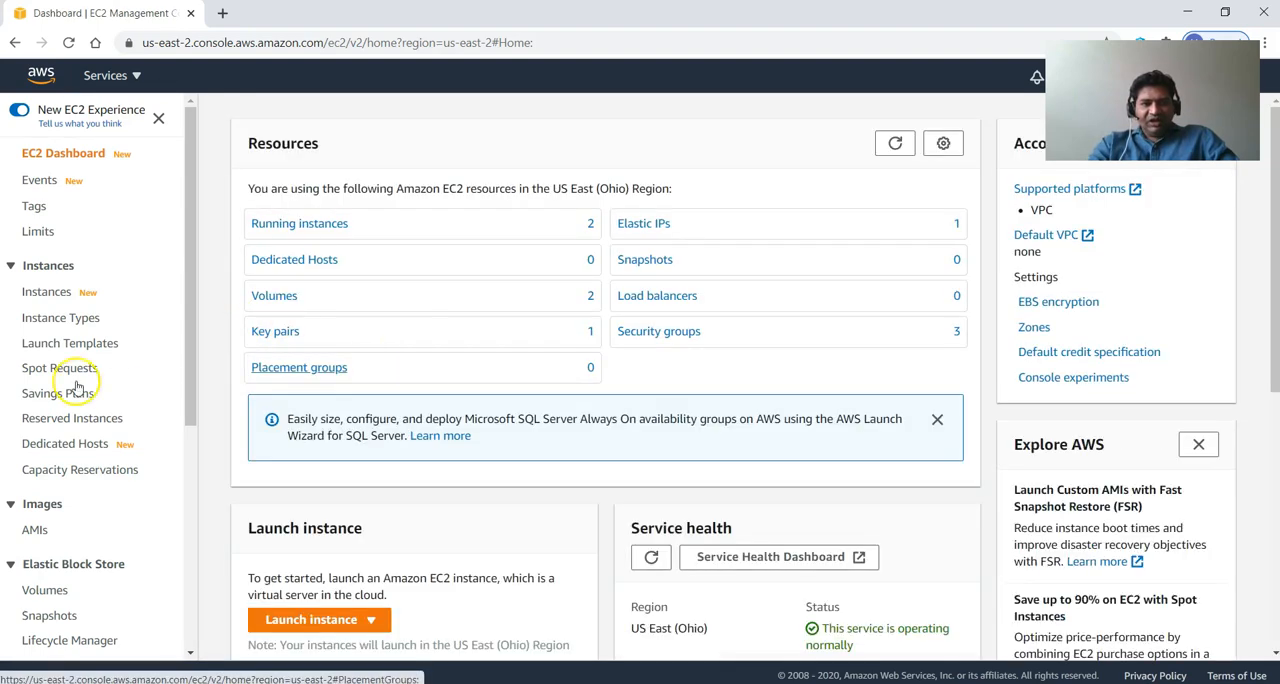
click(44, 294)
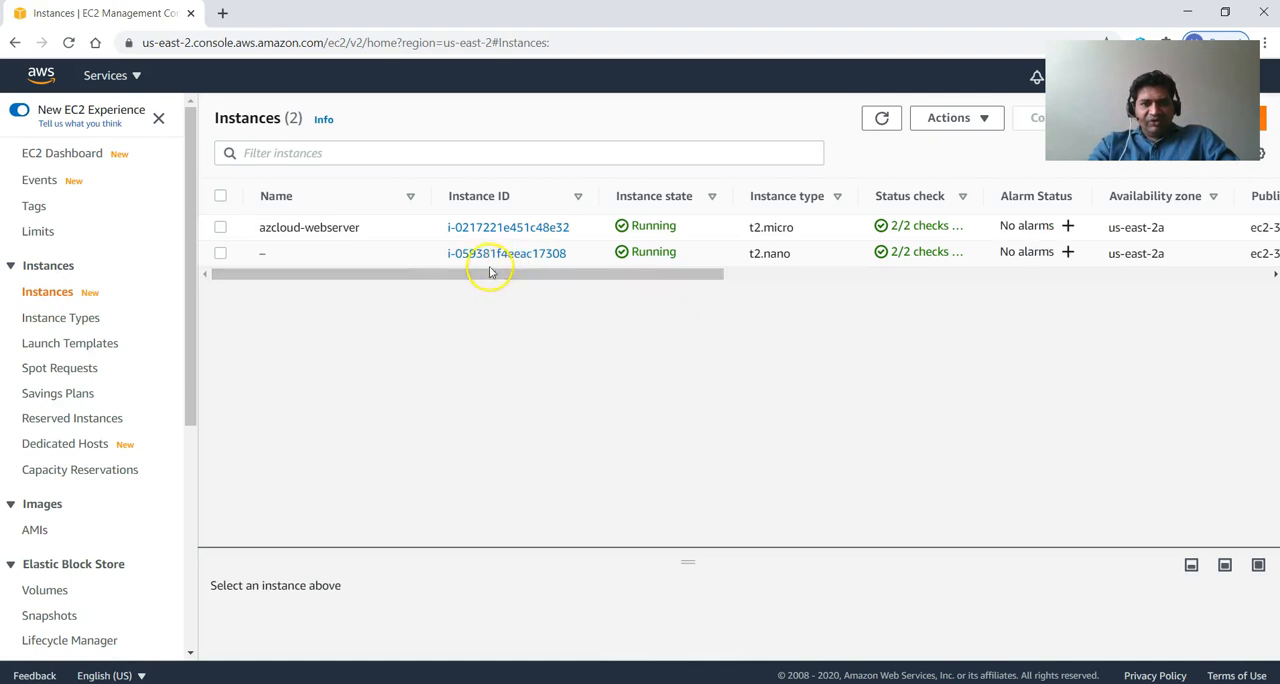
click(485, 228)
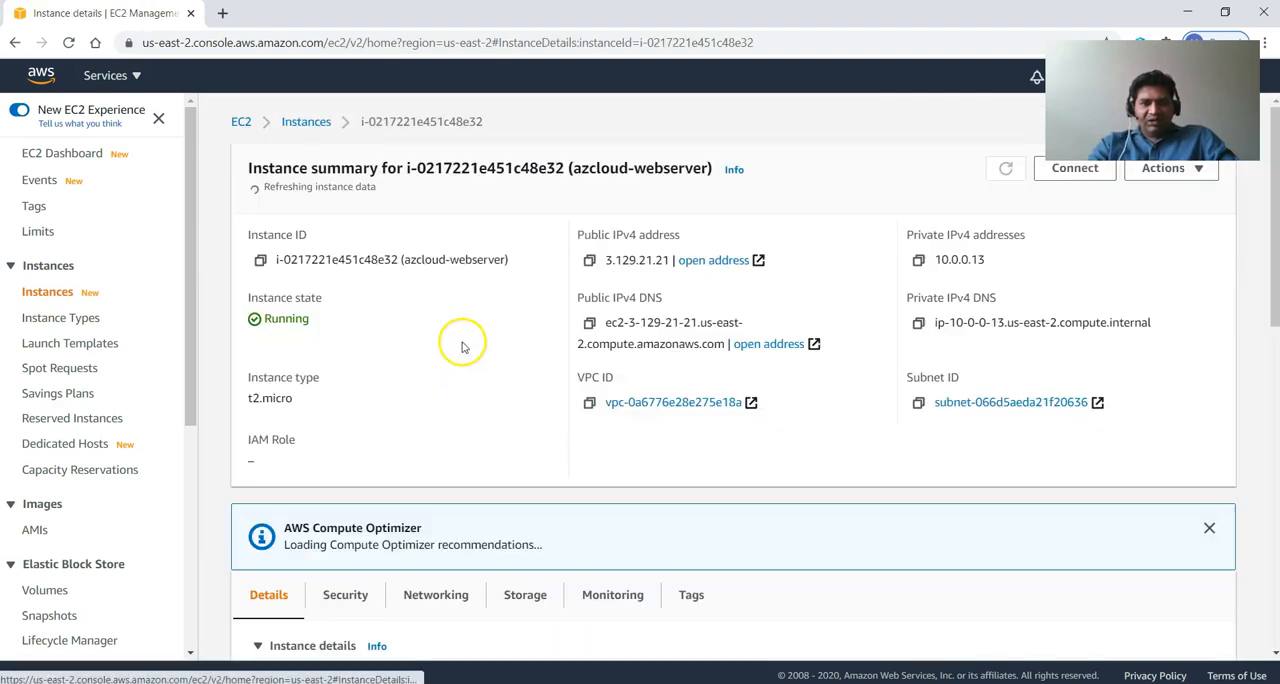
drag(726, 338, 611, 323)
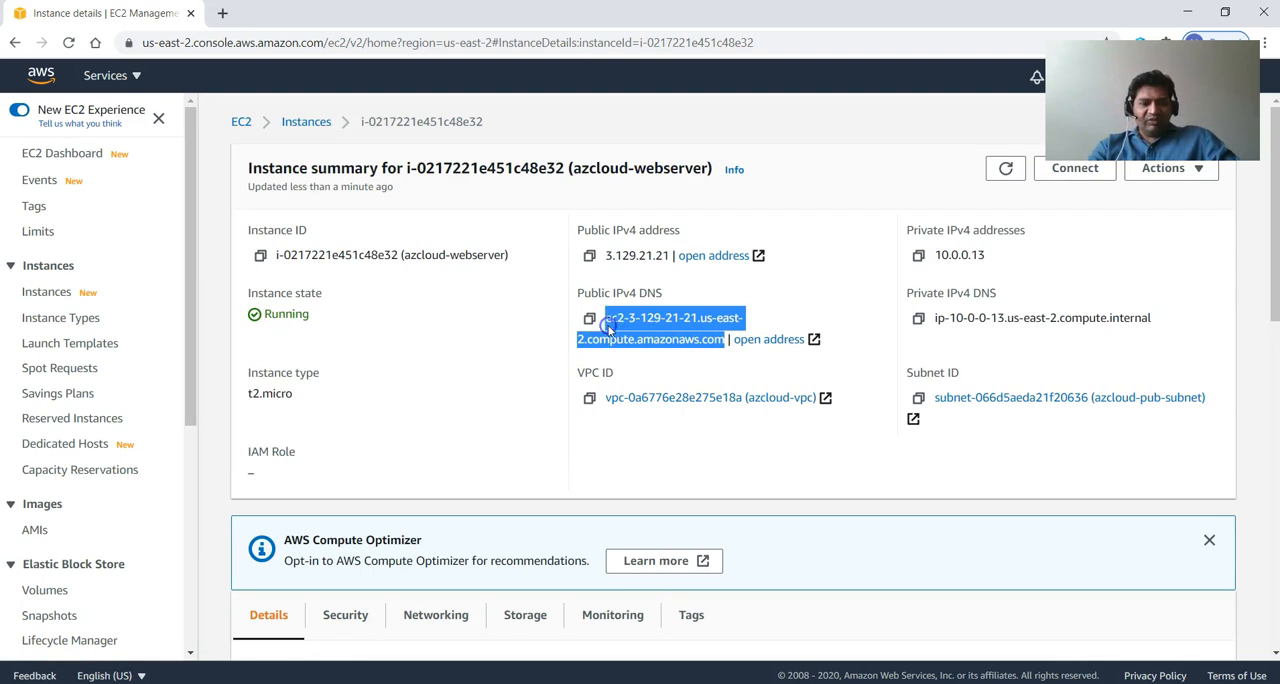
key(alt+Tab)
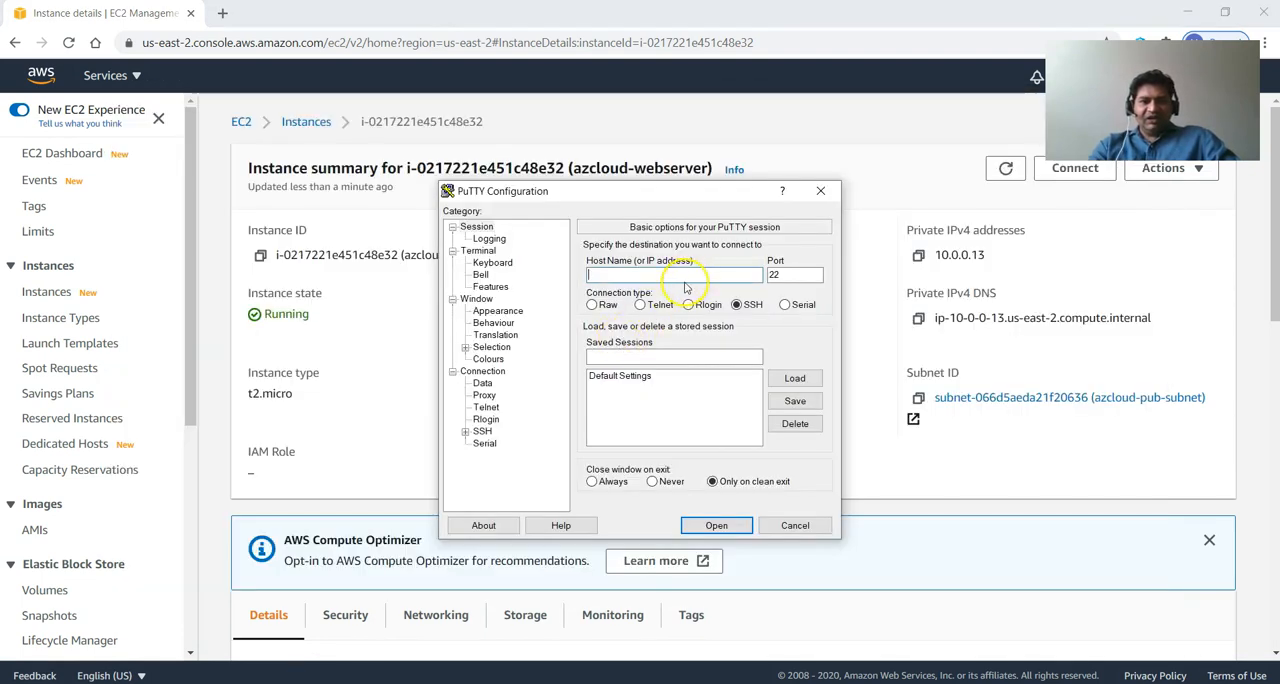
text(ec2)
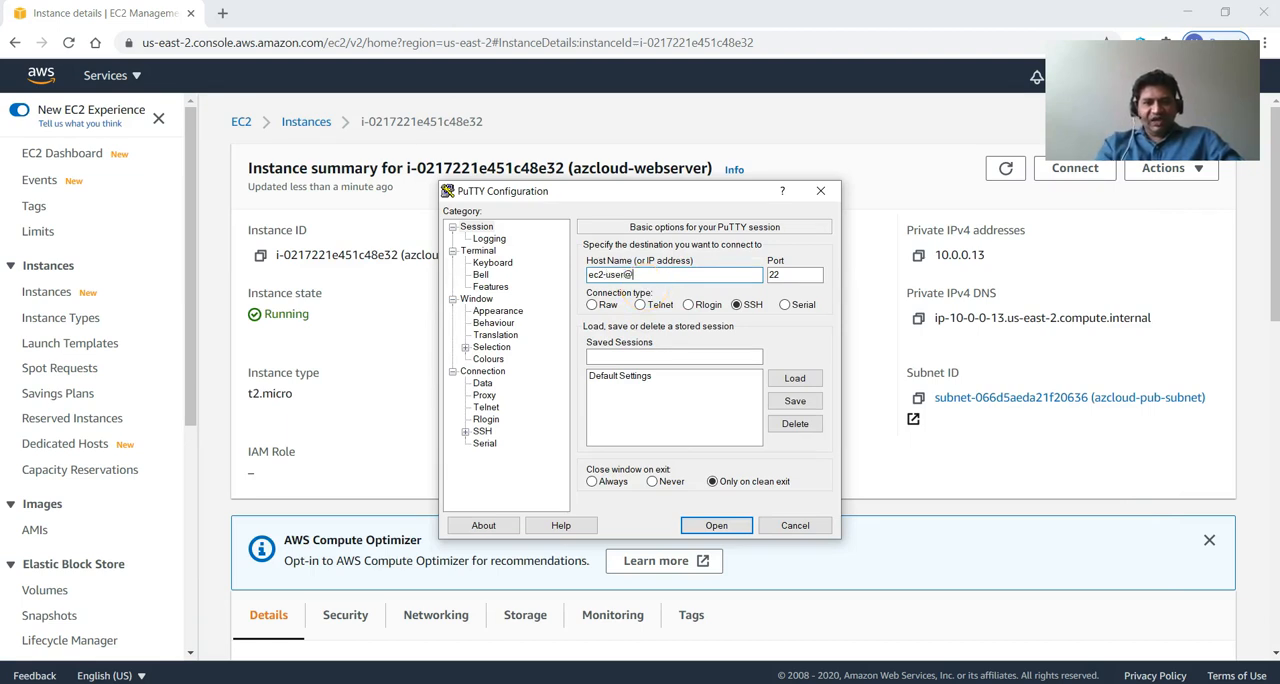
text(-user@)
key(ctrl+v)
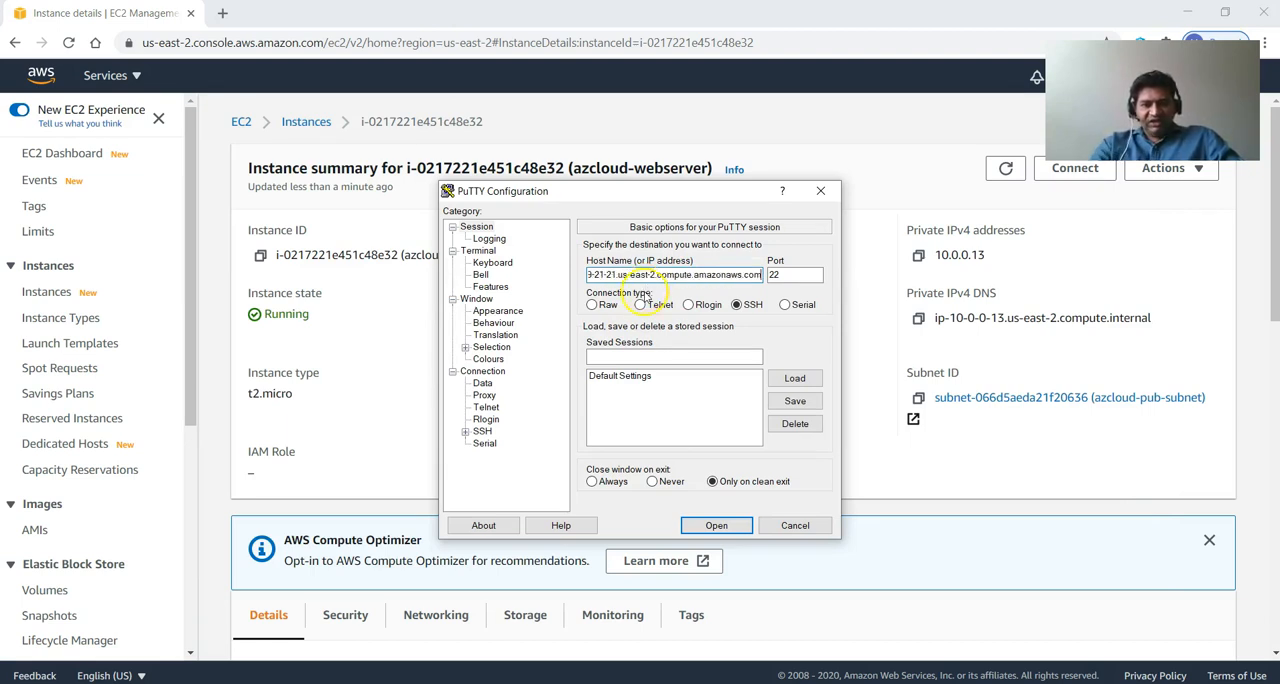
Select azcloud.ppk from Downloads as the private key file for SSH authentication.
click(465, 431)
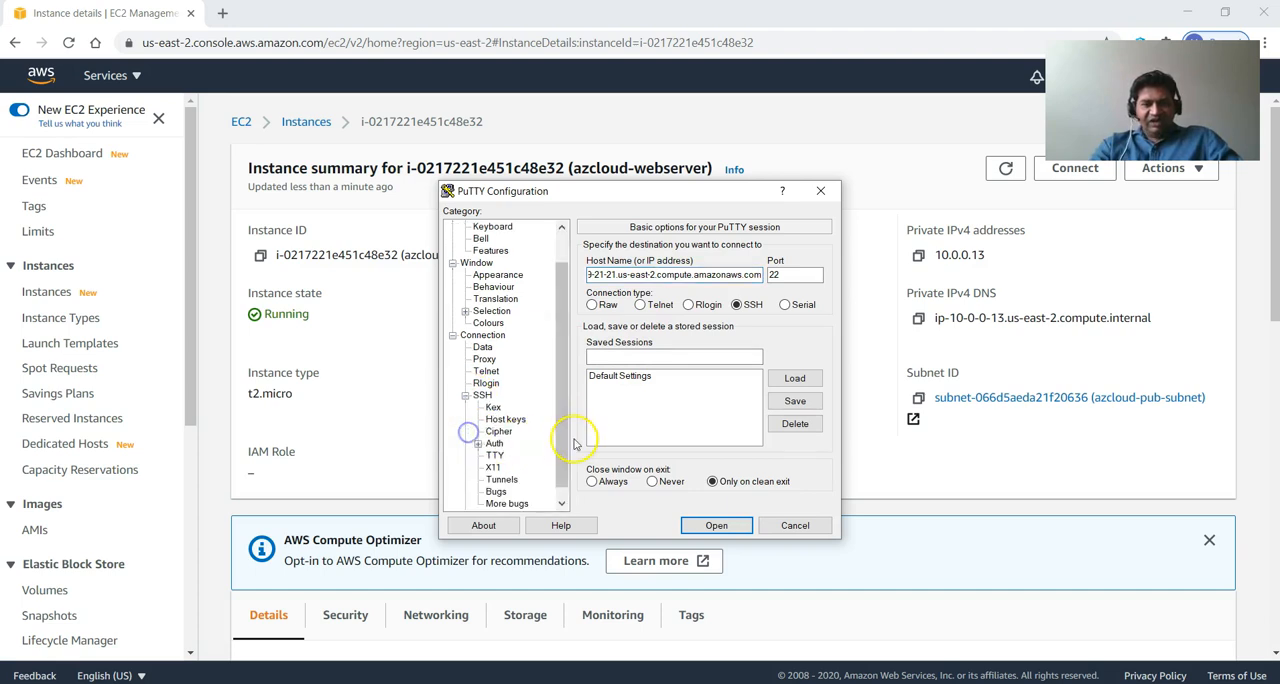
drag(562, 439, 563, 474)
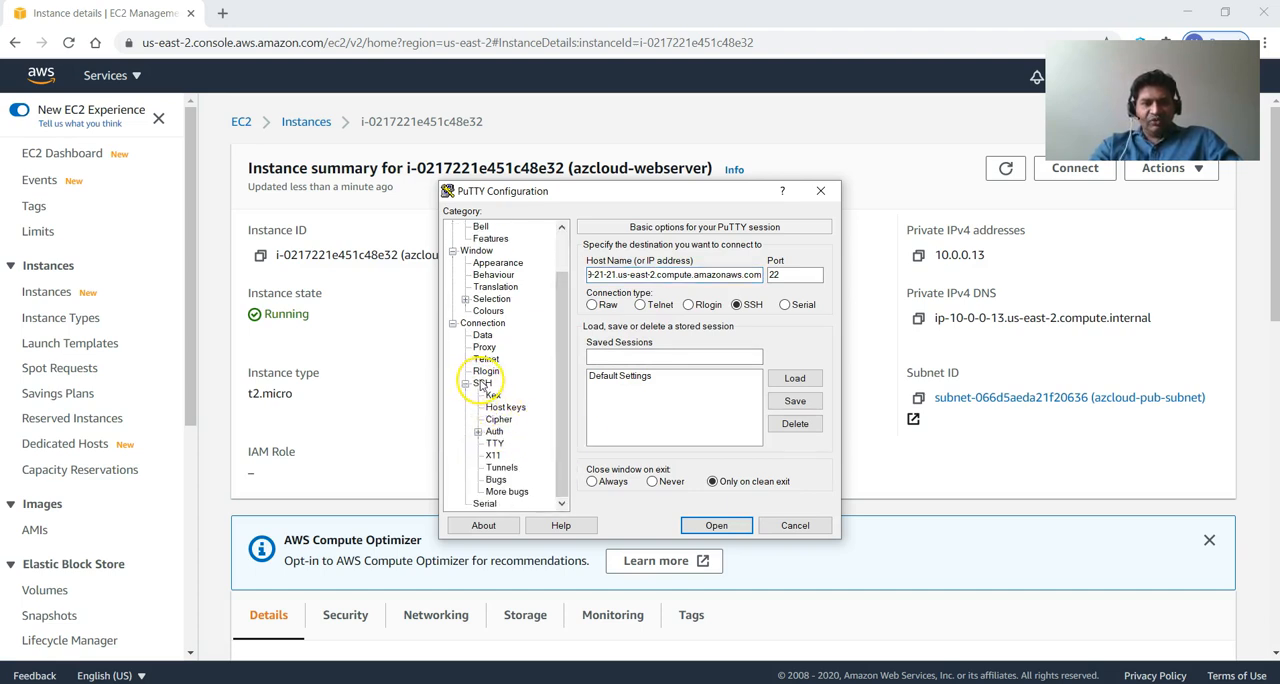
click(494, 431)
click(790, 414)
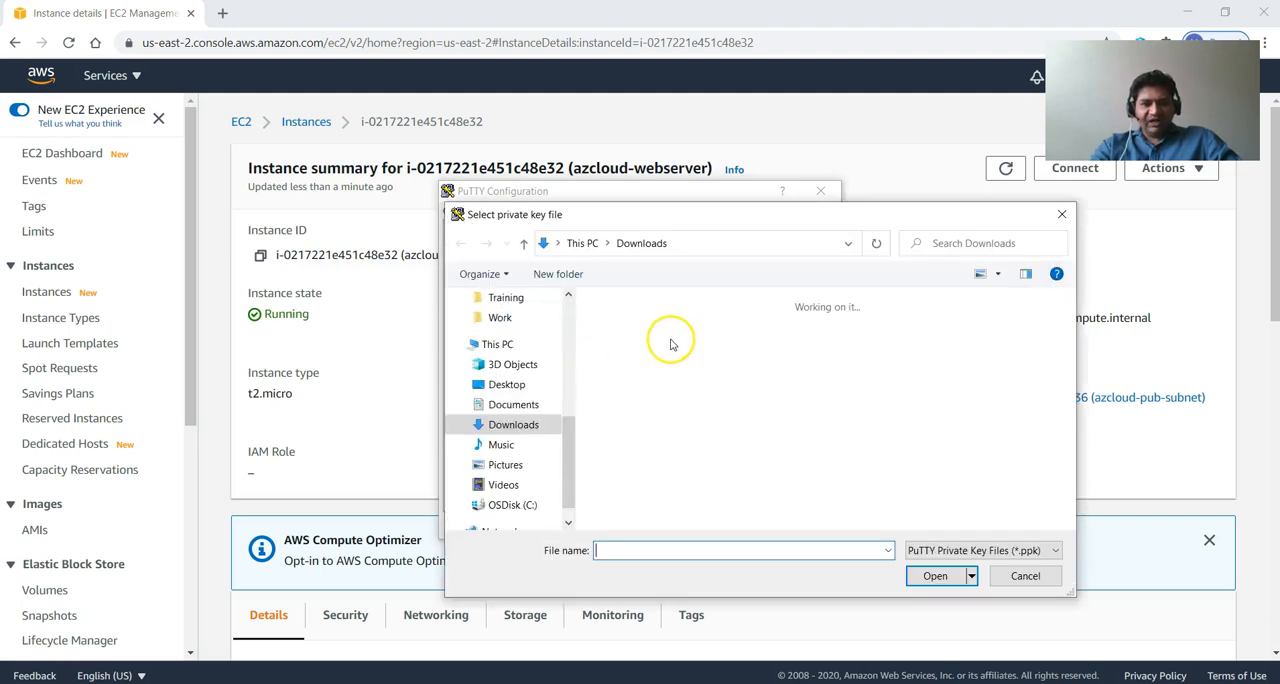
click(668, 345)
click(935, 577)
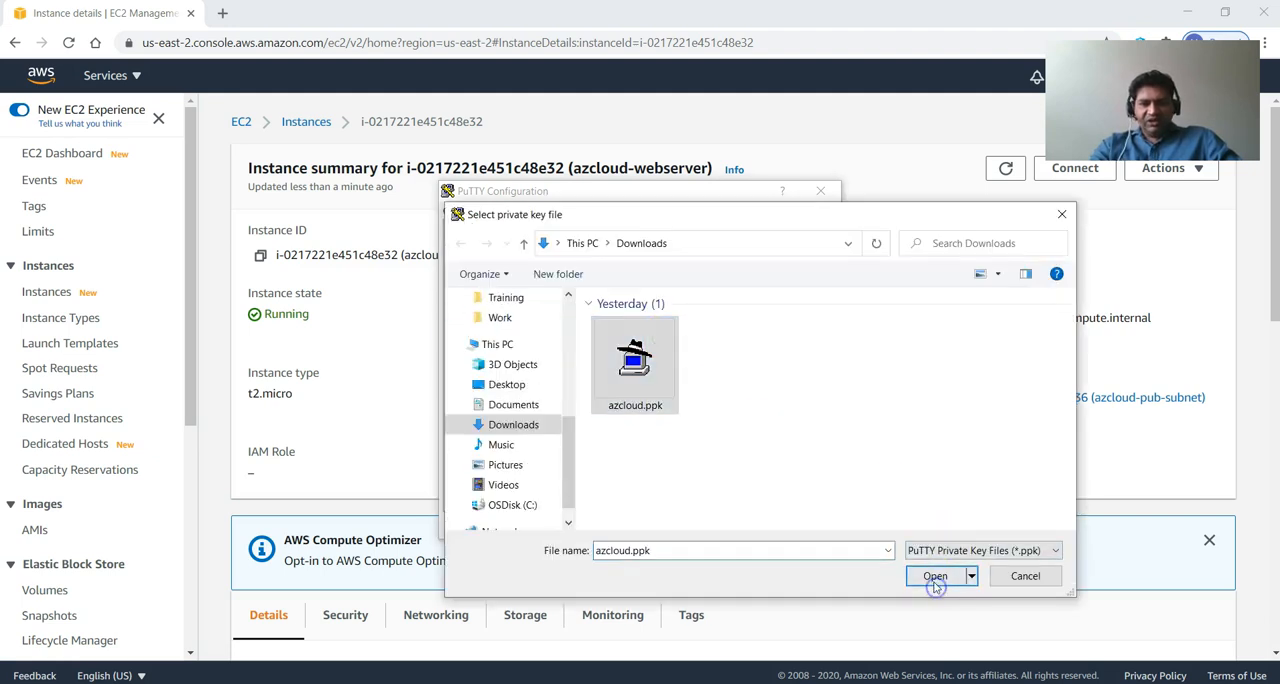
Open the SSH session, trust and cache the server's host key, and move the terminal window toward the middle of the screen.
click(711, 530)
click(714, 529)
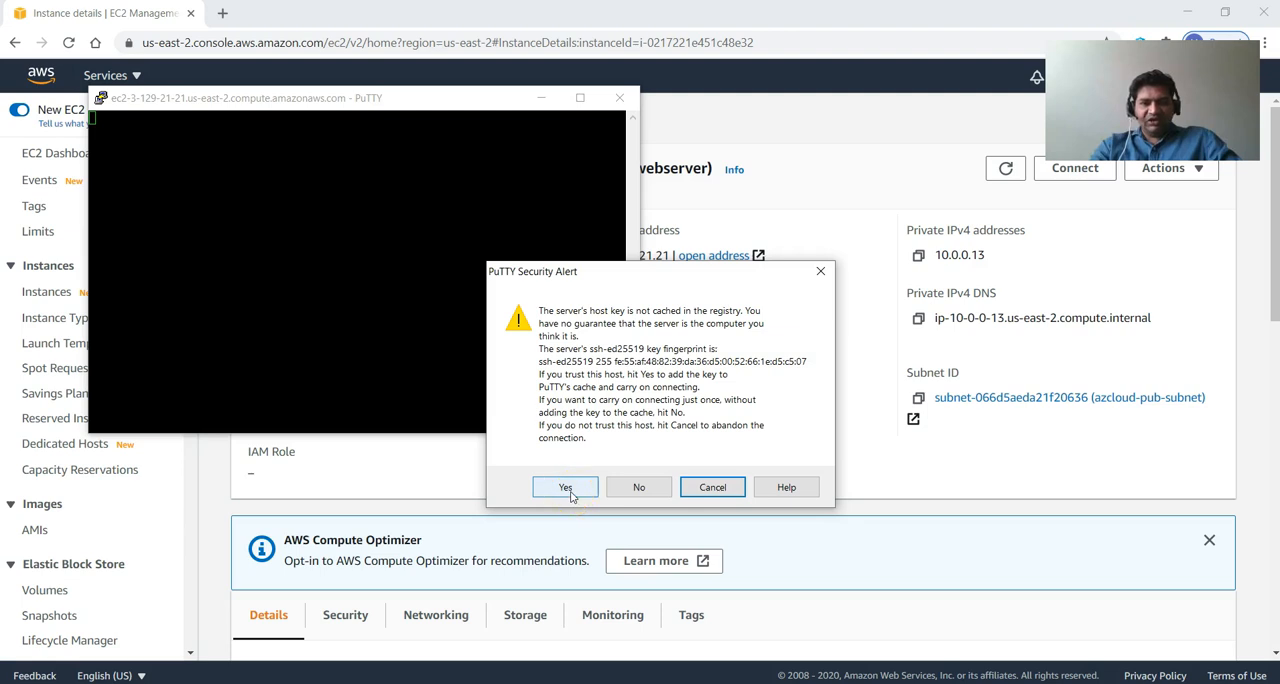
click(566, 488)
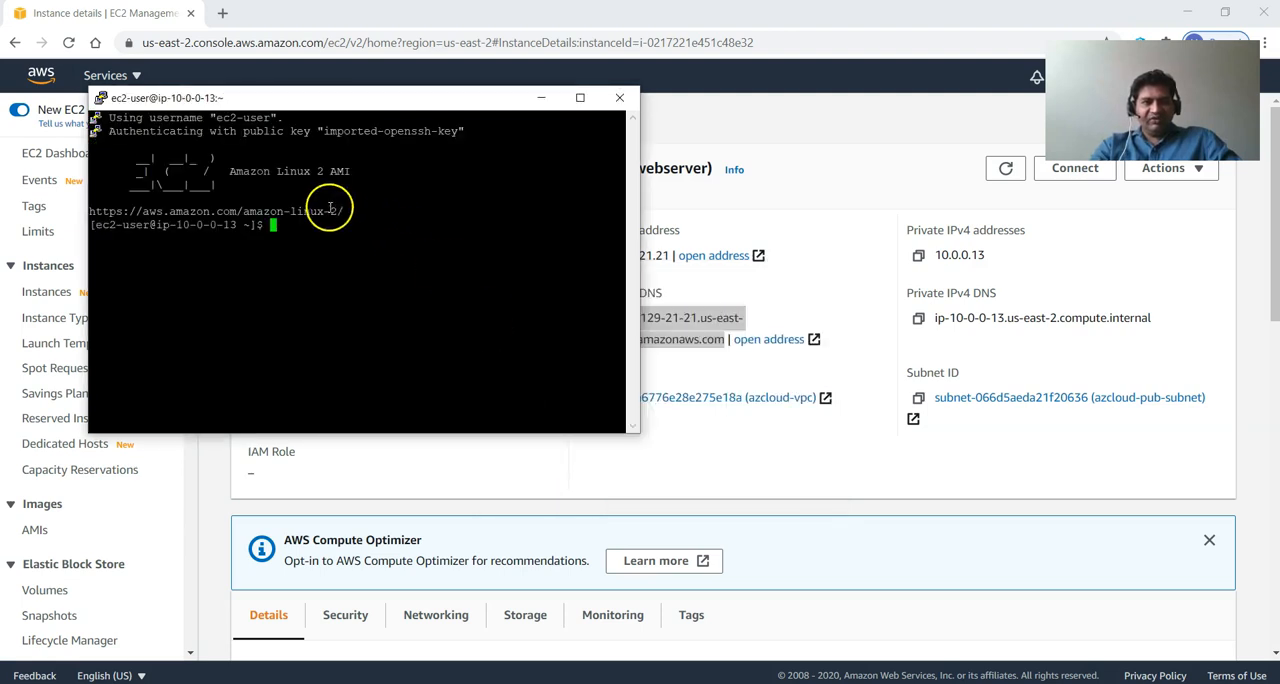
drag(321, 99, 608, 186)
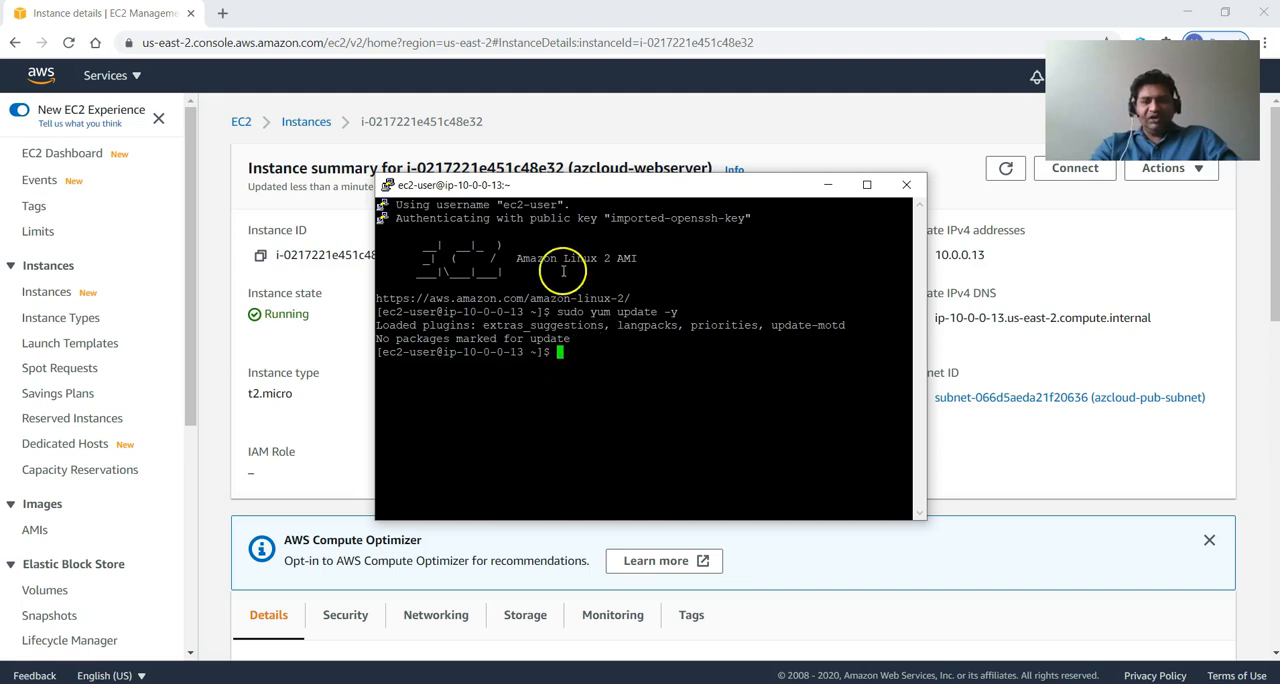
Copy the command "sudo yum install -y httpd24 php72 php72-mysqlnd" from commands.txt in Notepad++ and paste it into the PuTTY terminal.
key(alt+Tab)
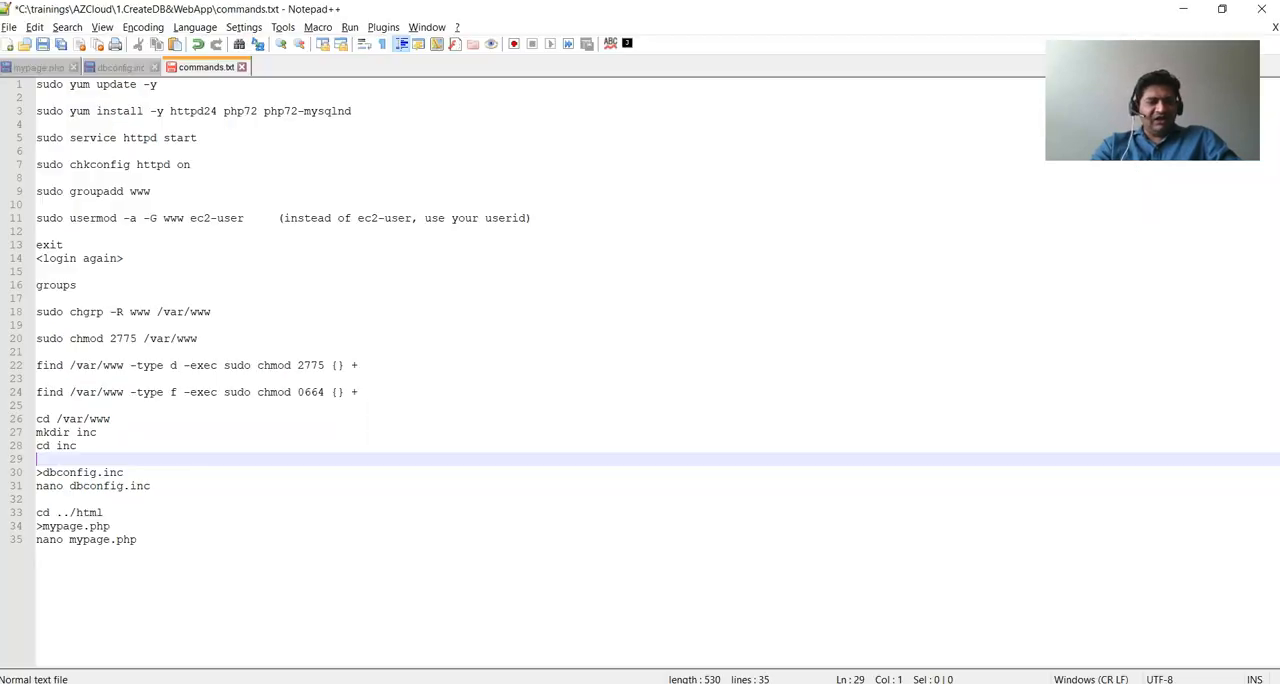
drag(352, 111, 10, 112)
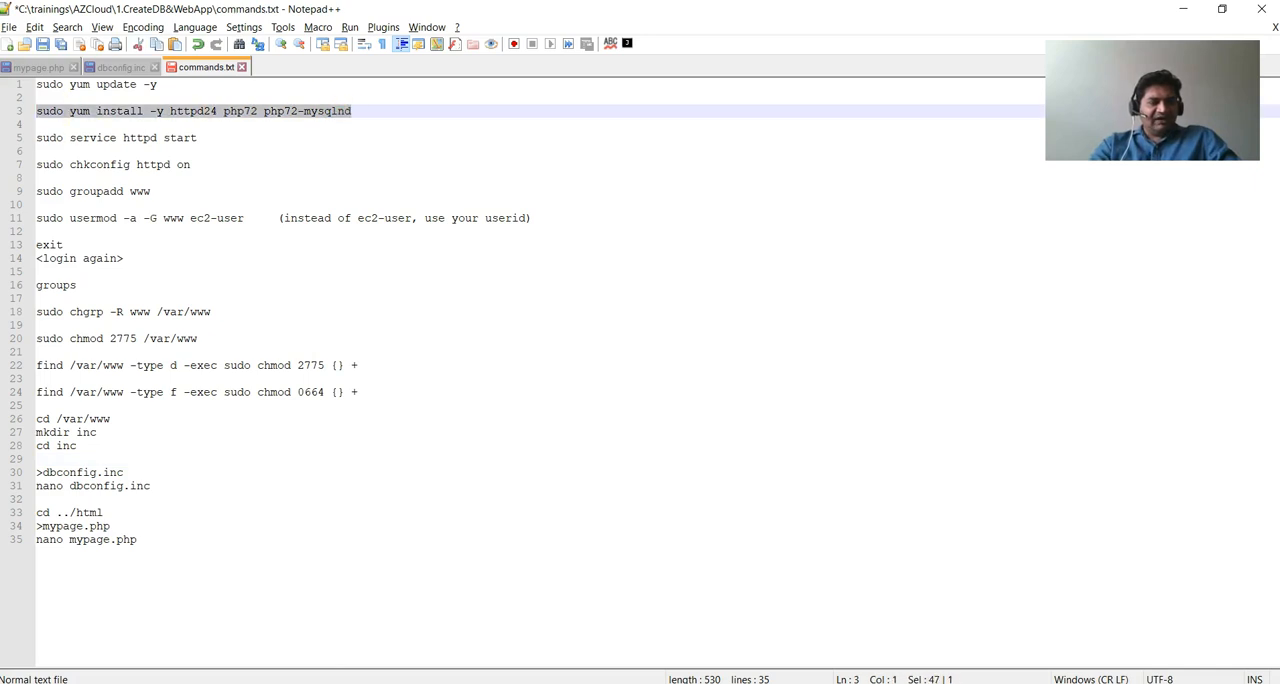
key(alt+Tab)
right_click(795, 432)
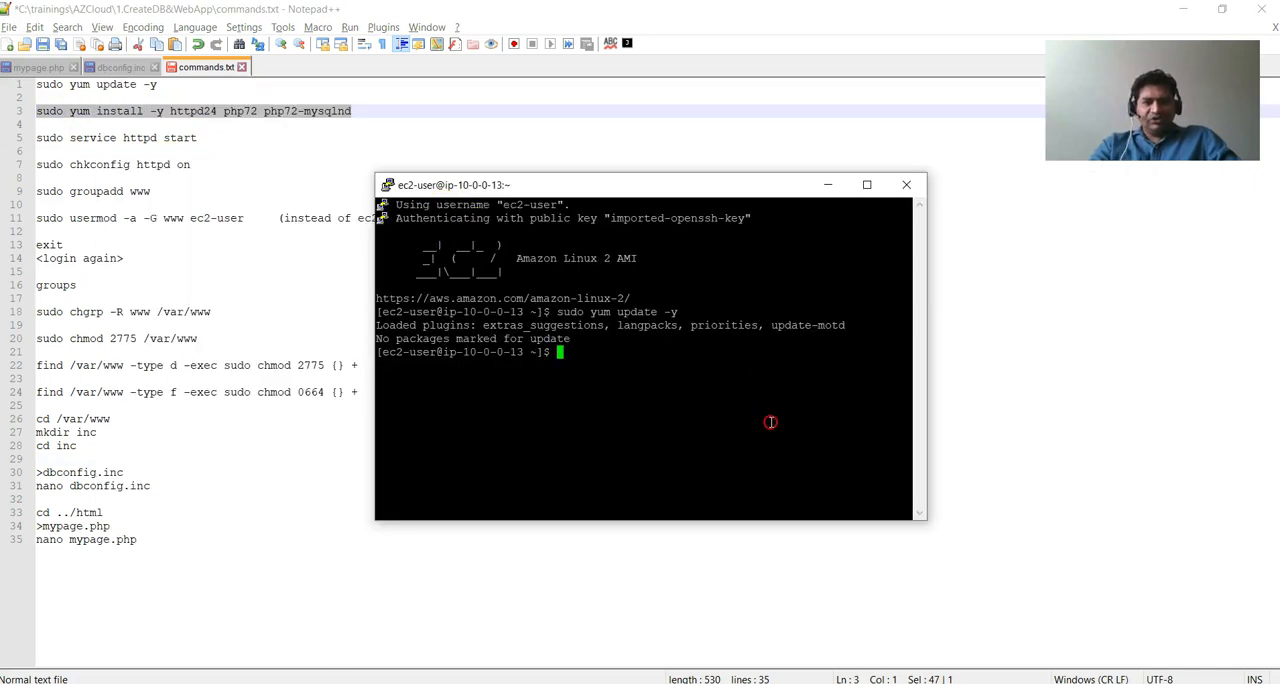
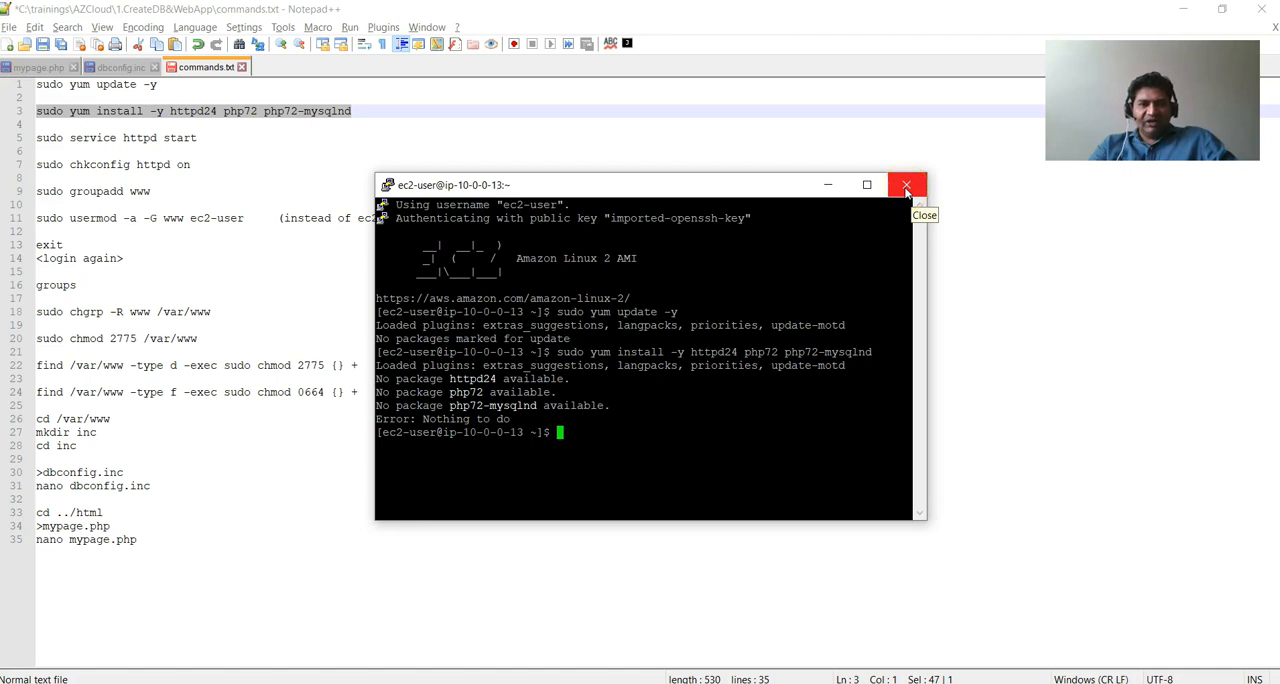
End the ec2-user SSH session with the exit command and switch to the EC2 console in the browser.
click(905, 188)
click(775, 432)
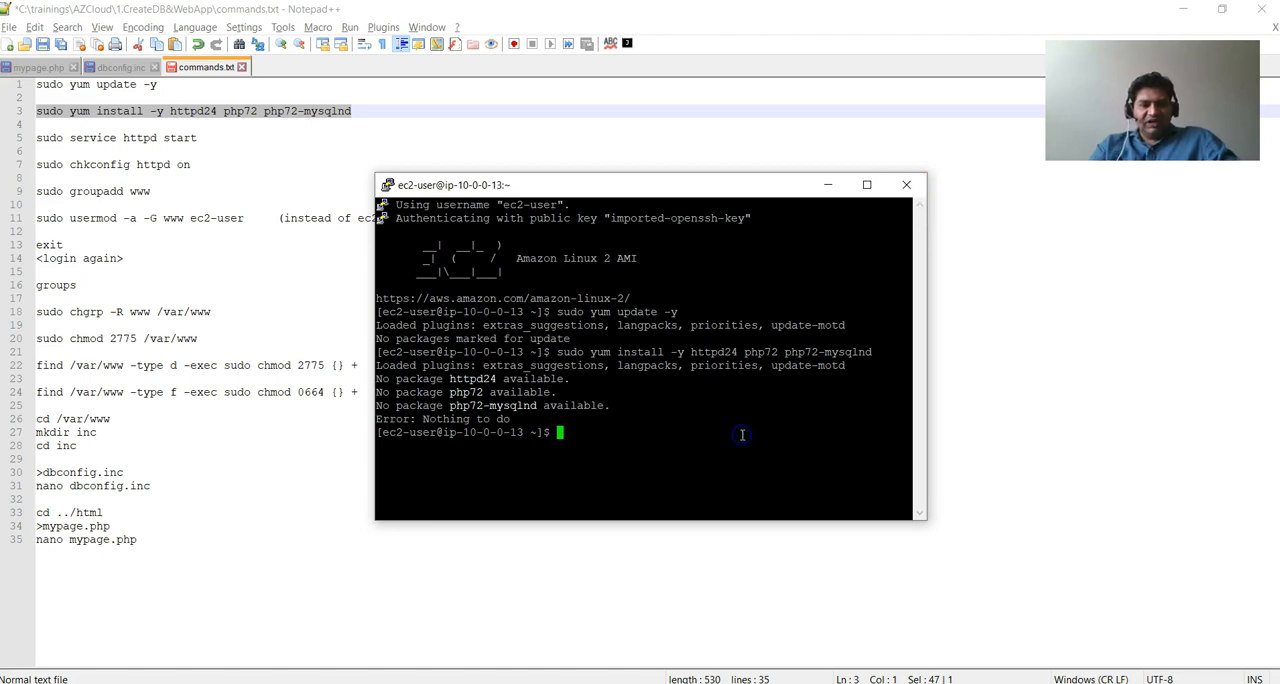
text(exit)
key(Return)
key(alt+Tab)
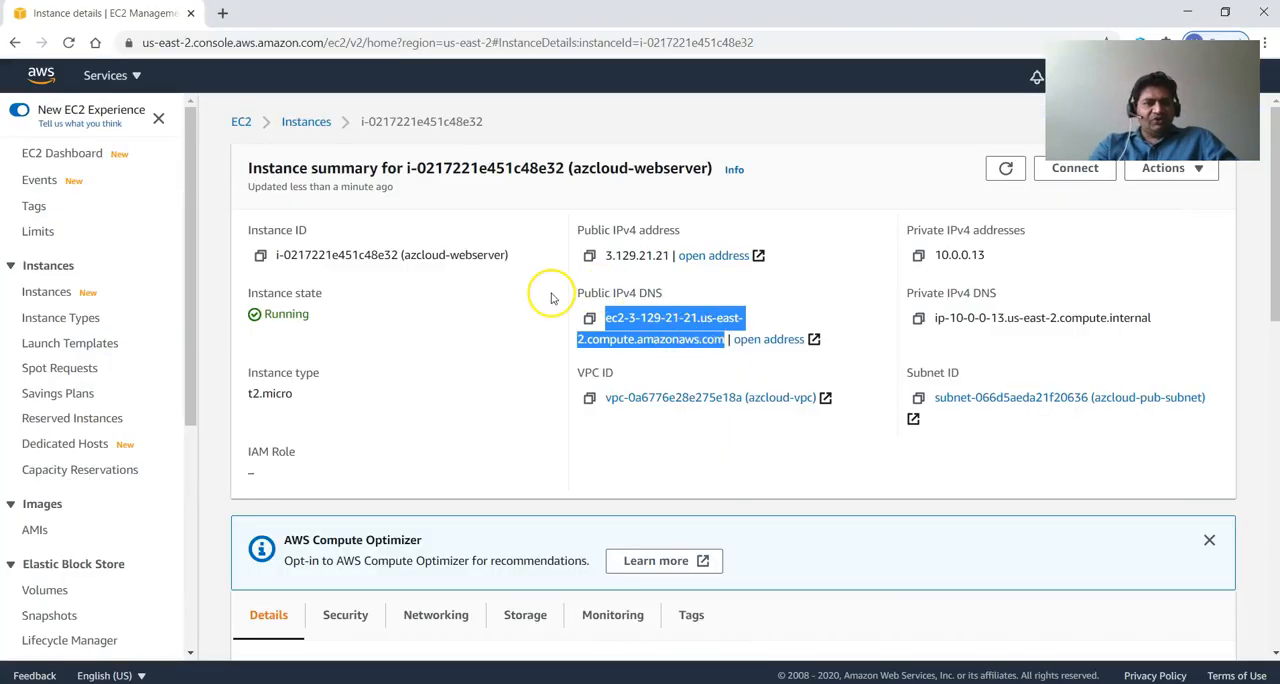
Go to the EC2 dashboard from the AWS console home and start launching a new instance.
click(41, 75)
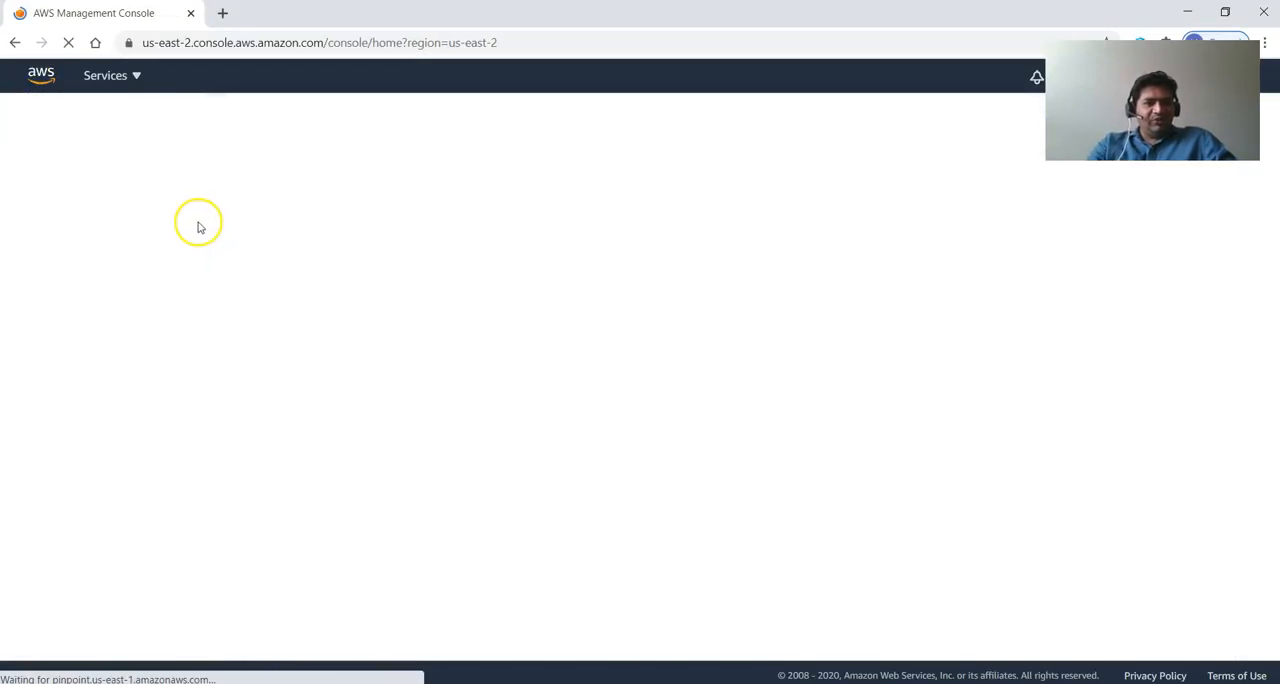
click(178, 401)
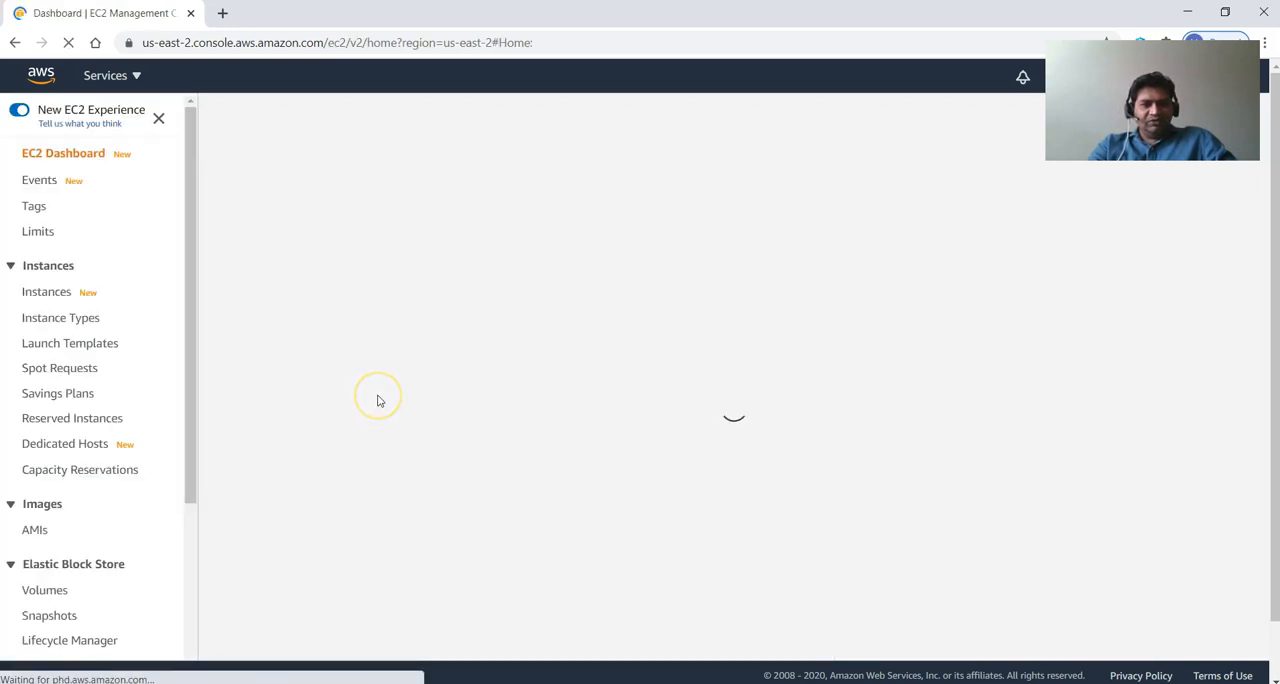
scroll(377, 404, down, 2)
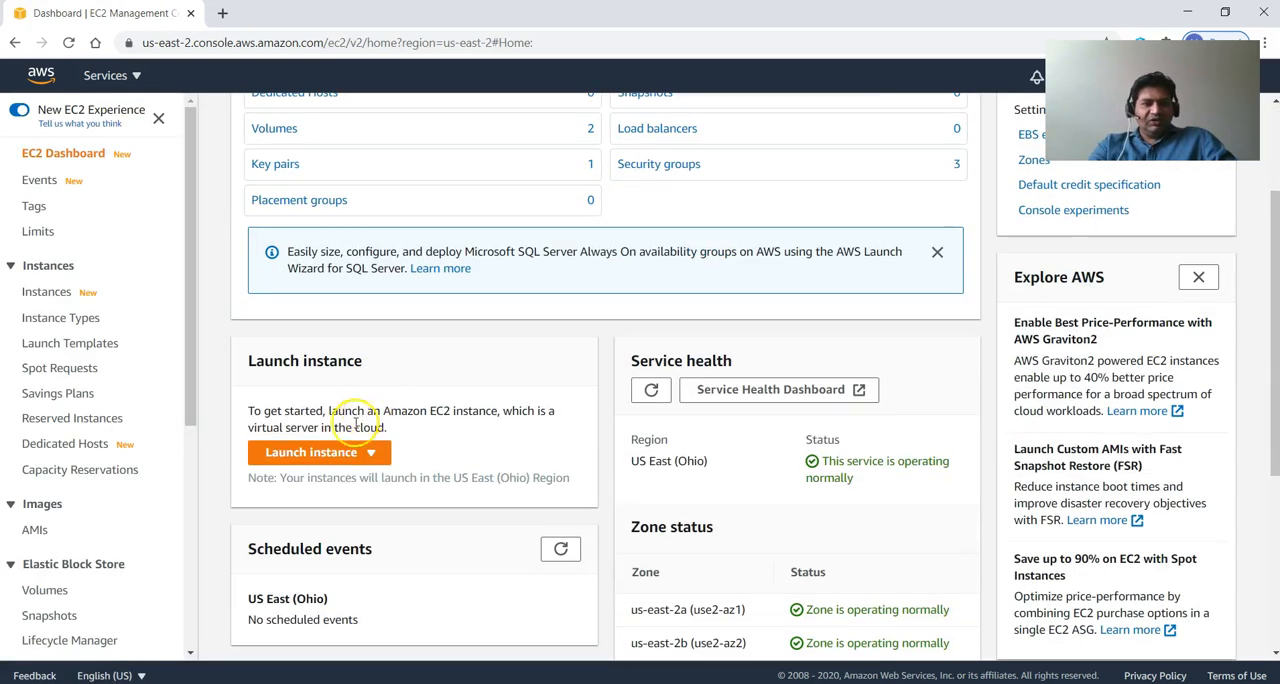
click(329, 455)
click(375, 488)
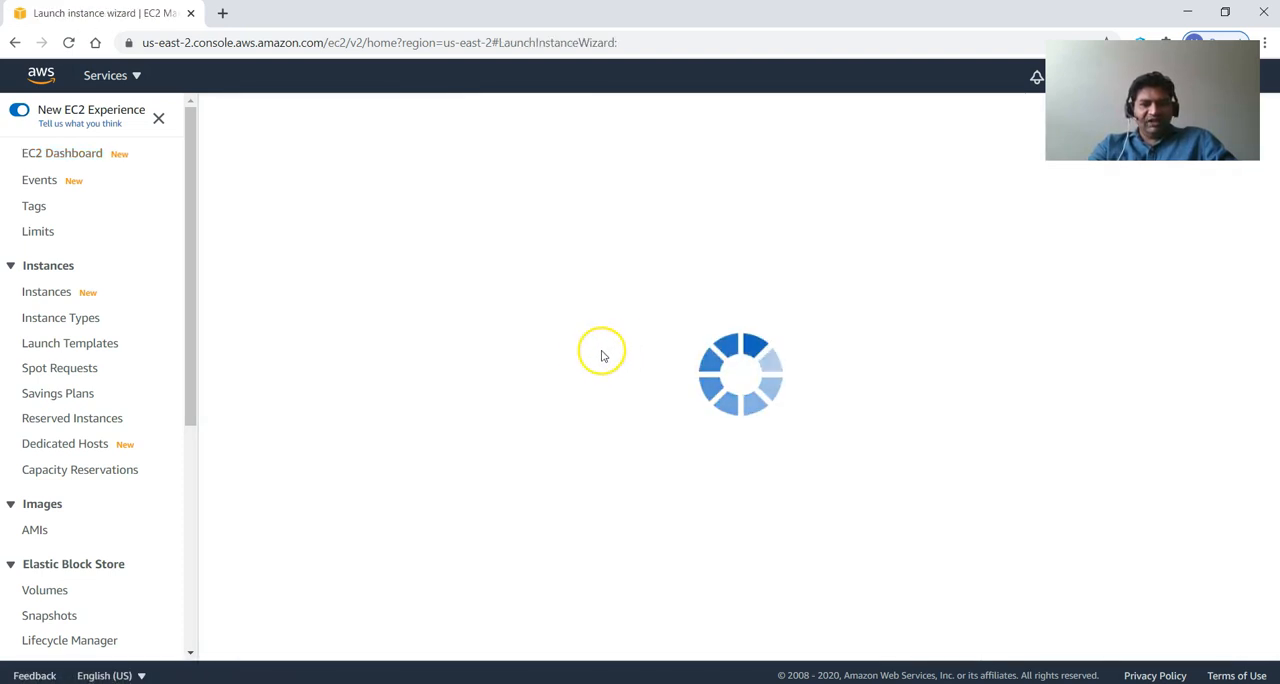
Choose Amazon Linux AMI 2018.03.0 (HVM), SSD Volume Type, and continue to instance details with the t2.micro type.
scroll(458, 430, down, 2)
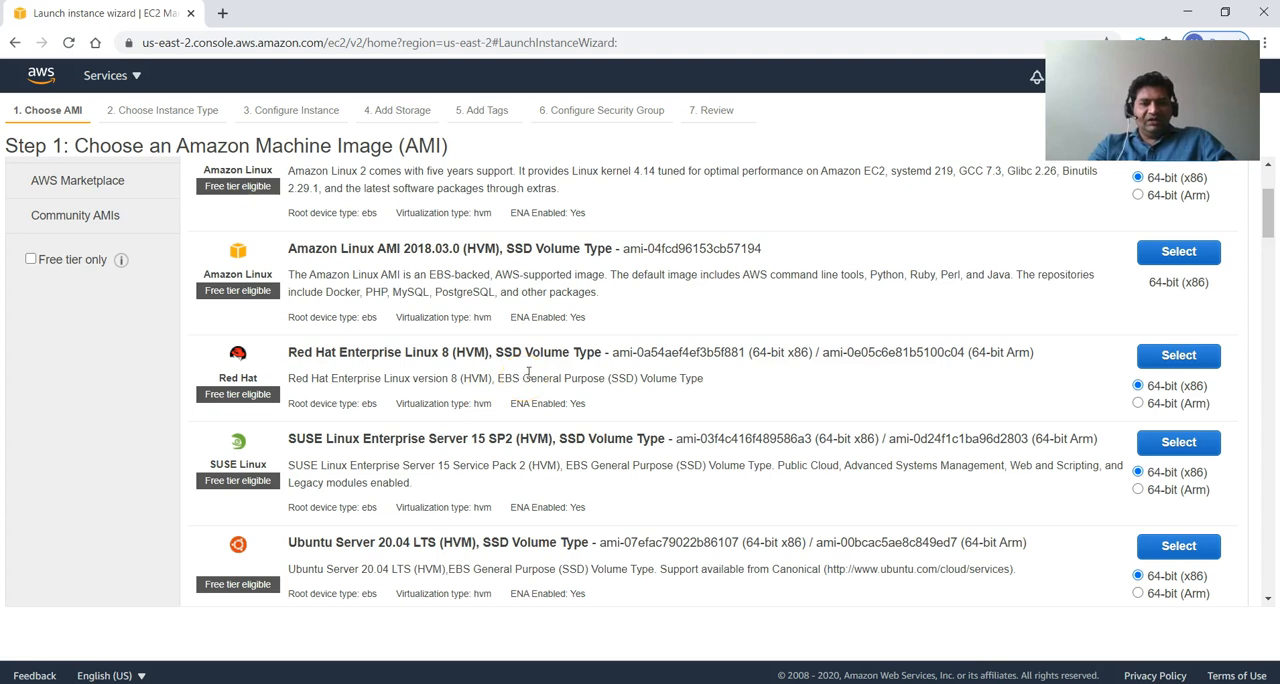
scroll(528, 372, down, 1)
scroll(528, 375, up, 2)
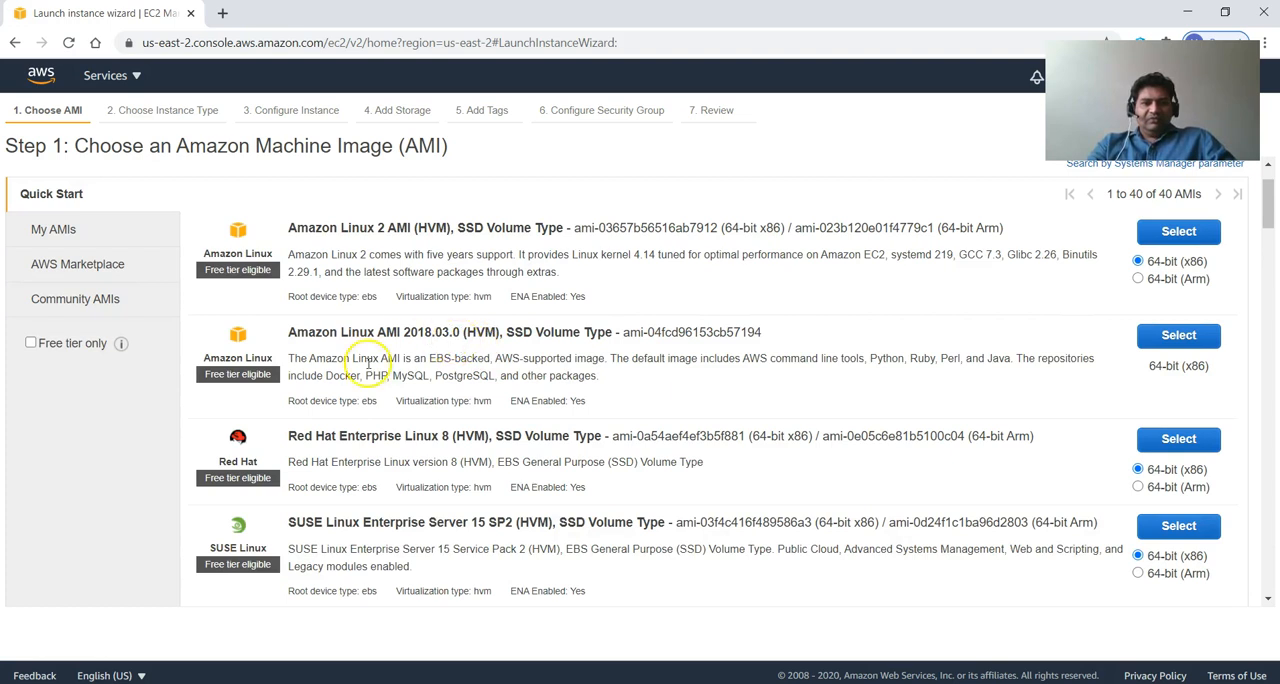
click(1193, 340)
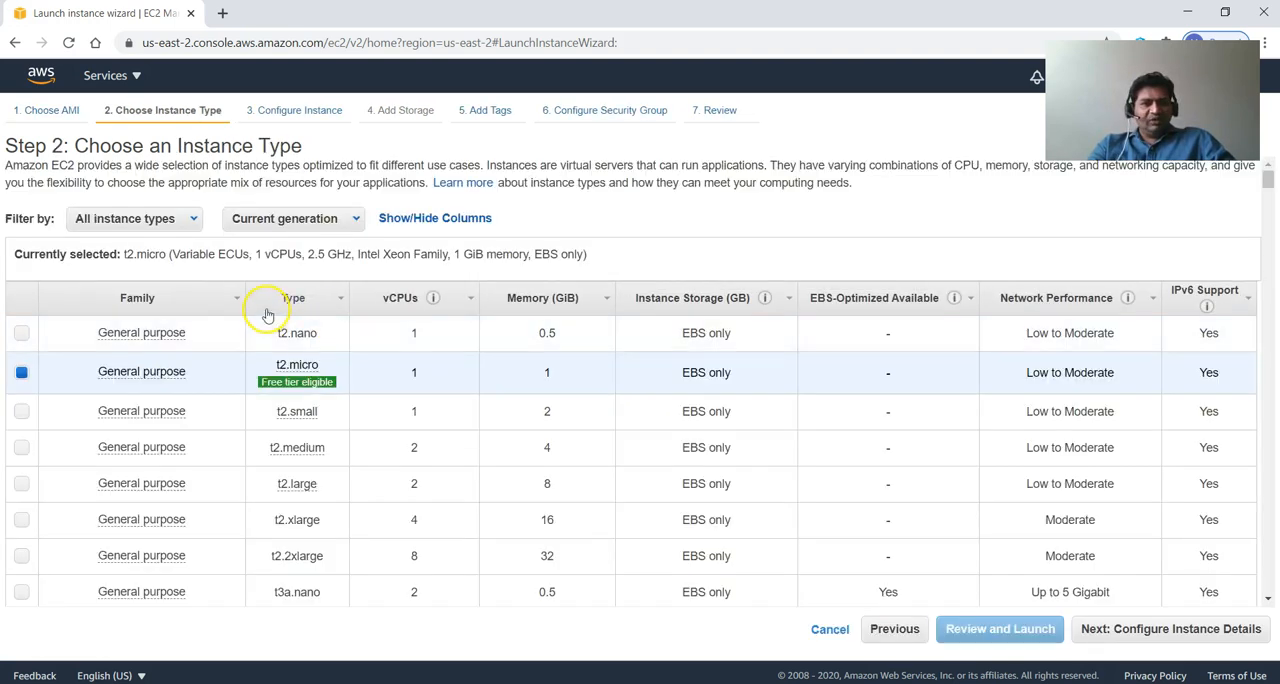
click(1163, 630)
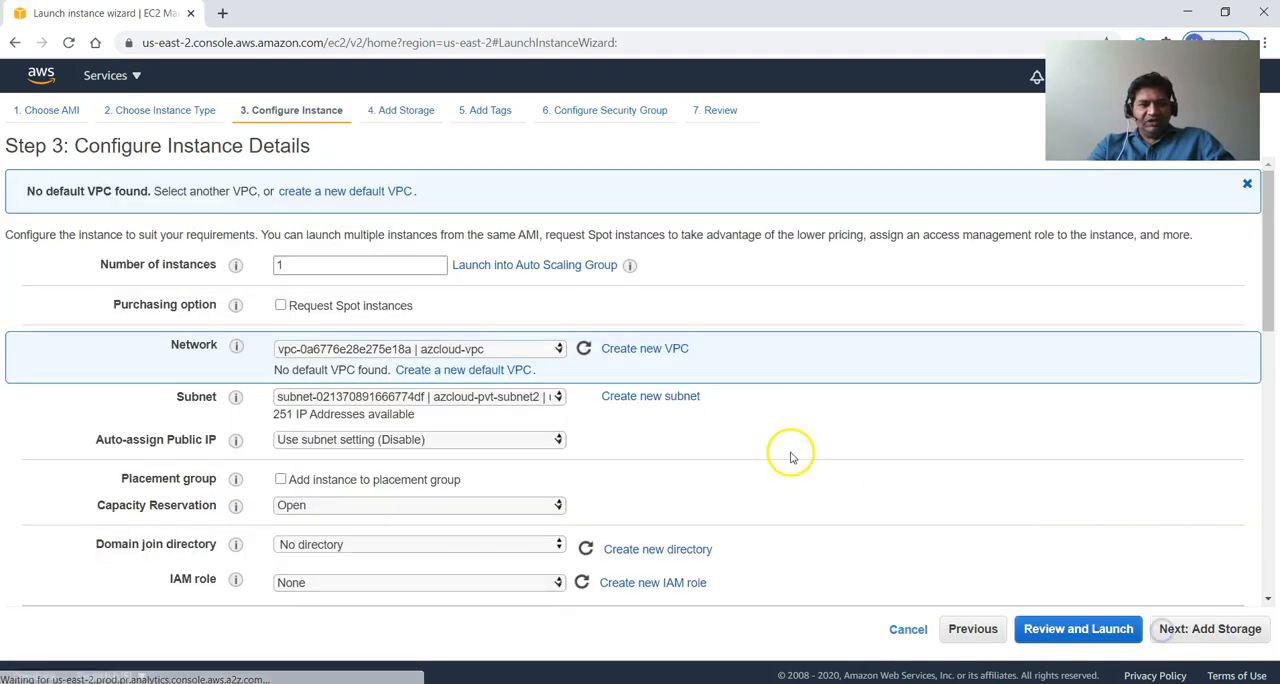
Enable automatic public IP assignment, set the subnet to azcloud-pub-subnet in us-east-2a, and continue to storage.
click(432, 439)
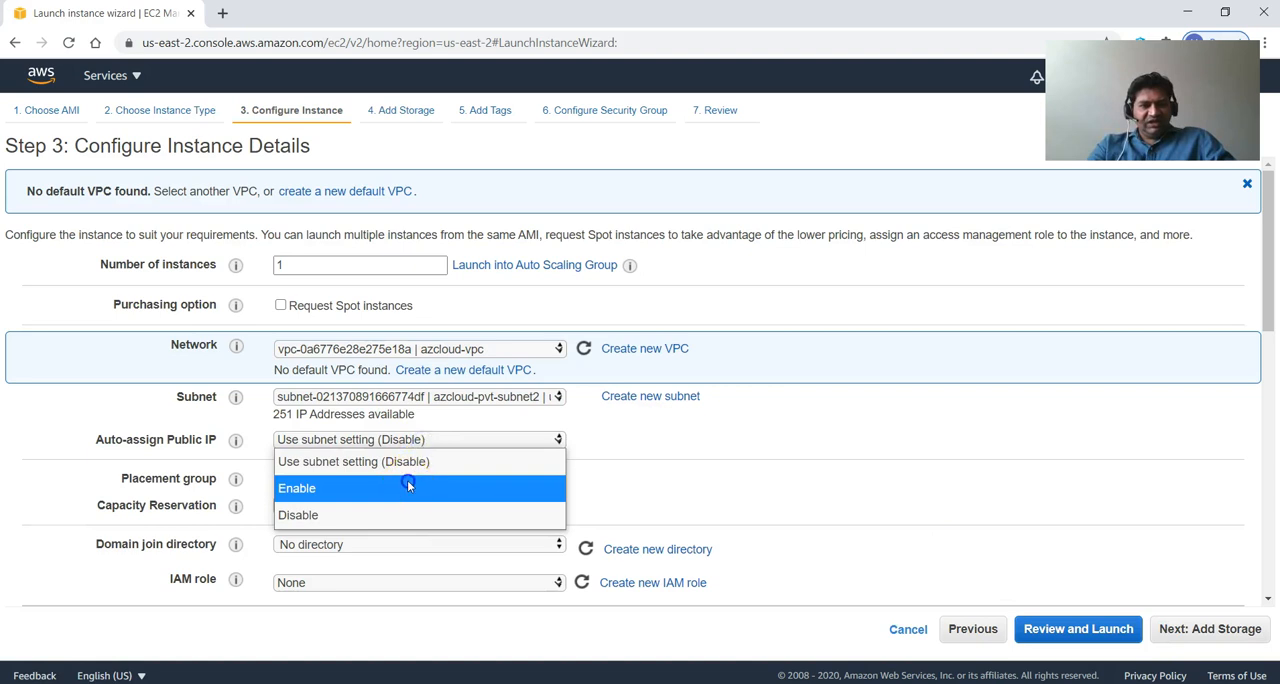
click(409, 482)
click(483, 400)
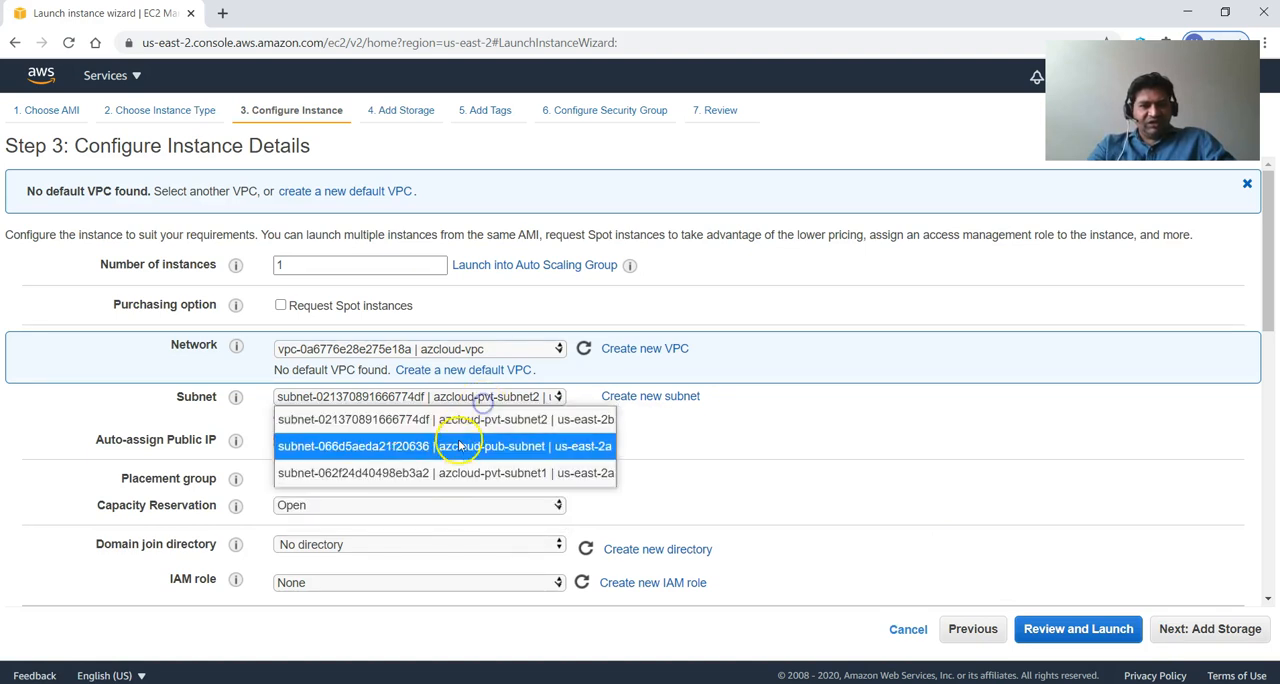
click(459, 446)
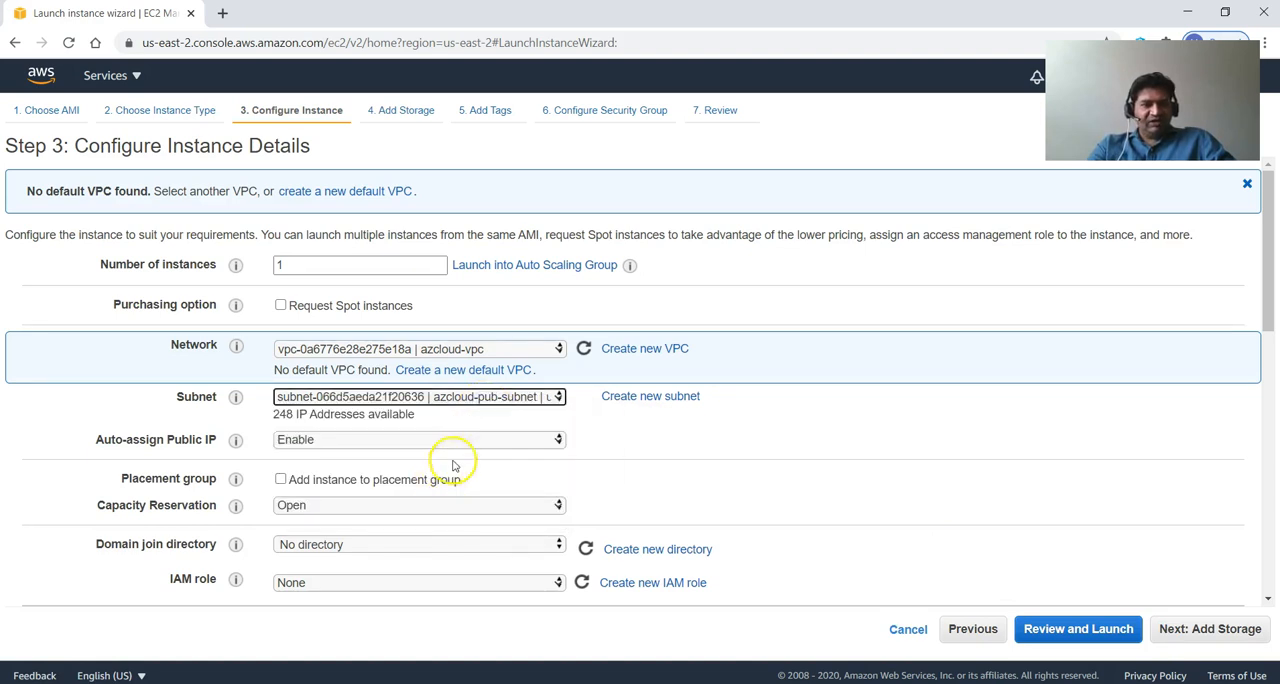
scroll(560, 497, down, 2)
scroll(578, 494, down, 3)
scroll(583, 486, up, 2)
scroll(583, 480, down, 5)
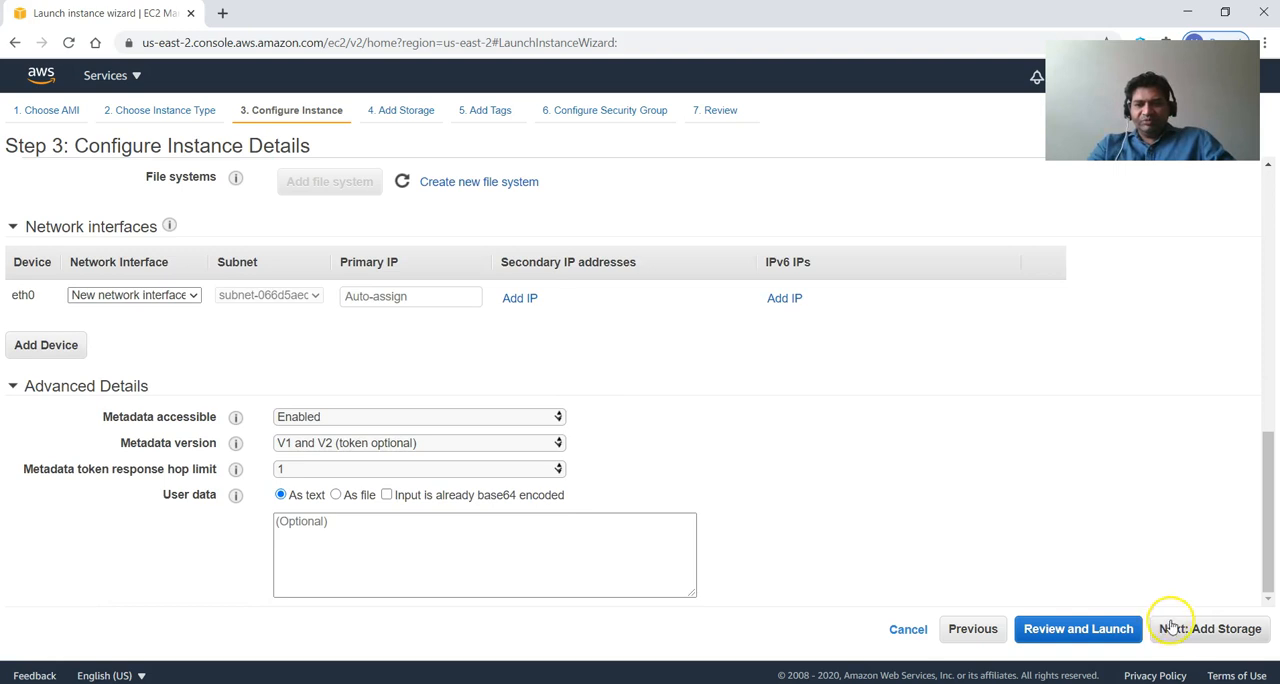
click(1200, 628)
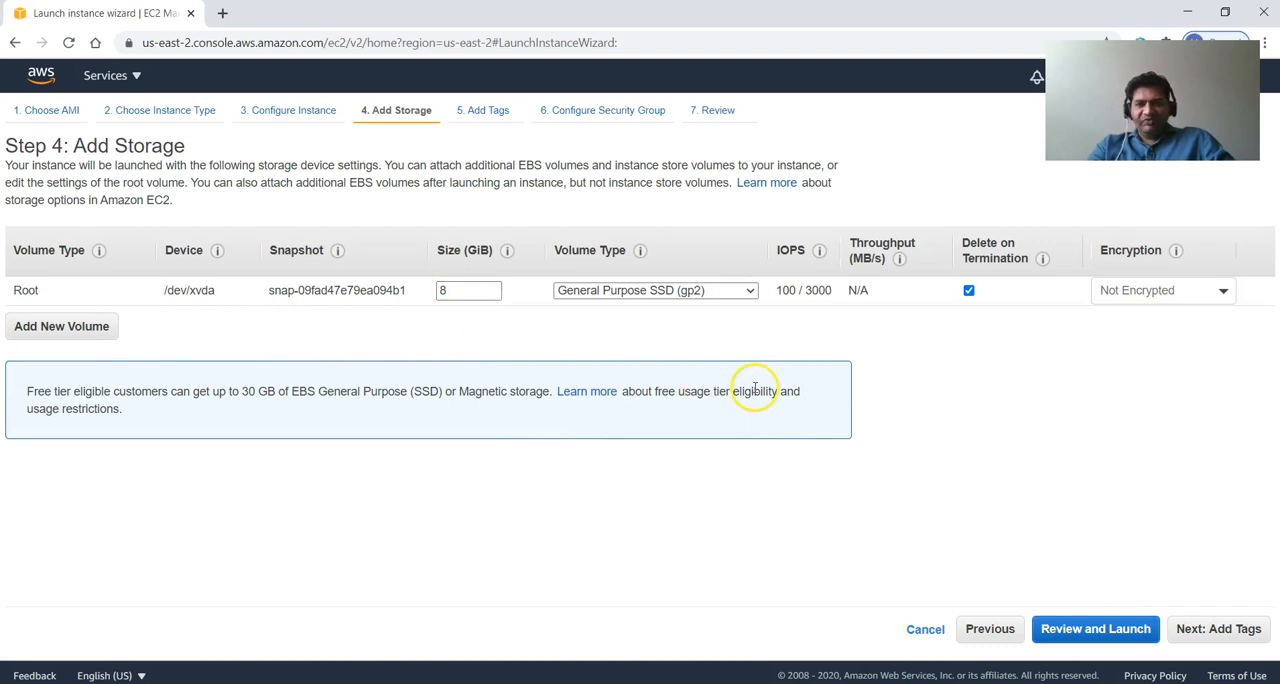
Encrypt the root volume with the KMS key ending in 71593bda1ca5 and continue to tags.
click(1170, 296)
click(1140, 416)
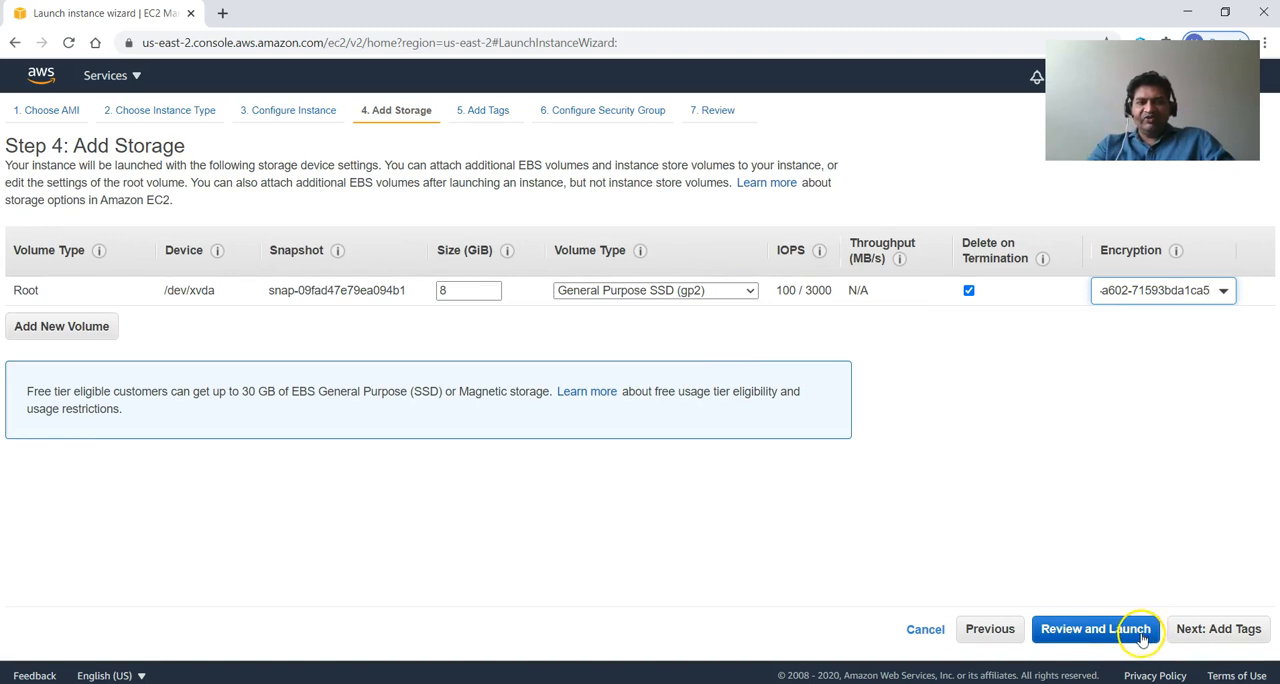
click(1214, 632)
Add a tag with key Name and value Azcloud-webserver-ami1, and continue to the security group settings.
click(37, 372)
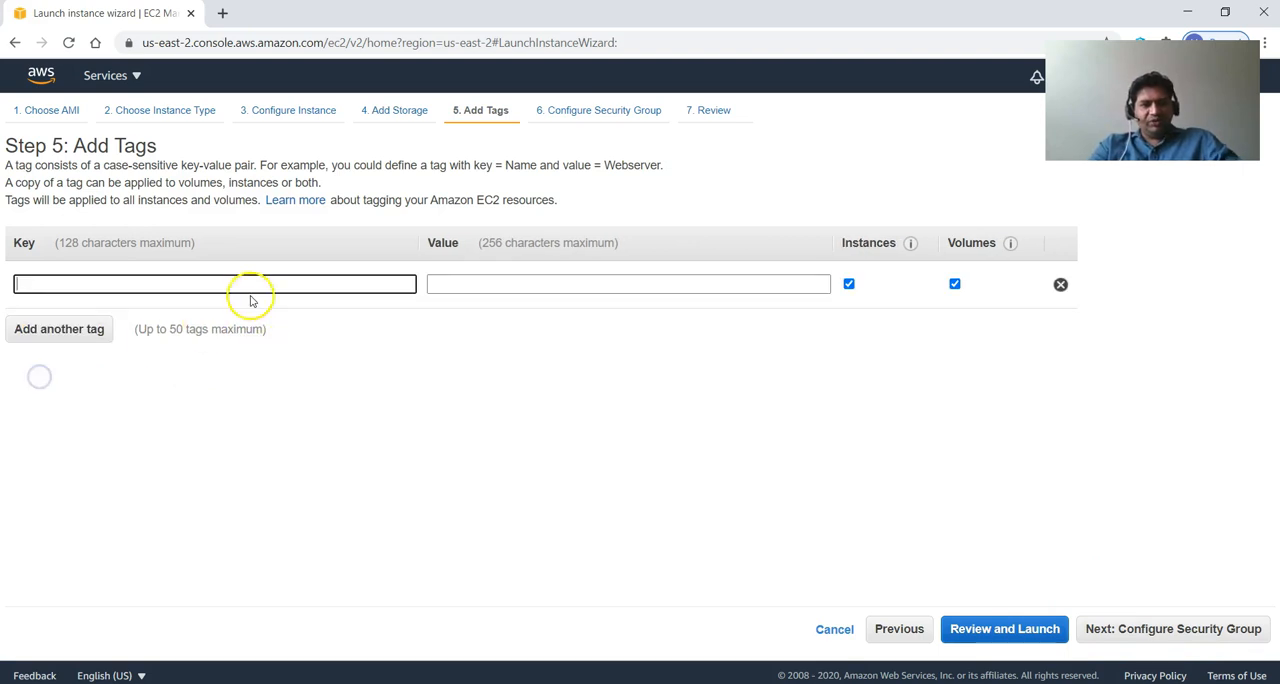
text(Name)
key(Tab)
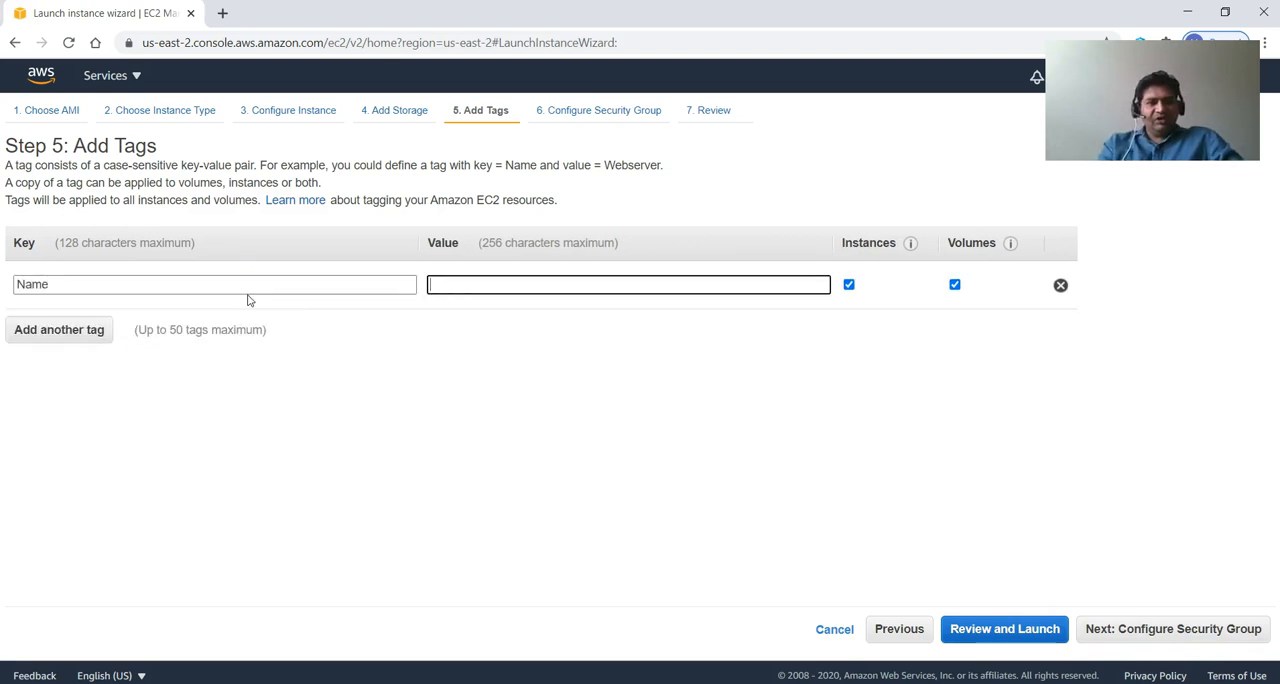
text(Azc)
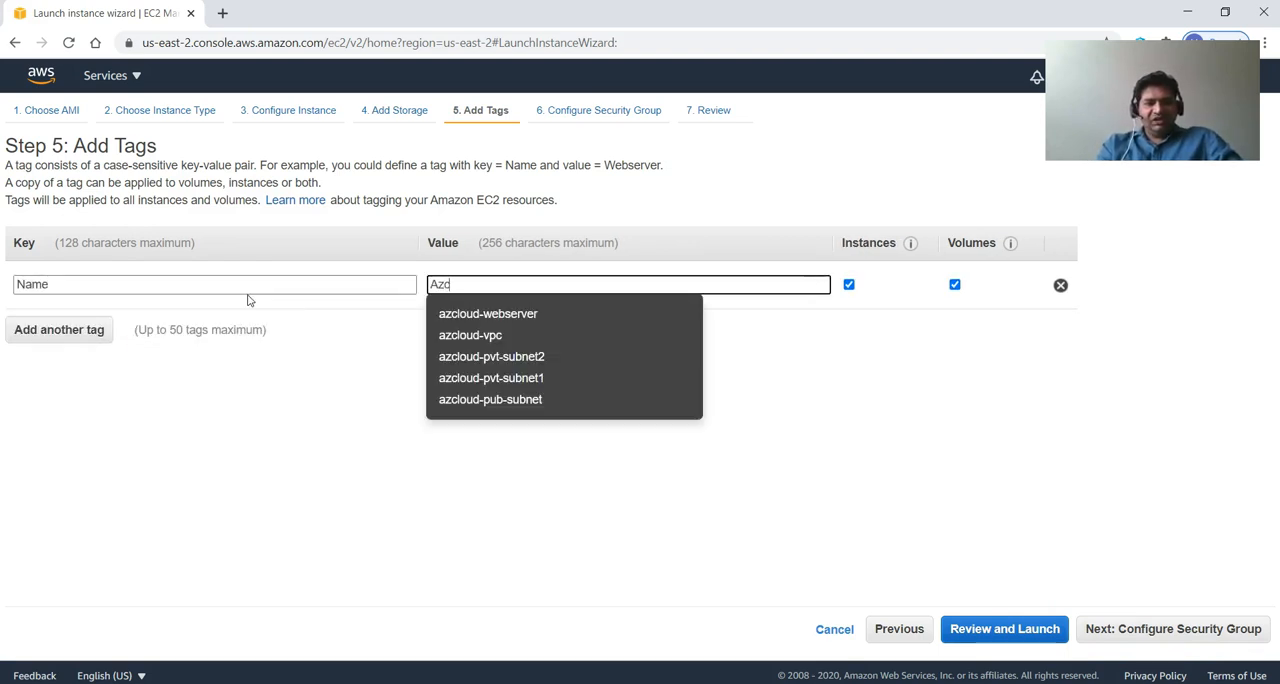
text(loud-web)
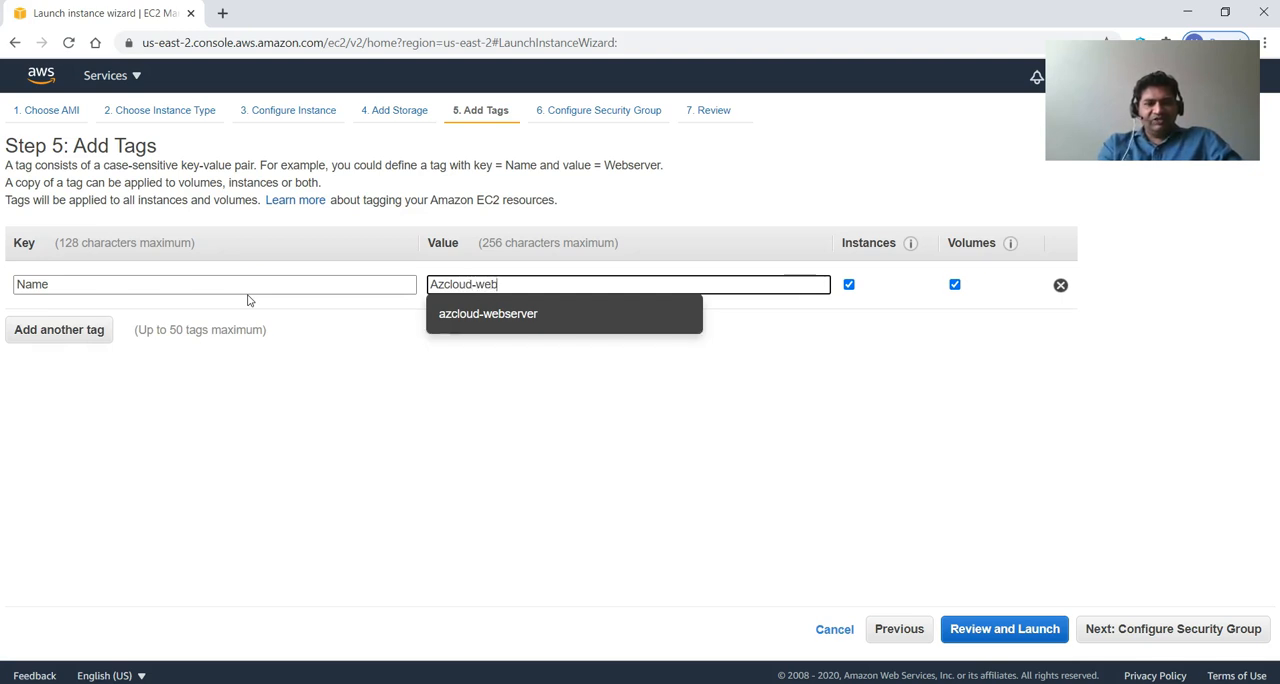
text(server-ami1)
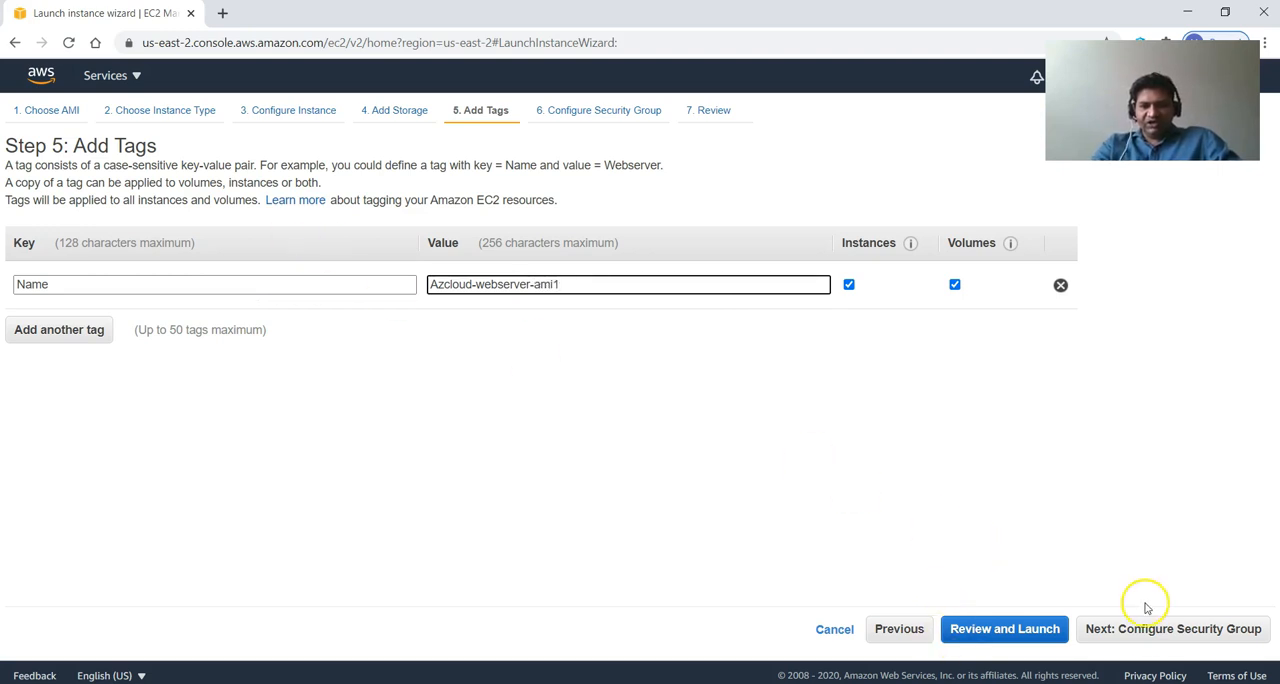
click(1120, 629)
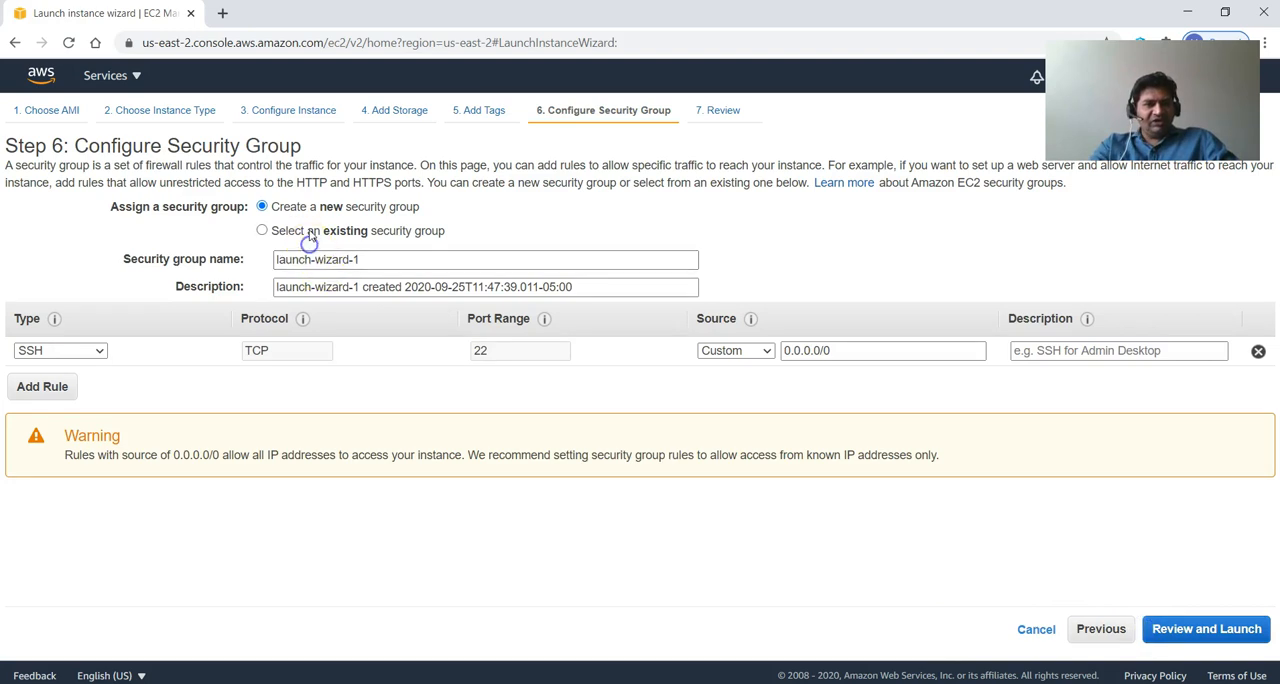
Assign the existing security group azcloud-pub-sg to the instance and proceed to the launch review.
click(310, 230)
click(125, 321)
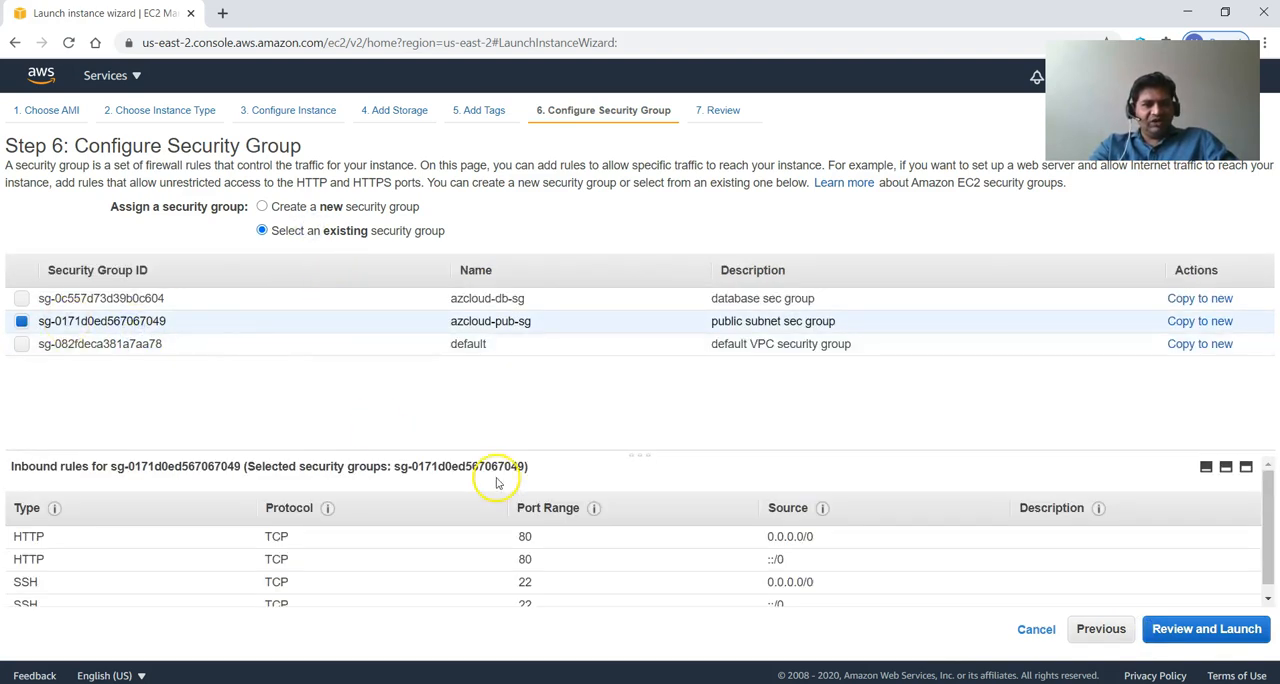
click(1210, 629)
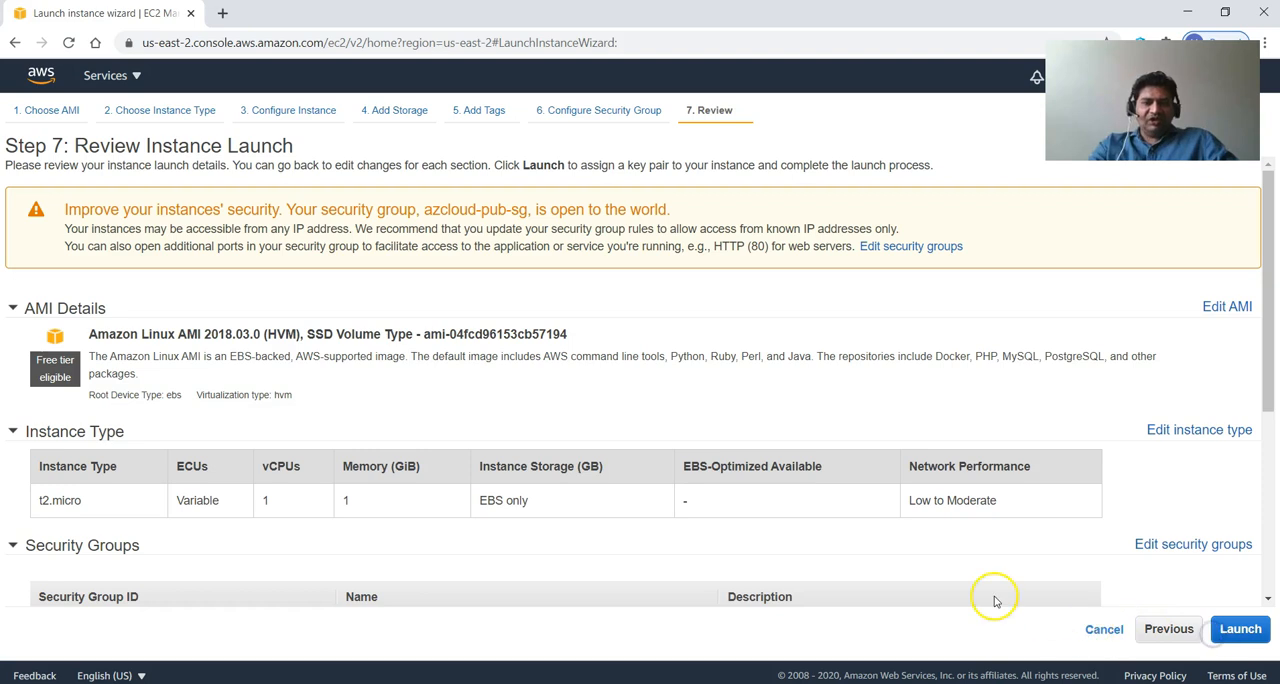
Launch the instance with the existing azcloud key pair, acknowledging access to its private key file.
scroll(1014, 566, down, 2)
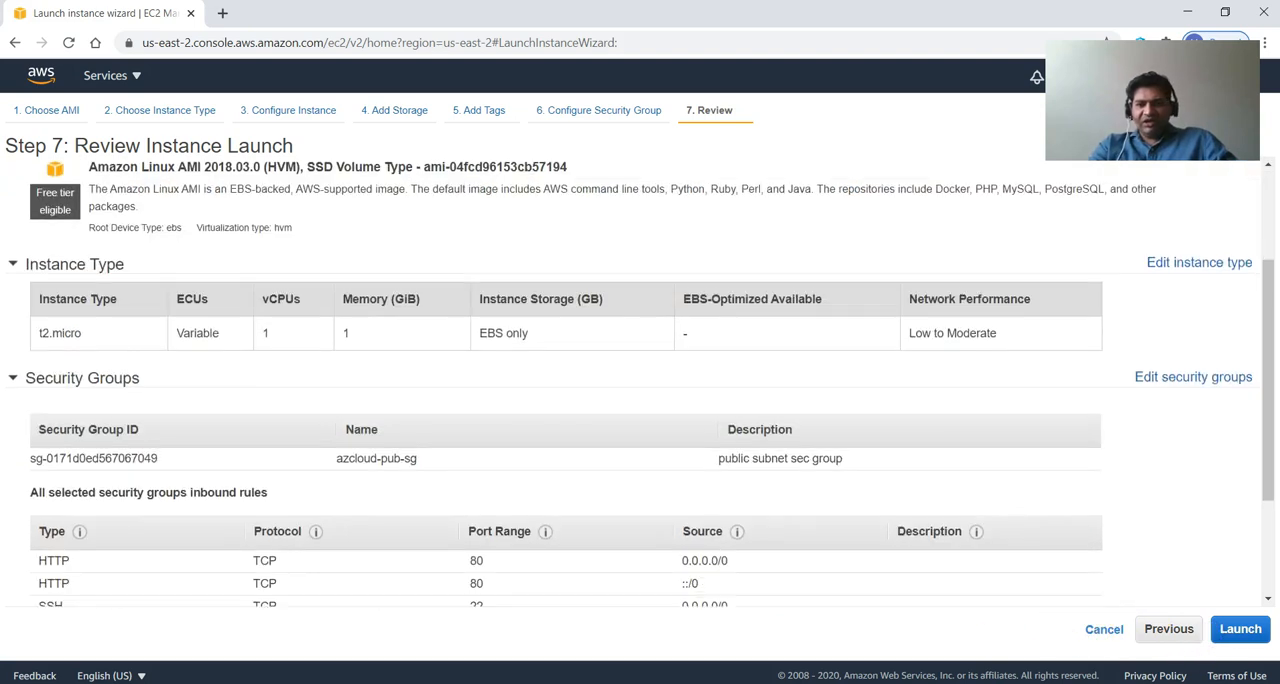
click(1241, 636)
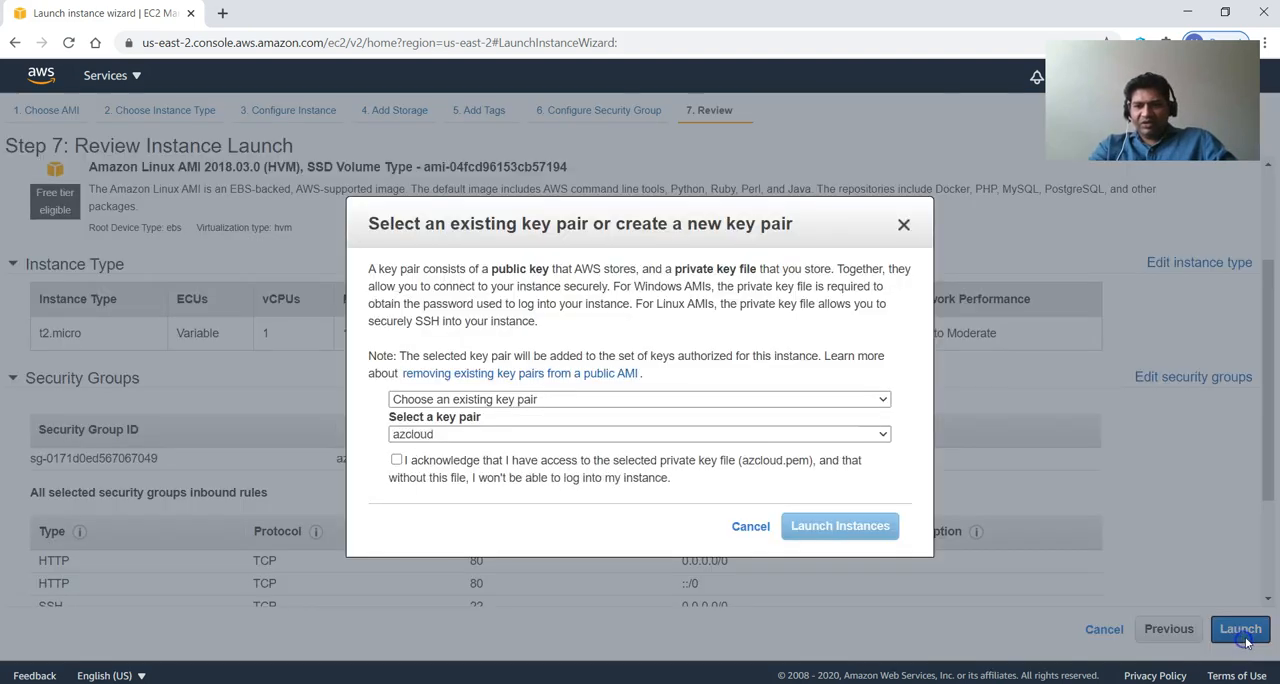
click(476, 461)
click(836, 527)
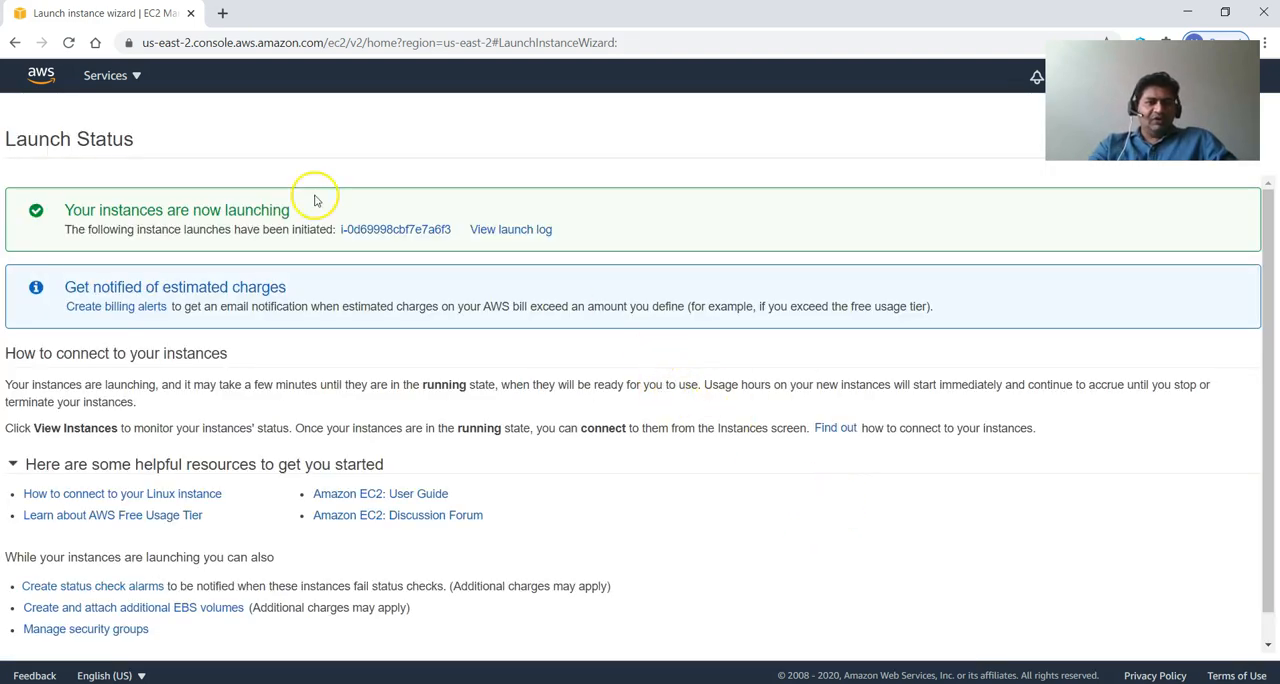
Return to the EC2 instances list and open the details of Azcloud-webserver-ami1.
click(41, 73)
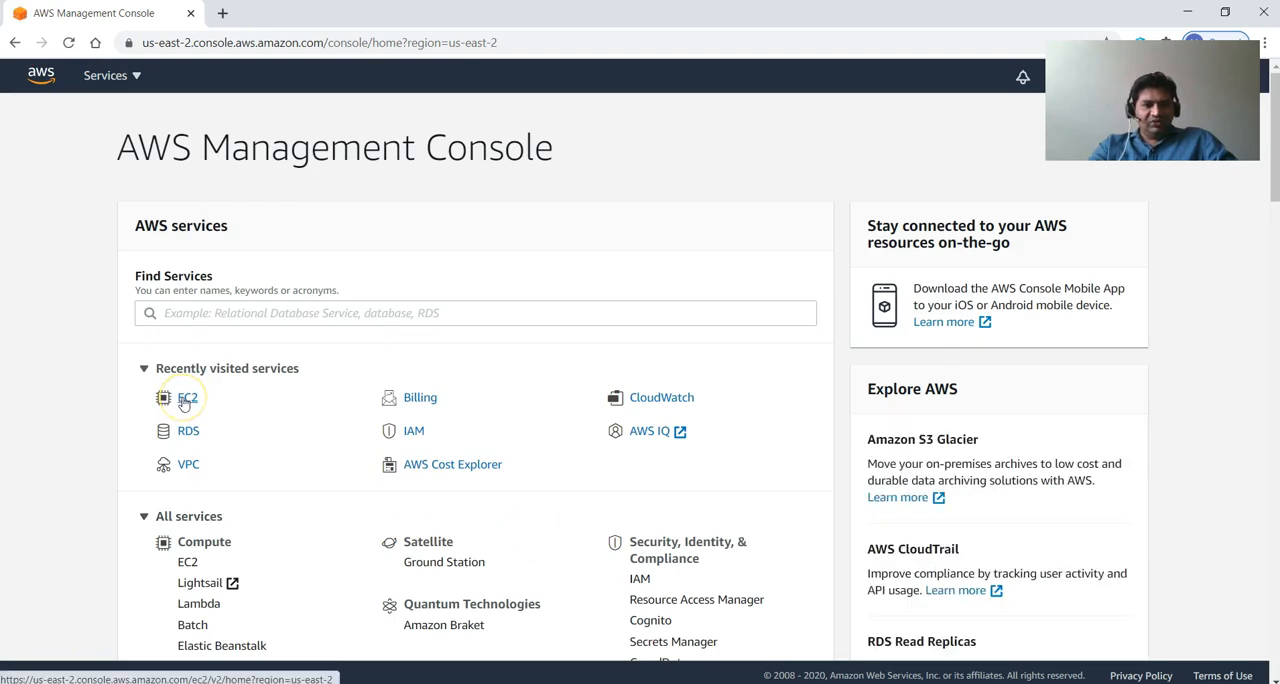
click(184, 401)
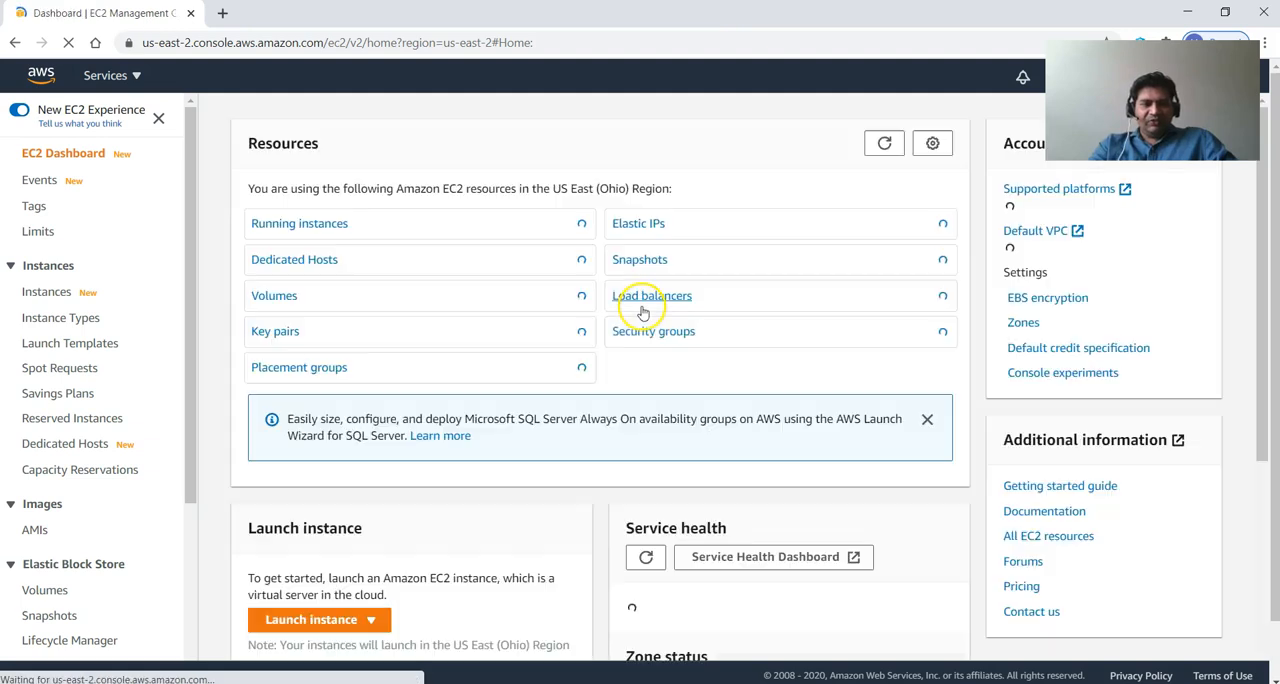
click(47, 291)
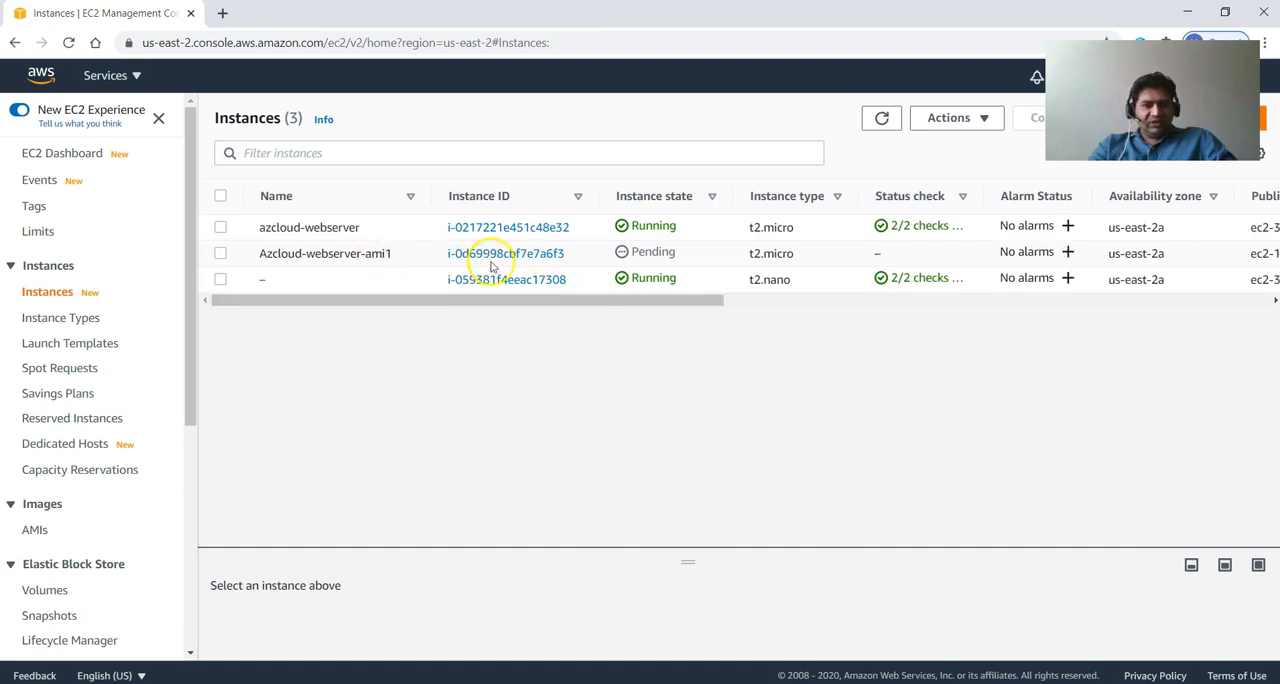
click(510, 255)
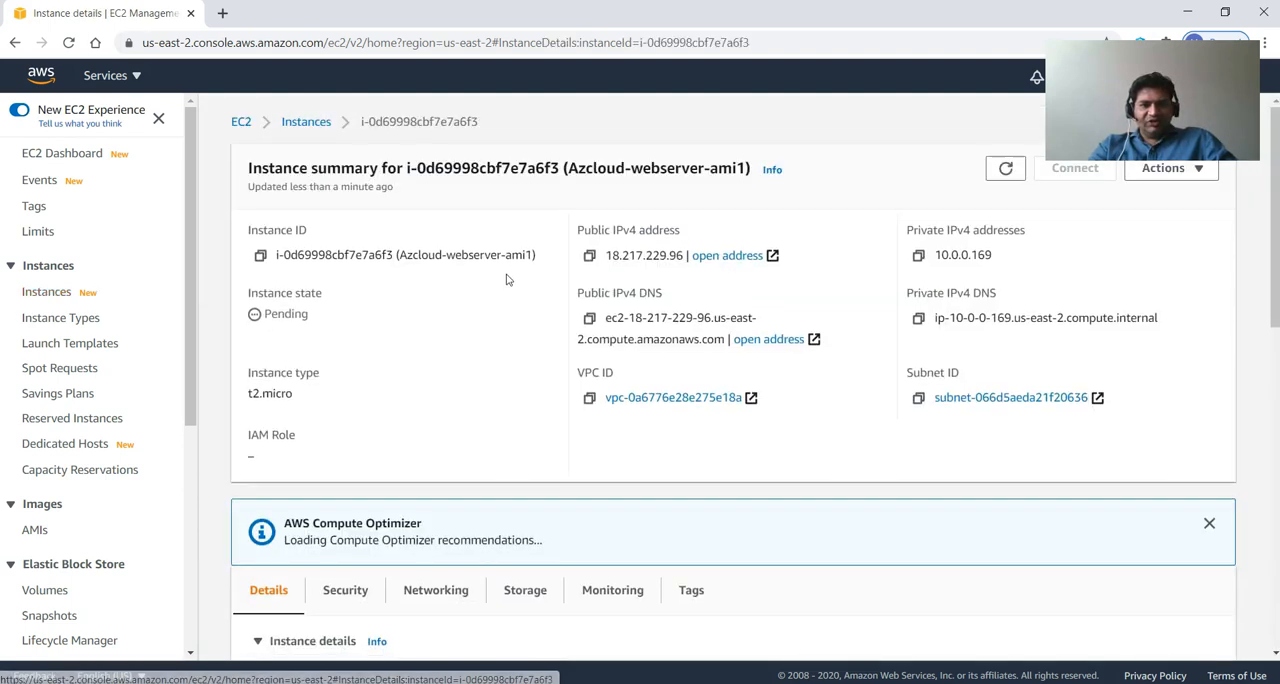
Select the public IPv4 DNS name of Azcloud-webserver-ami1 and refresh its instance state before leaving the browser.
drag(724, 339, 607, 328)
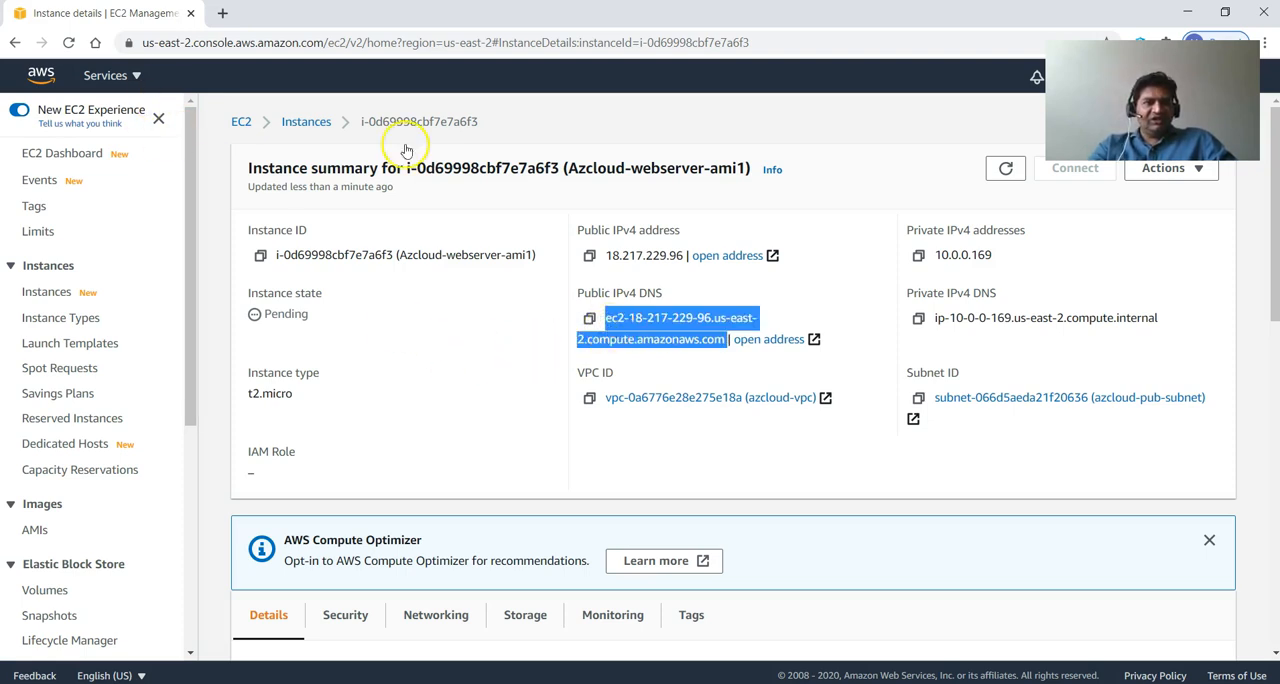
click(1003, 172)
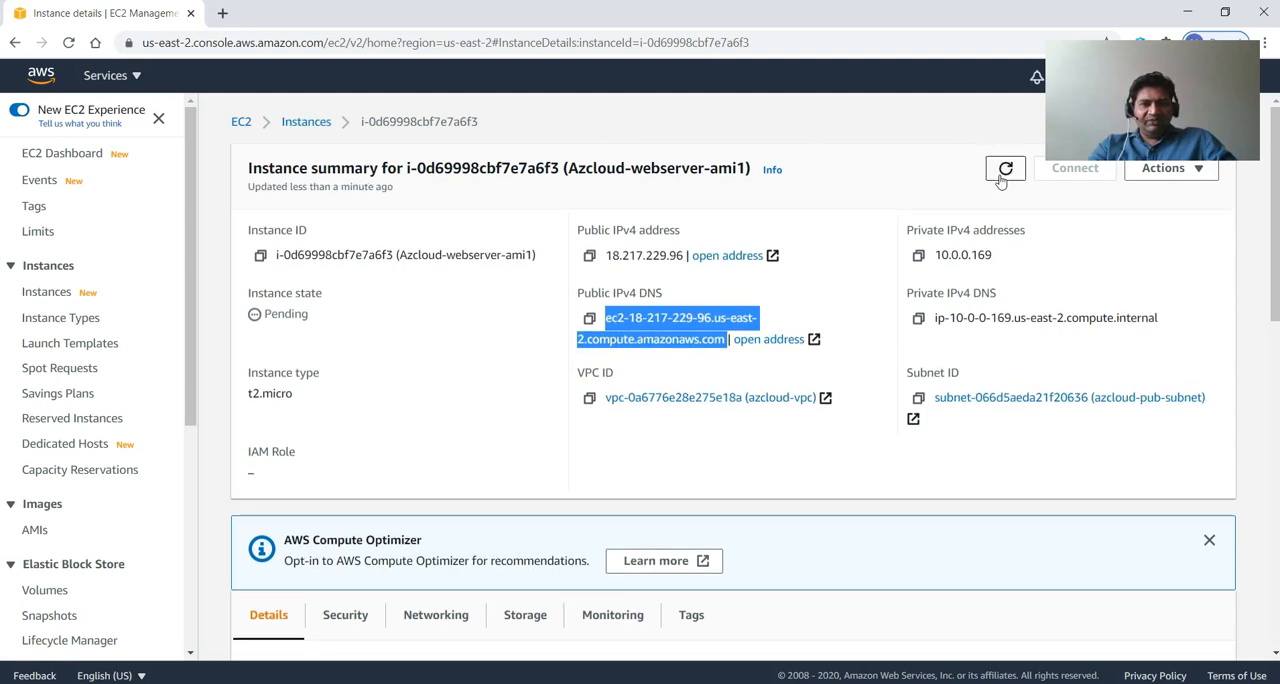
click(1005, 174)
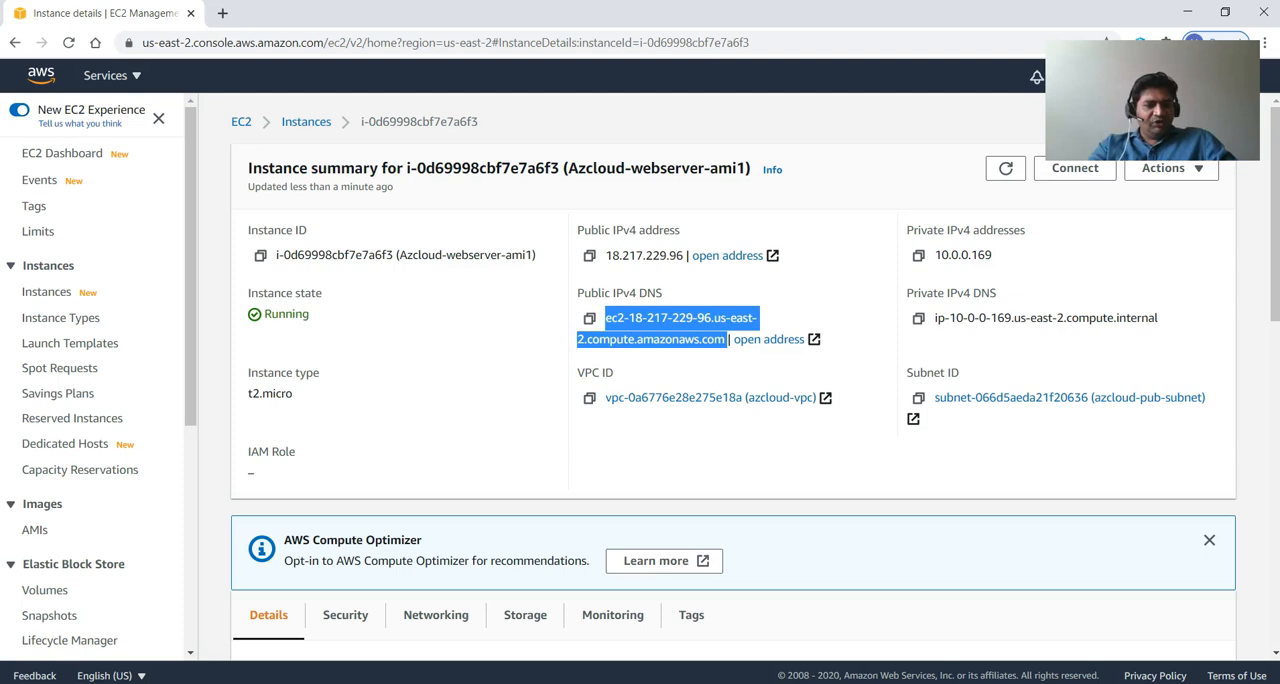
key(alt+Tab)
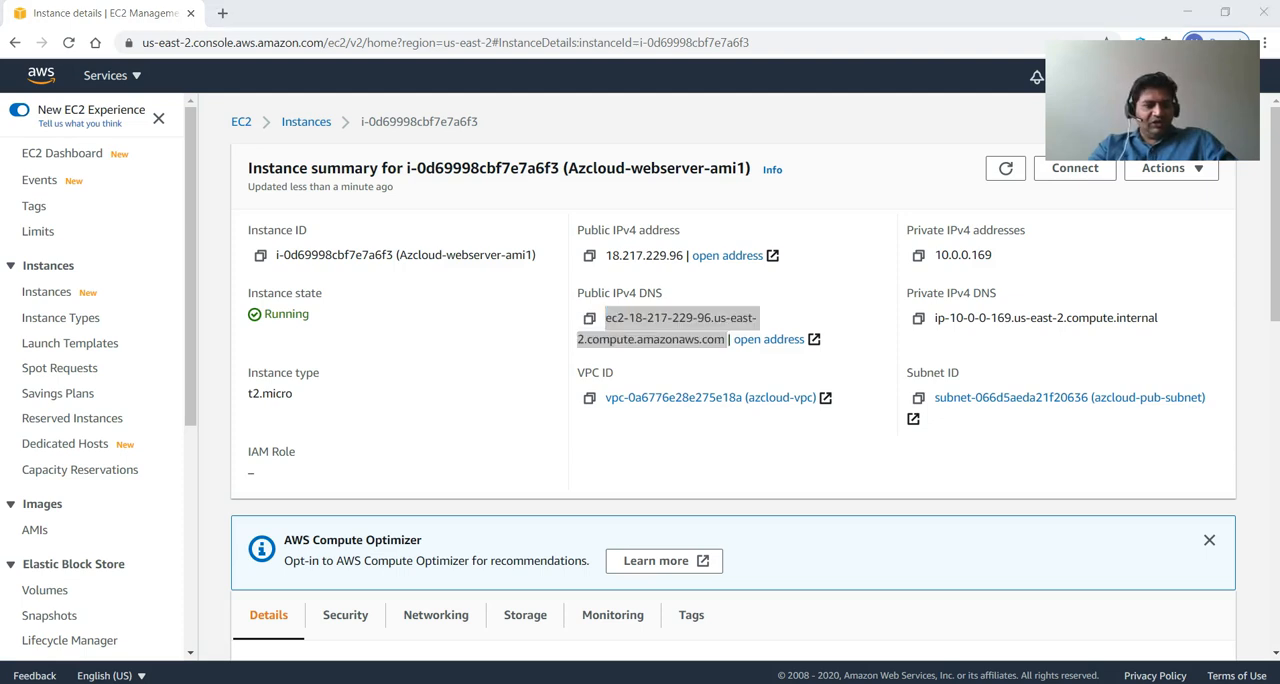
Start PuTTY and connect over SSH as ec2-user to ec2-18-217-229-96.us-east-2.compute.amazonaws.com with the private key azcloud.ppk, trusting the host key.
key(super)
click(391, 295)
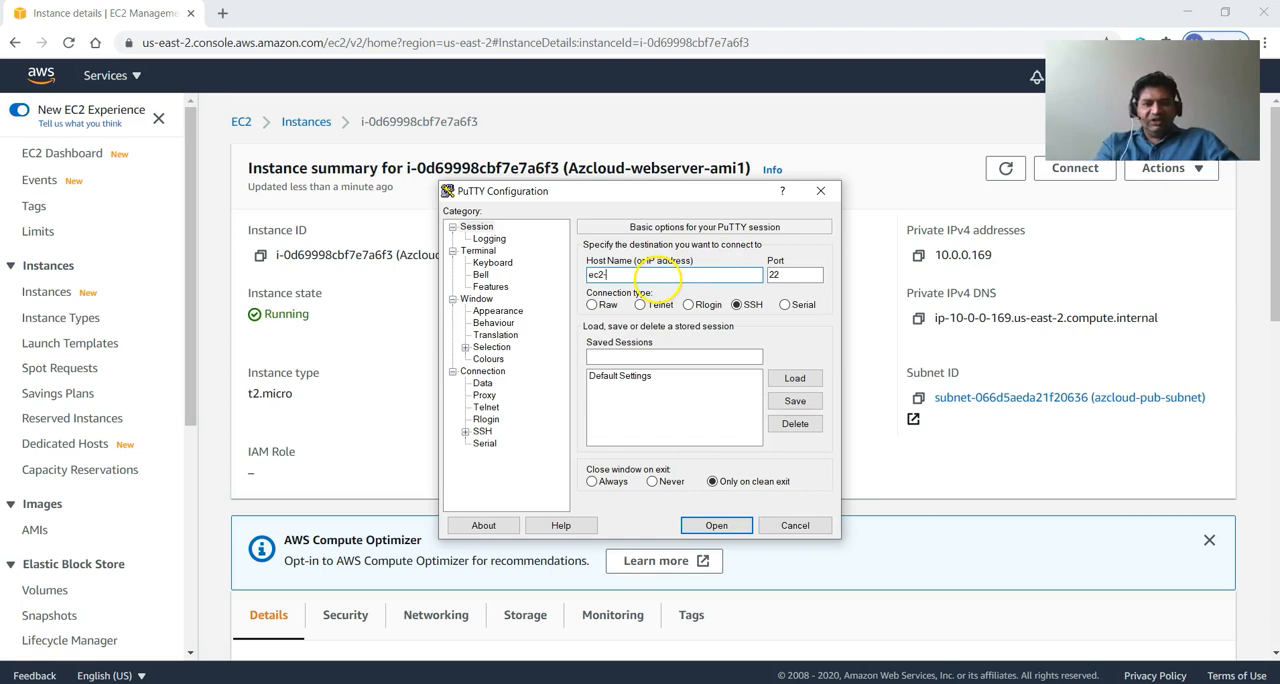
key(ctrl+v)
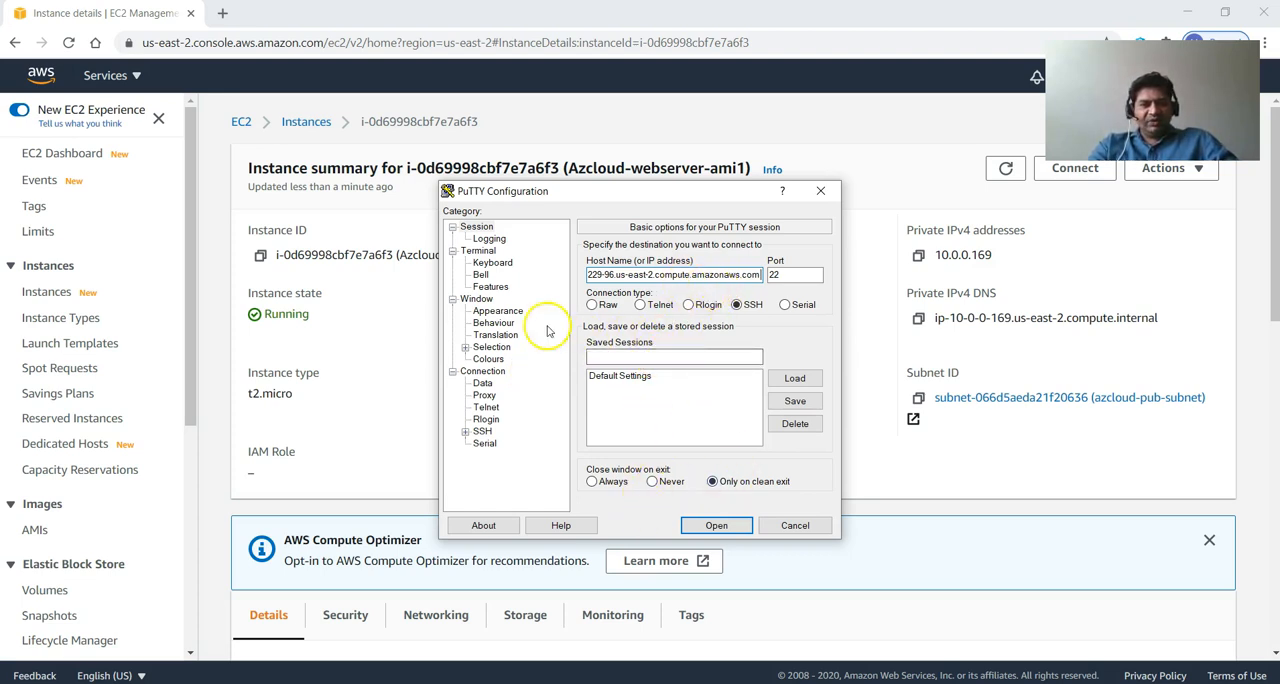
click(465, 431)
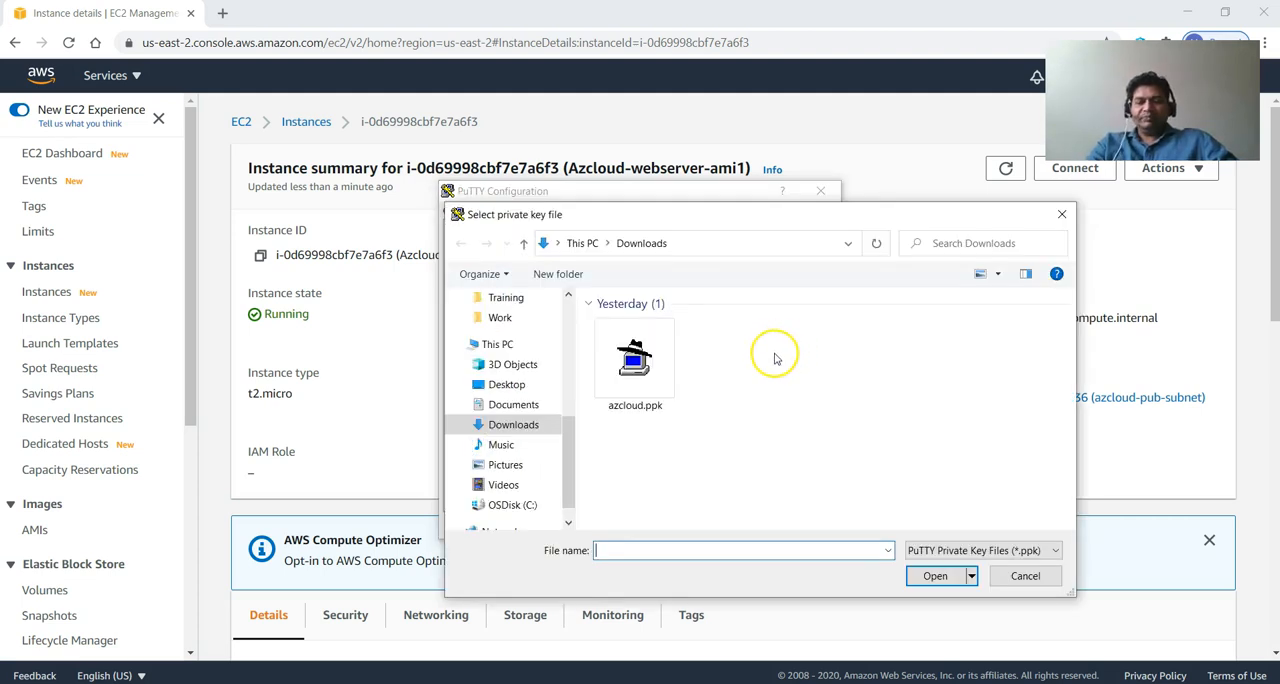
click(638, 368)
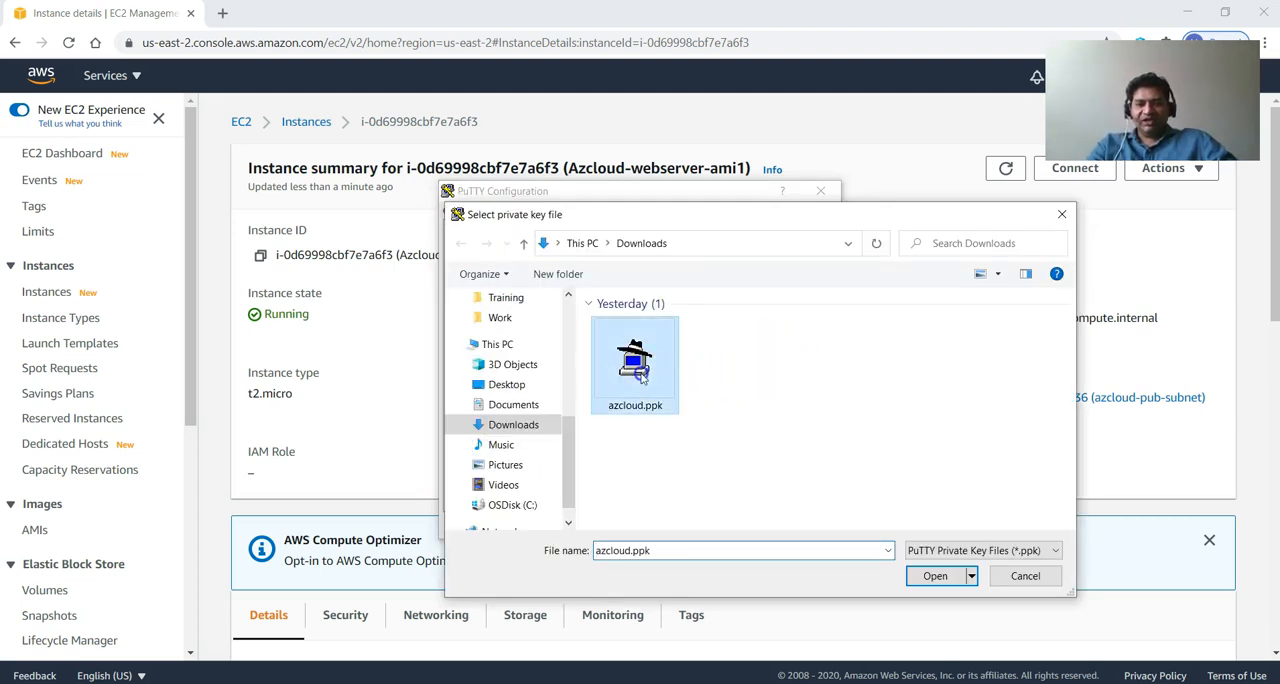
click(925, 576)
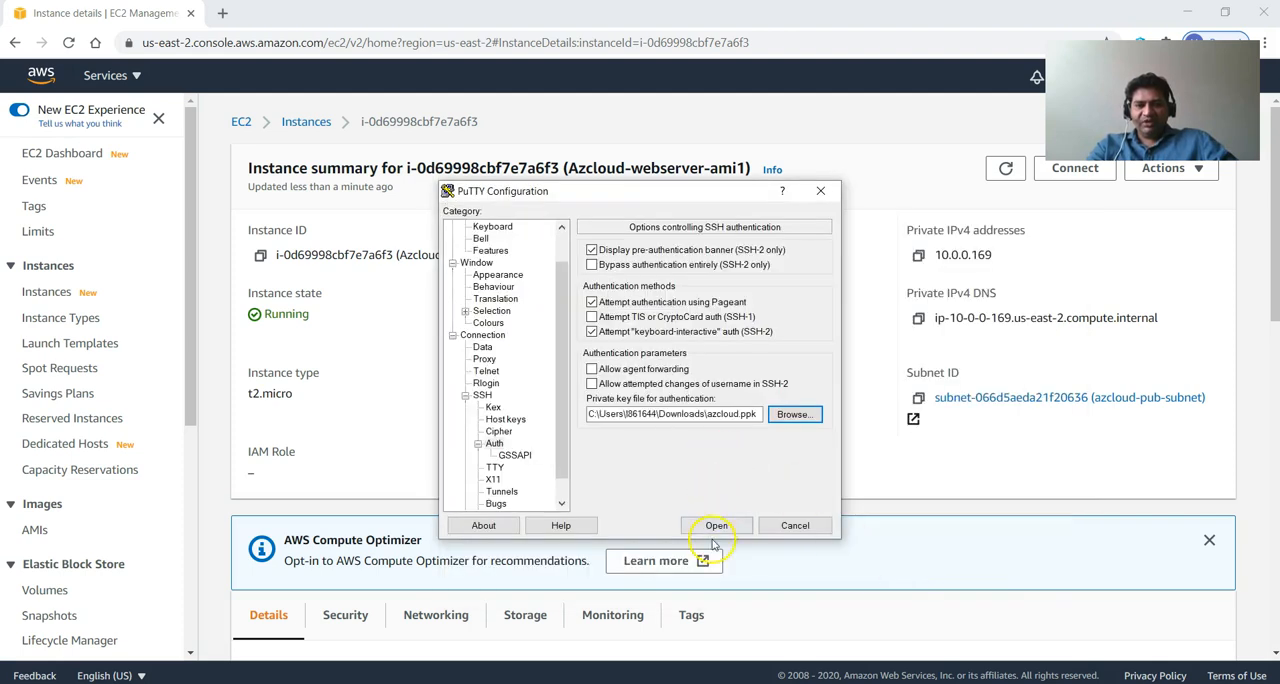
click(715, 525)
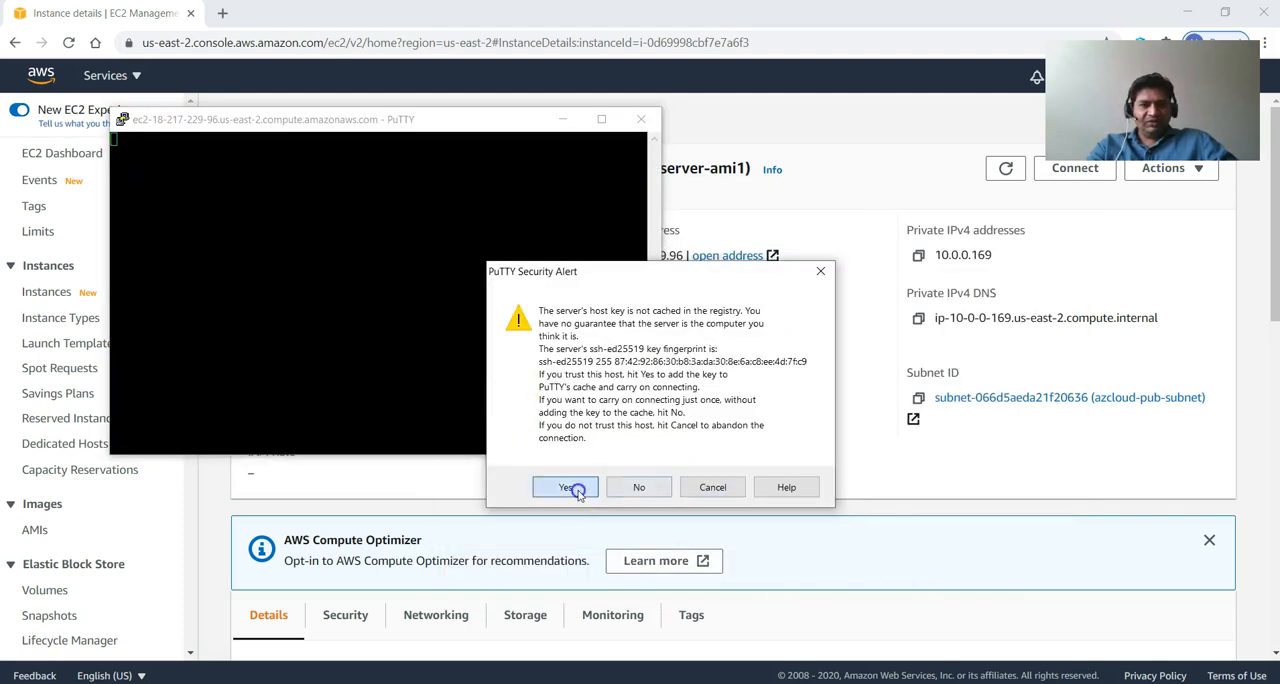
click(574, 487)
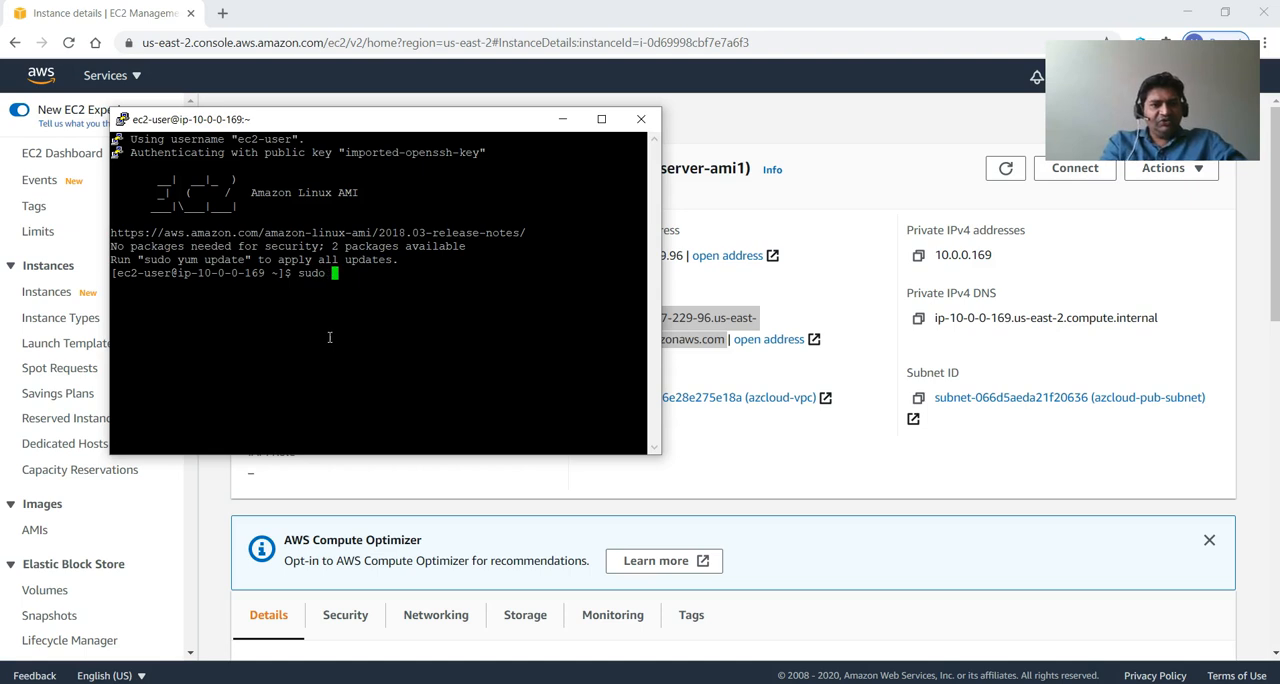
Update the server's installed packages with sudo yum update and approve the upgrade.
click(328, 353)
text(yu)
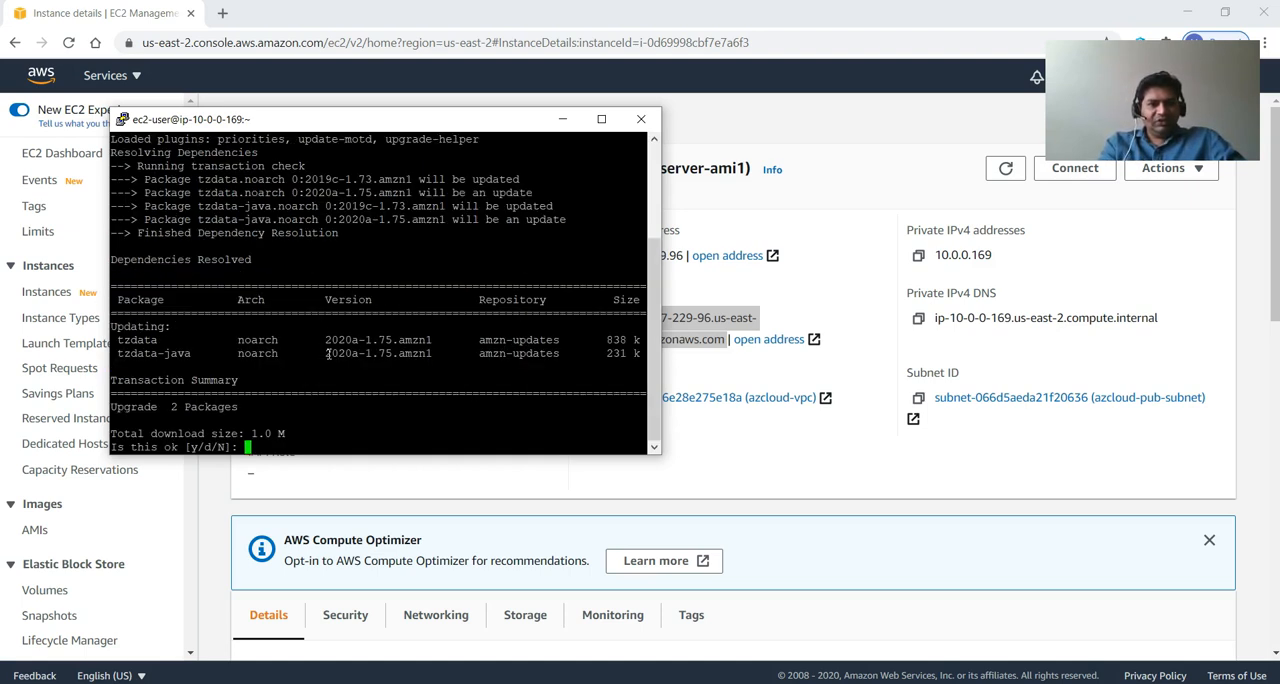
text(y)
key(Return)
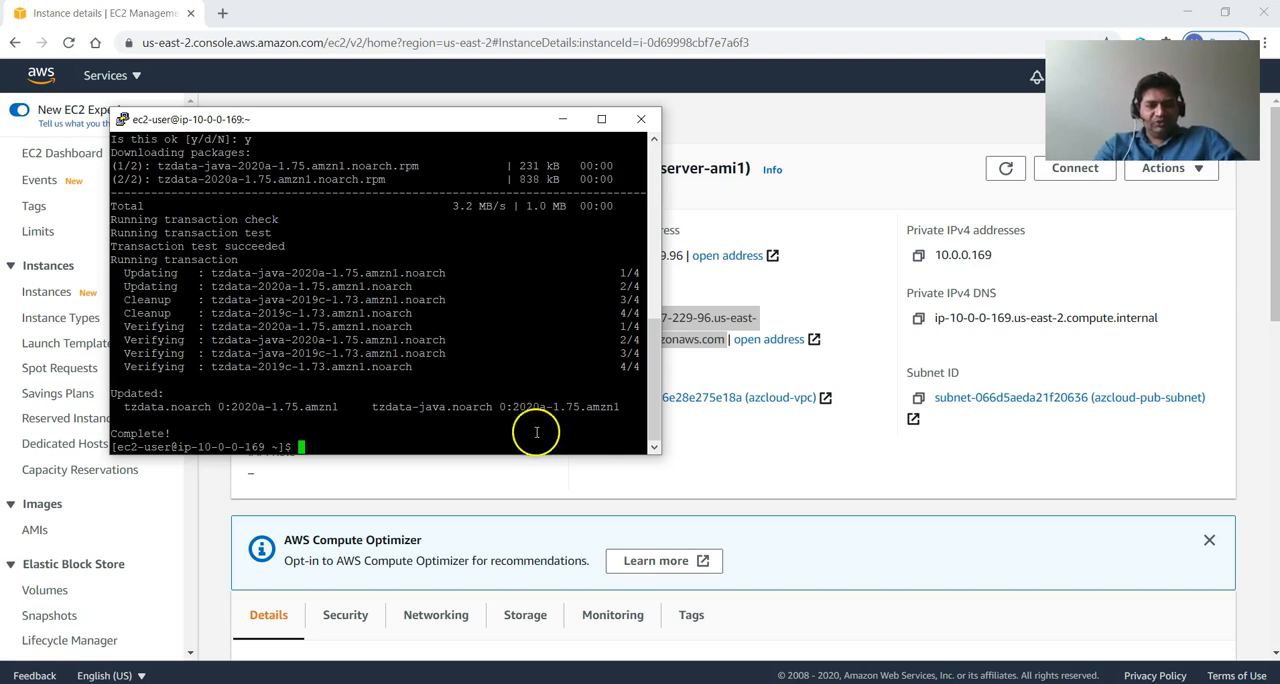
Copy the install command from commands.txt and run sudo yum install -y httpd24 php72 php72-mysqlnd on the server.
right_click(479, 343)
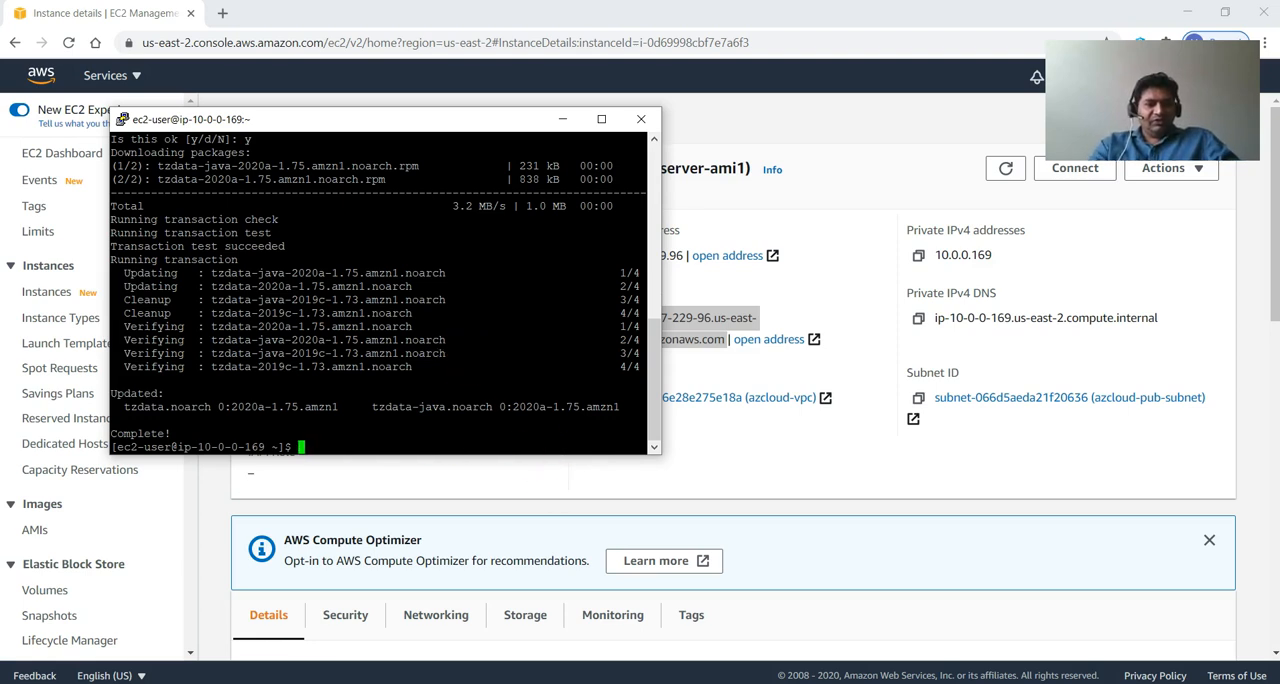
key(alt+Tab)
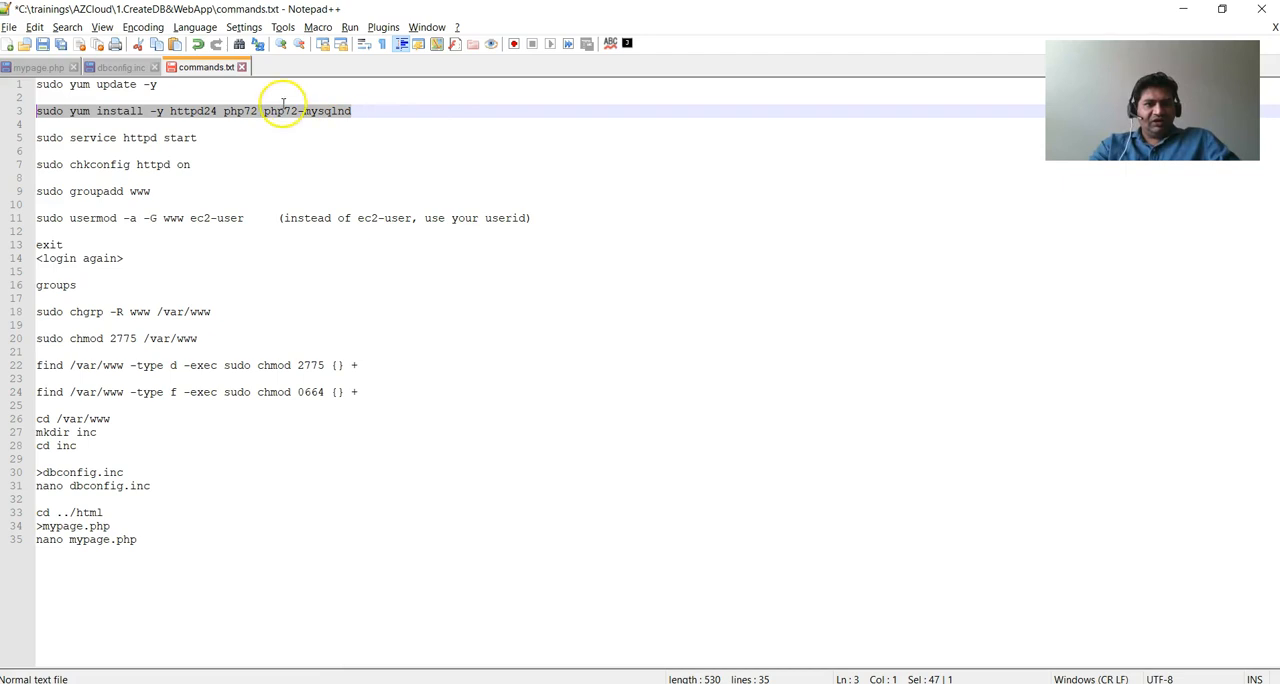
right_click(252, 116)
click(268, 135)
key(alt+Tab)
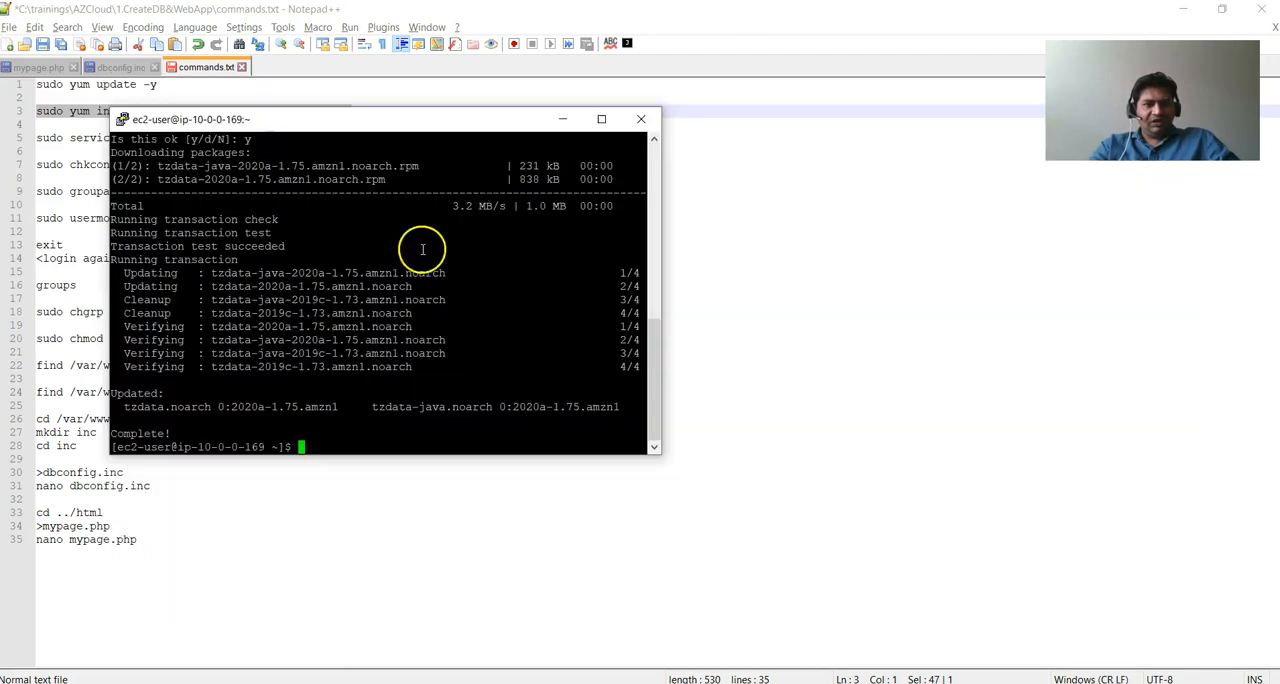
right_click(481, 377)
key(Return)
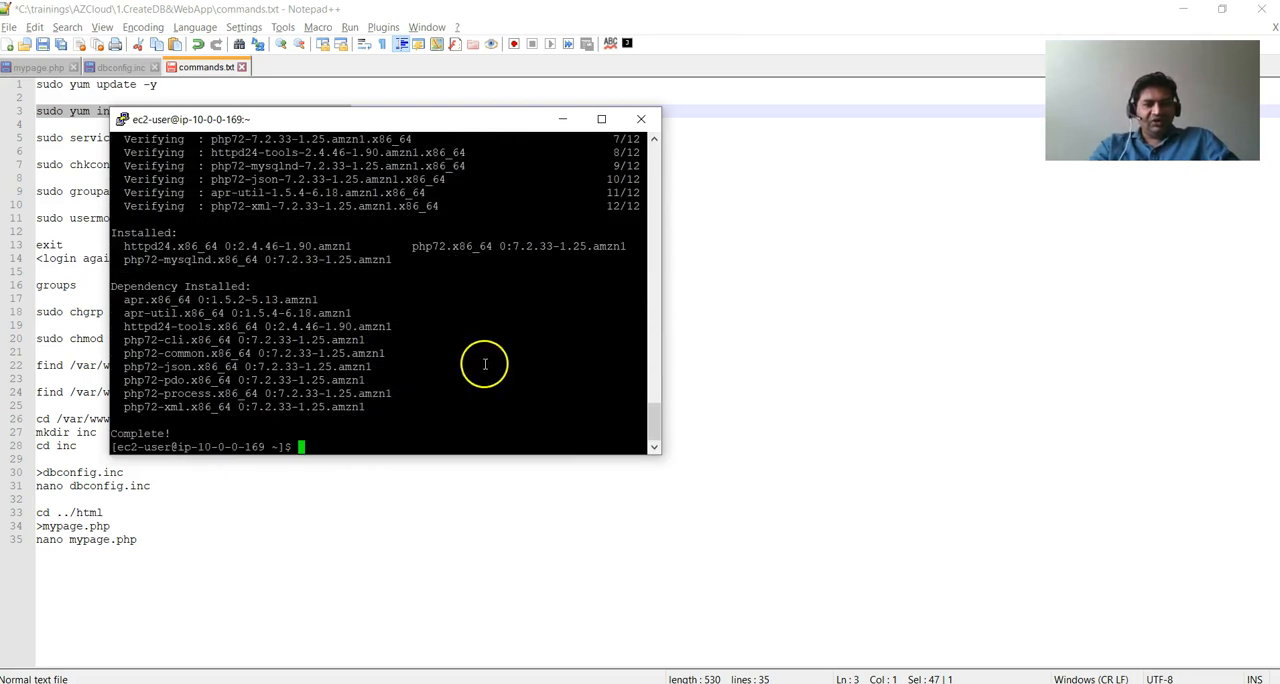
Start Apache with sudo service httpd start, copied from commands.txt, and check the PHP version with php -v.
click(84, 219)
click(204, 141)
drag(204, 141, 22, 135)
key(alt+Tab)
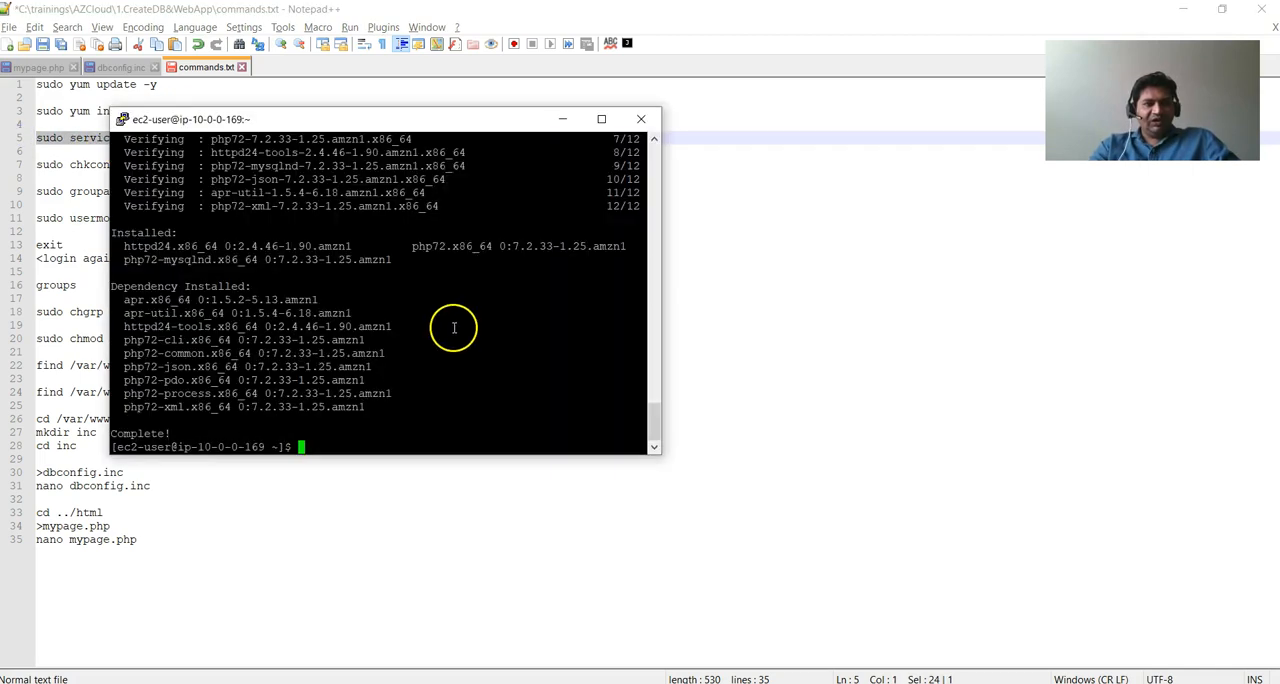
right_click(453, 328)
key(Return)
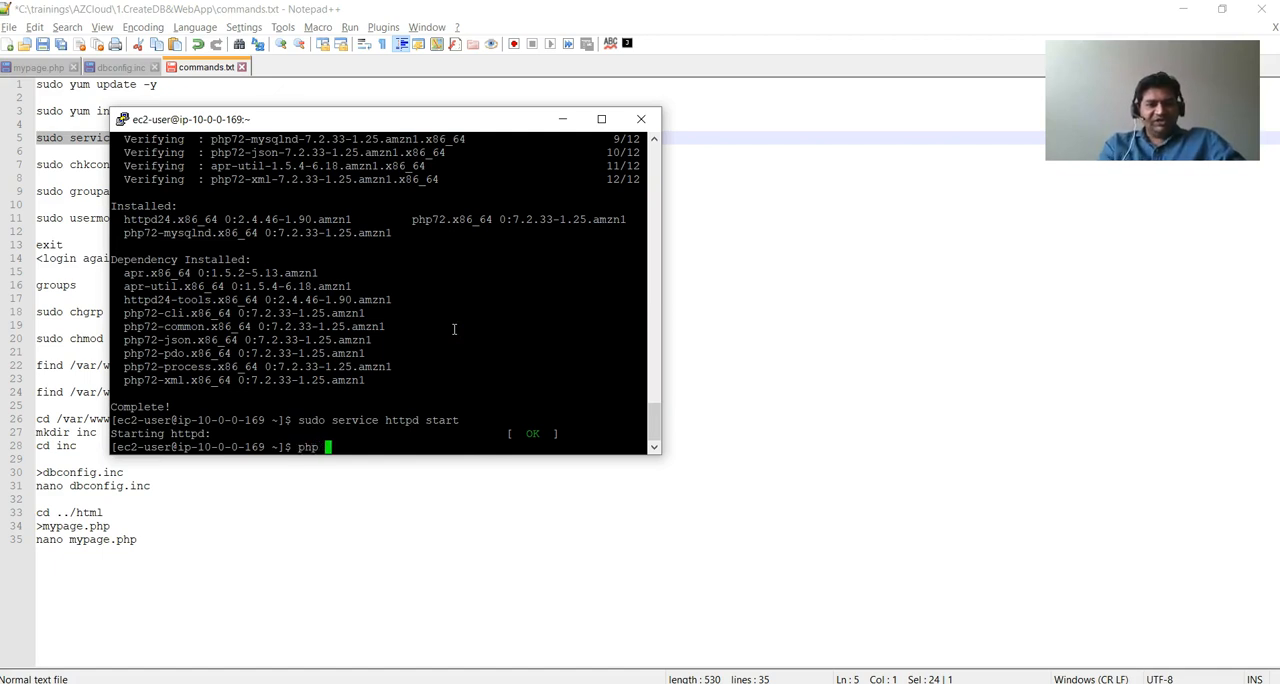
text(php -v)
key(Return)
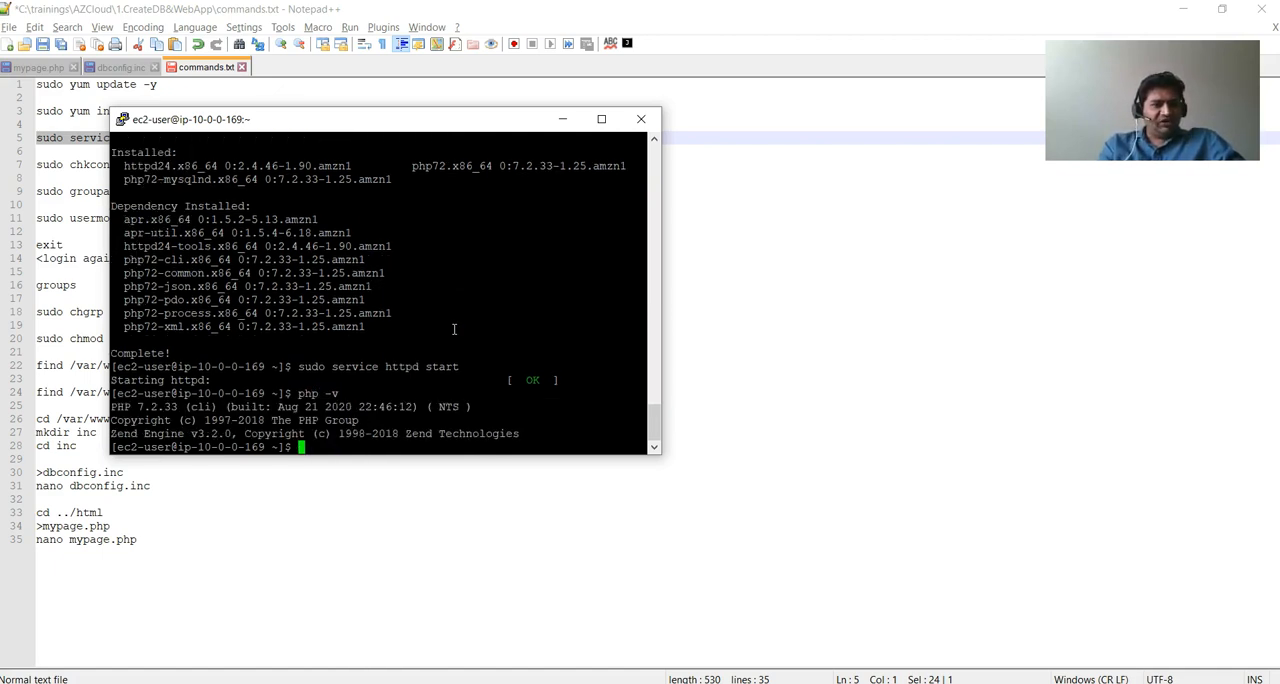
Set Apache to start at boot by running sudo chkconfig httpd on from commands.txt.
click(78, 231)
drag(191, 164, 20, 167)
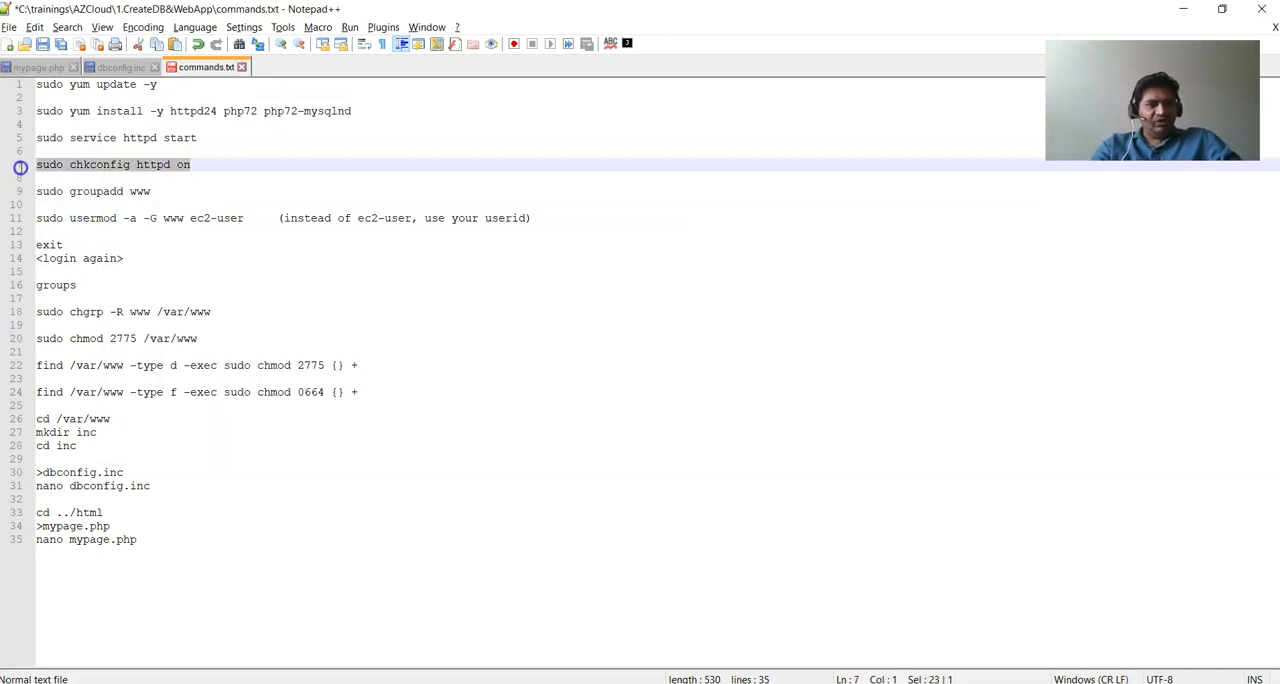
key(ctrl+c)
key(alt+Tab)
right_click(453, 334)
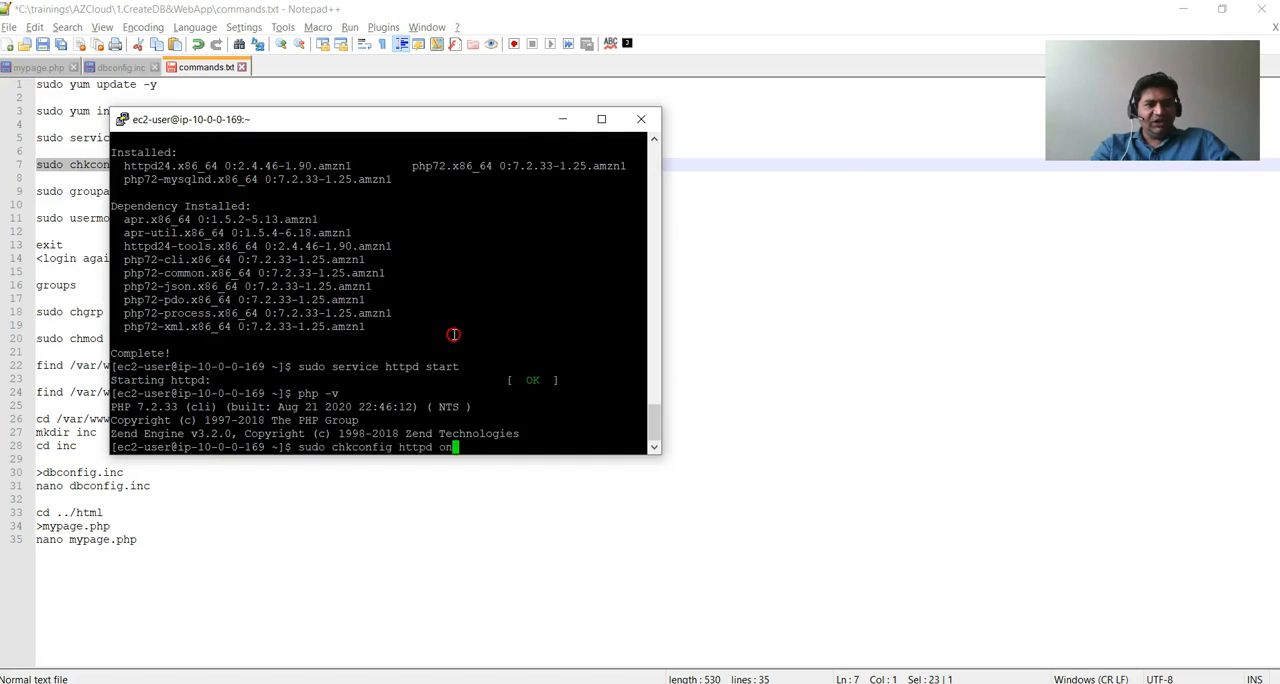
key(Return)
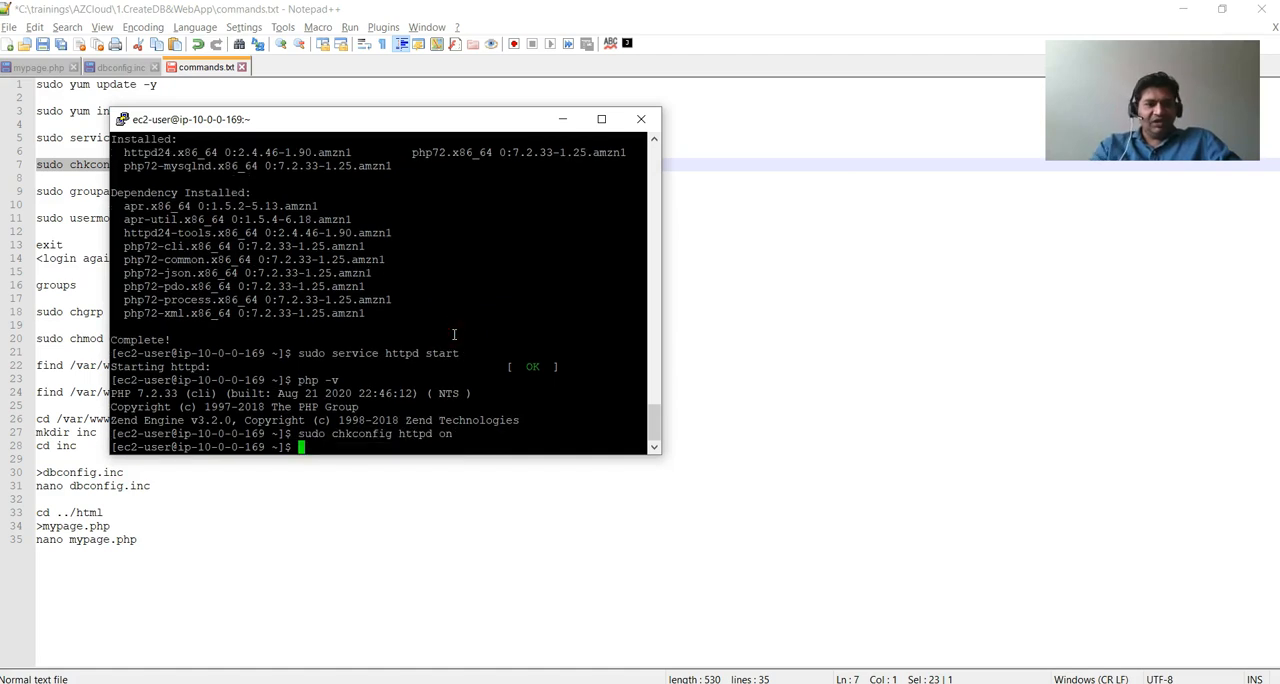
Create the www group with sudo groupadd www from commands.txt, moving the terminal window clear of the command list.
click(78, 192)
drag(157, 191, 60, 193)
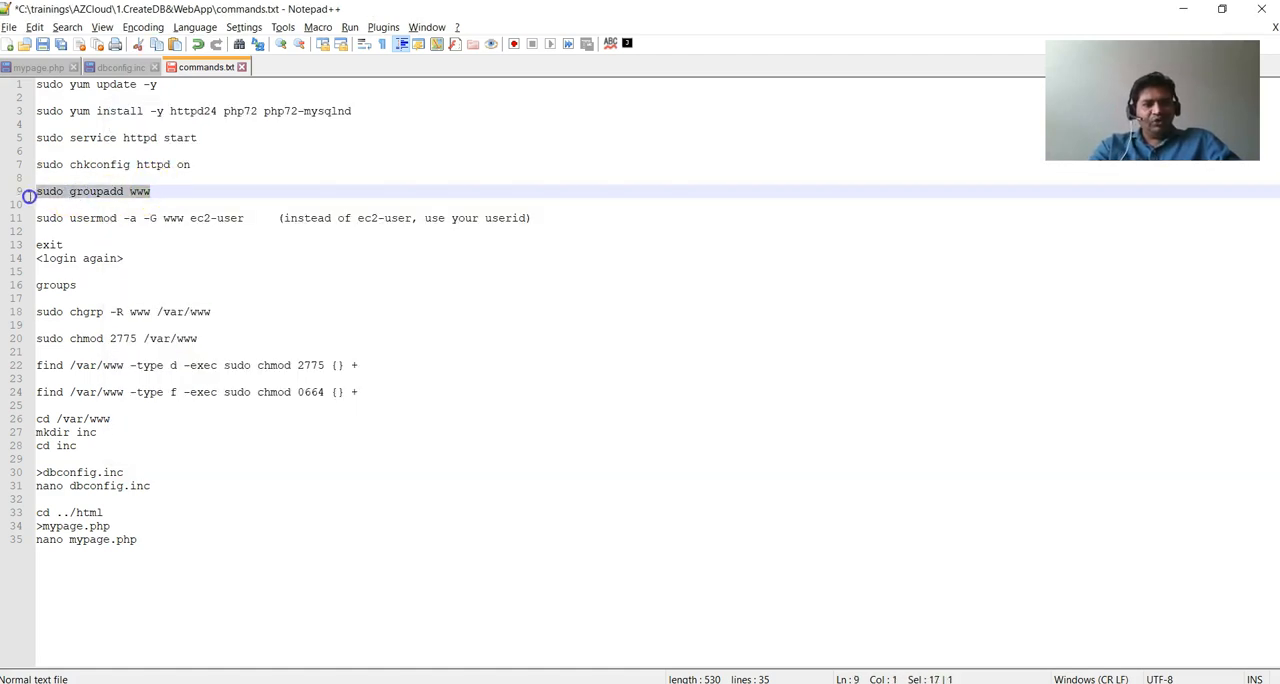
key(ctrl+c)
key(alt+Tab)
right_click(432, 410)
drag(632, 165, 817, 184)
key(Return)
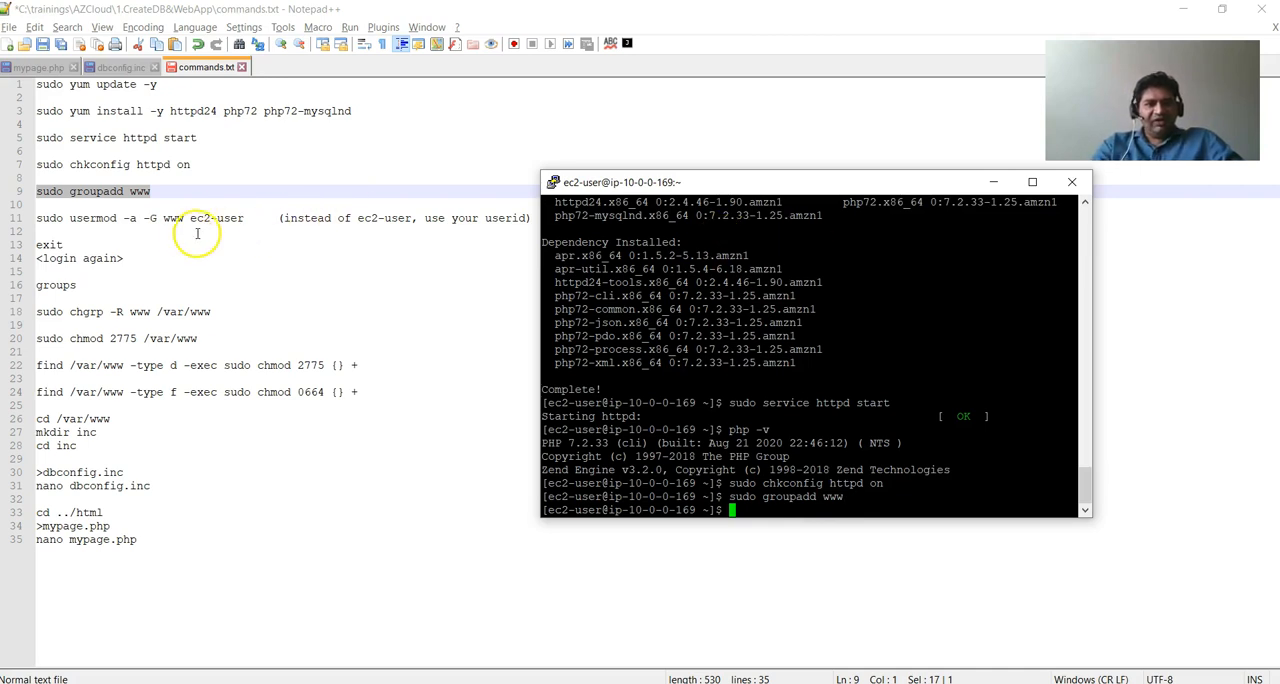
Add ec2-user to the www group with sudo usermod -a -G www ec2-user, and exit the SSH session.
drag(246, 218, 22, 215)
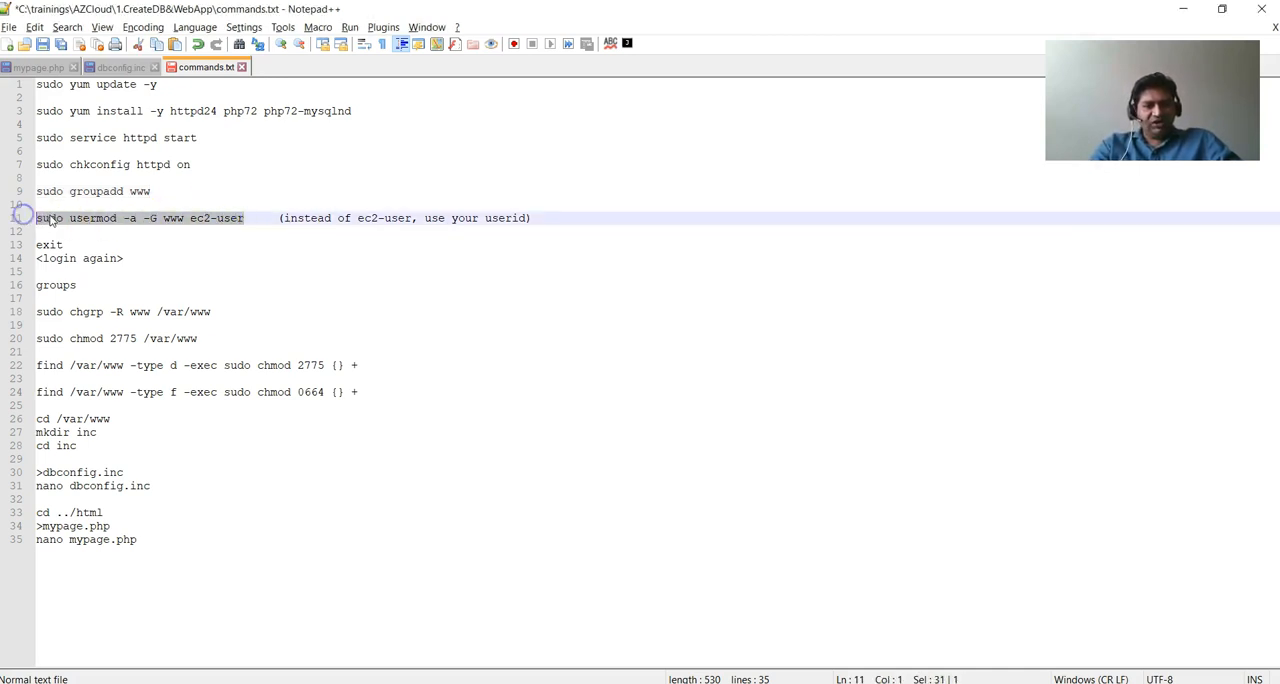
key(ctrl+c)
key(alt+Tab)
click(866, 384)
right_click(808, 402)
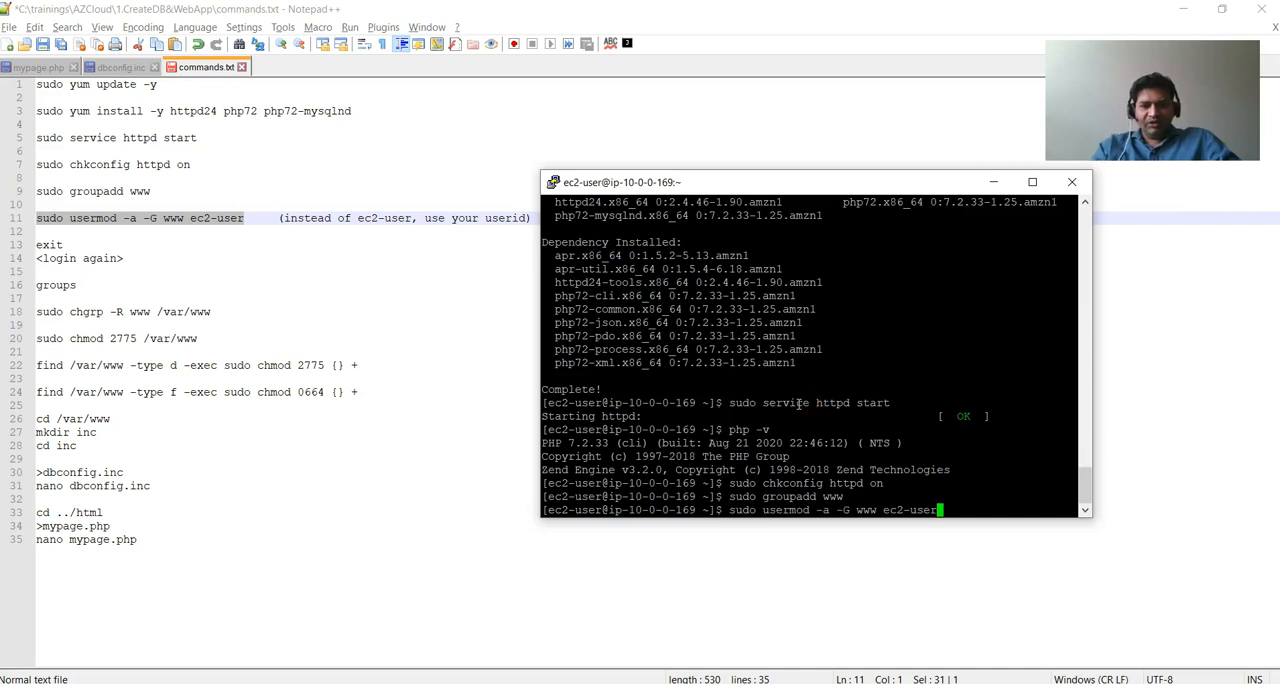
key(Return)
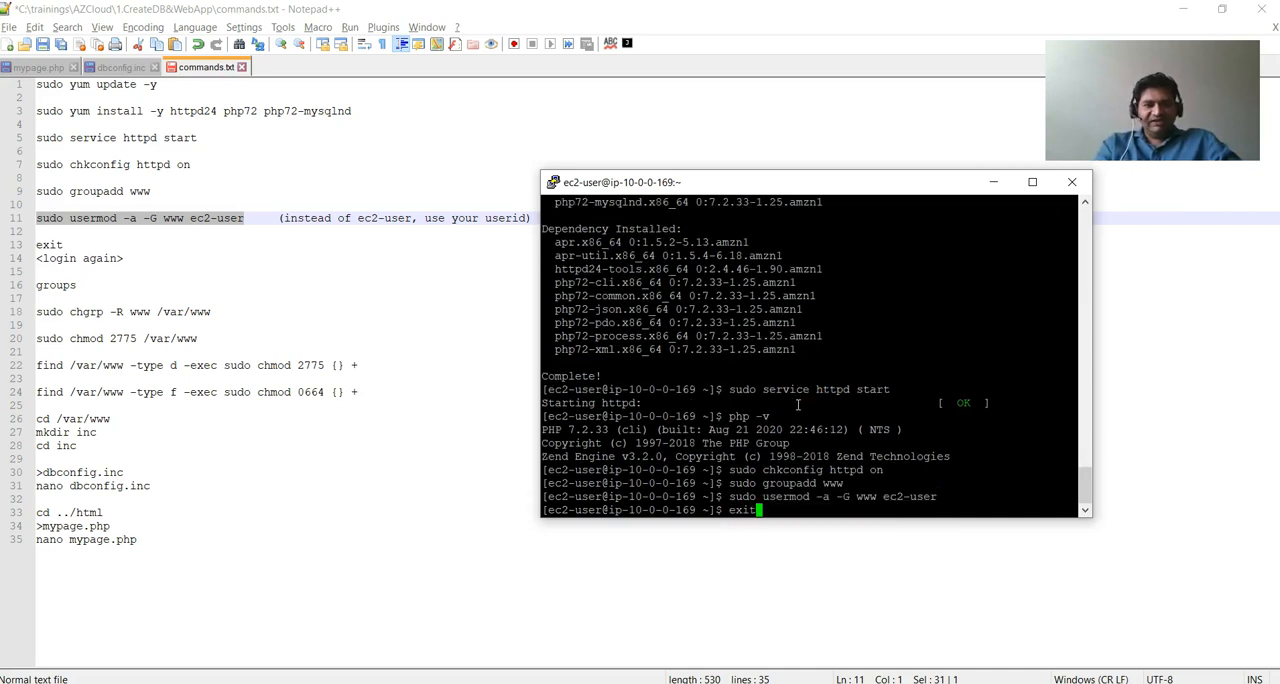
text(exit)
key(Return)
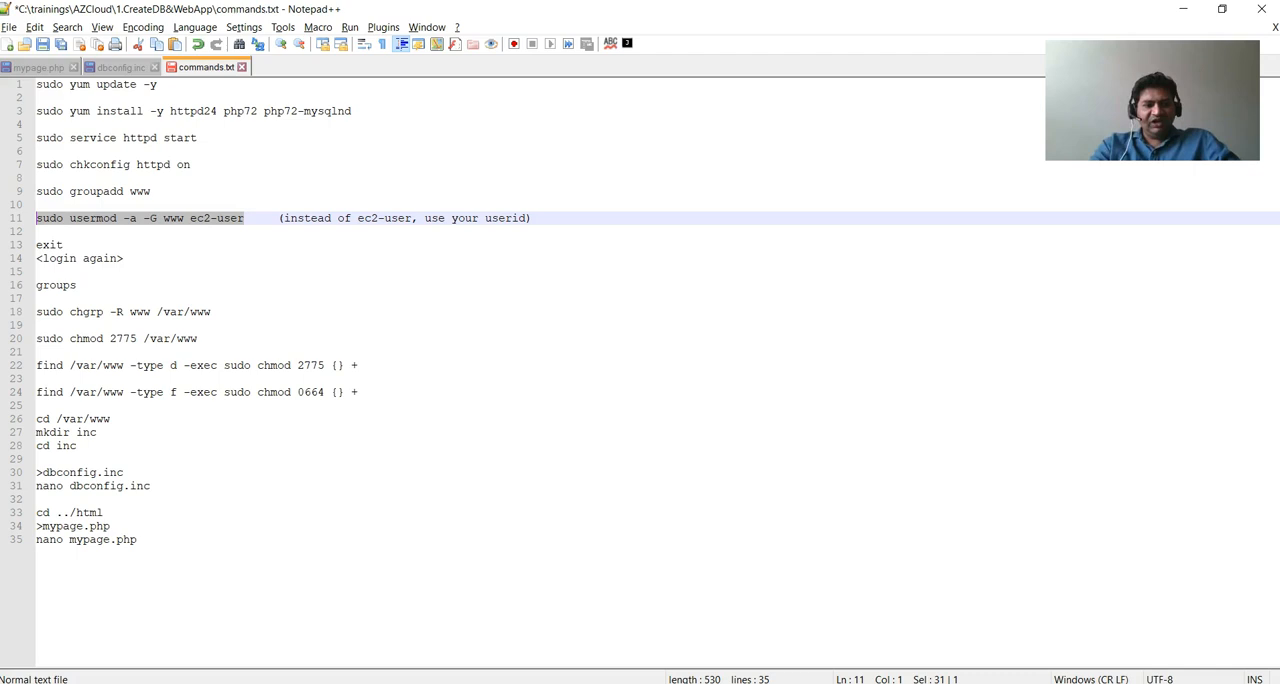
Start a new PuTTY session and enter ec2-user@ plus the instance's public IPv4 DNS, copied from the EC2 console, as host name.
key(super)
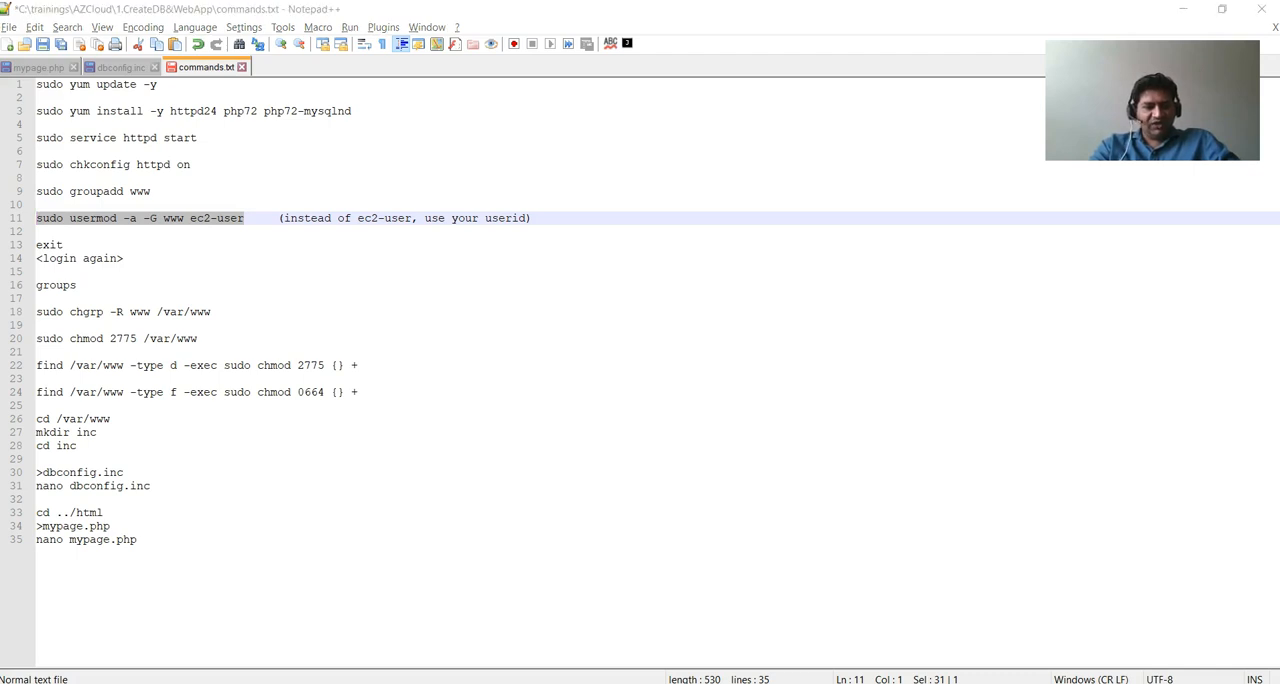
click(411, 292)
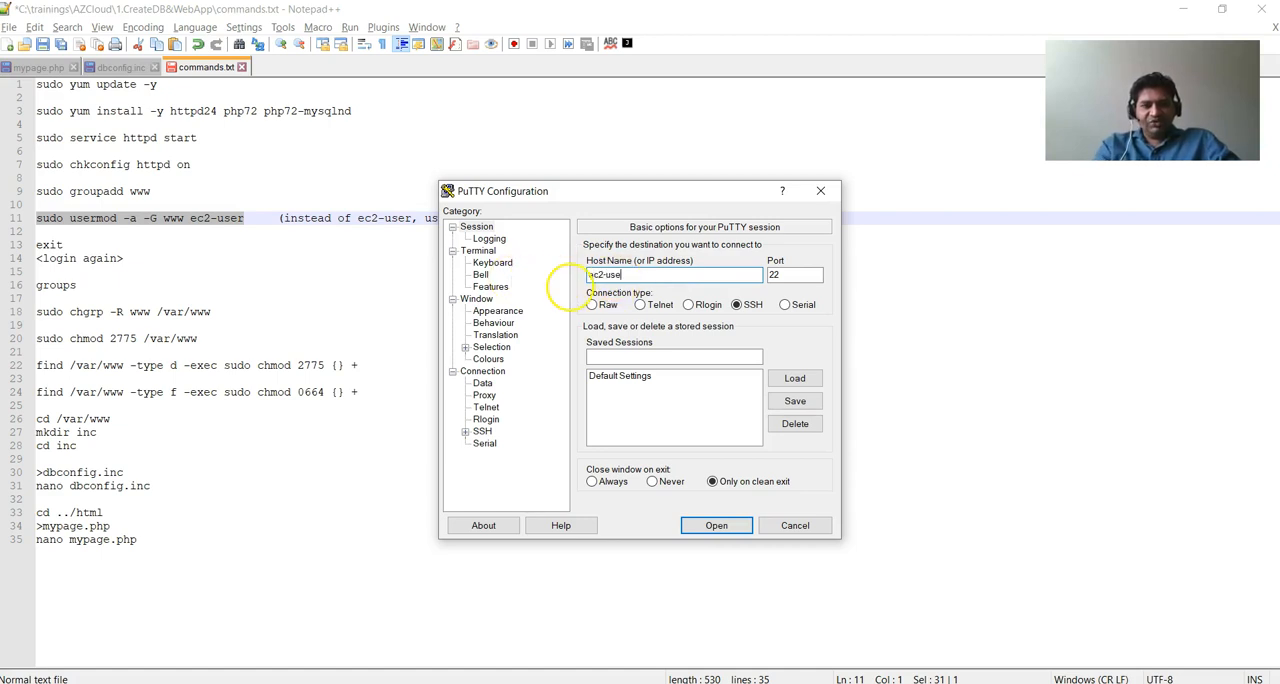
click(412, 682)
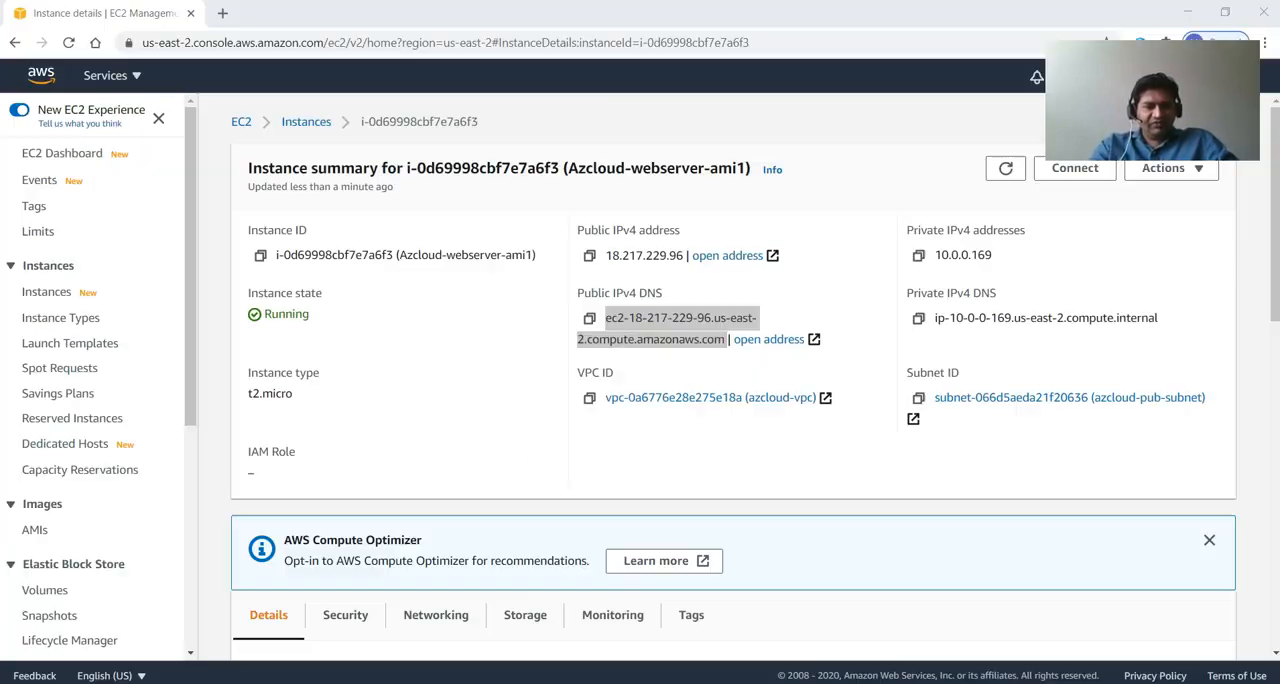
right_click(675, 341)
click(695, 349)
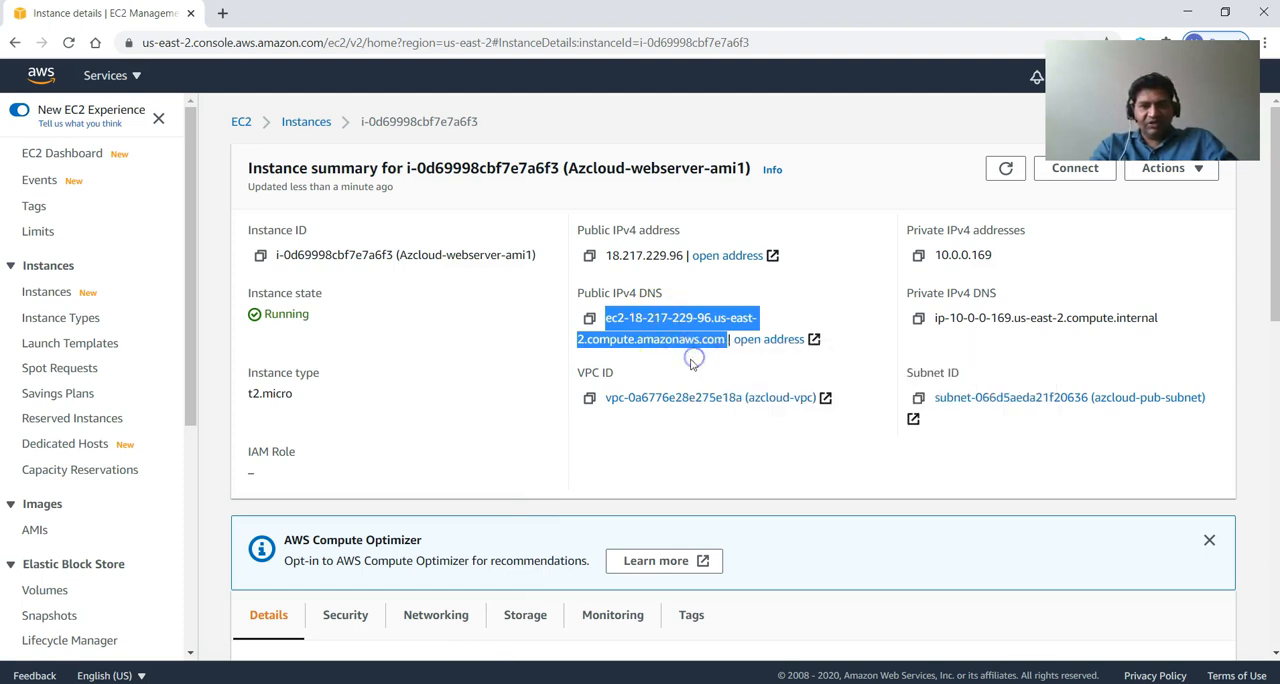
key(alt+Tab)
key(ctrl+v)
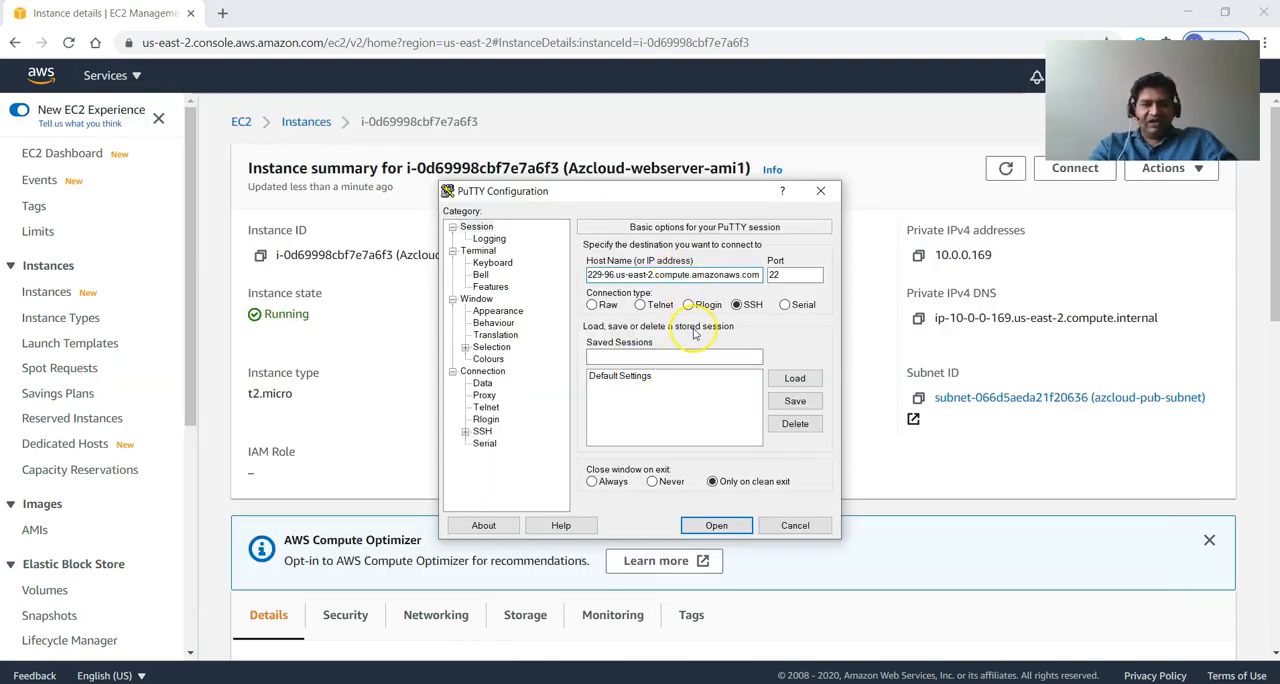
Log in to the server using azcloud.ppk as the SSH private key file and list the account's memberships with groups.
click(482, 433)
click(465, 431)
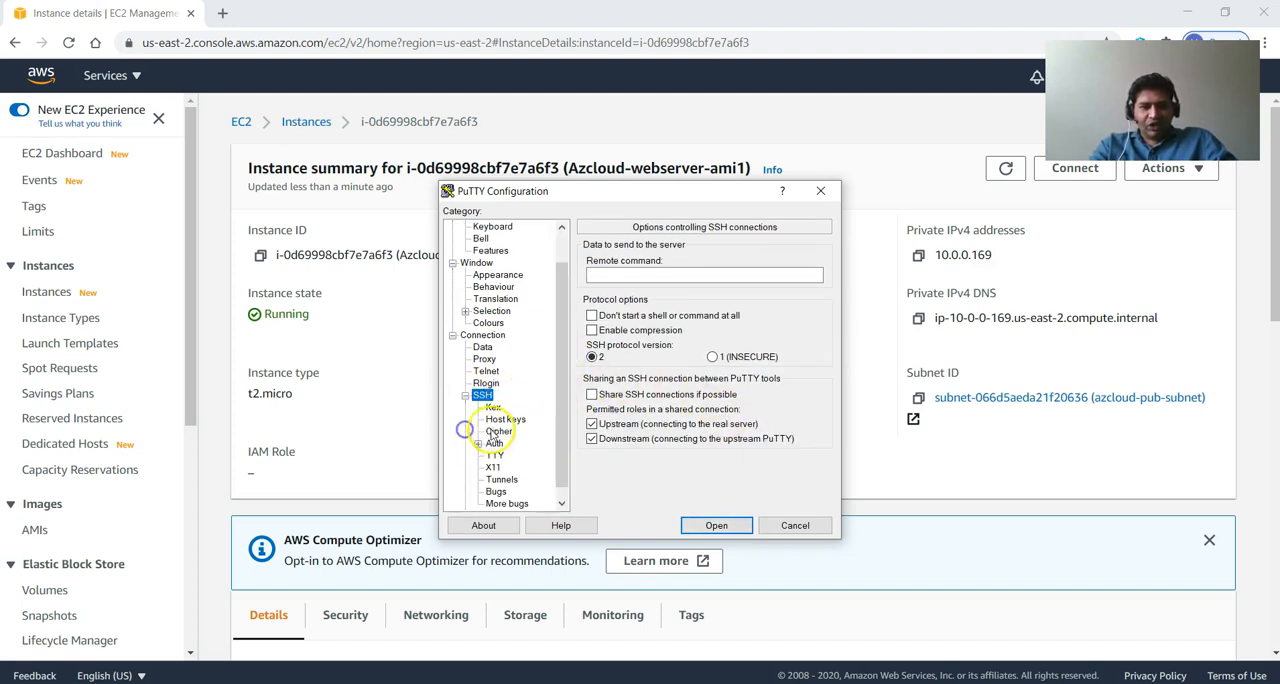
click(494, 443)
click(783, 415)
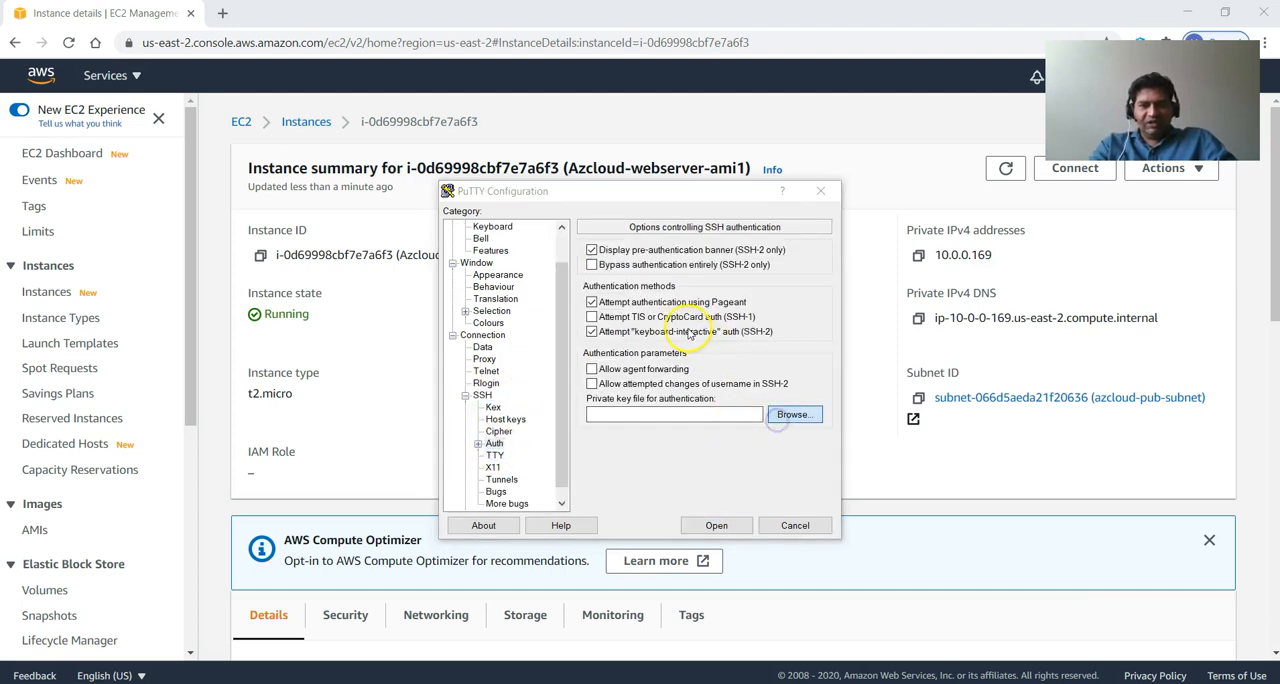
click(636, 355)
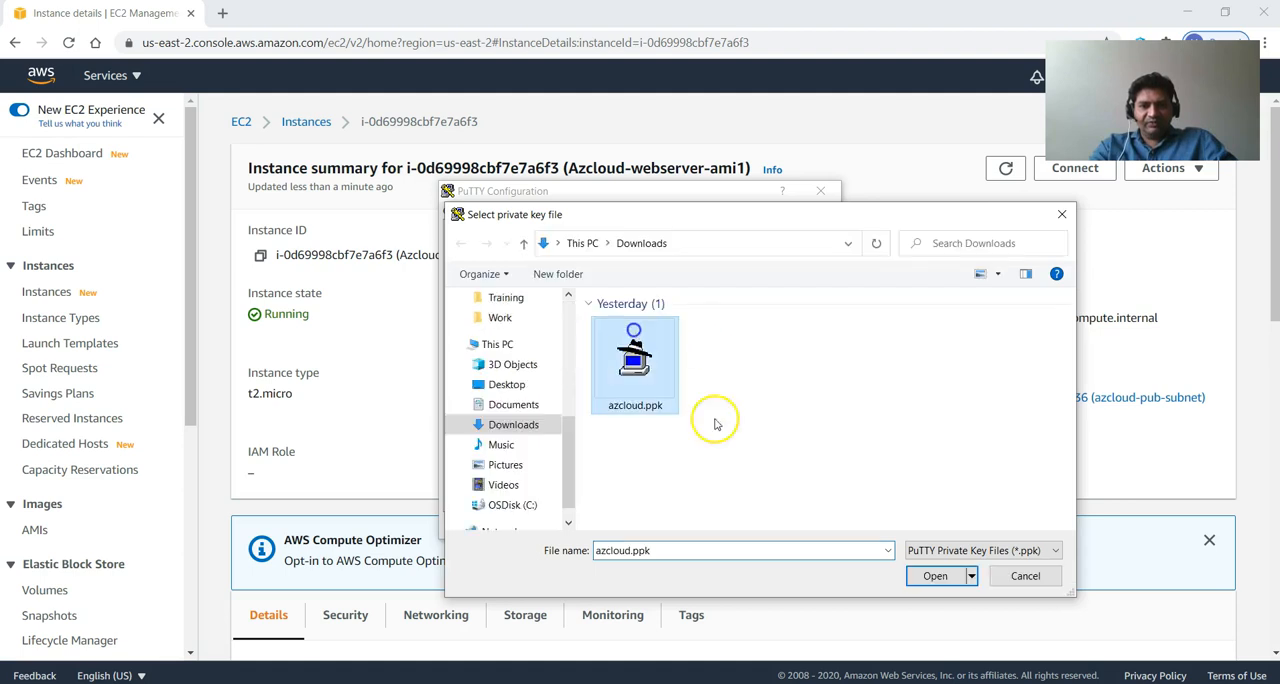
click(935, 576)
click(707, 524)
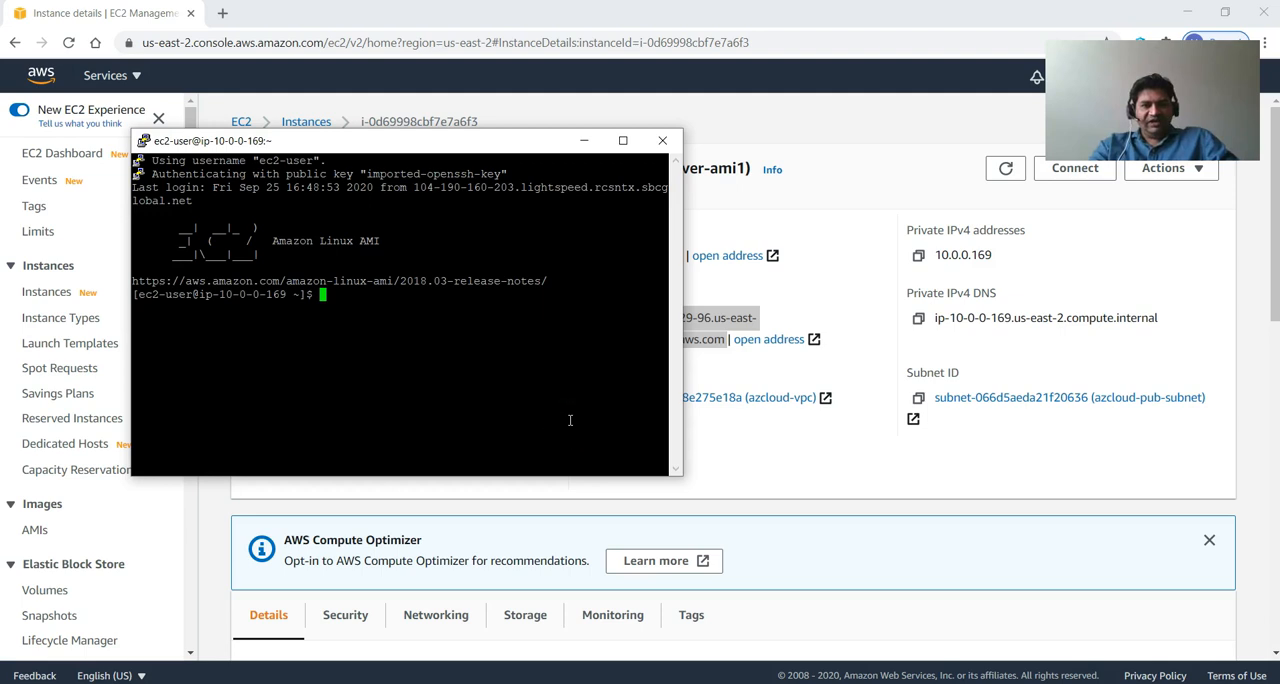
text(groups)
key(Return)
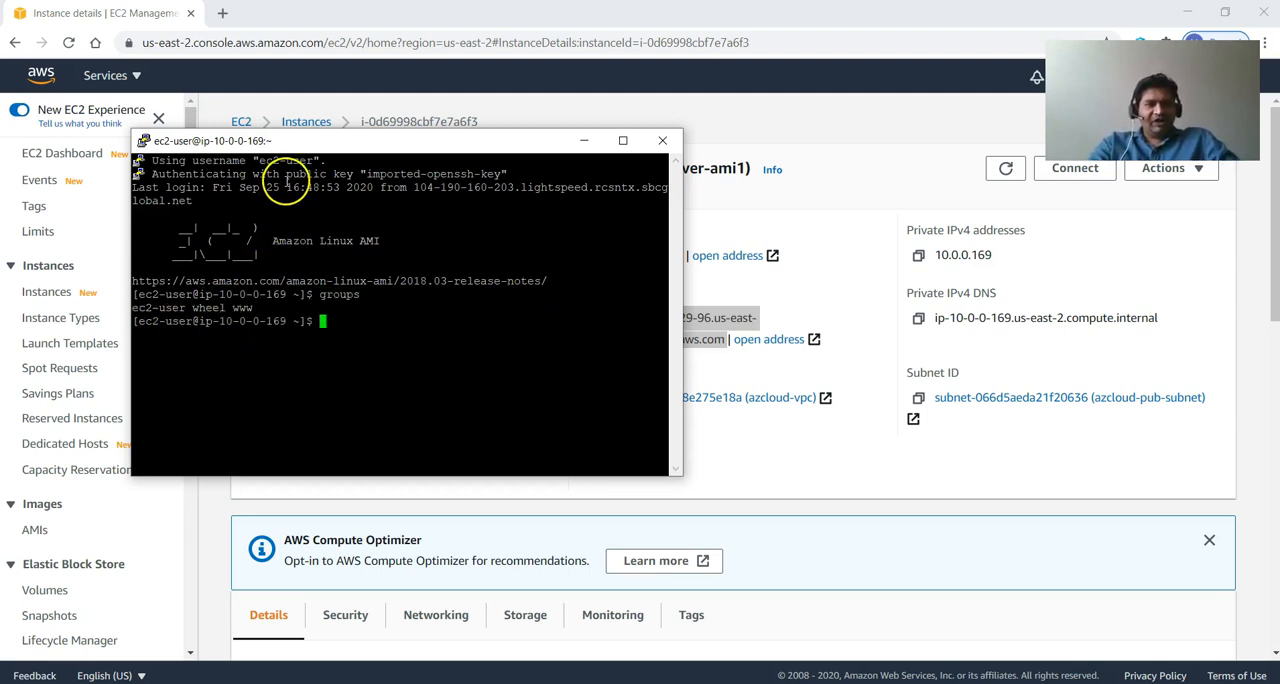
Assign /var/www to the www group with sudo chgrp -R www /var/www from commands.txt, and move the terminal clear of the command list.
key(alt+Tab)
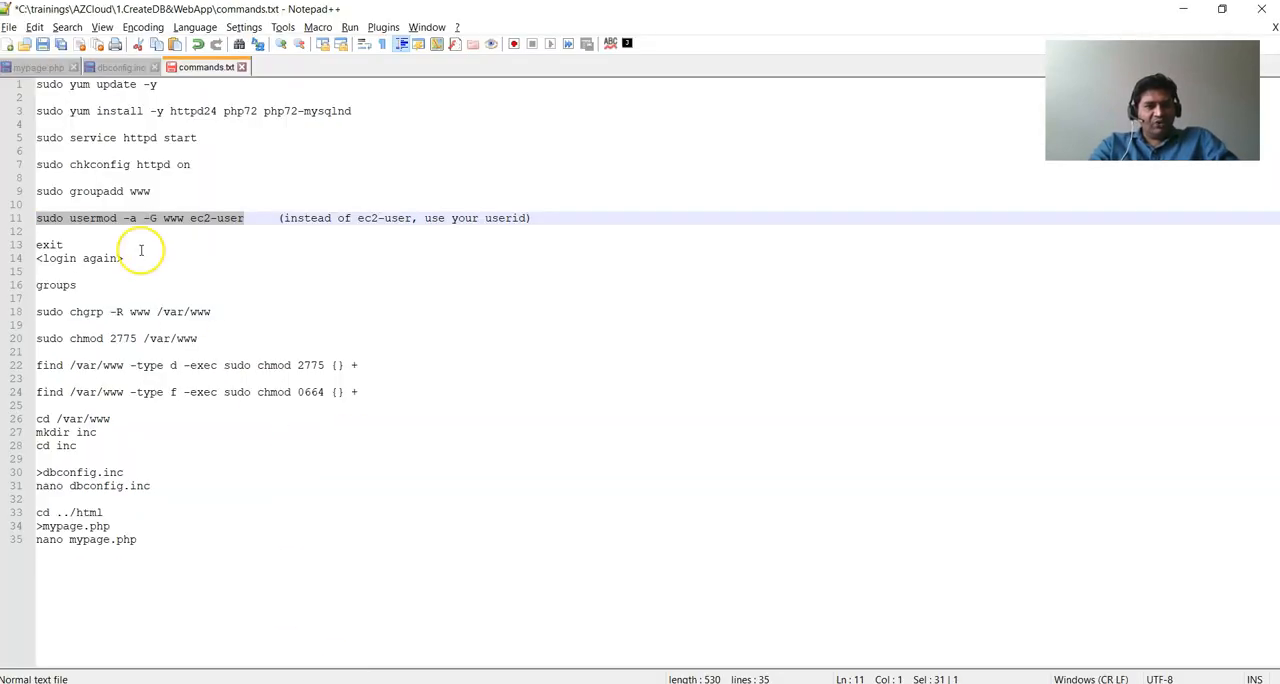
drag(212, 313, 36, 313)
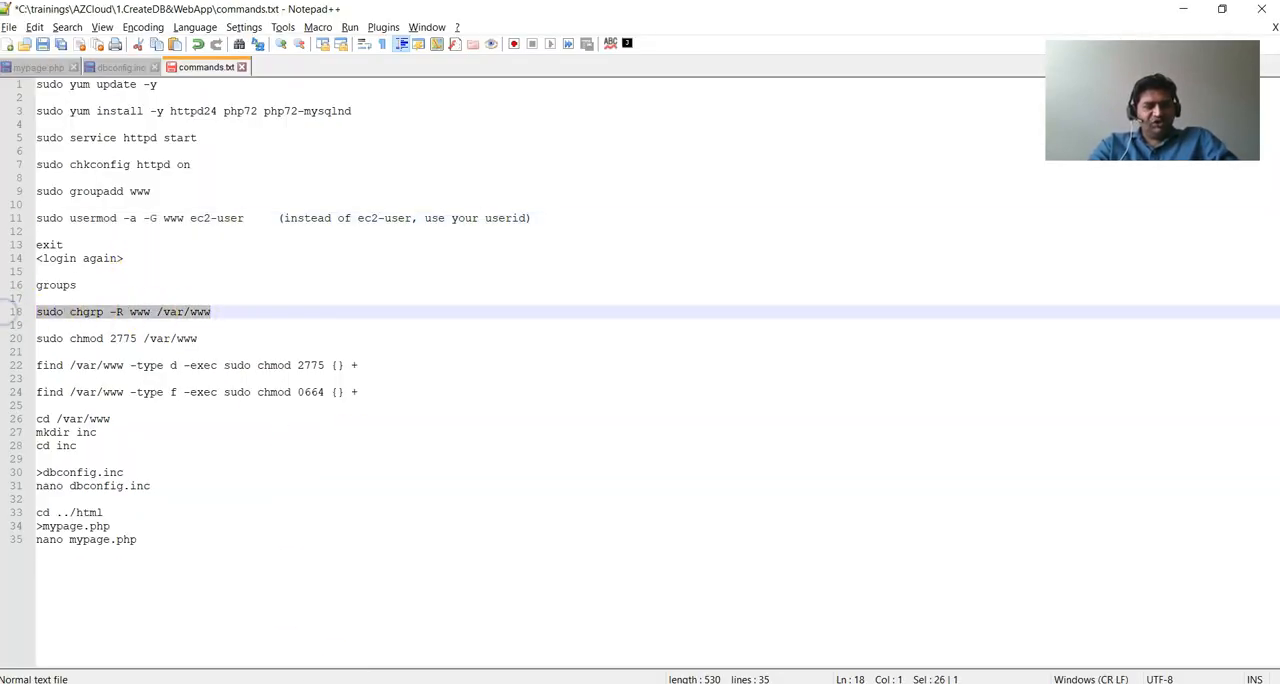
key(ctrl+c)
key(alt+Tab)
right_click(541, 420)
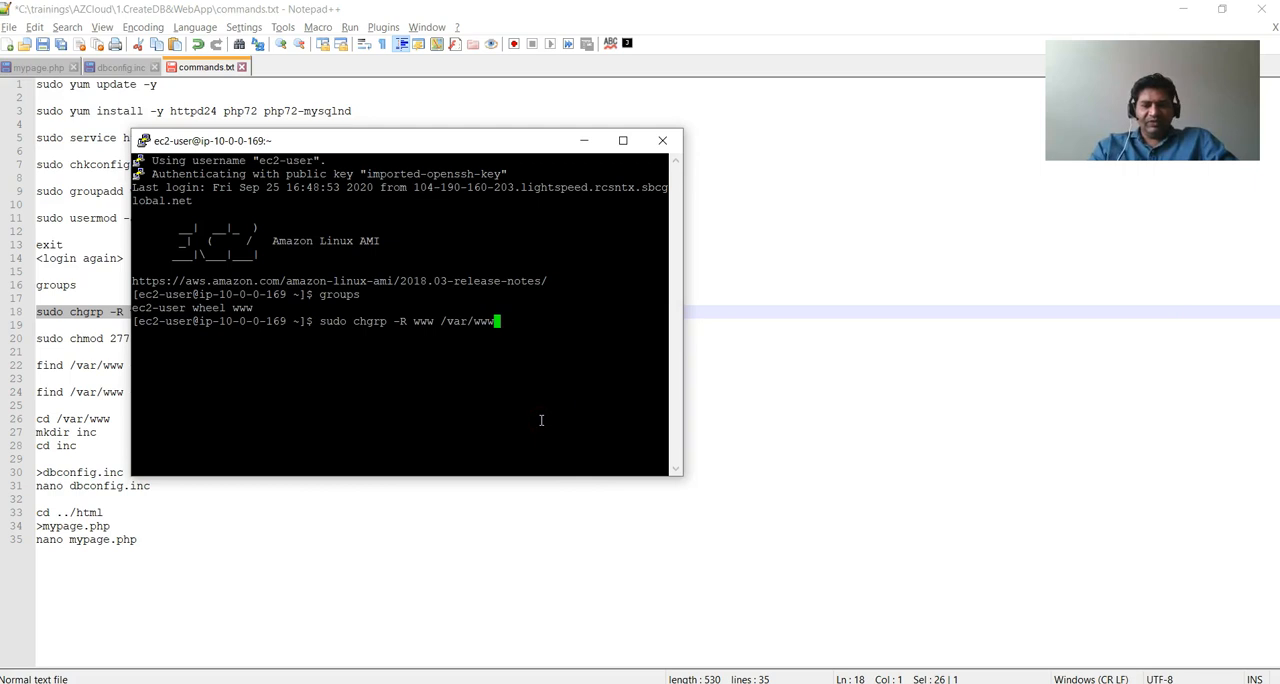
key(Return)
drag(434, 143, 796, 259)
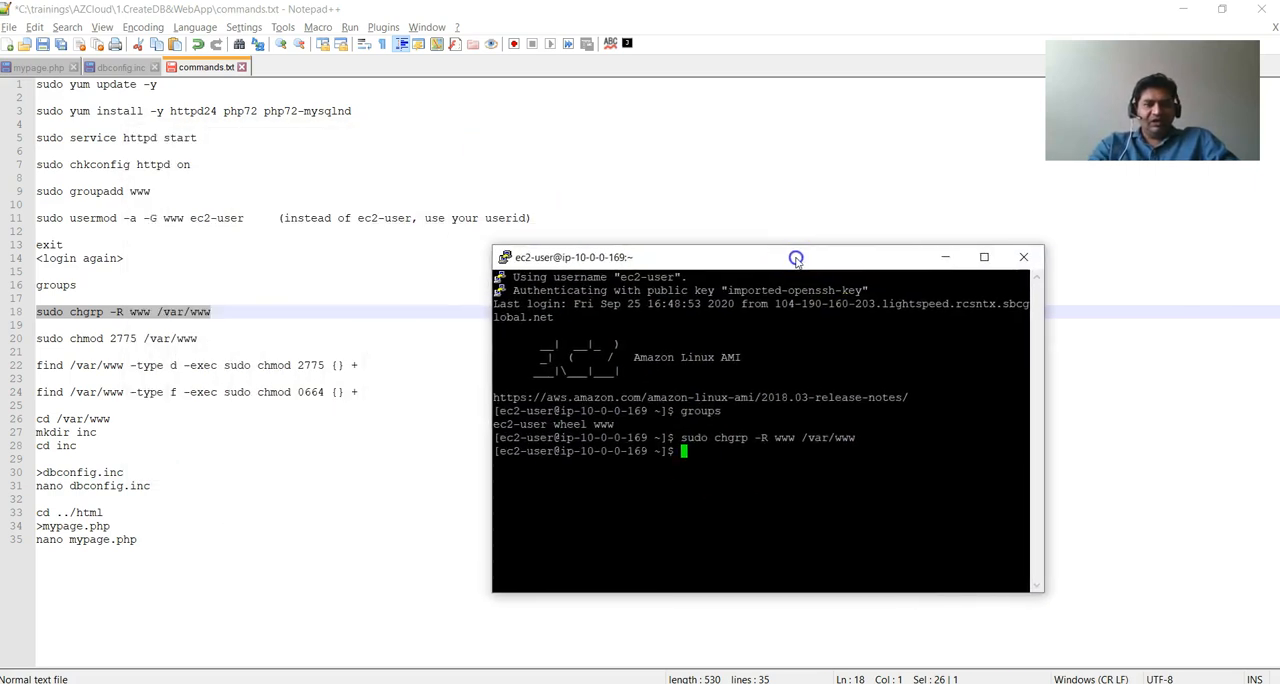
Set the permissions of the web root with sudo chmod 2775 /var/www from commands.txt.
mouse_move(12, 350)
mouse_down()
mouse_move(4, 325)
mouse_move(12, 342)
mouse_up()
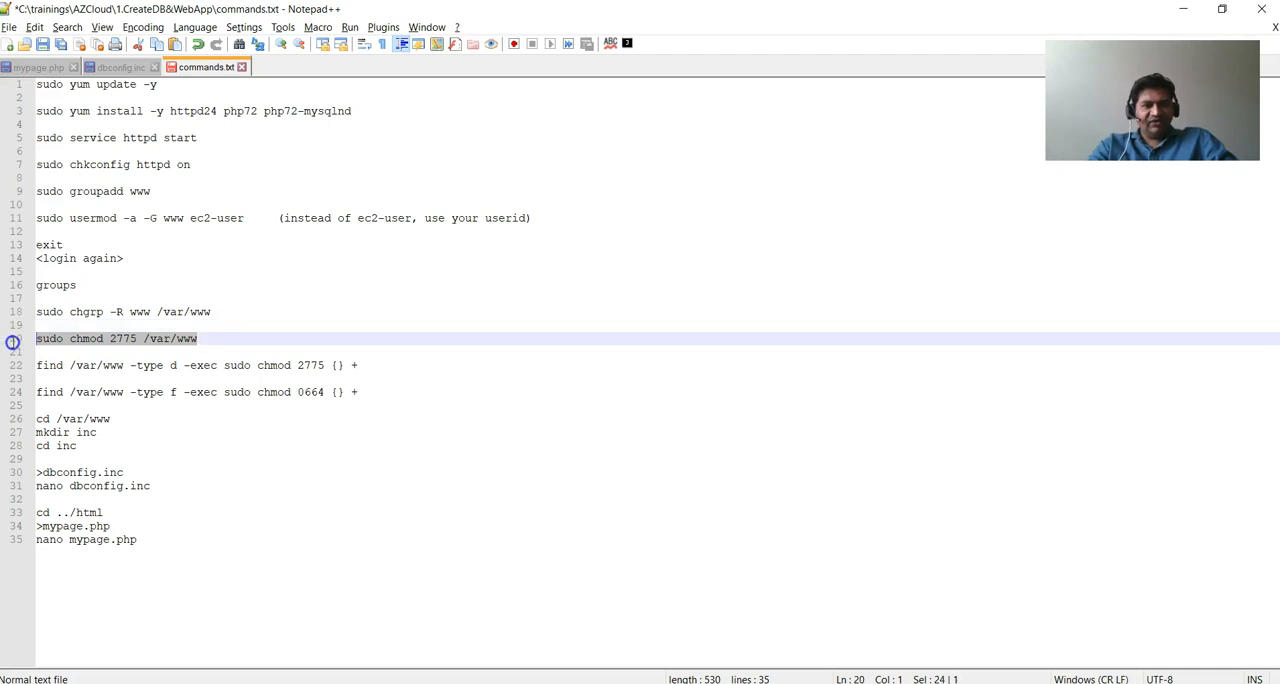
key(ctrl+c)
key(alt+Tab)
right_click(740, 402)
key(Return)
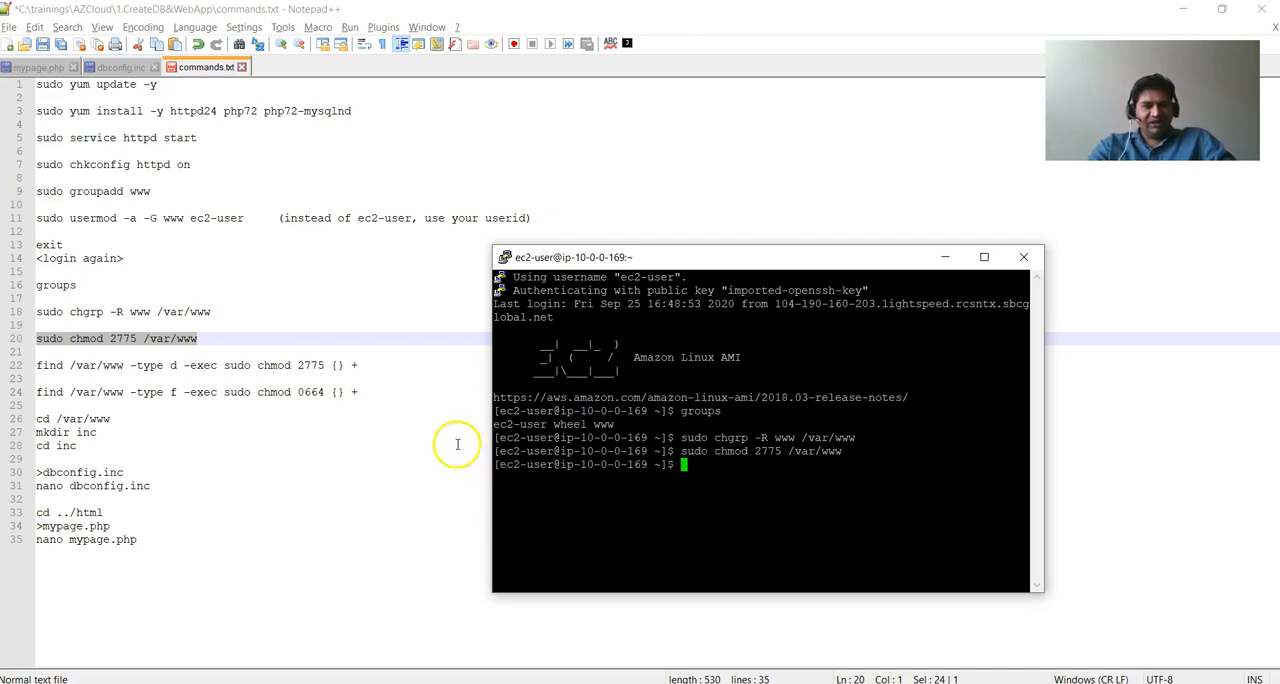
Apply mode 2775 to all directories with find /var/www -type d -exec sudo chmod 2775 {} + from commands.txt.
drag(368, 366, 43, 363)
key(ctrl+c)
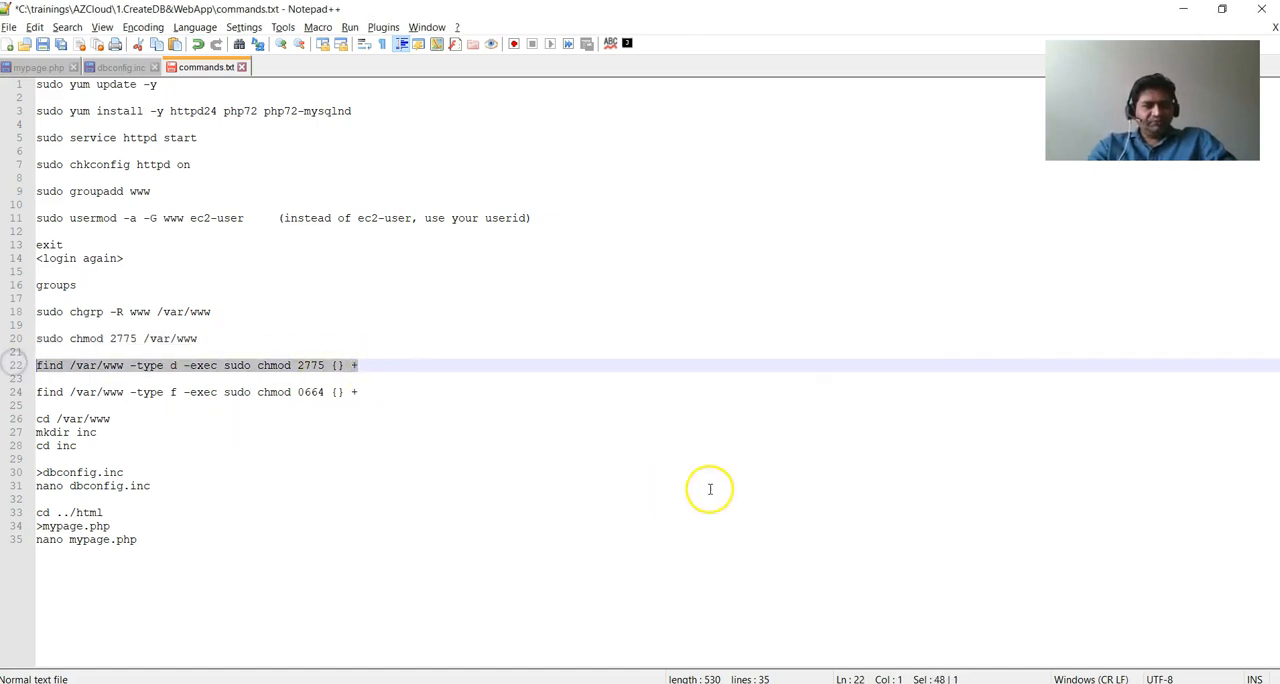
key(alt+Tab)
right_click(845, 530)
key(Return)
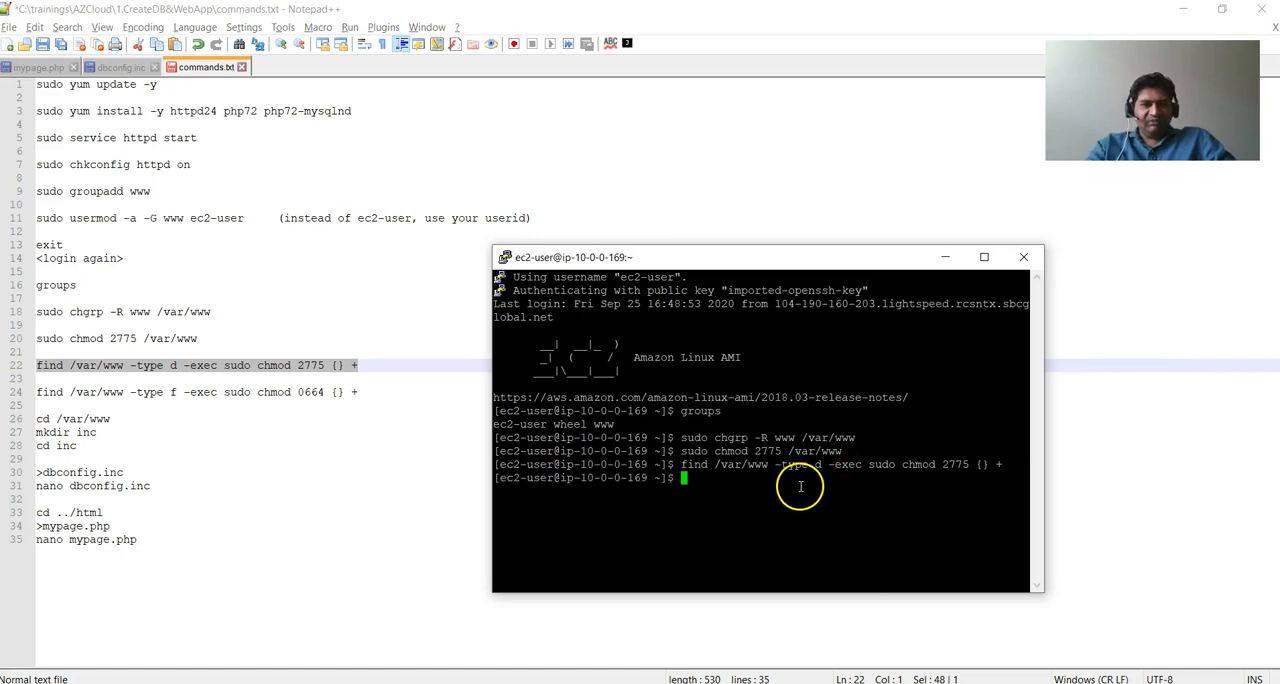
Apply mode 0664 to all files with find /var/www -type f -exec sudo chmod 0664 {} + from commands.txt.
drag(360, 392, 21, 392)
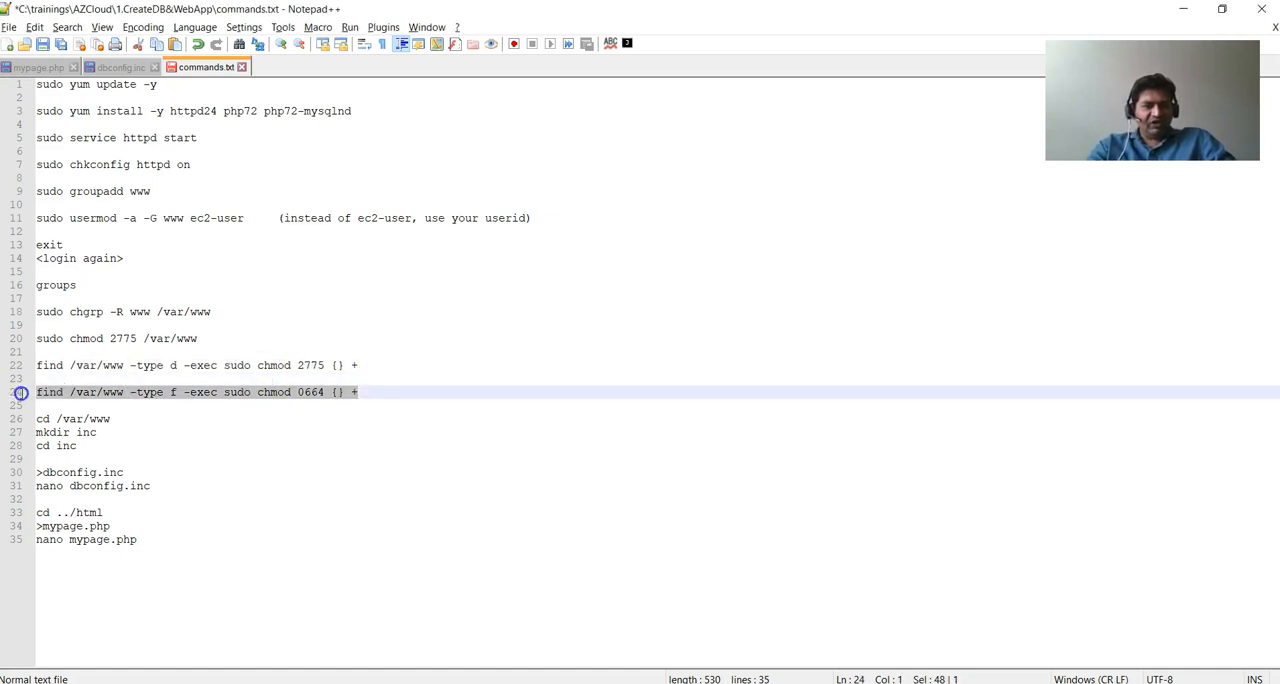
key(ctrl+c)
key(alt+Tab)
right_click(920, 506)
key(Return)
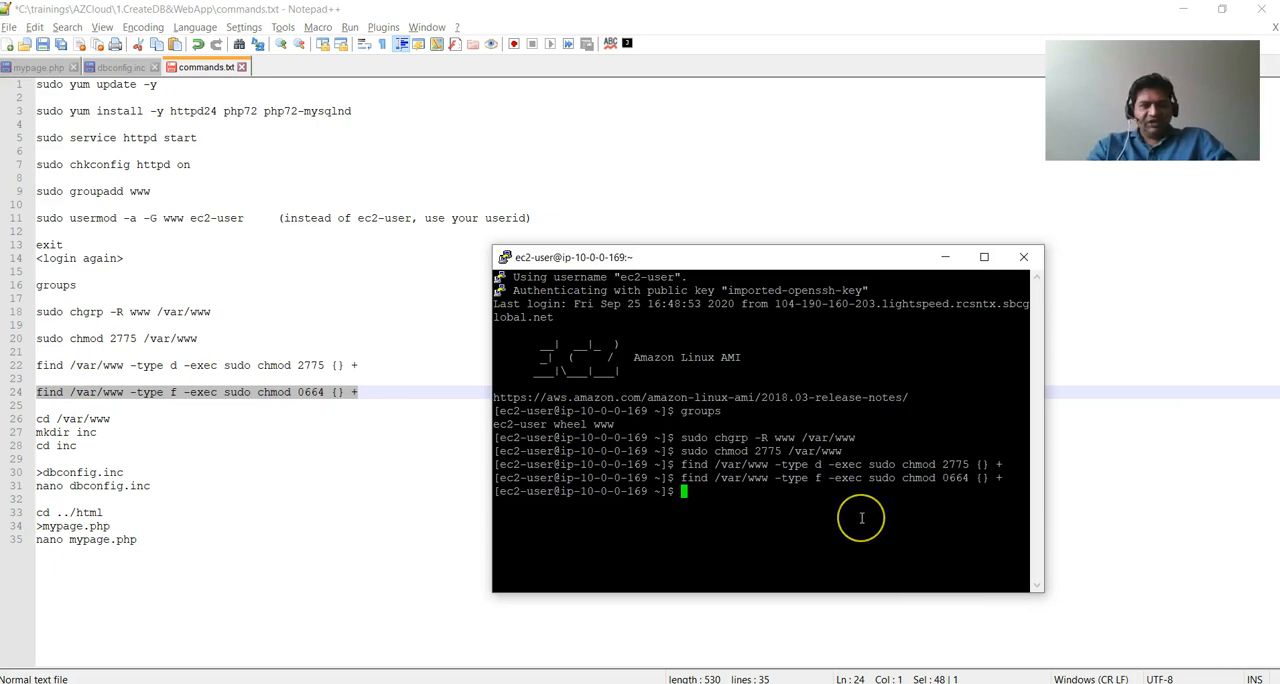
Change to the /var/www directory on the server and list its contents with ls.
text(cd /var/www)
key(Return)
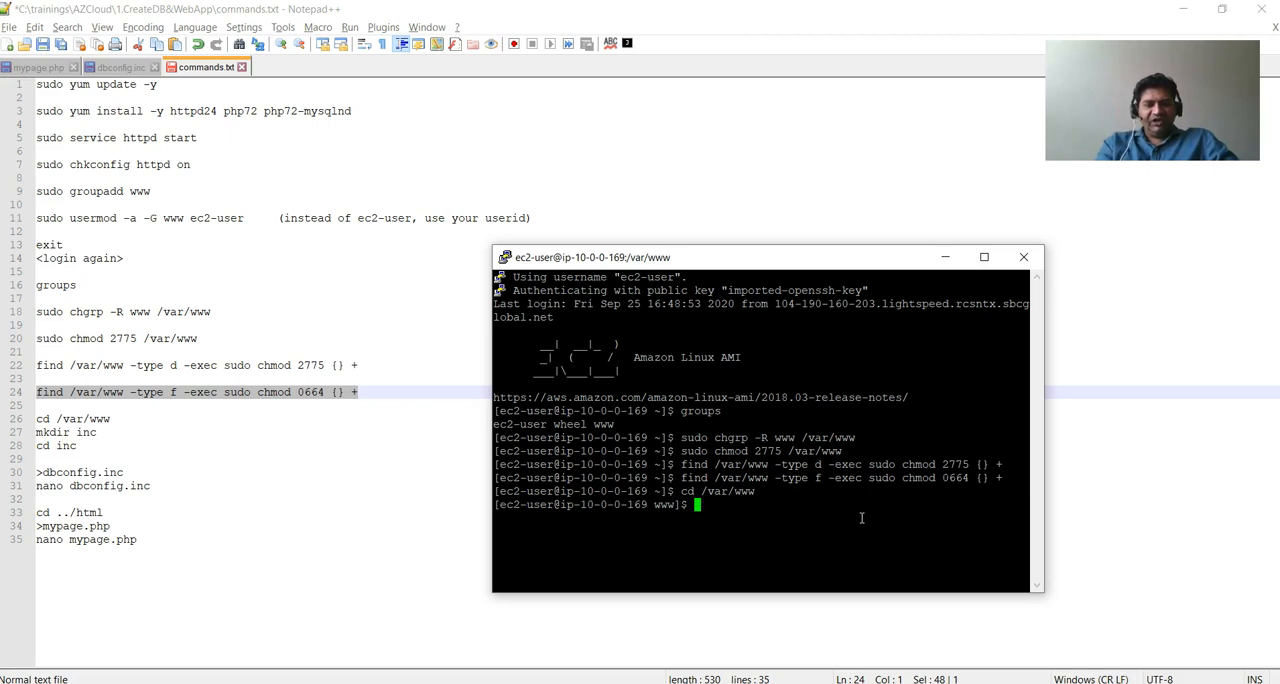
text(ls)
key(Return)
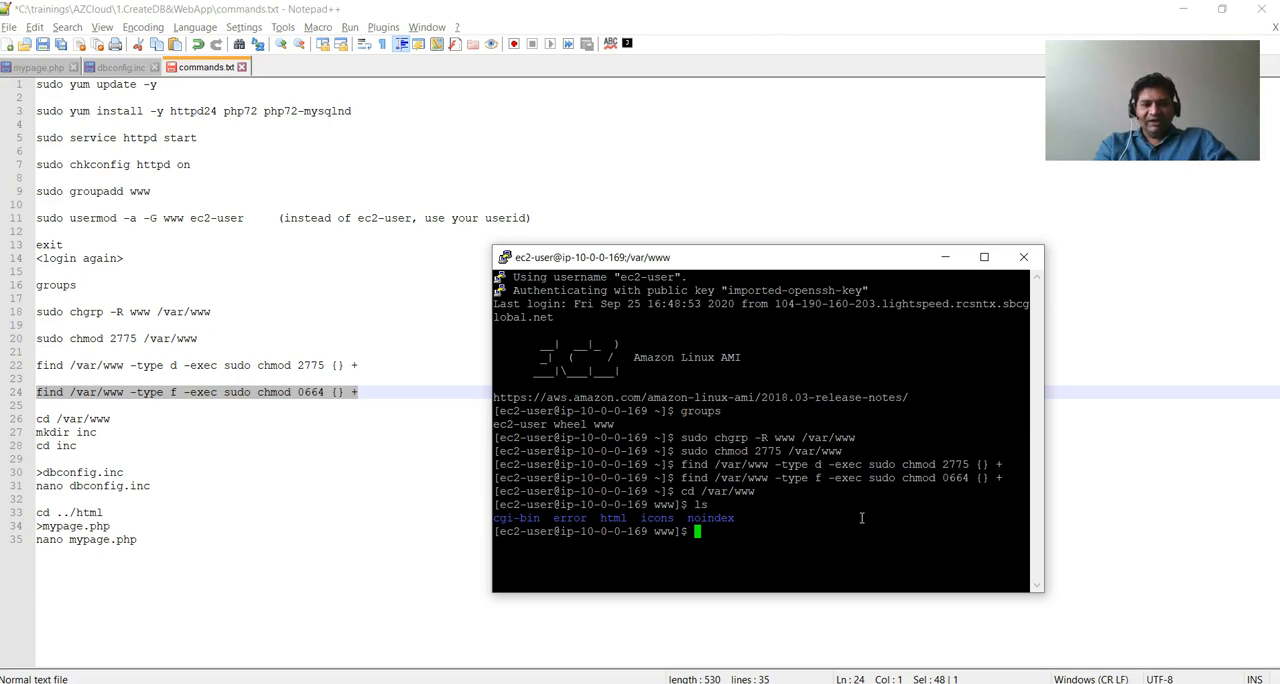
Create a directory named inc inside /var/www with mkdir inc and change into it.
text(ir inc)
key(Return)
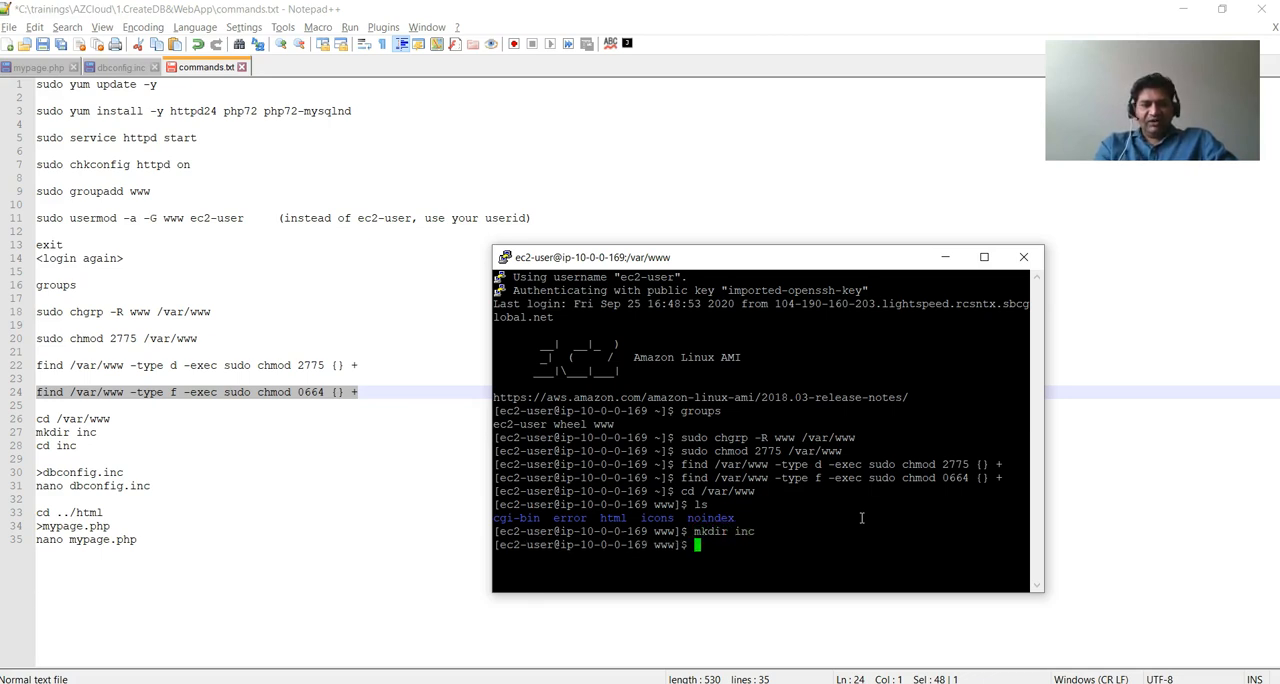
text(cd inc)
key(Return)
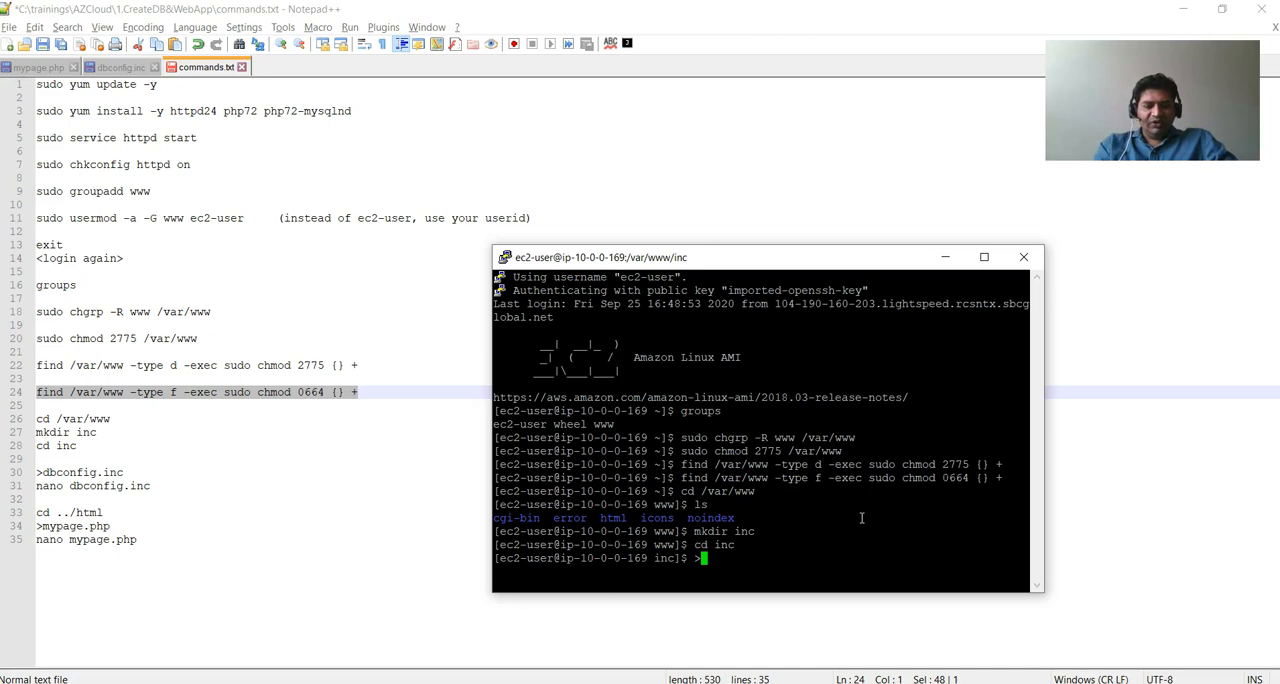
Create an empty dbconfig.inc file in the inc directory with >dbconfig.inc and open it in nano.
text(>dbconfig.i)
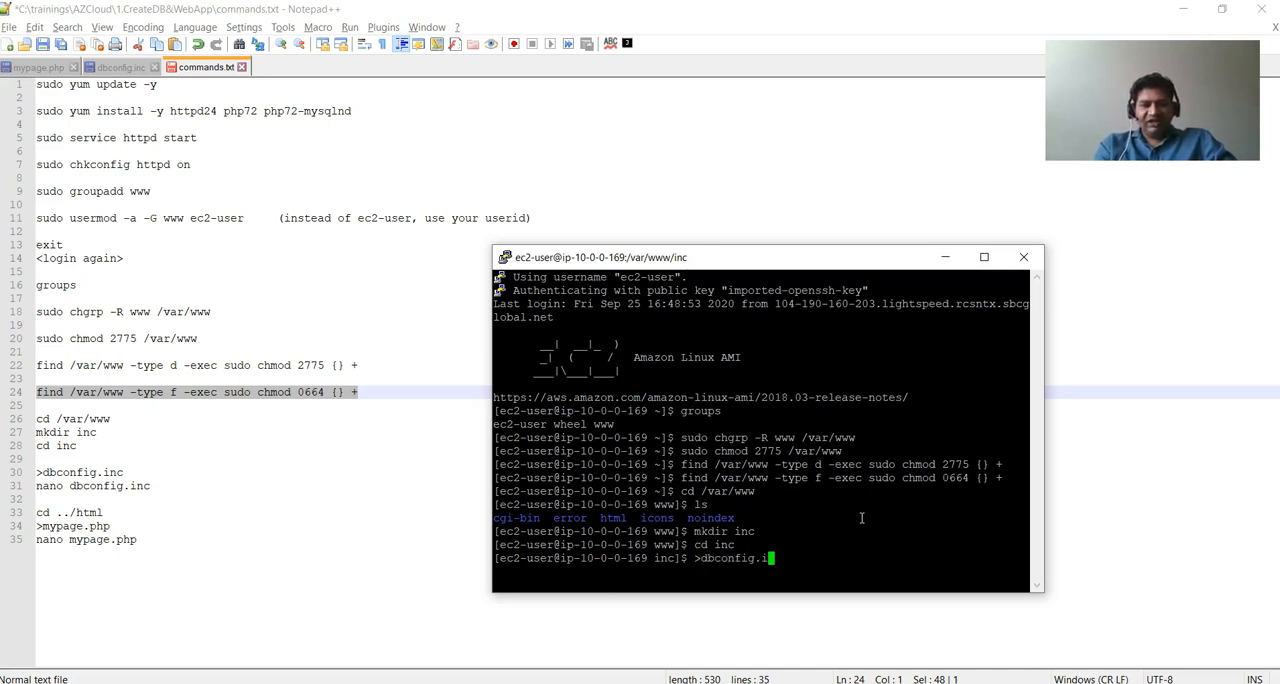
text(nc)
key(Return)
text(nano)
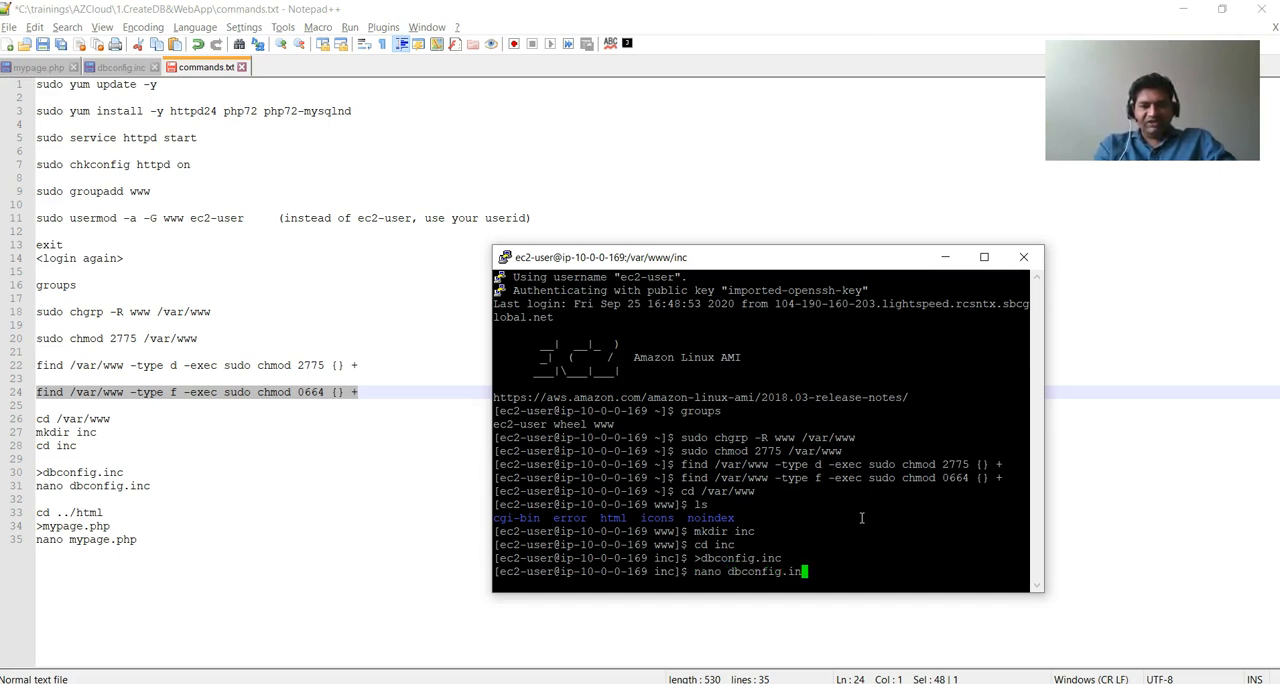
key(Return)
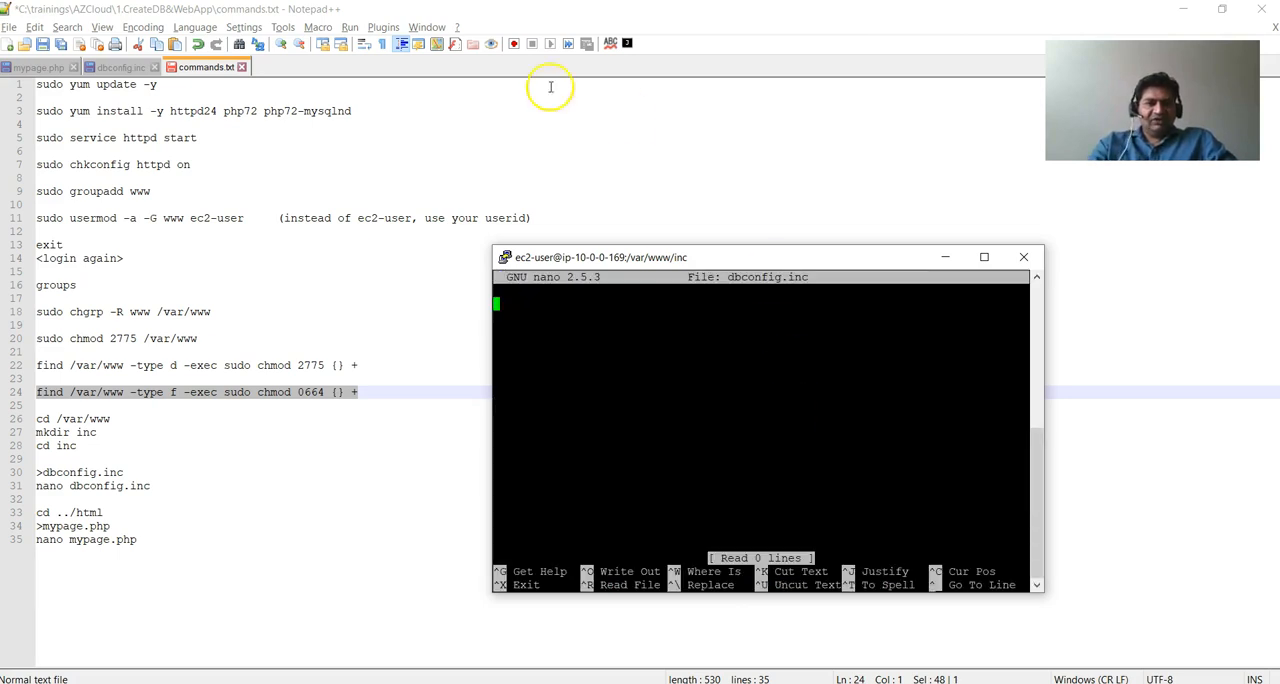
Switch to the local dbconfig.inc in Notepad++ and review its database definitions, especially the DB_SERVER host name.
click(121, 67)
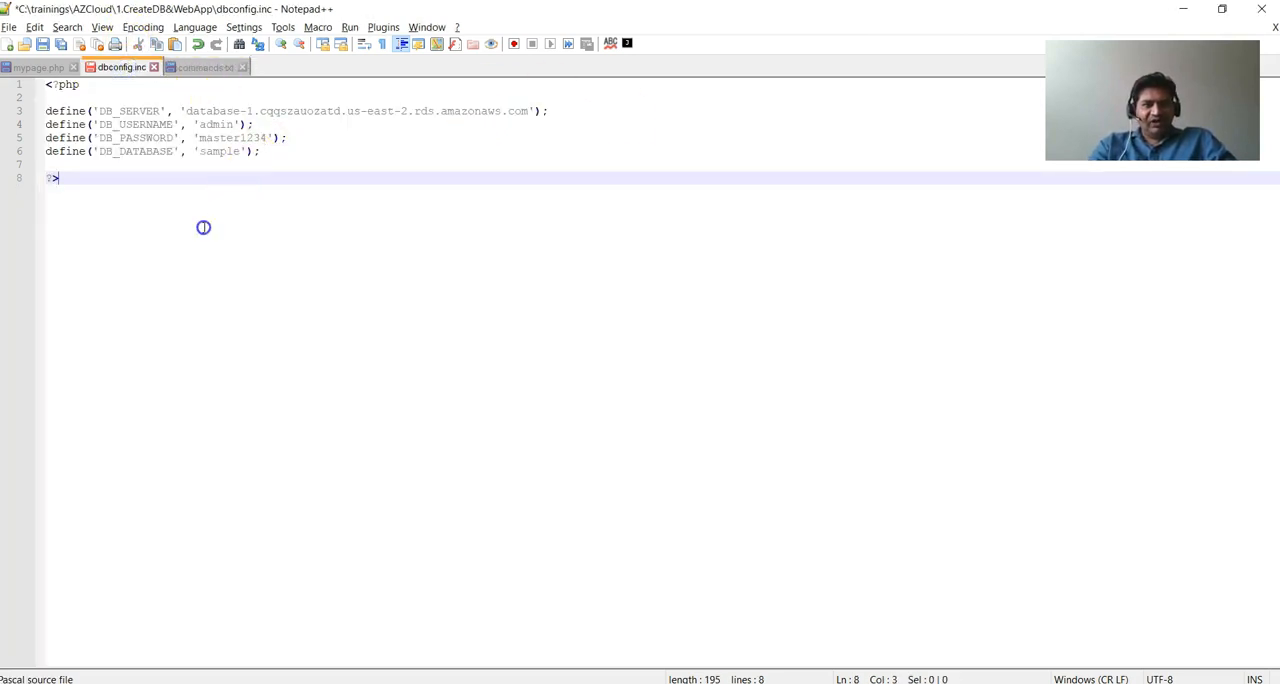
key(ctrl+a)
key(alt+Tab)
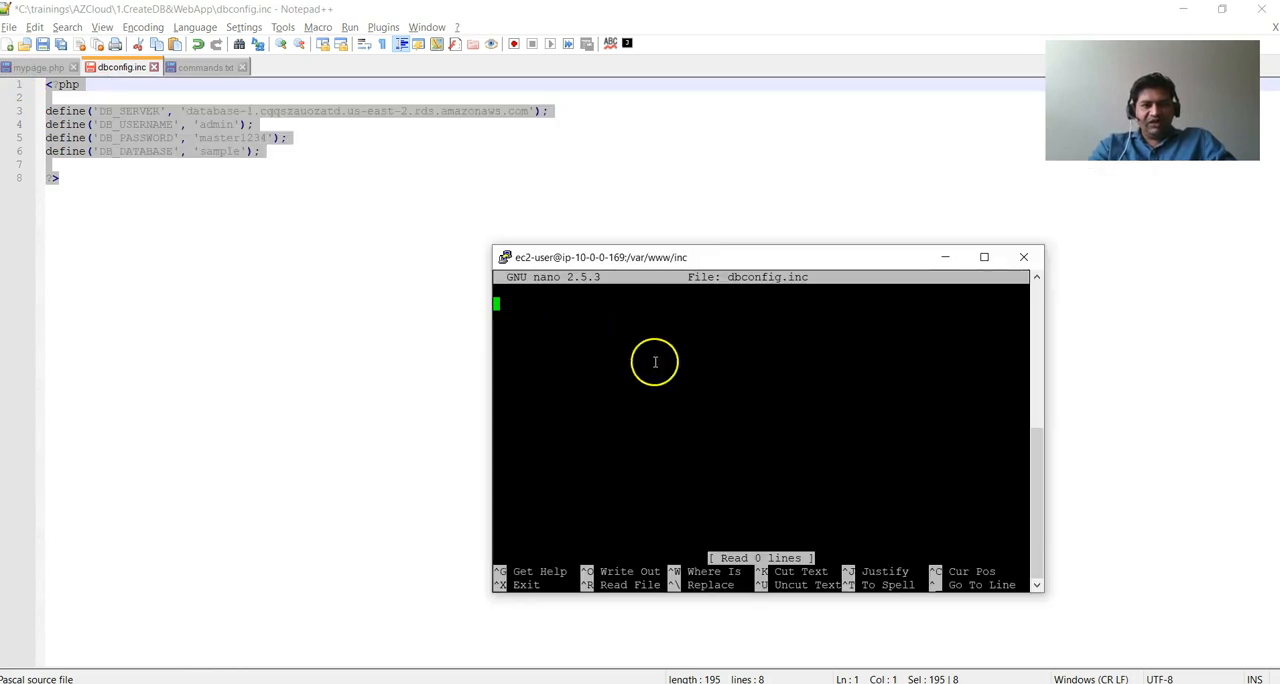
click(380, 276)
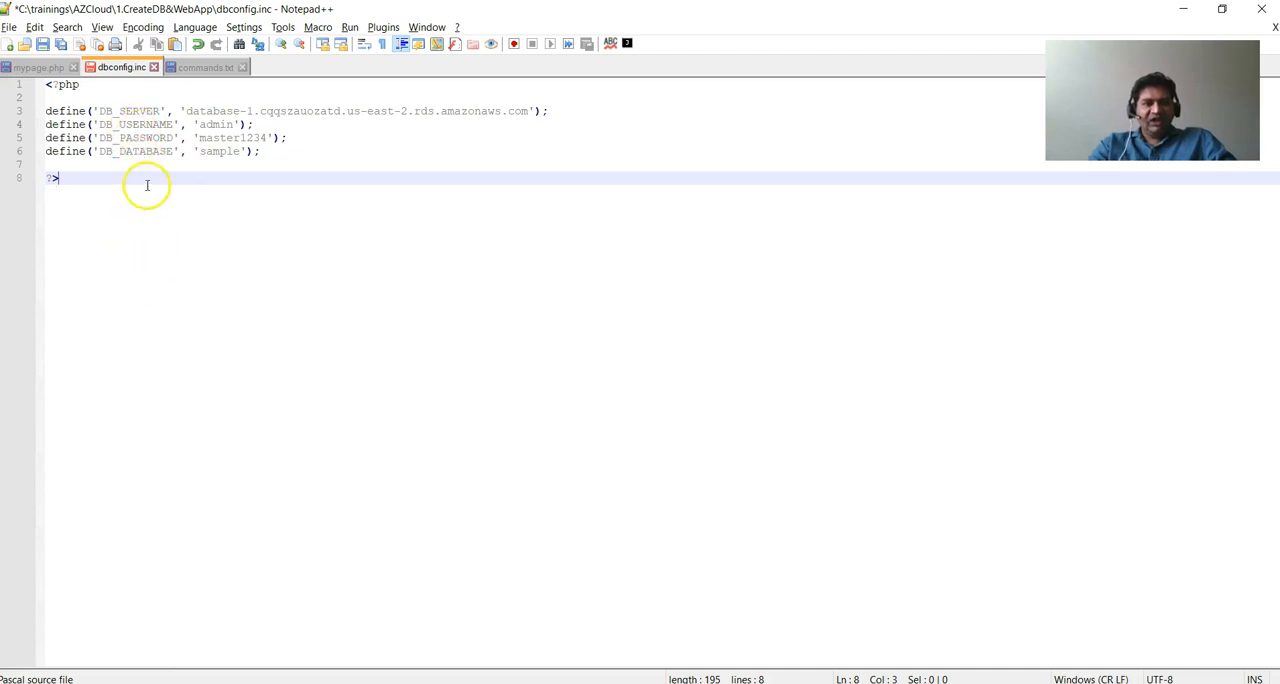
click(184, 111)
click(526, 111)
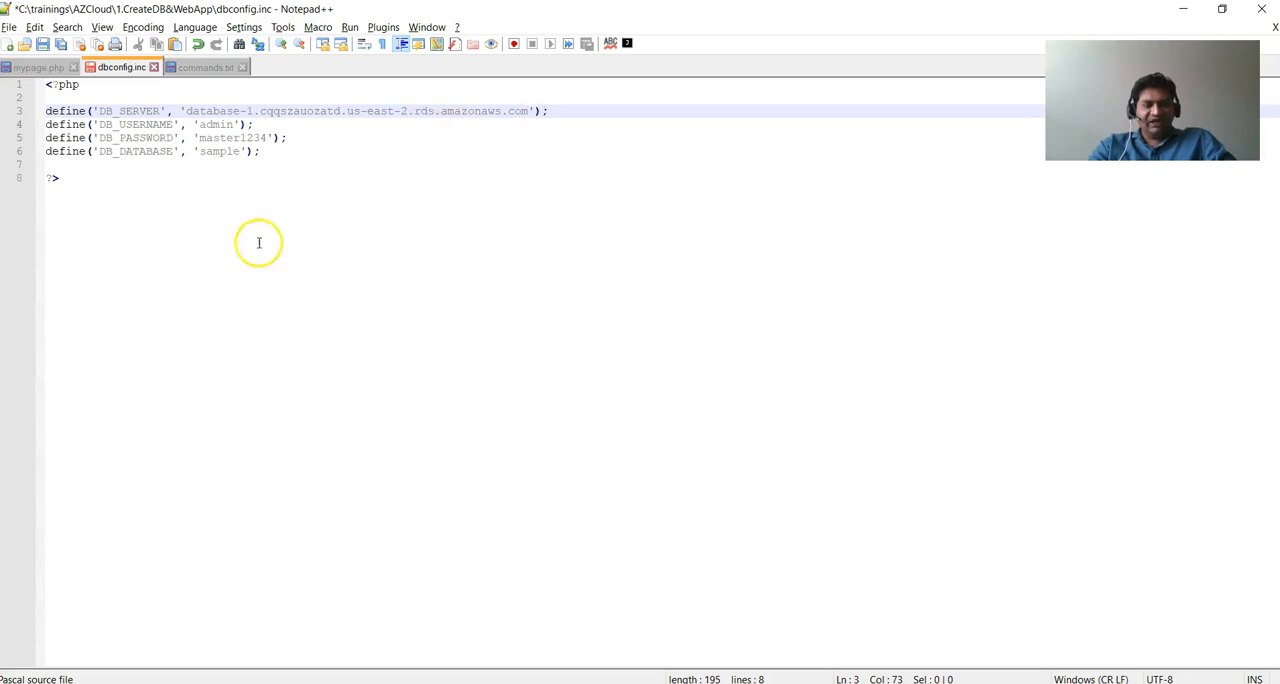
Look up database-1's endpoint in the RDS console in Chrome and compare it with the DB_SERVER value in the local dbconfig.inc.
mouse_move(432, 683)
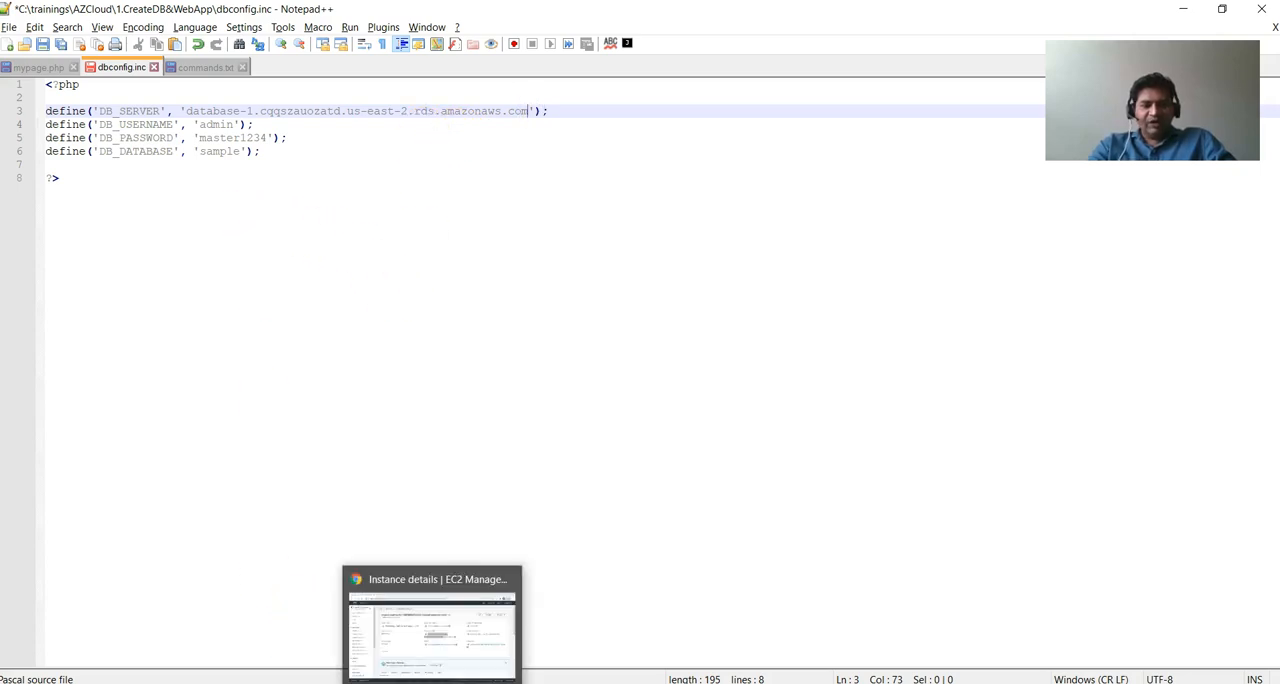
click(432, 683)
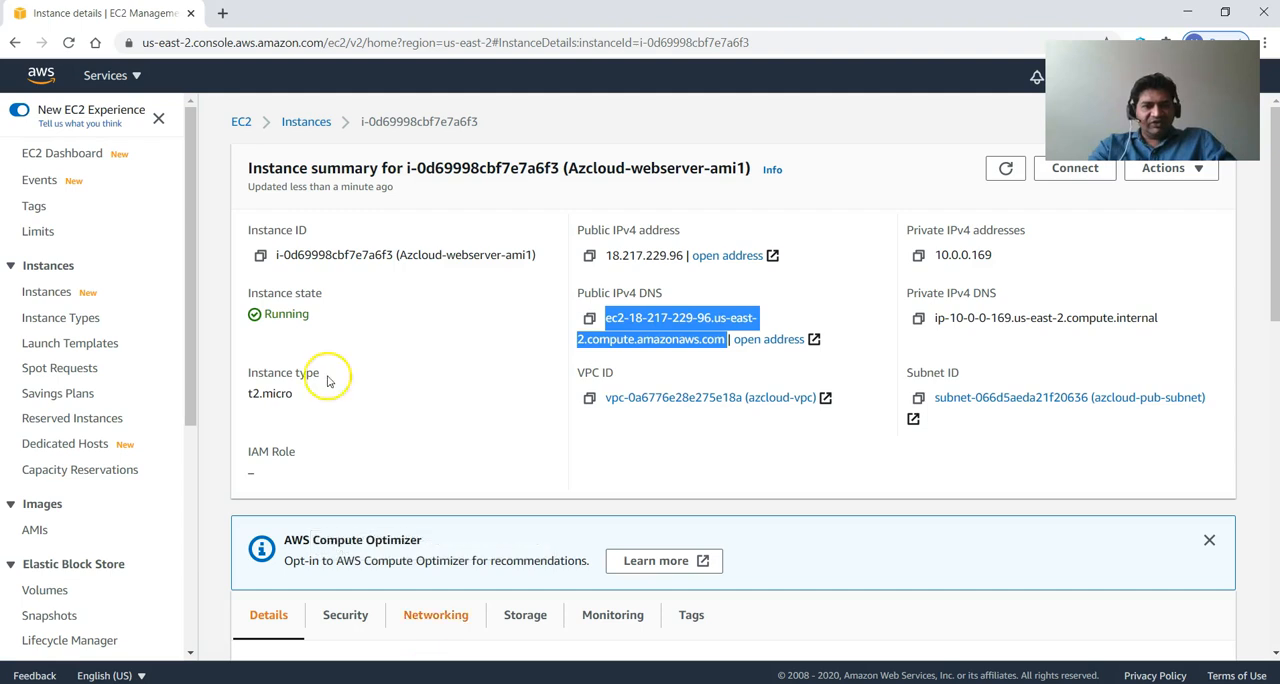
click(40, 76)
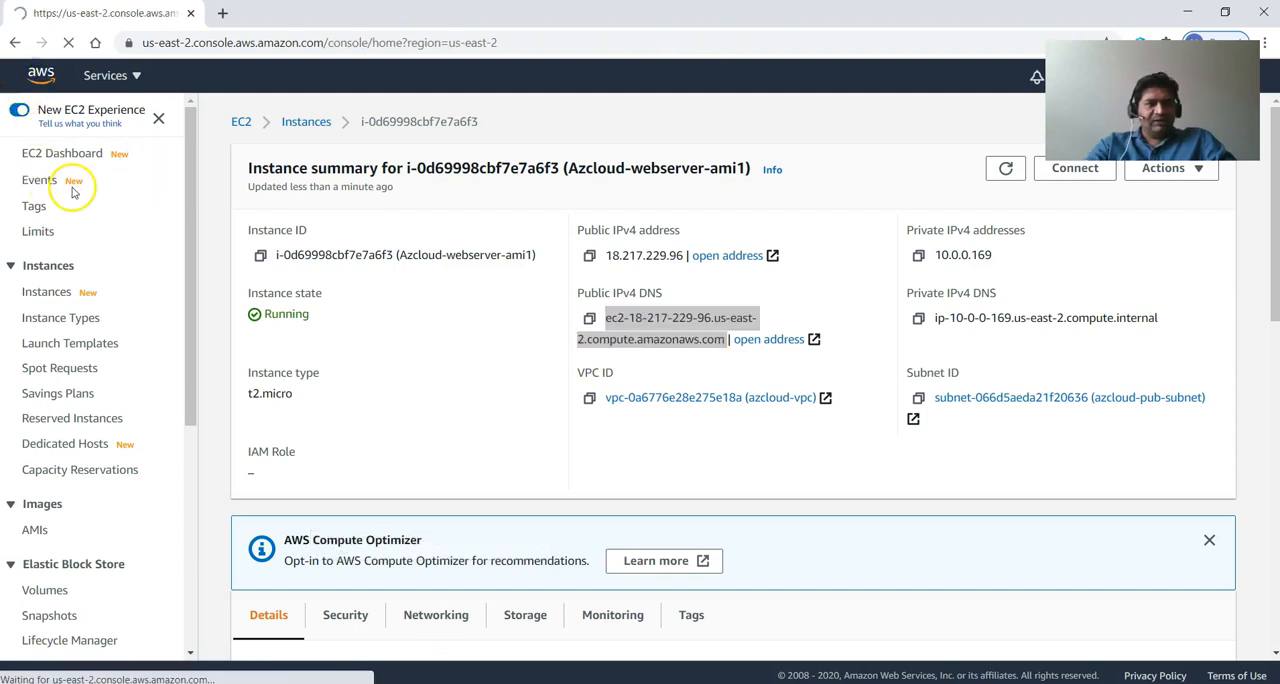
click(200, 430)
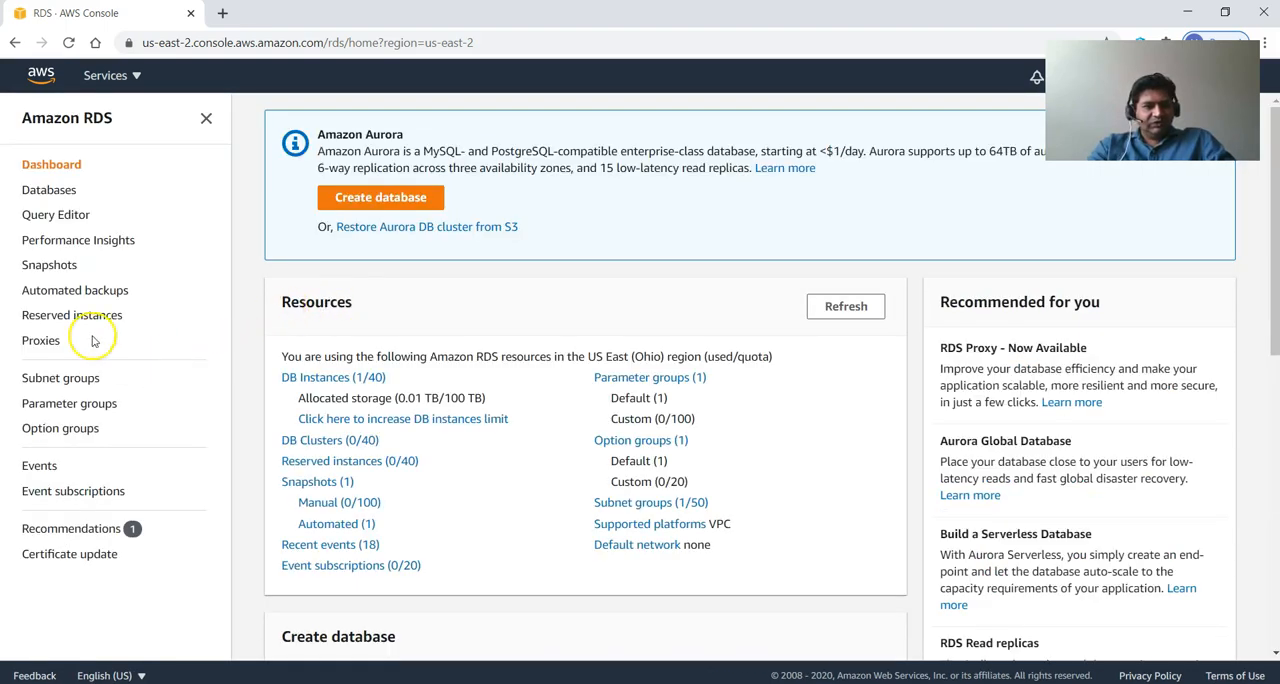
click(49, 190)
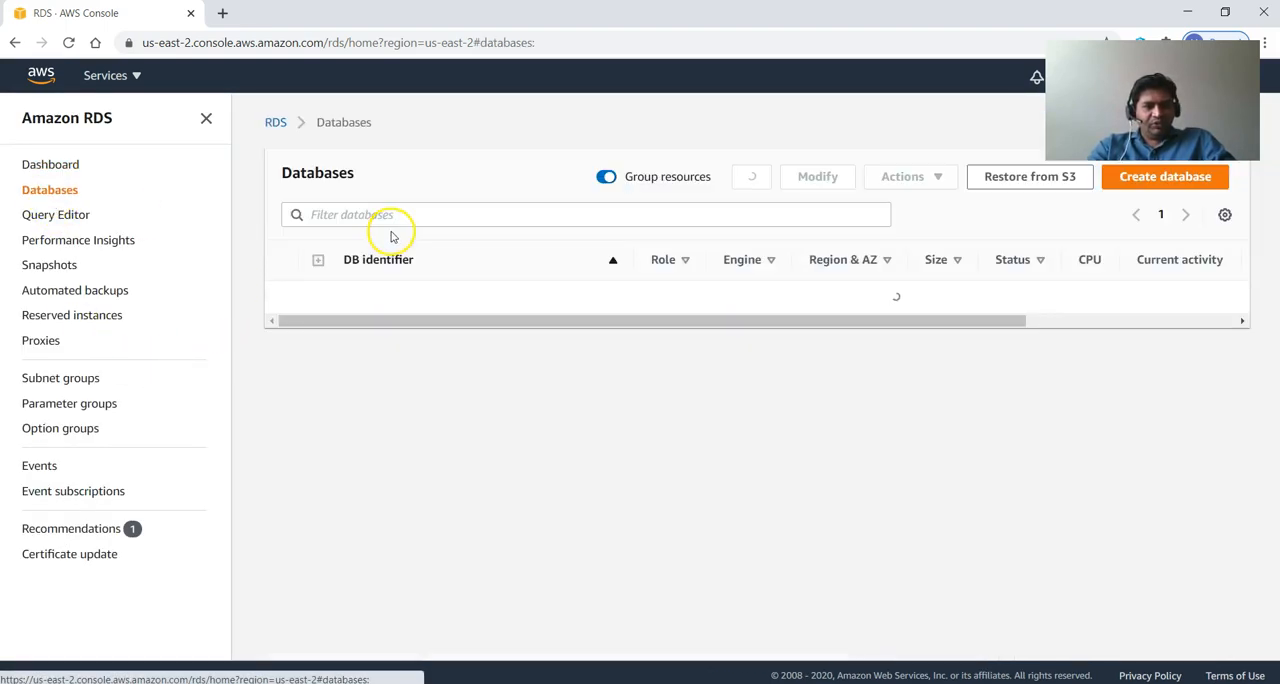
click(382, 298)
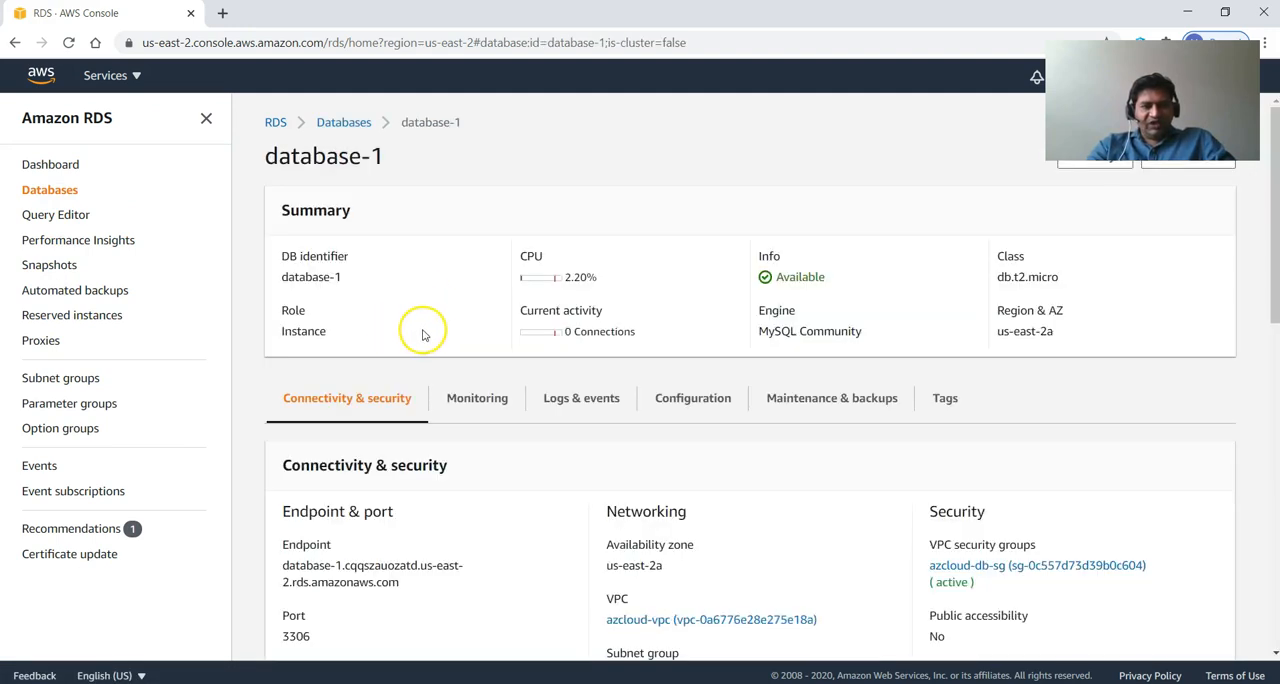
scroll(422, 339, down, 1)
scroll(422, 339, down, 2)
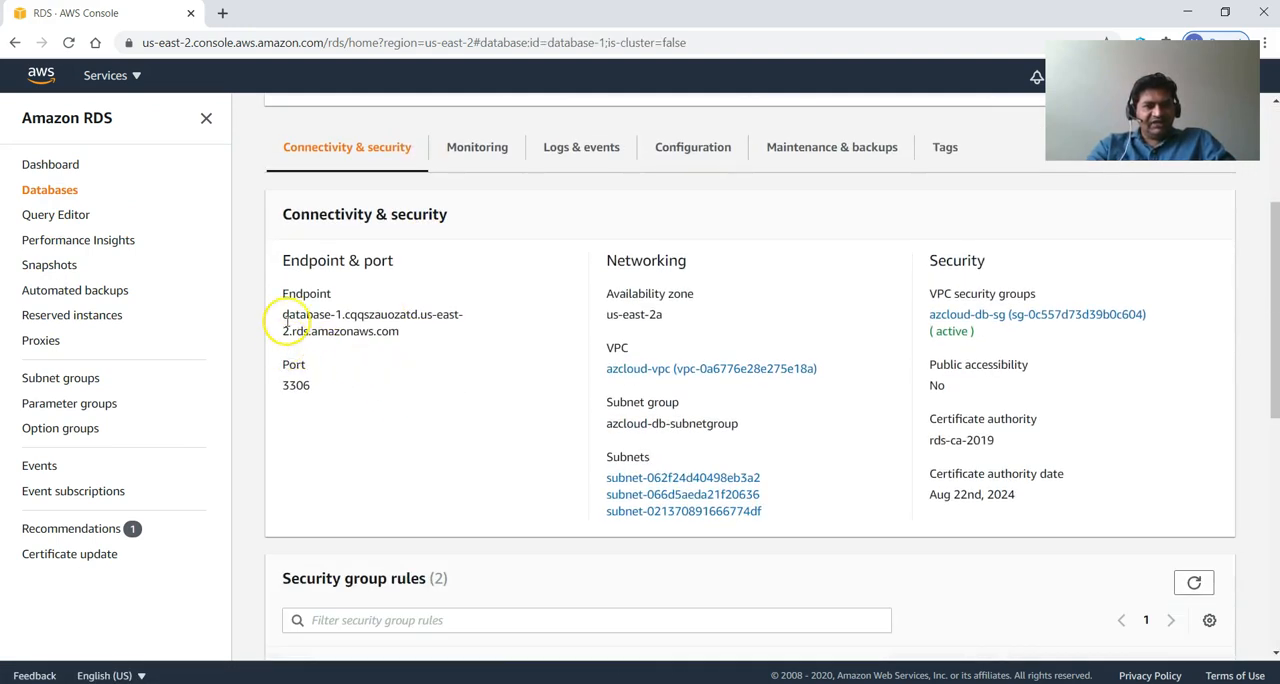
drag(285, 314, 408, 333)
key(alt+Tab)
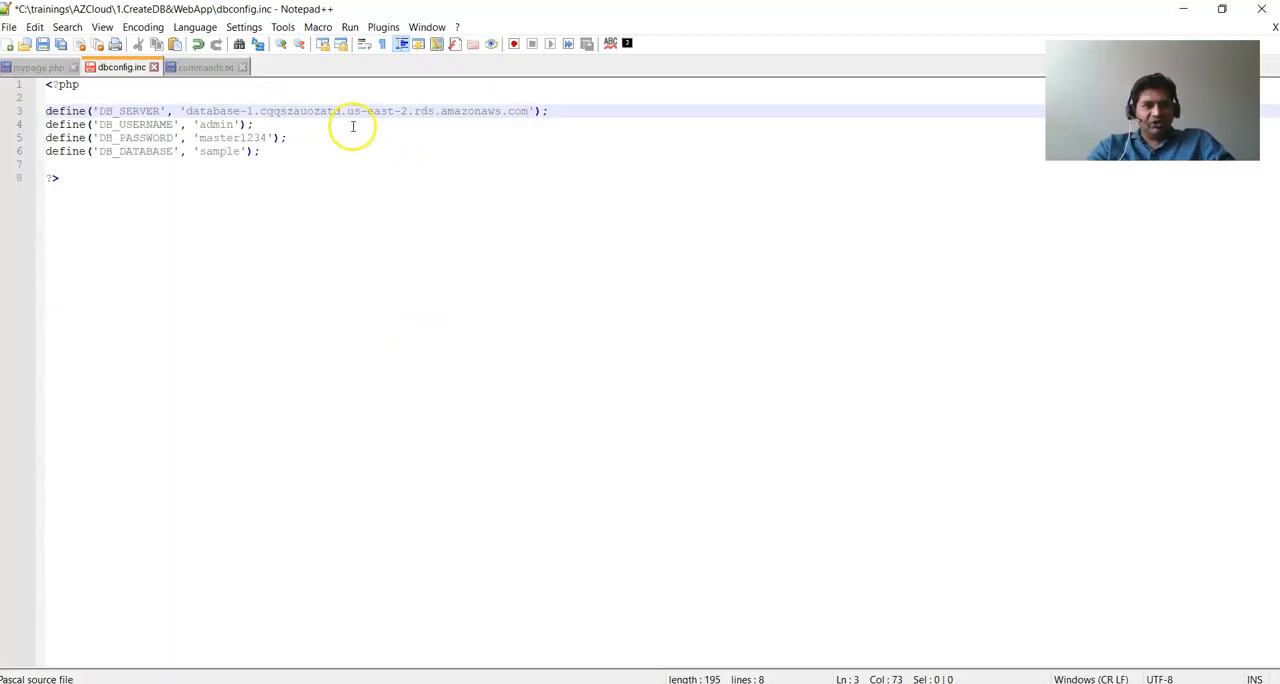
shift+click(190, 112)
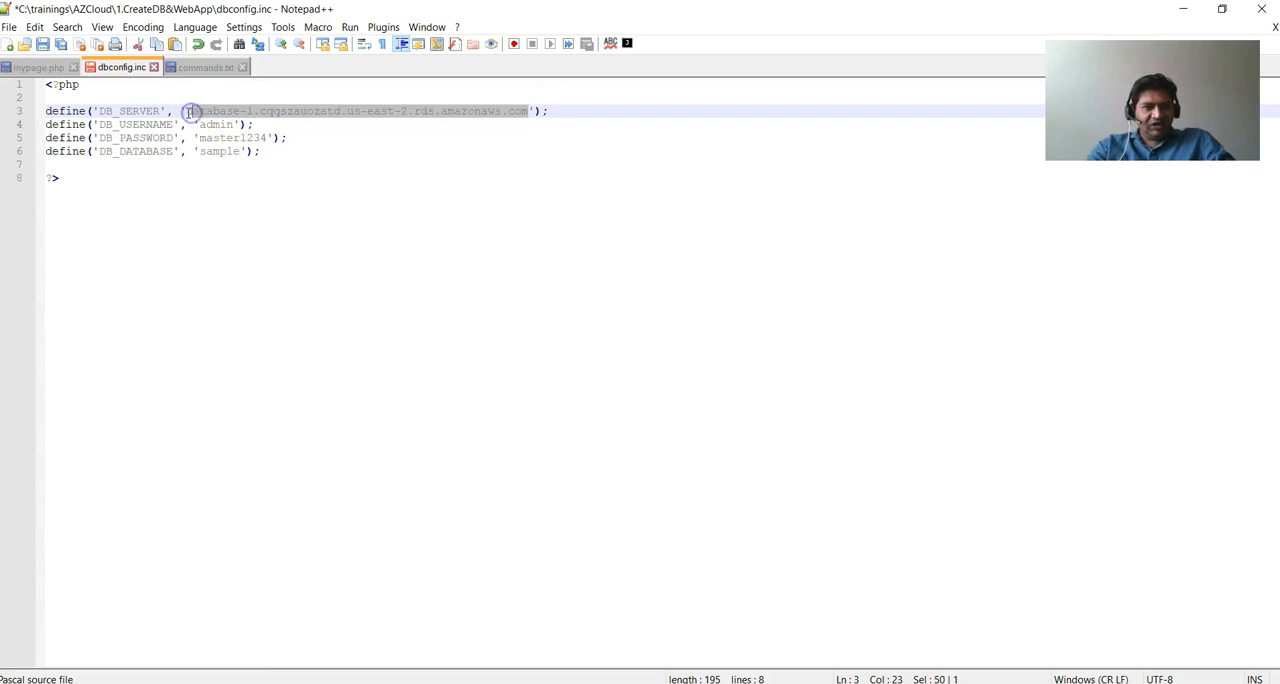
Copy the entire local dbconfig.inc, including the database password definition, into the empty server file in nano and save it as dbconfig.inc.
click(258, 194)
key(ctrl+a)
key(ctrl+c)
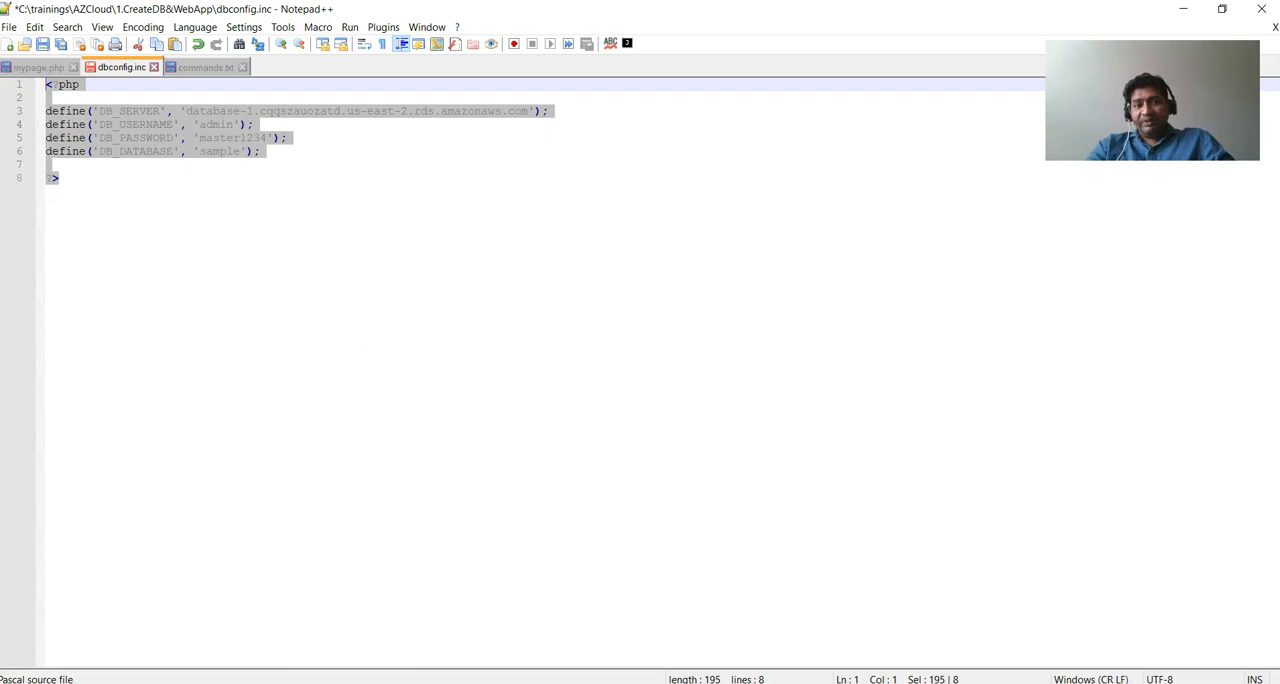
mouse_move(474, 683)
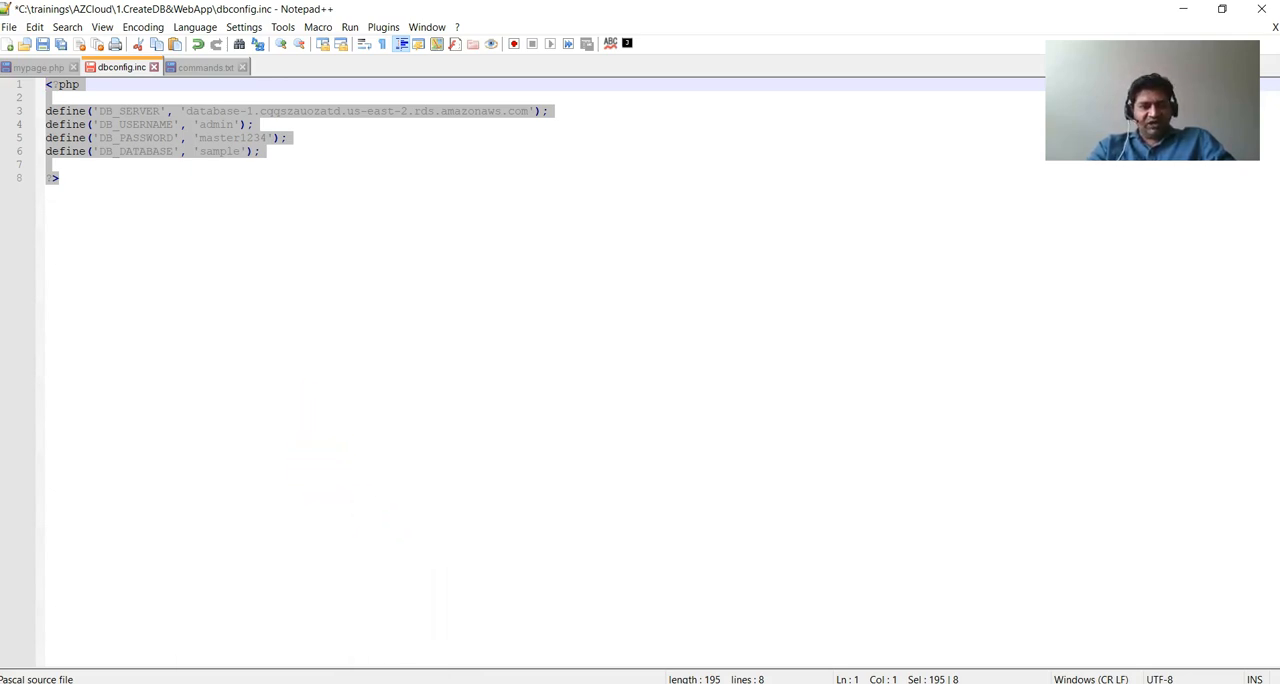
mouse_move(349, 683)
click(403, 637)
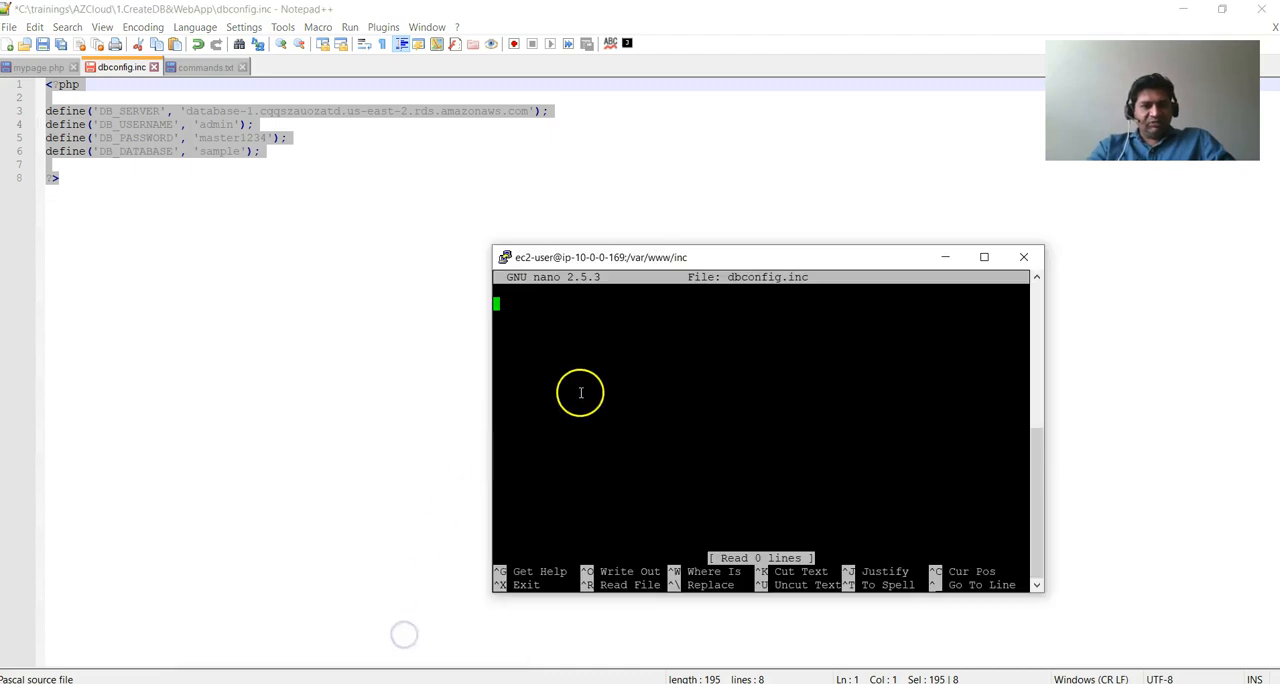
right_click(605, 371)
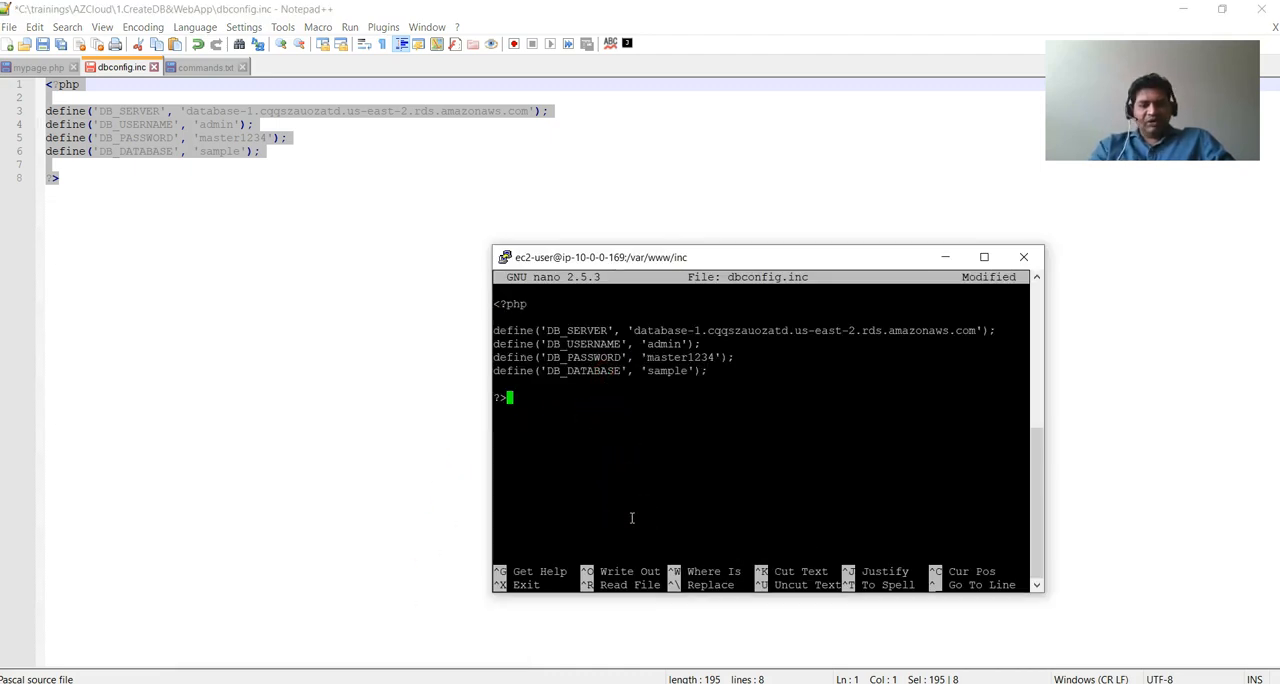
key(ctrl+o)
key(Return)
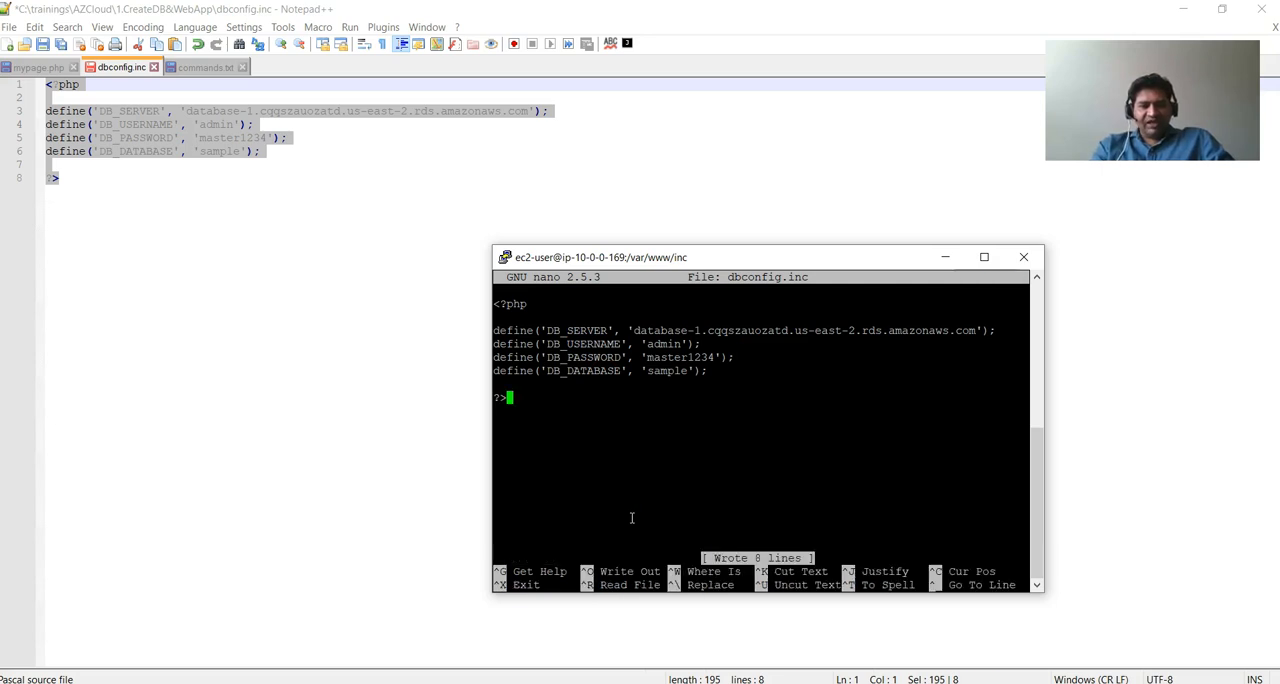
Exit nano, go up to /var/www, list its contents and change into the html directory.
key(ctrl+x)
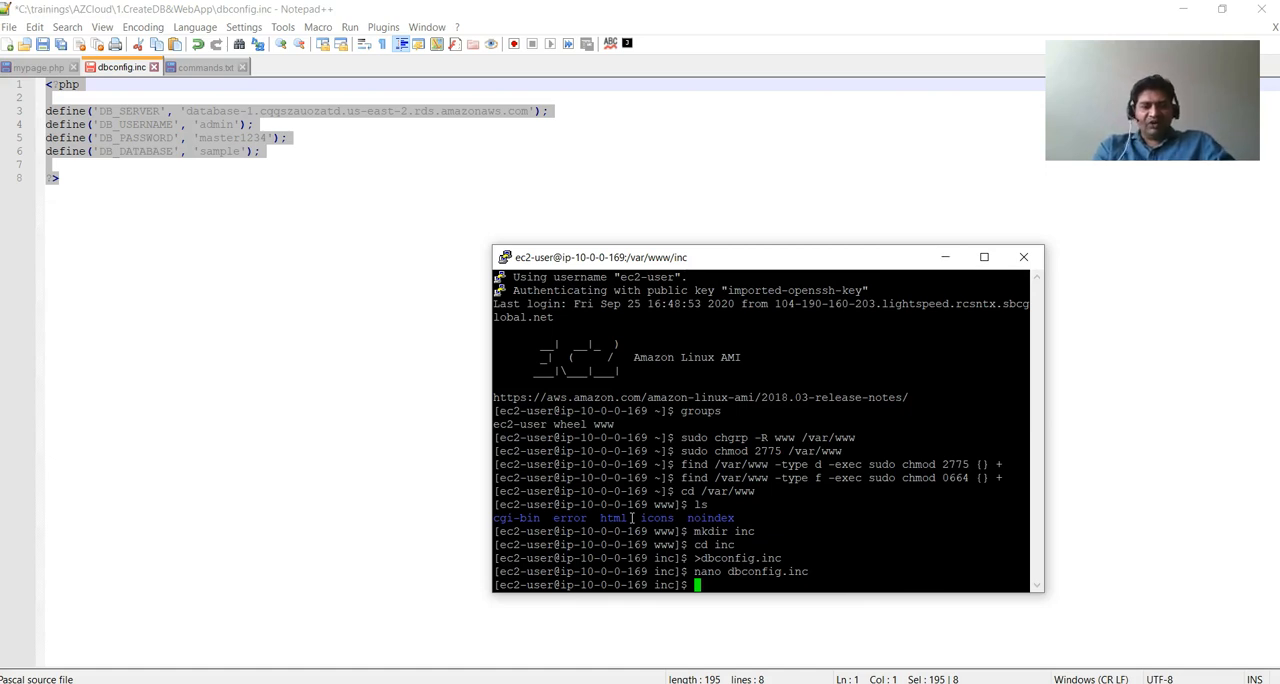
text(cd .)
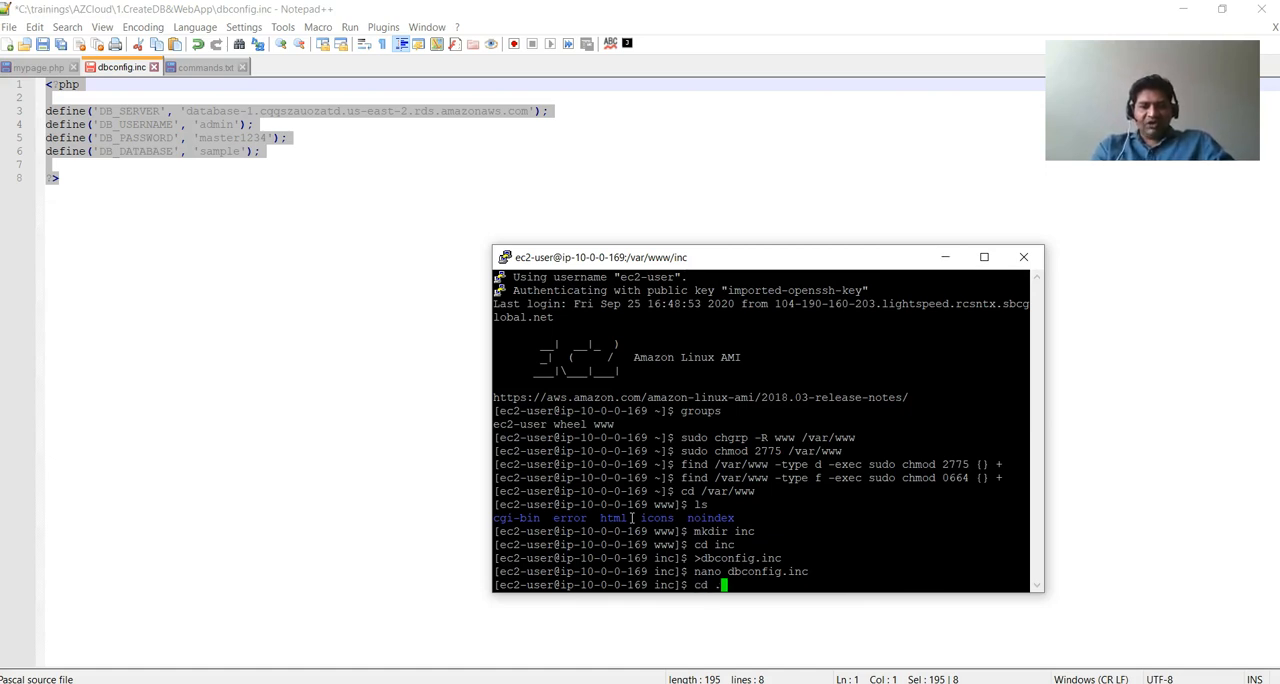
text(.)
key(Return)
text(ls)
key(Return)
text(cd)
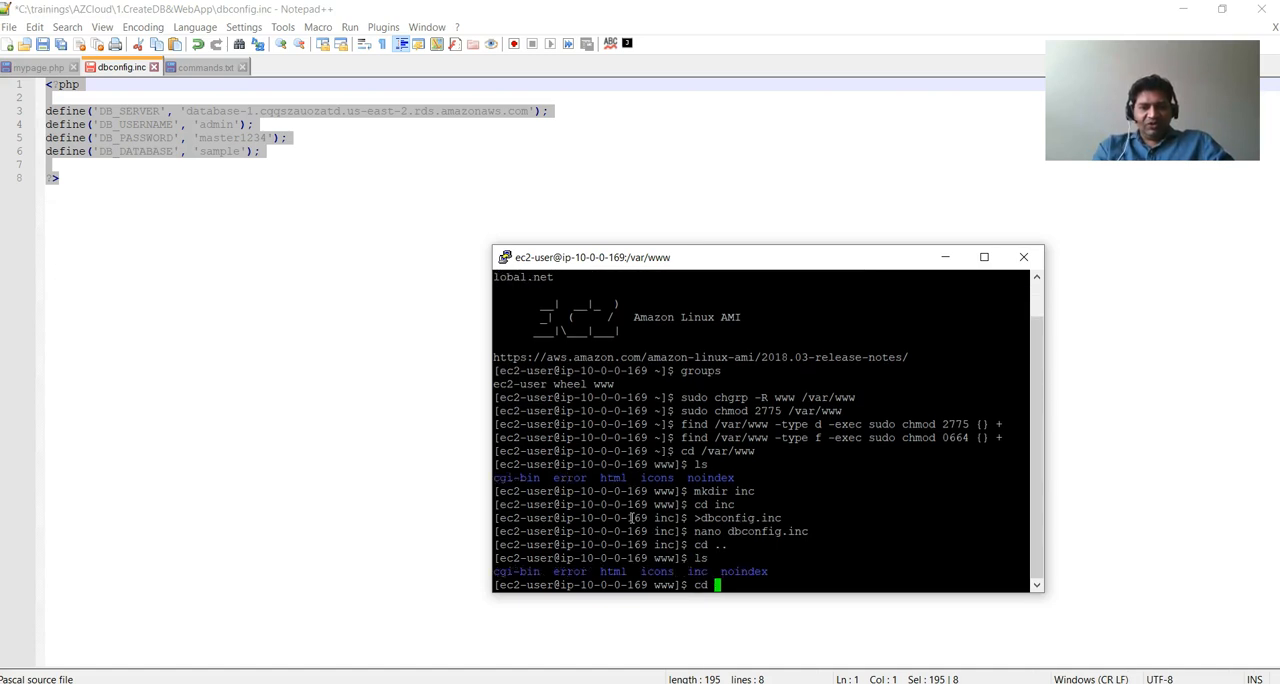
text(html)
key(Return)
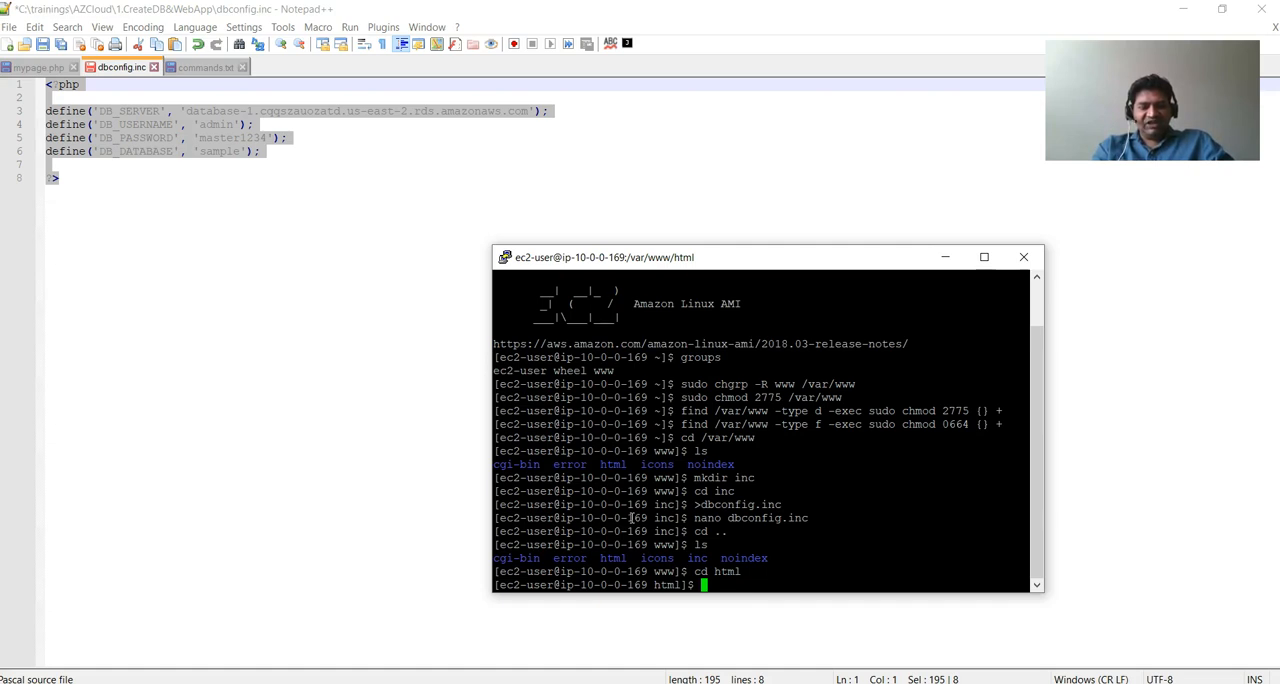
Create an empty mypage.php in the html directory with >mypage.php and open it in nano.
text(>mypage)
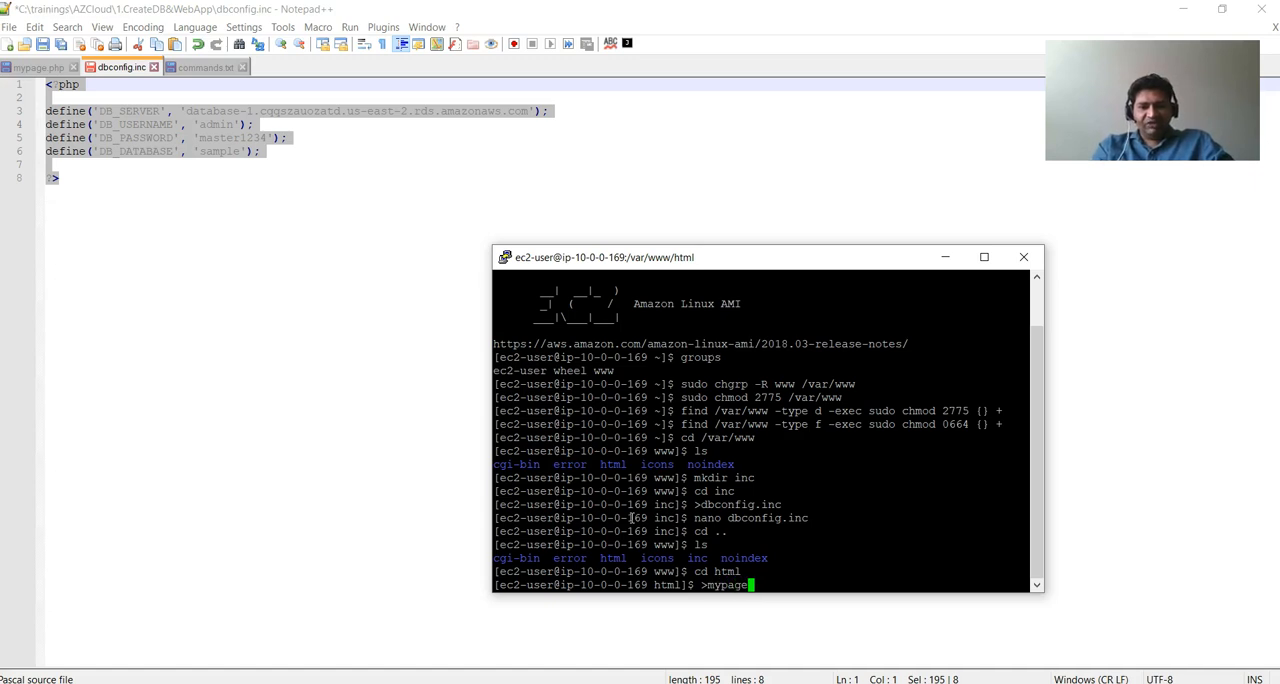
text(.ph)
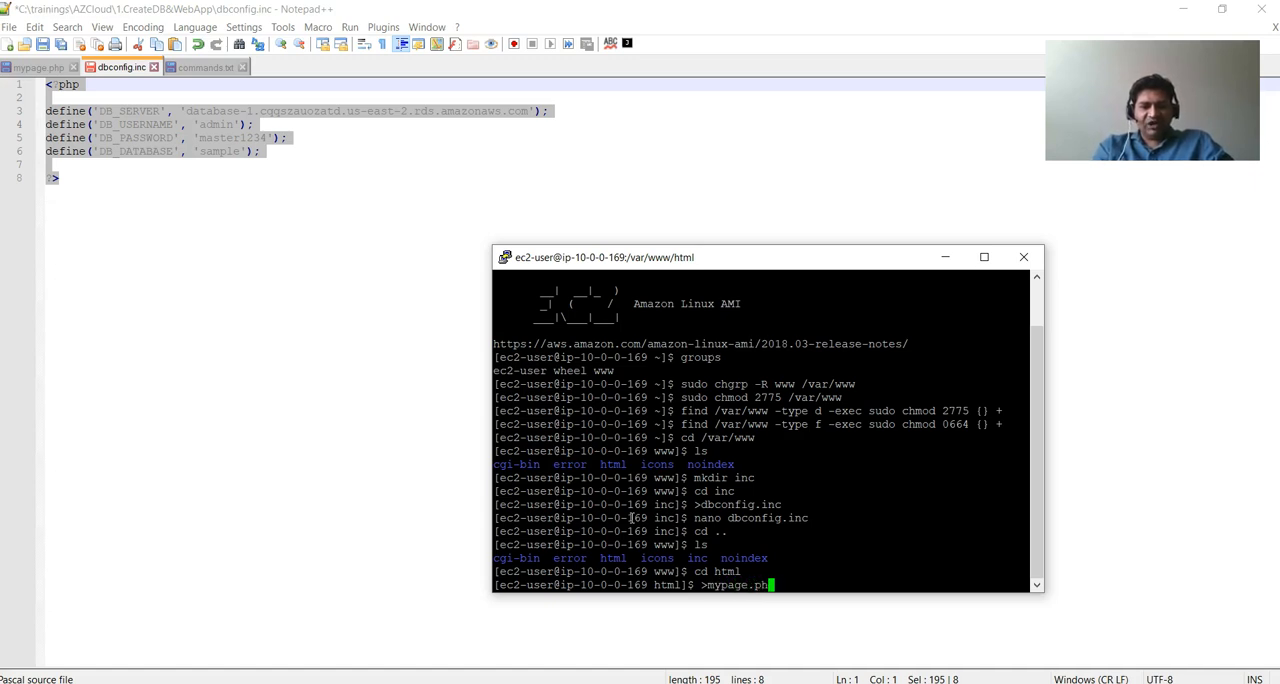
text(p)
key(Return)
text(nano)
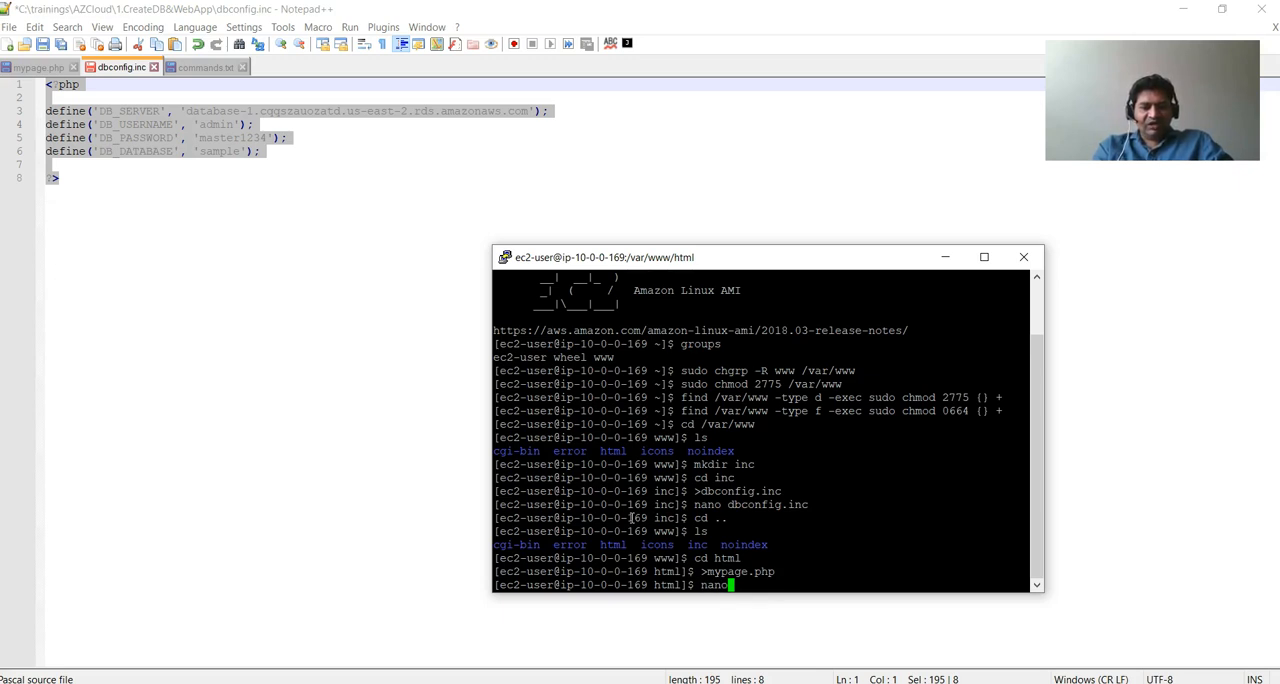
text( mypage.php)
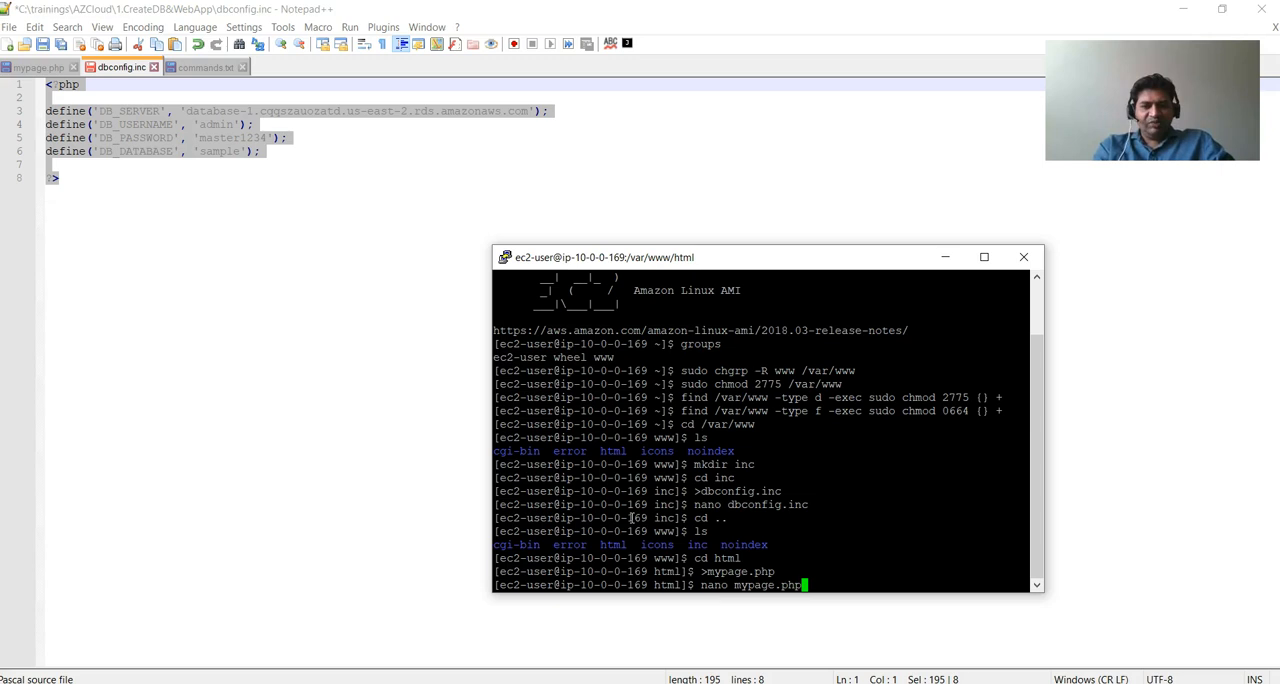
key(Return)
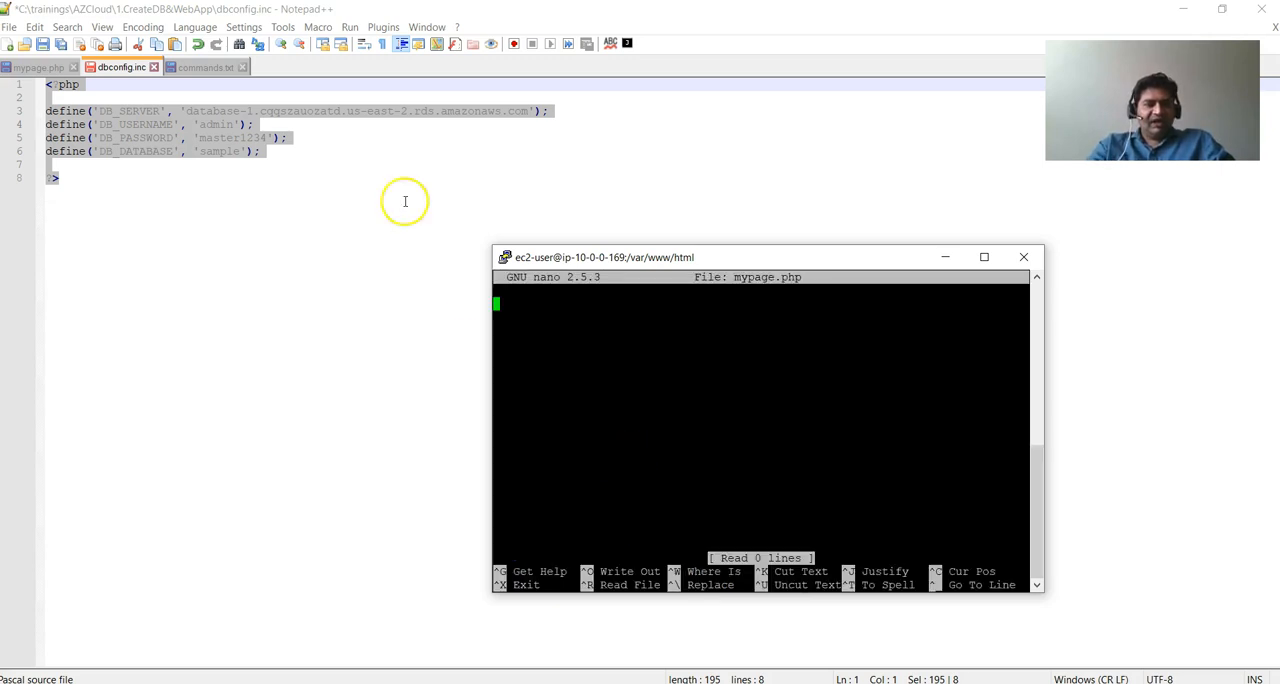
Review the local mypage.php in Notepad++, from the database connection code through the input form and table display to the employee table functions.
click(46, 68)
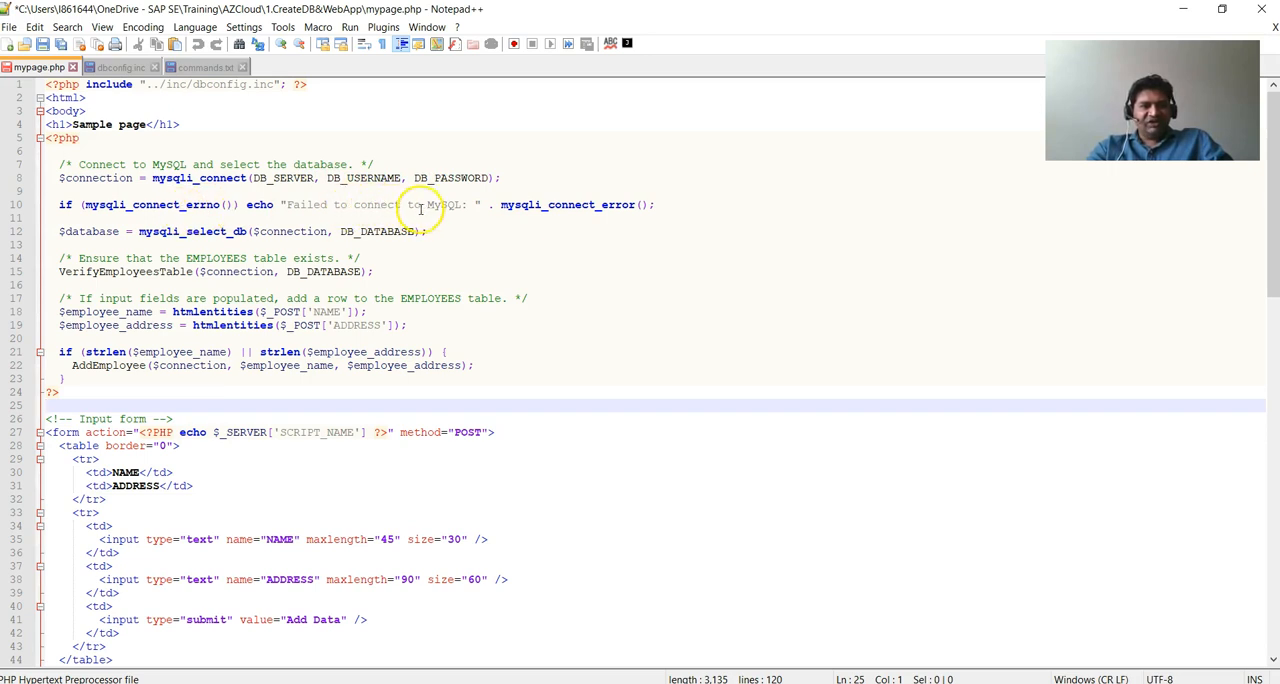
scroll(205, 262, down, 1)
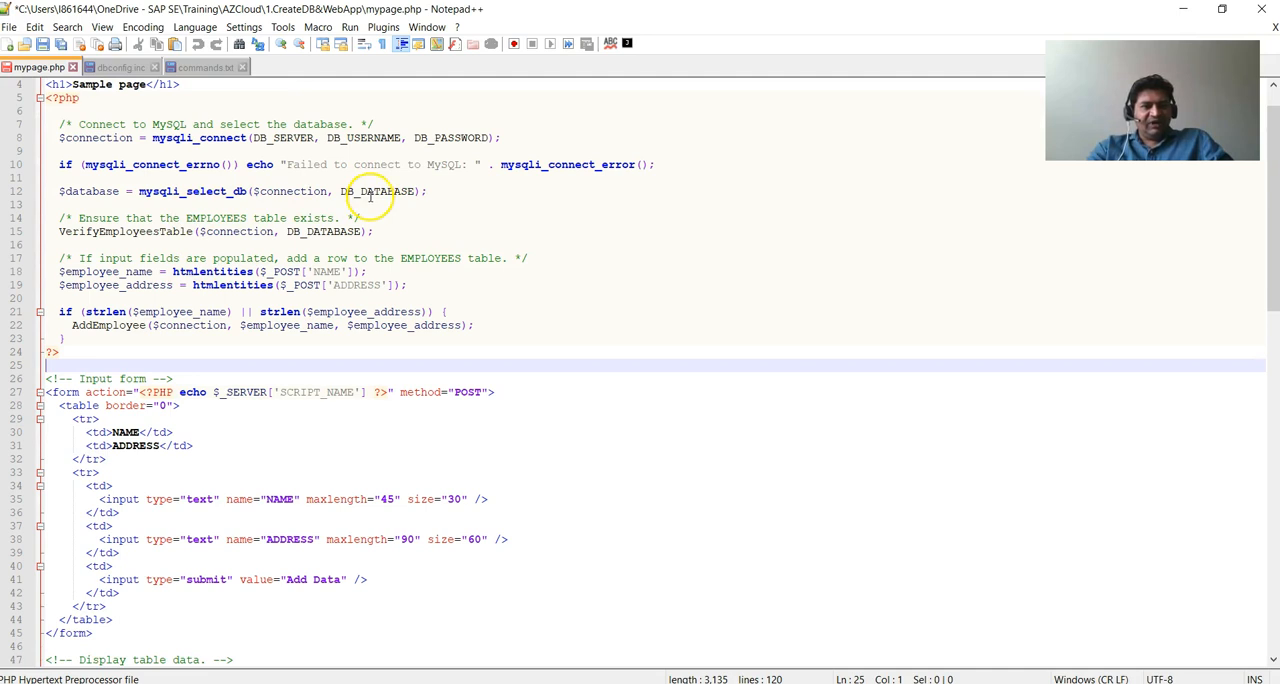
scroll(245, 280, down, 1)
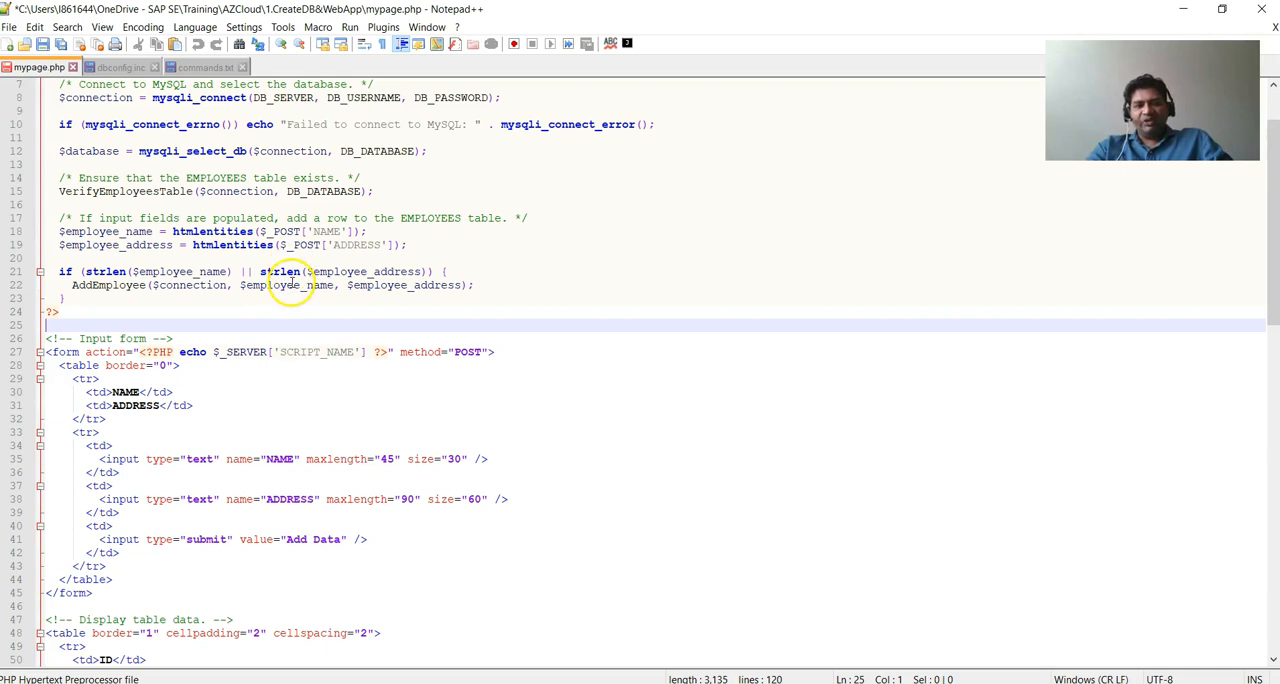
scroll(293, 290, down, 1)
scroll(296, 293, down, 6)
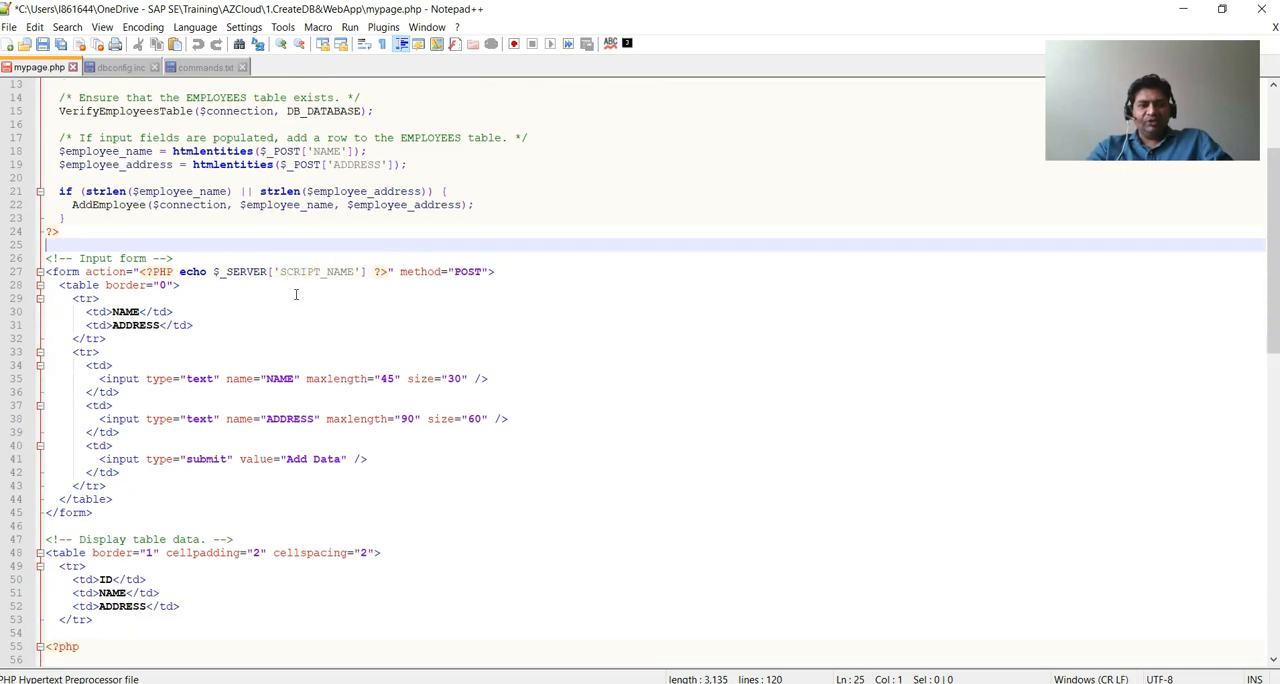
scroll(296, 295, down, 1)
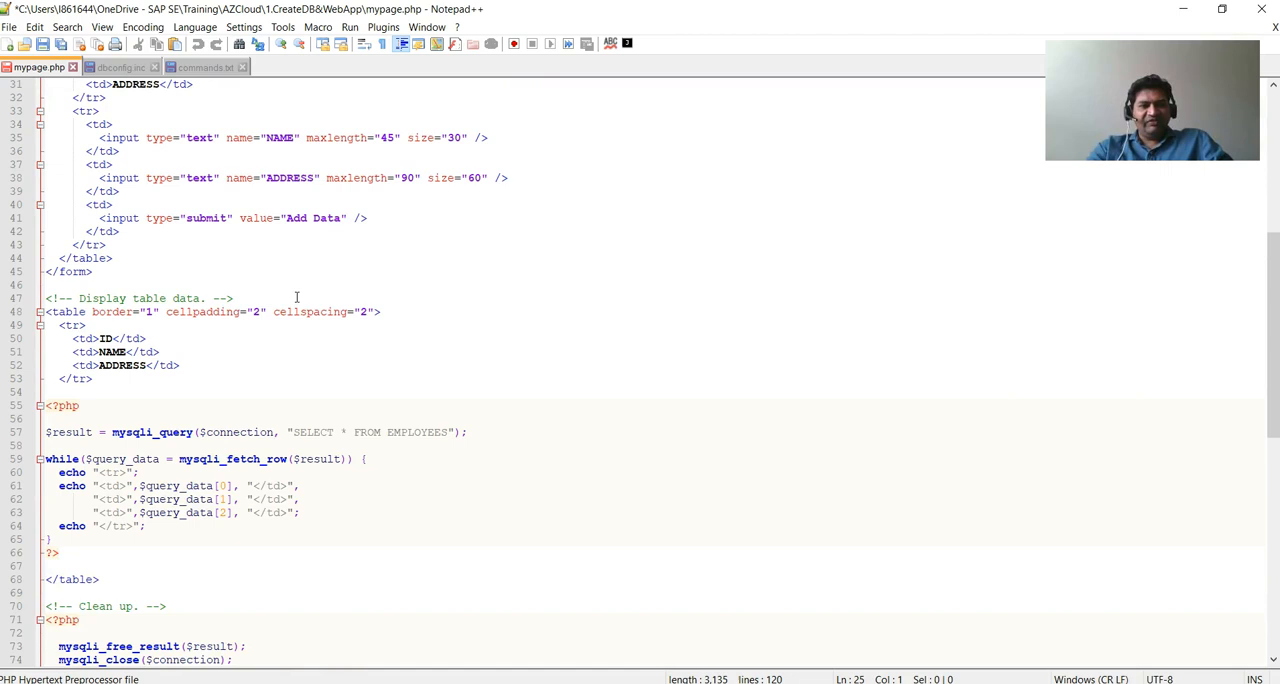
scroll(296, 297, down, 6)
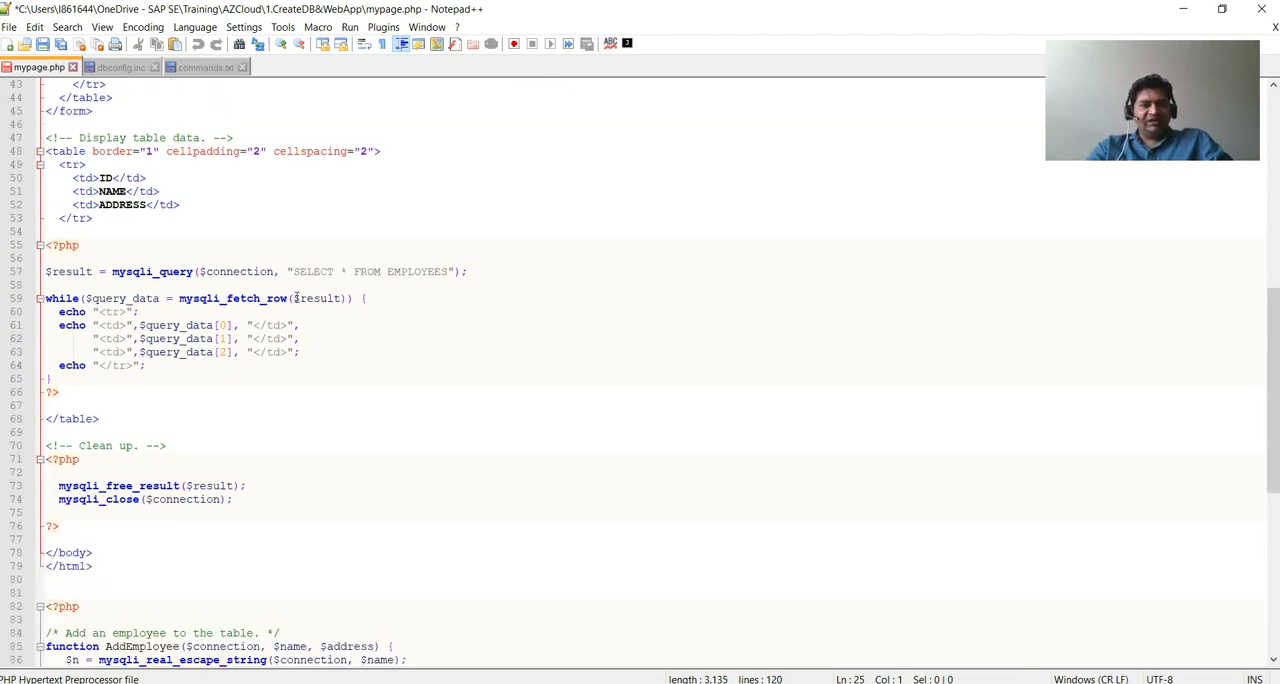
scroll(296, 297, down, 9)
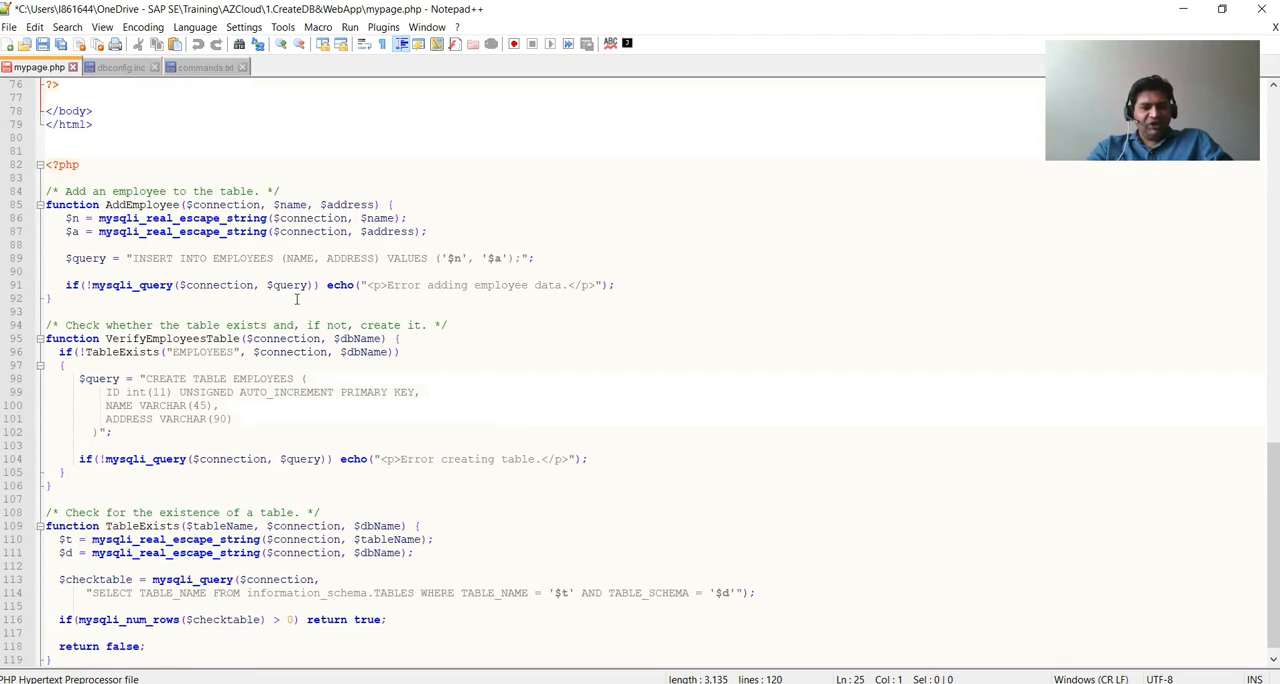
Copy the entire local mypage.php into the empty server file in nano, save it as mypage.php and exit the editor.
click(270, 300)
key(ctrl+a)
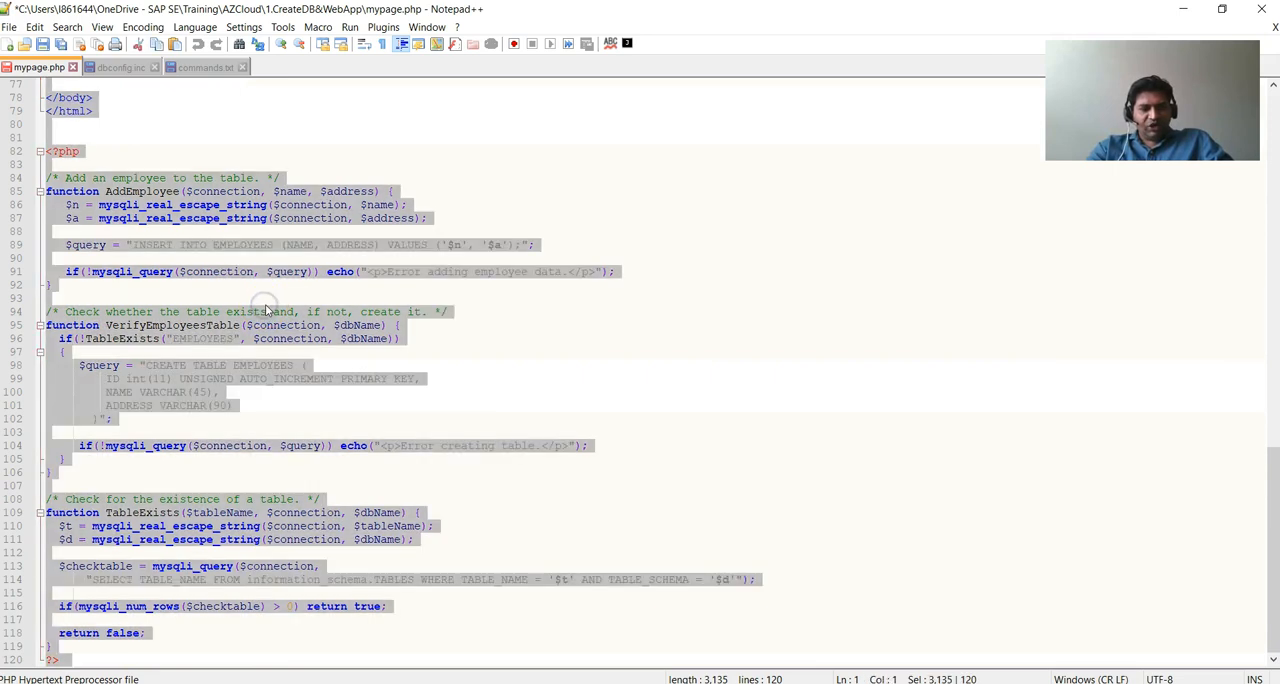
key(alt+Tab)
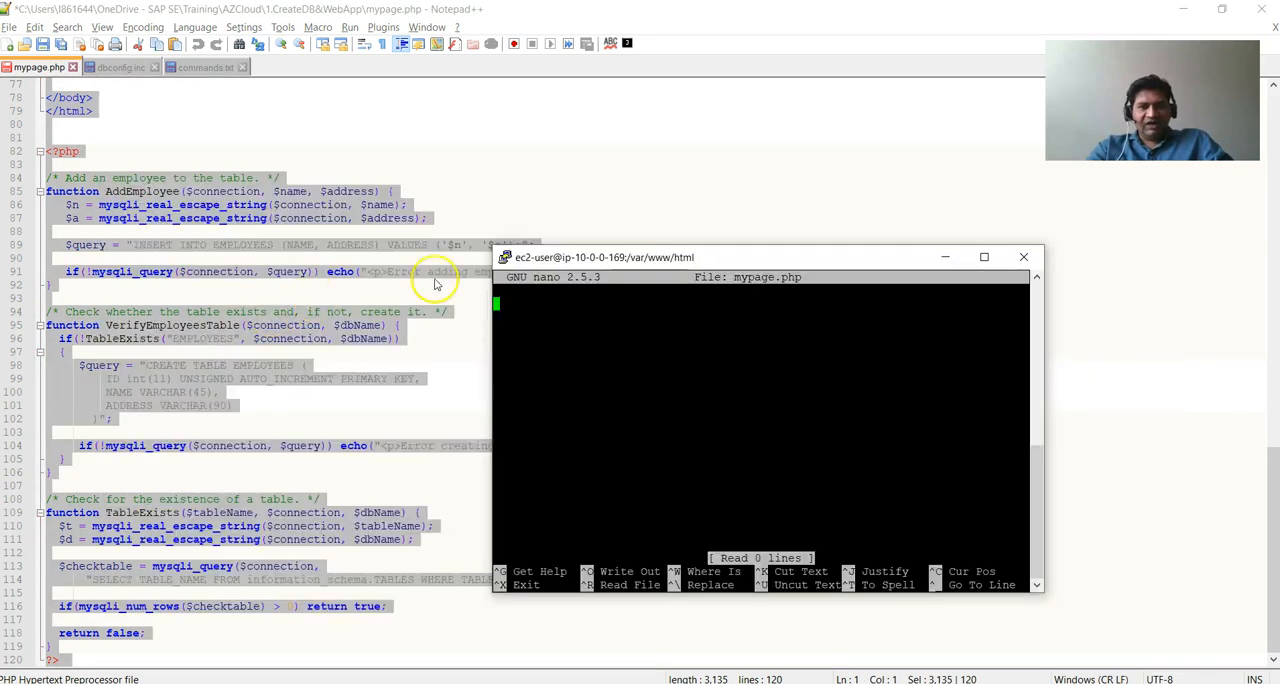
right_click(613, 325)
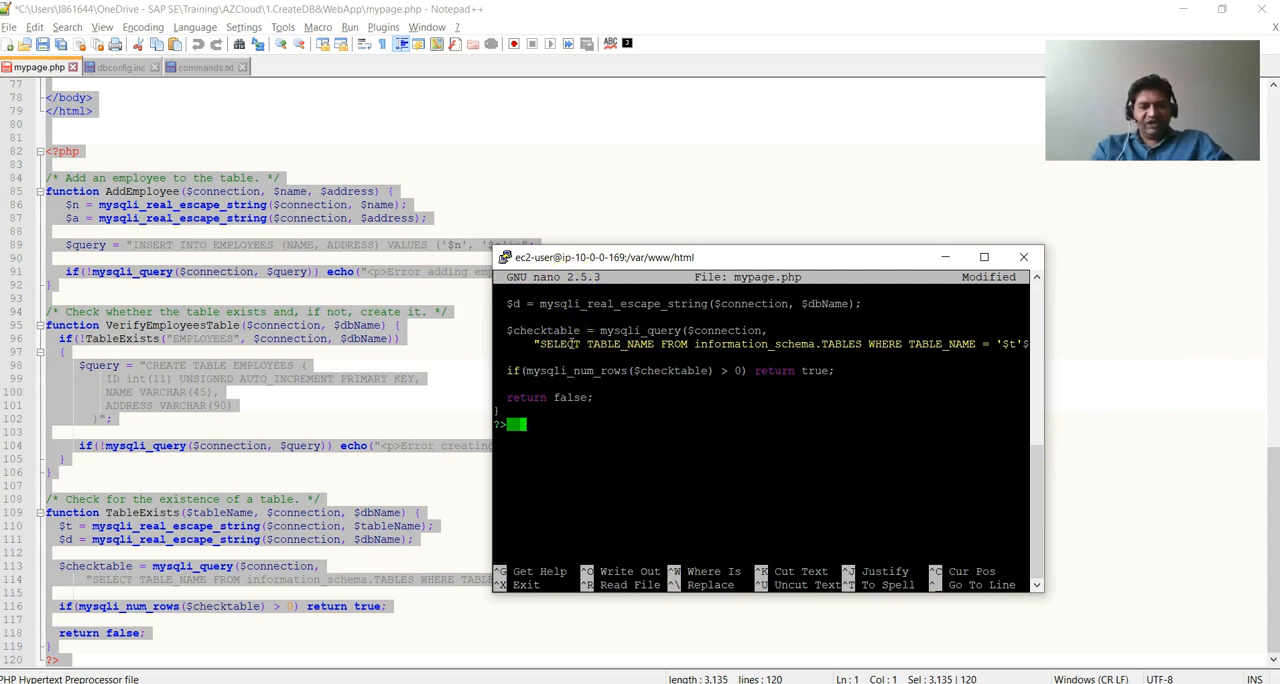
key(ctrl+o)
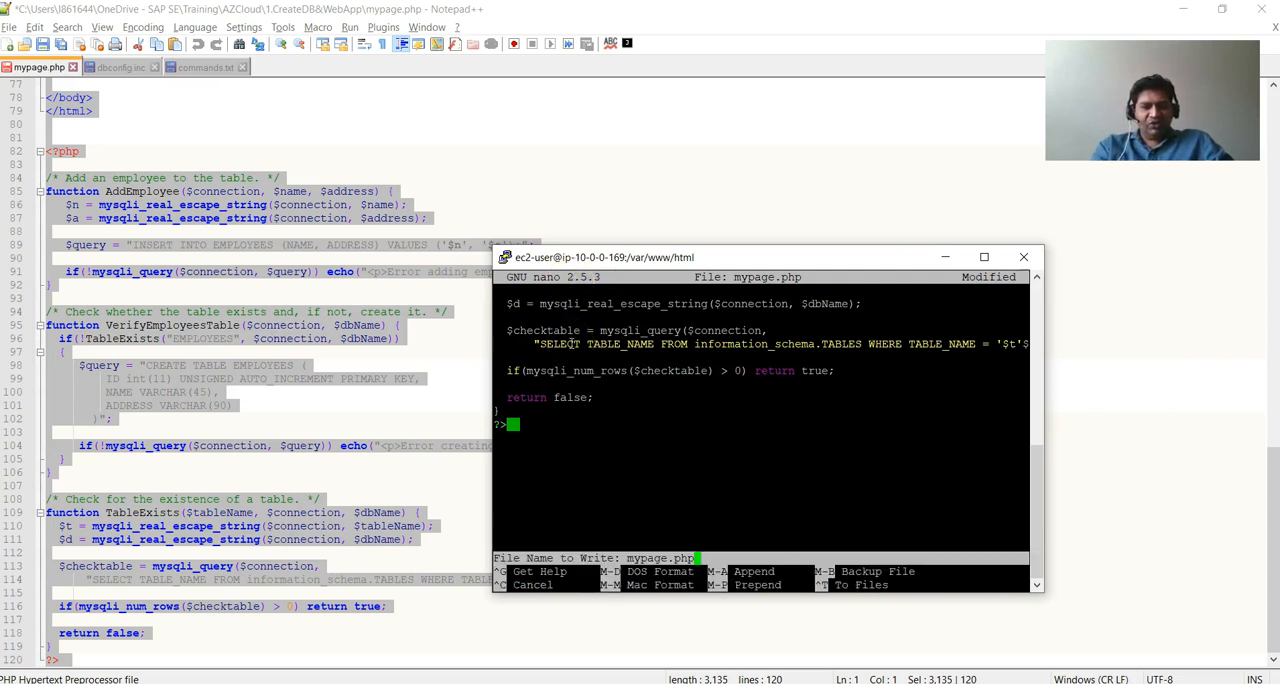
key(Return)
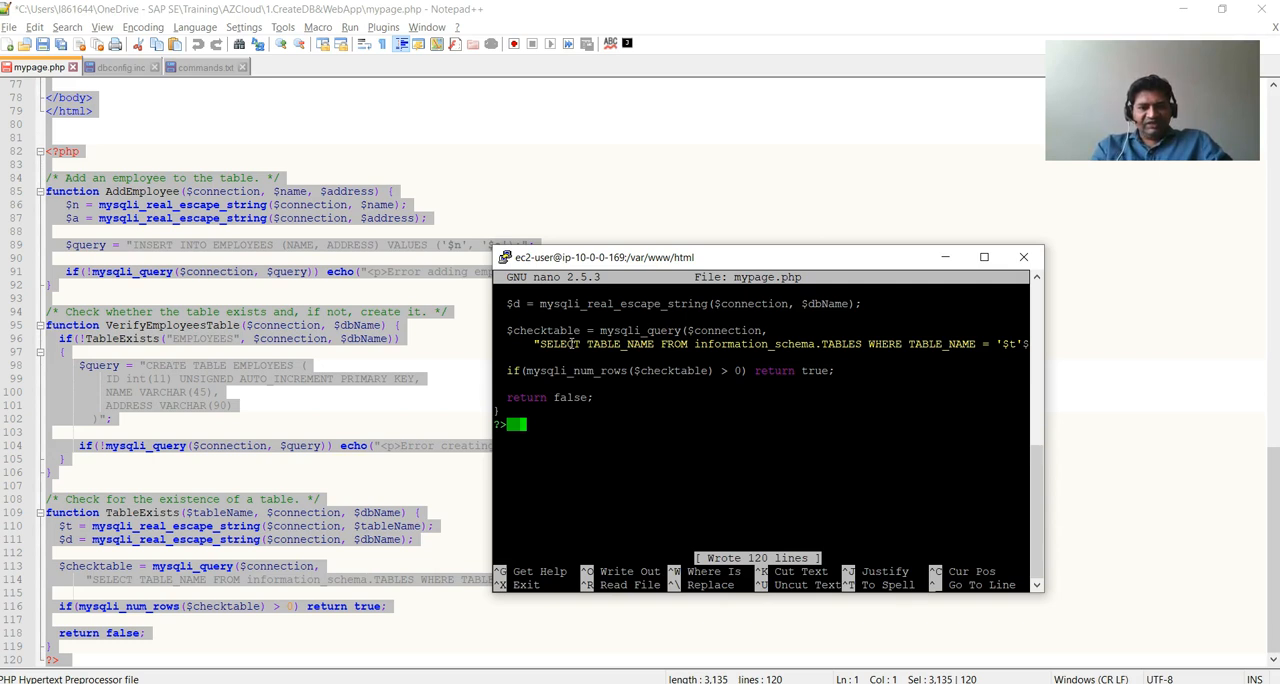
key(ctrl+x)
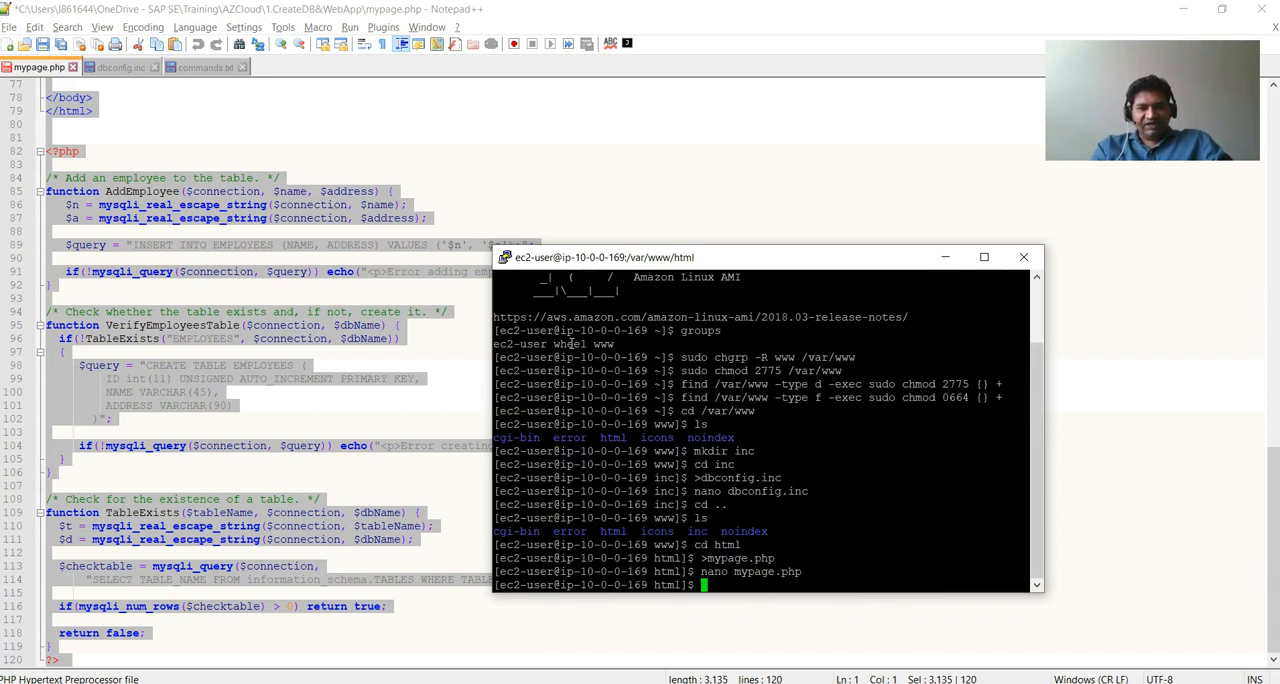
List the html directory with ls and ls -lrt to check mypage.php and its permissions.
text(ls)
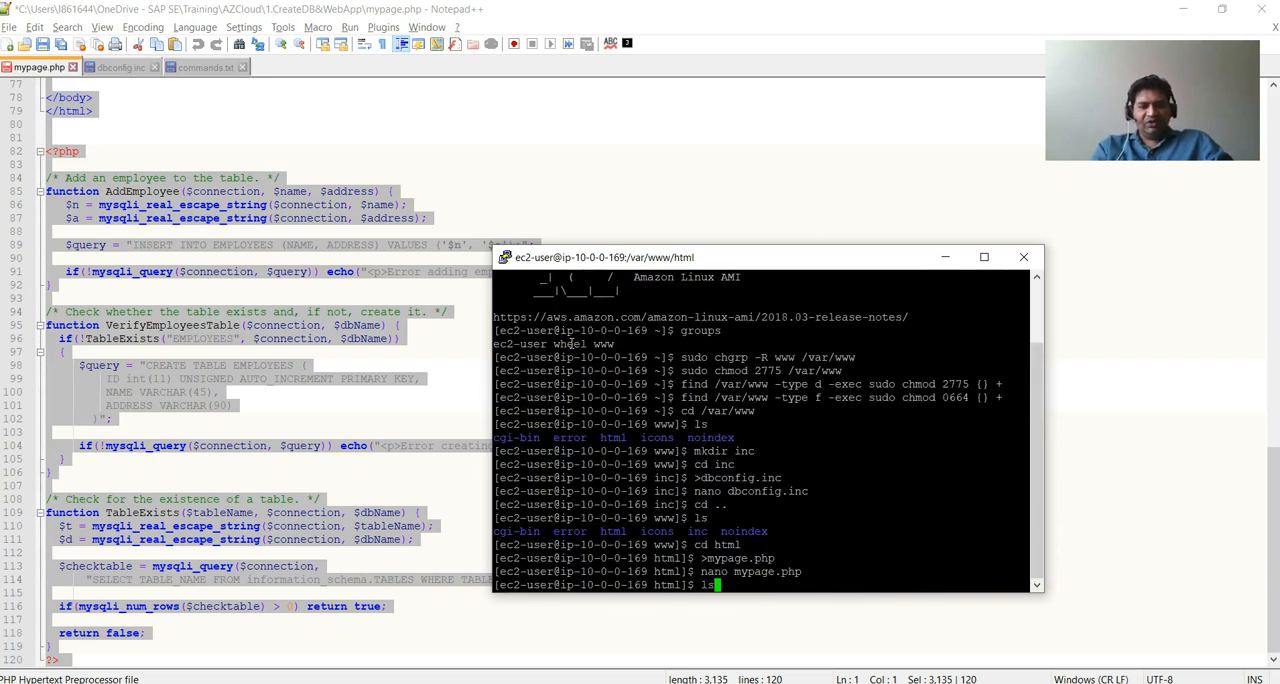
key(Return)
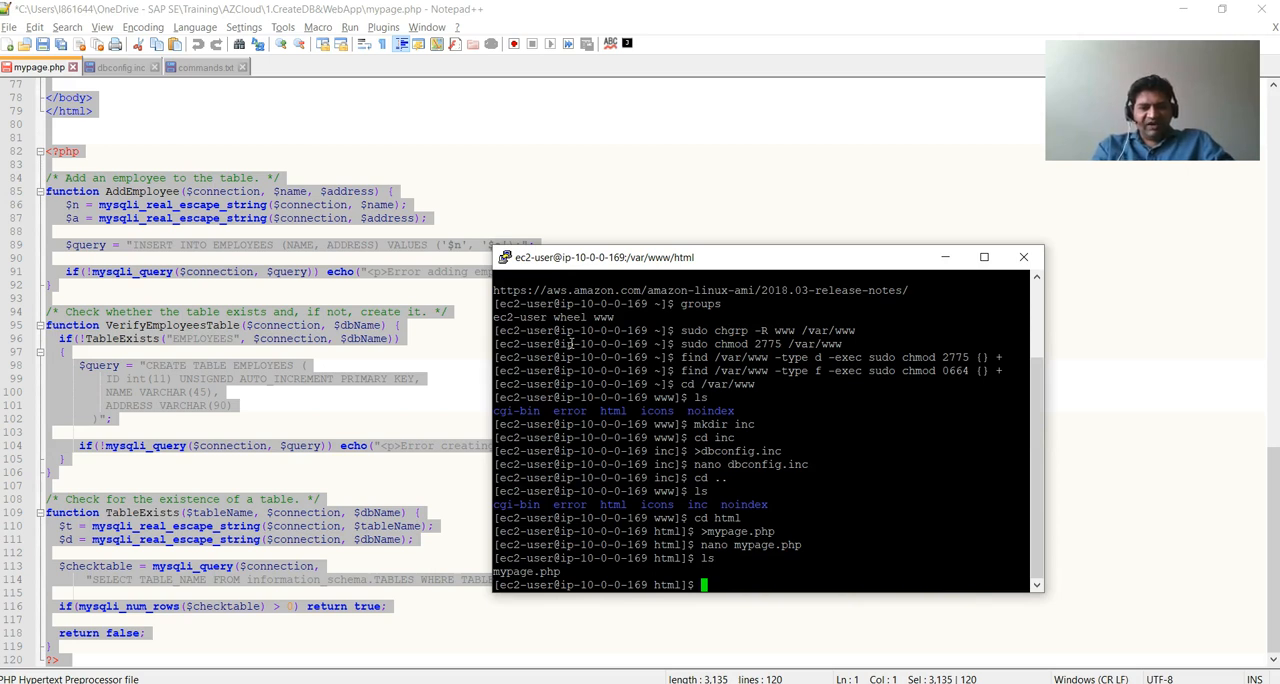
text(ls -lrt)
key(Return)
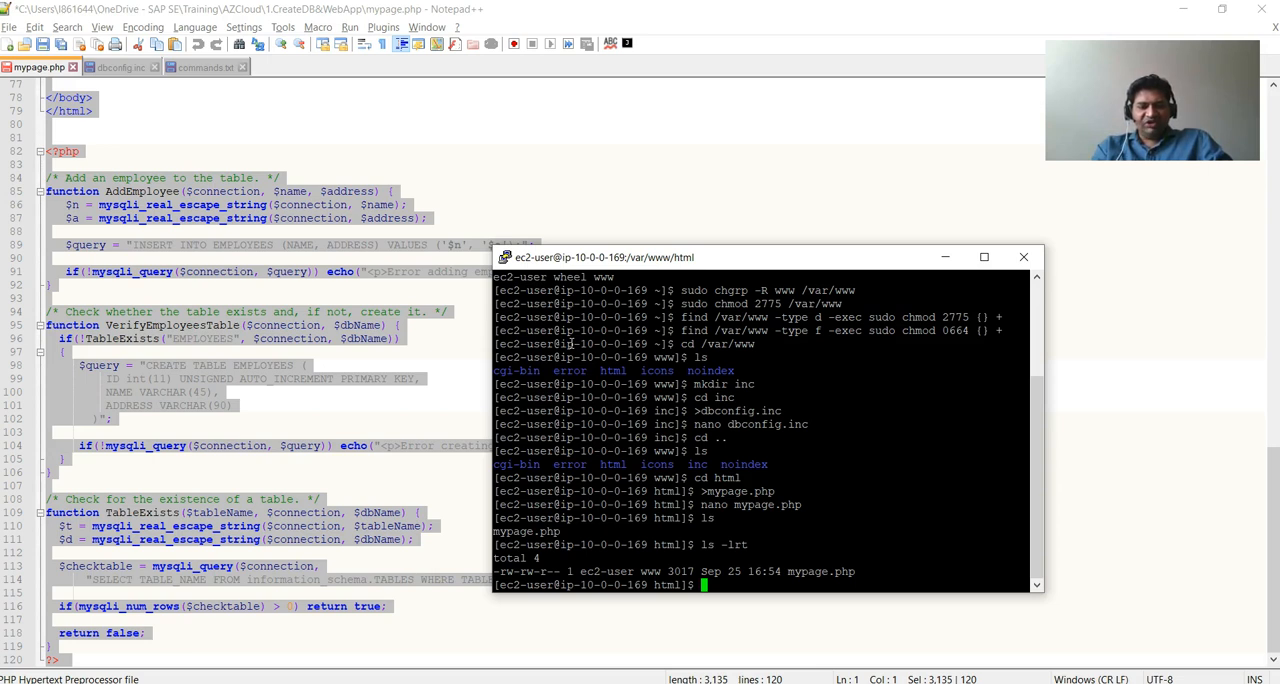
Give mypage.php full permissions with chmod 777 and check them with ls and ls -lrt.
text(chmod 777 mypage.ph)
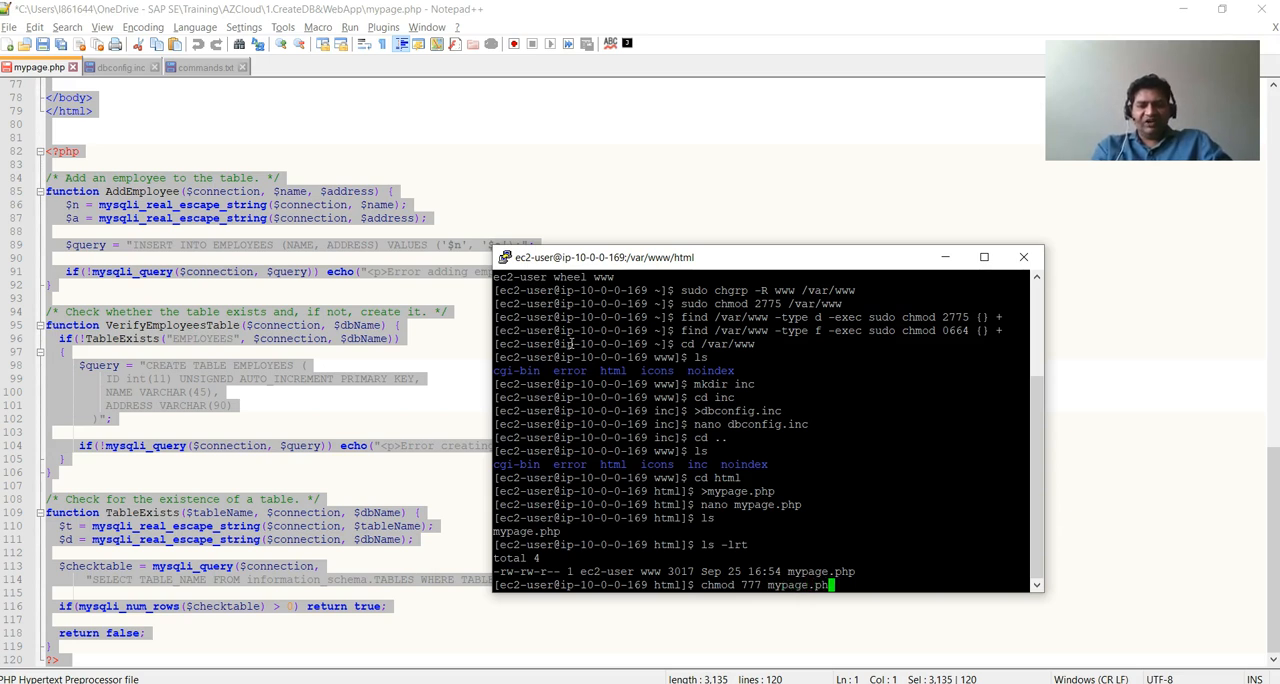
key(Return)
text(ls)
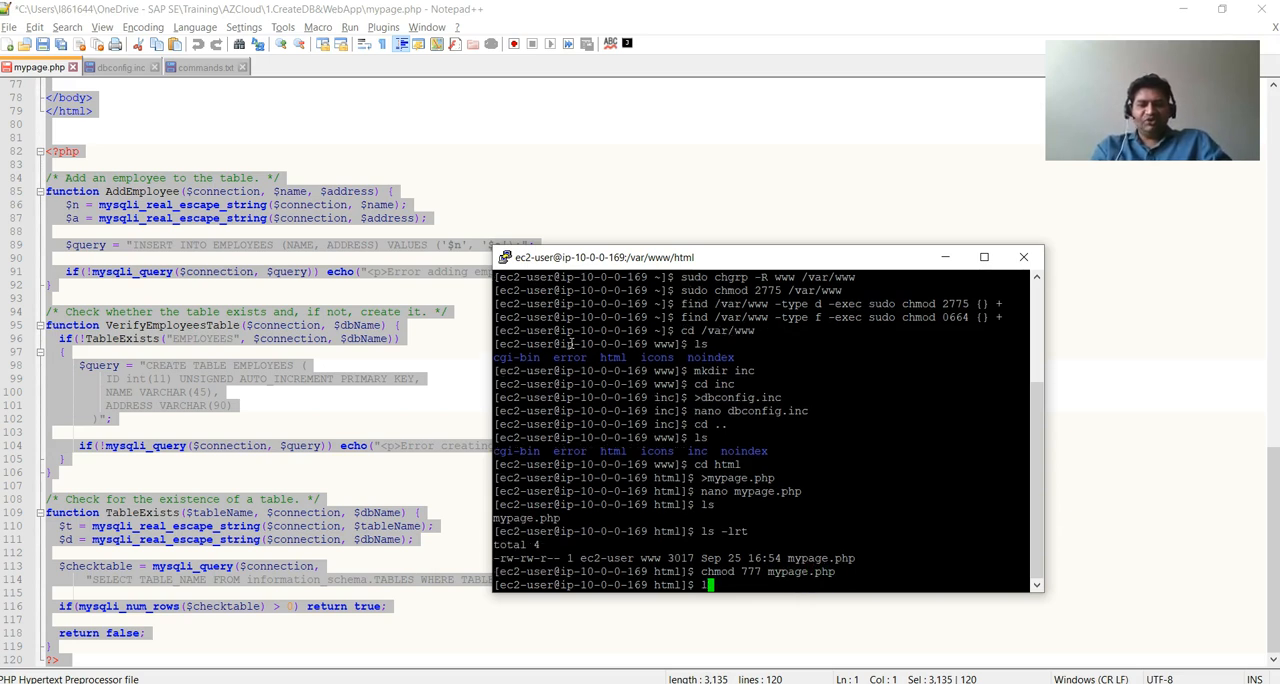
key(Return)
text(ls -)
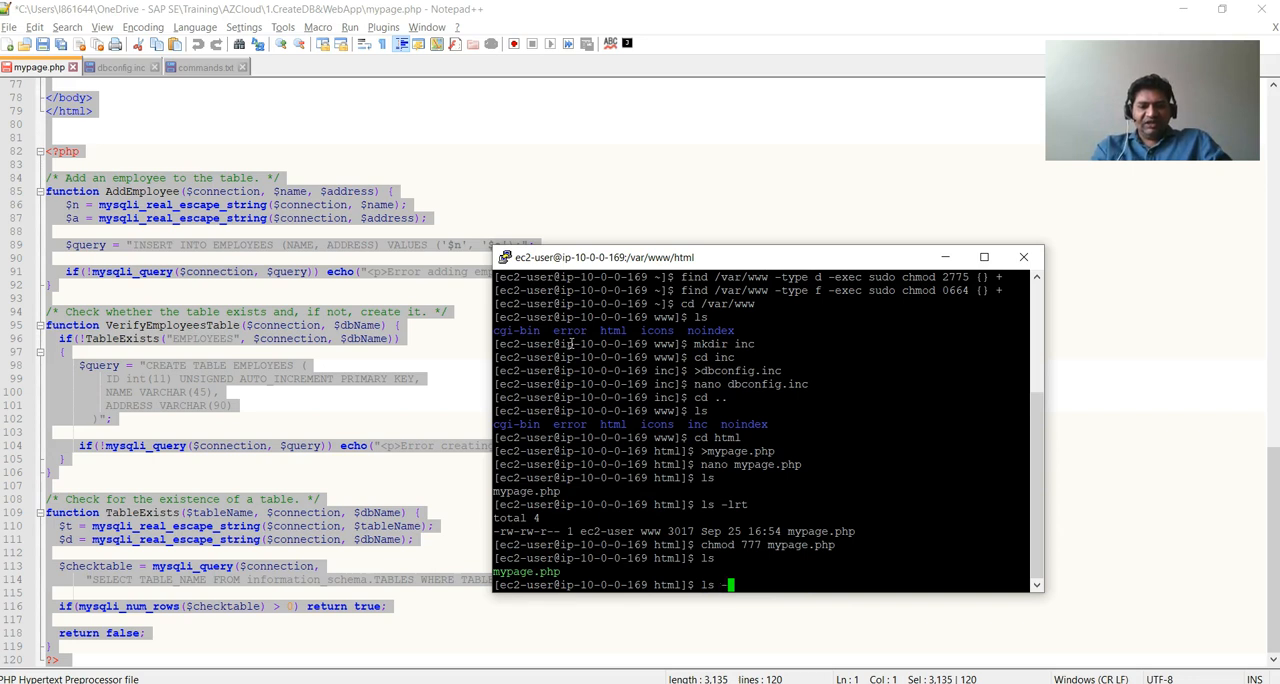
text(lrt)
key(Return)
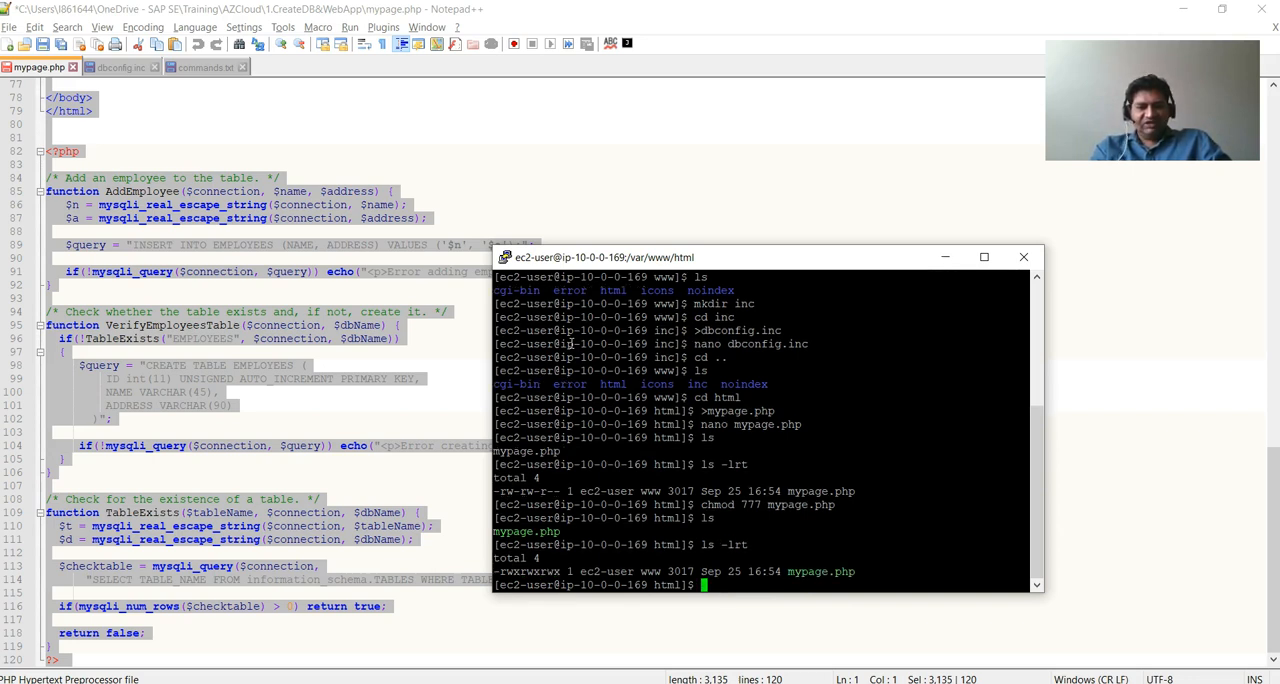
text(l)
key(BackSpace)
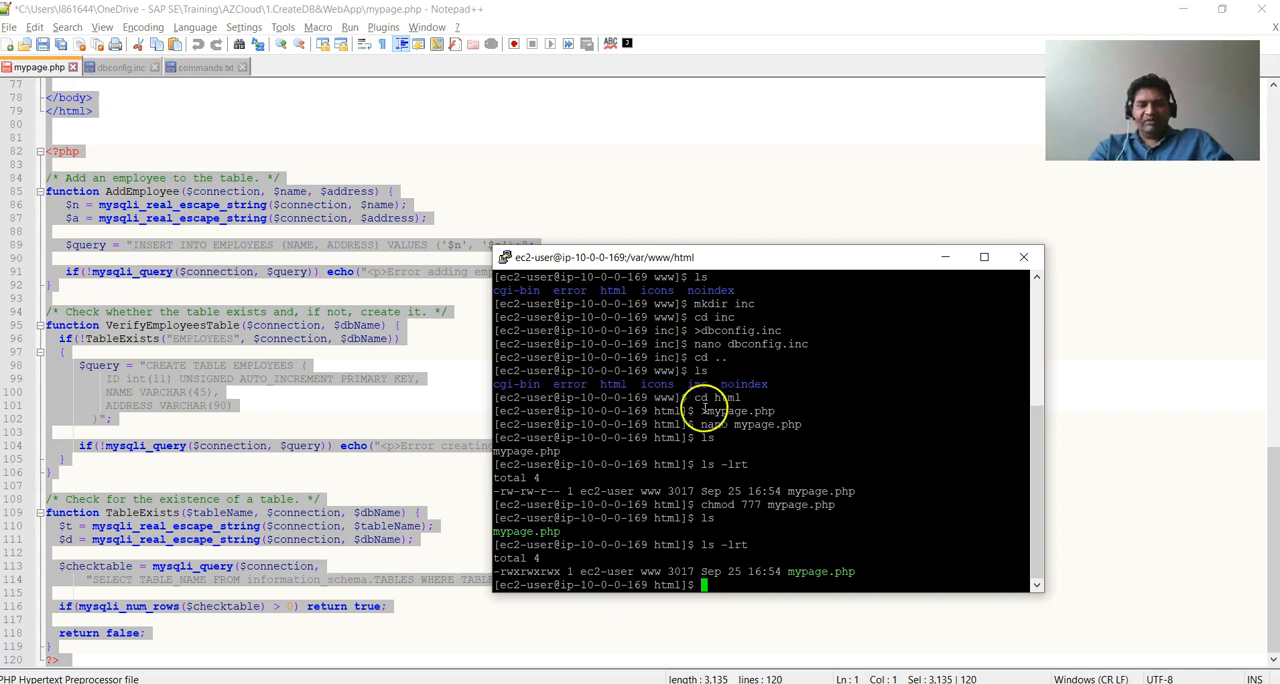
Switch to the AWS console in Chrome and open the EC2 instance details of Azcloud-webserver-ami1.
click(465, 682)
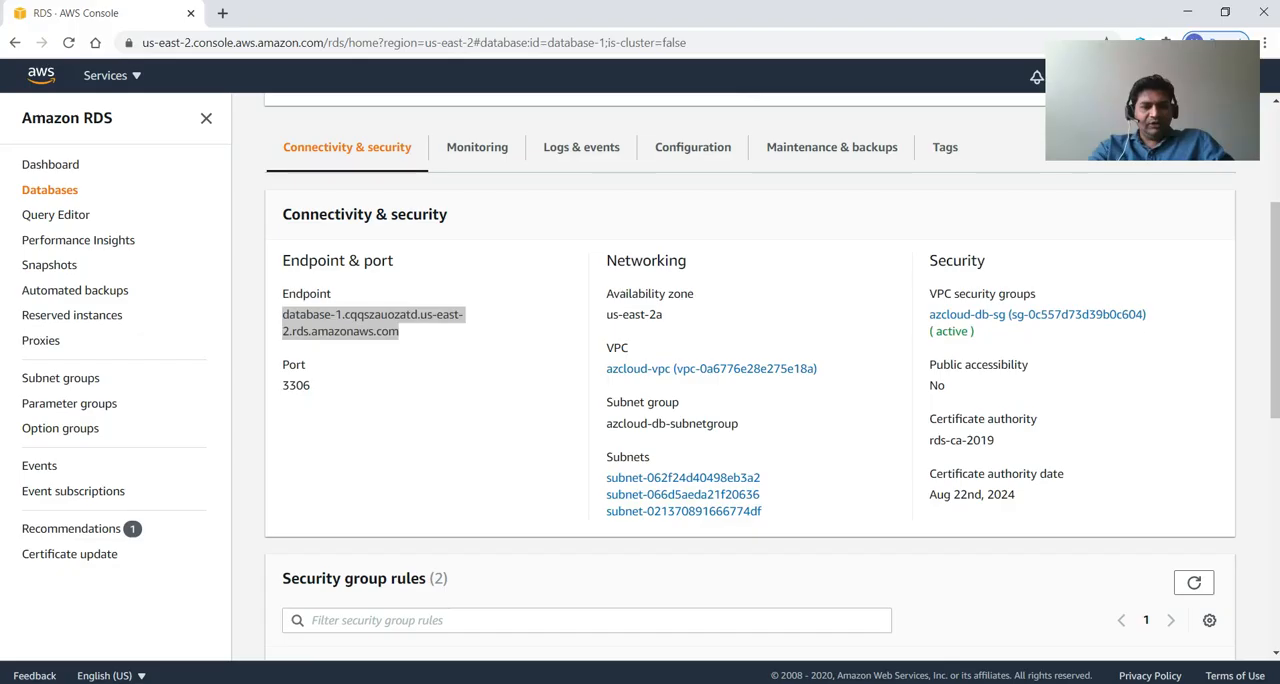
click(40, 72)
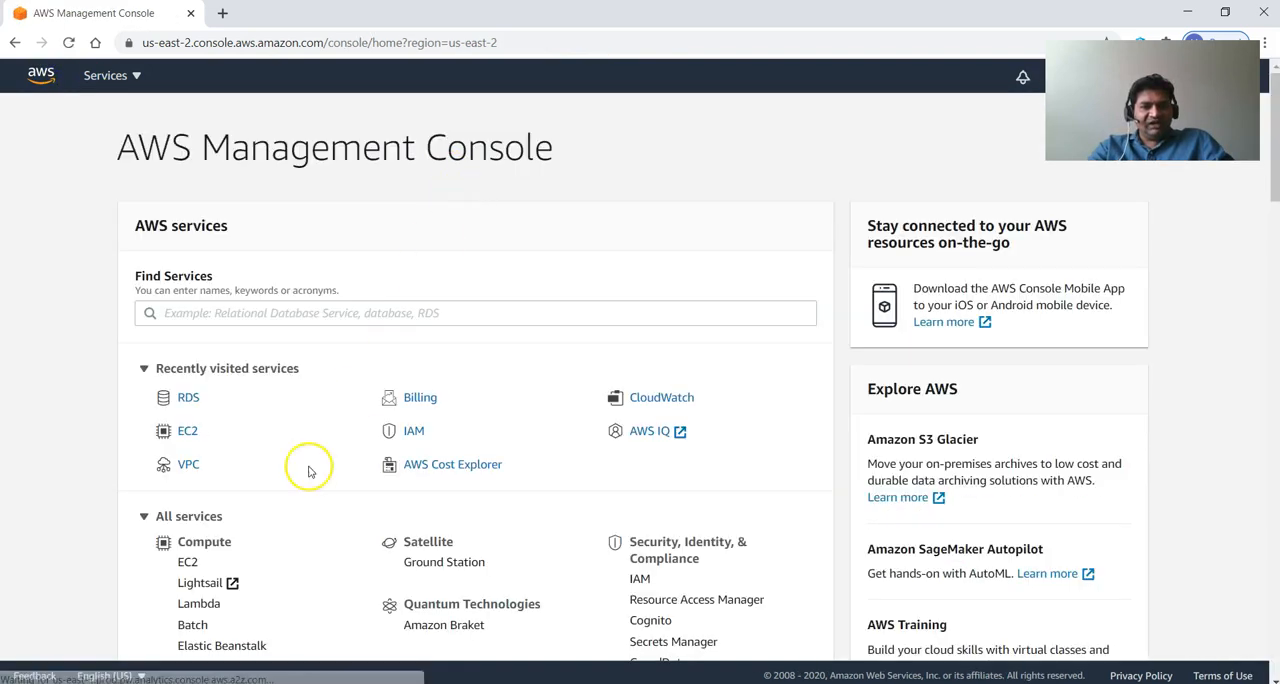
click(190, 437)
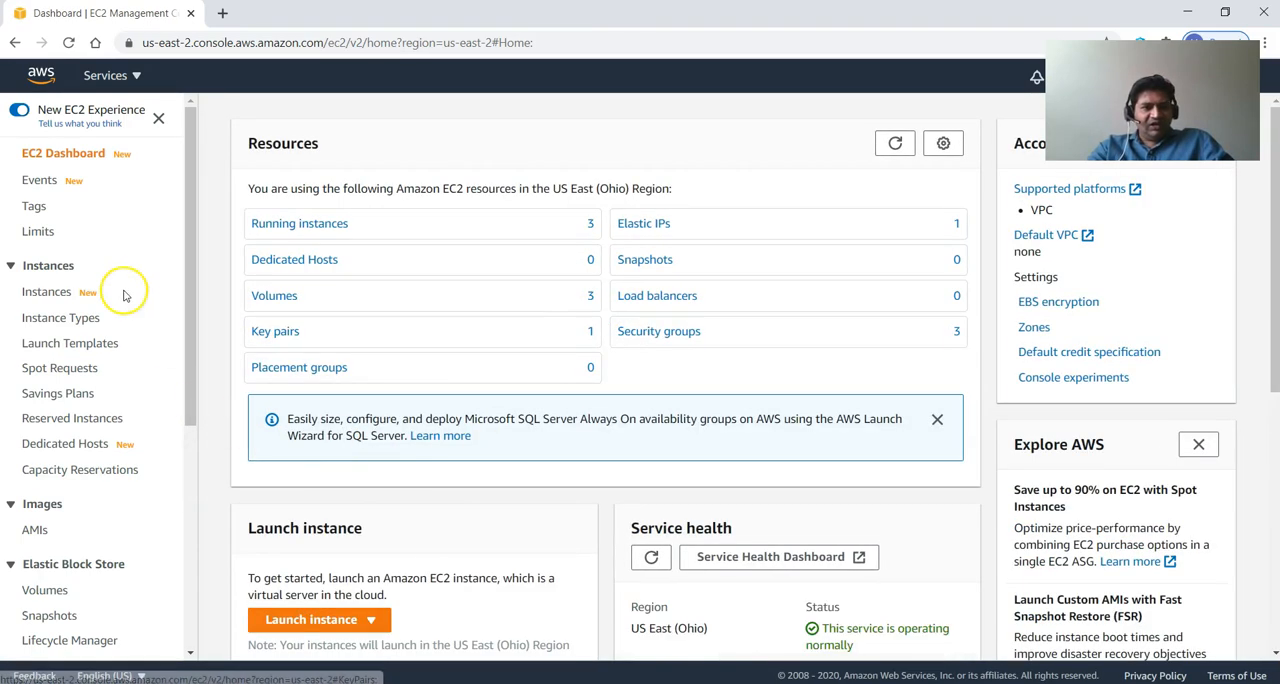
click(64, 297)
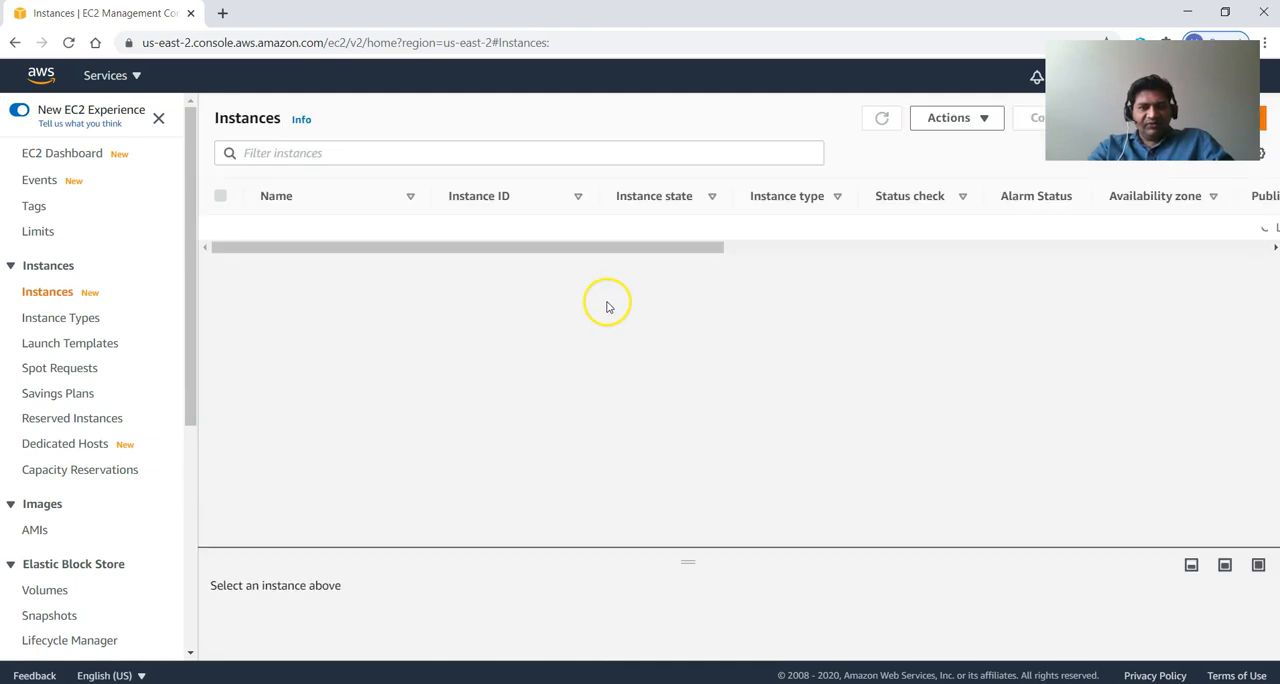
click(490, 254)
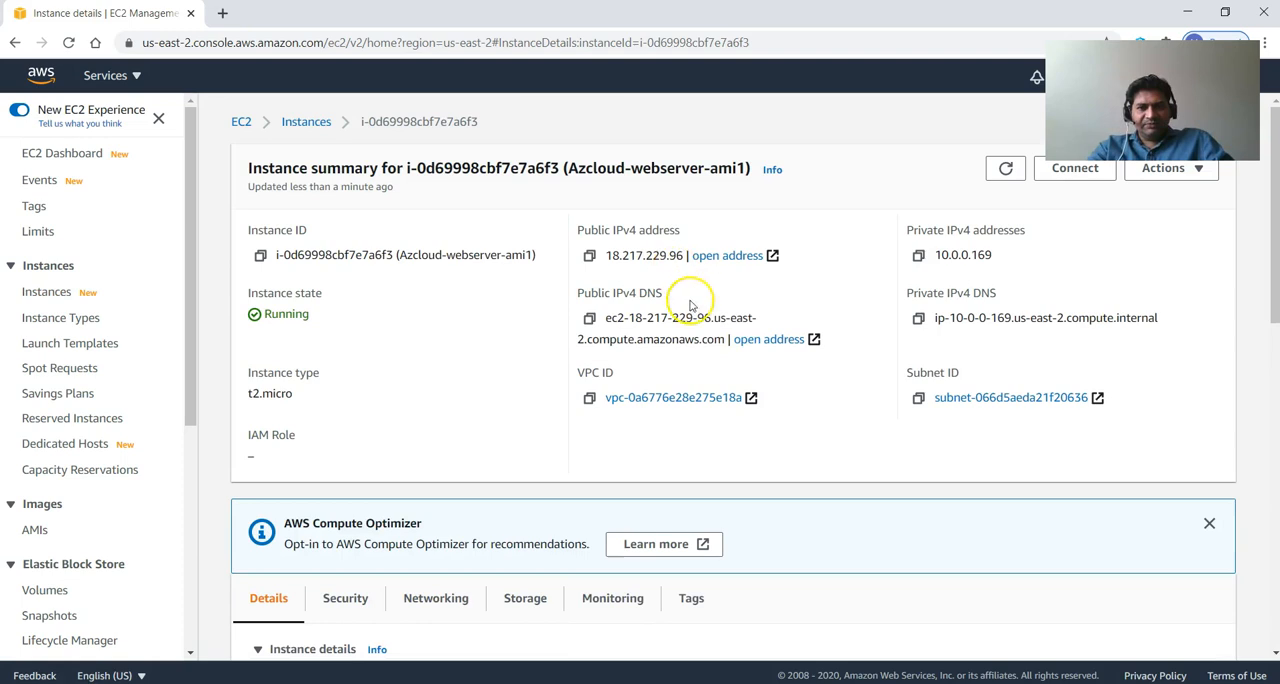
Copy the instance's public IPv4 DNS name and open its /mypage.php over HTTP in a new browser tab.
drag(725, 339, 605, 328)
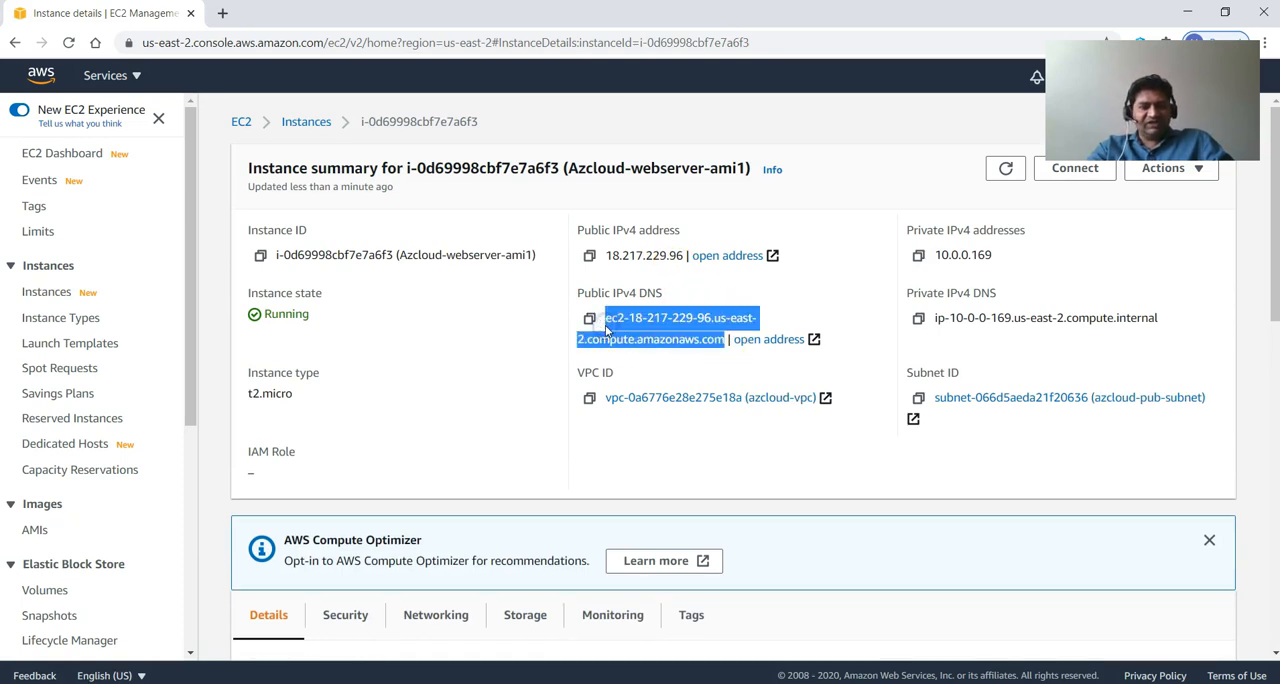
text(/)
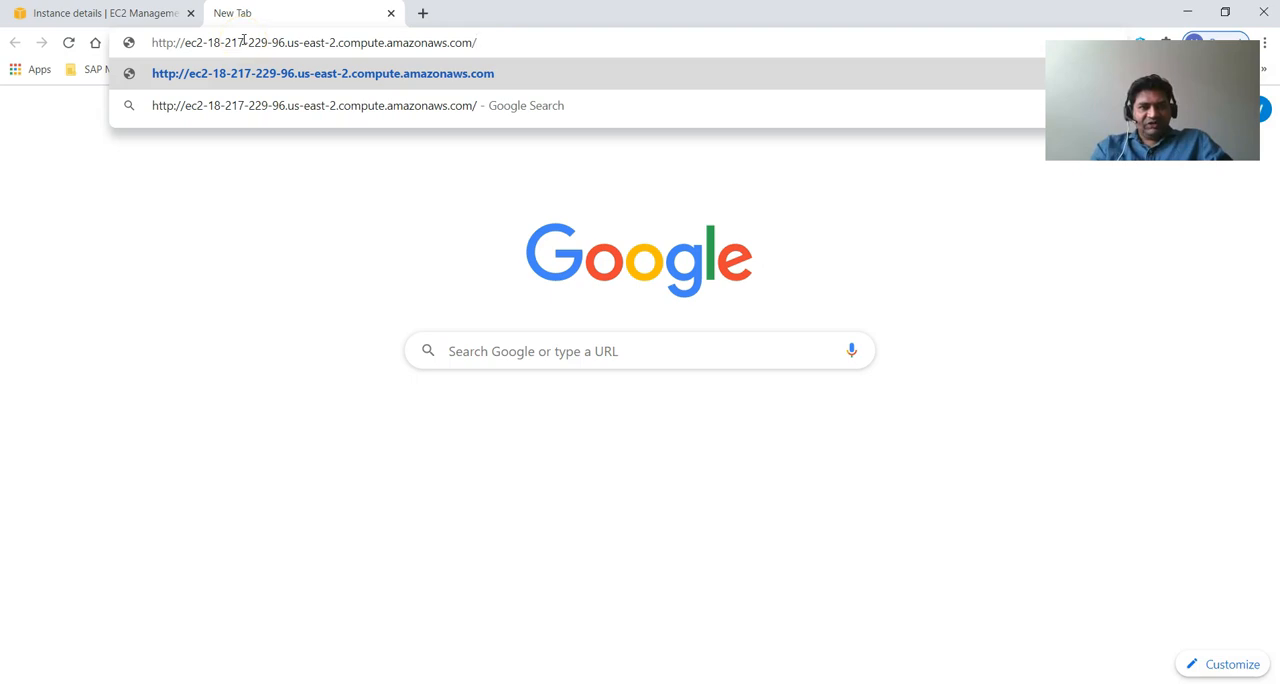
text(mypage.php)
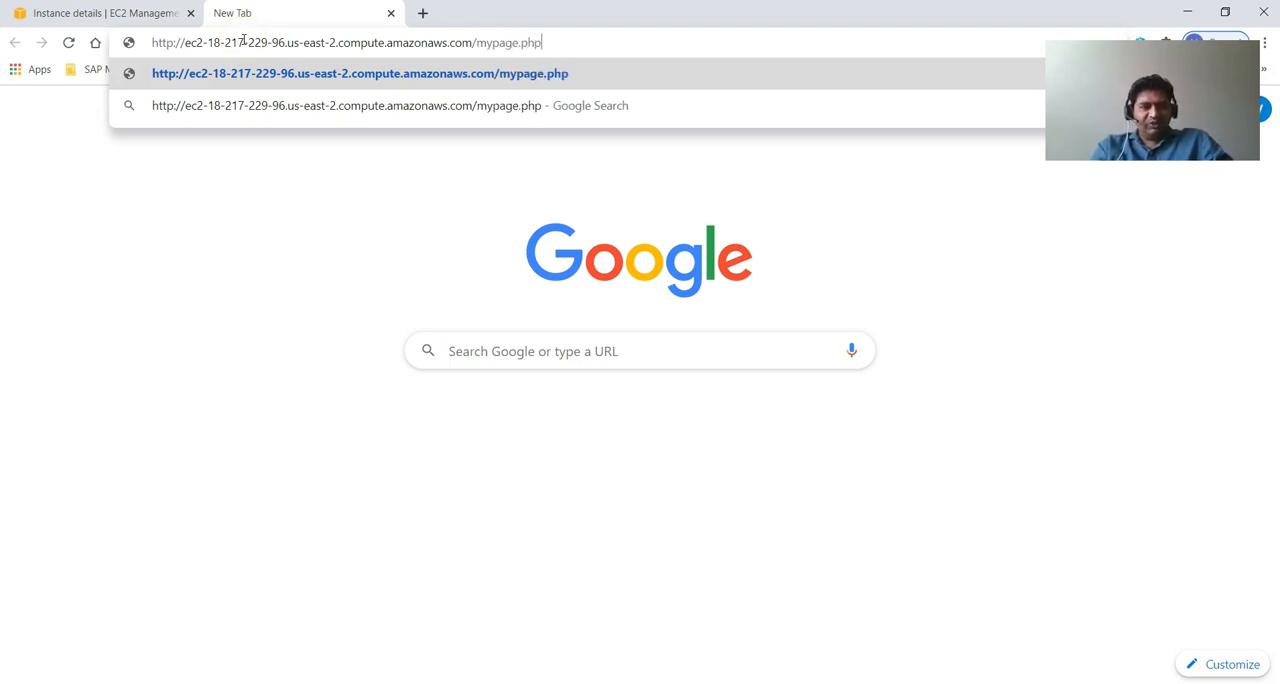
key(Return)
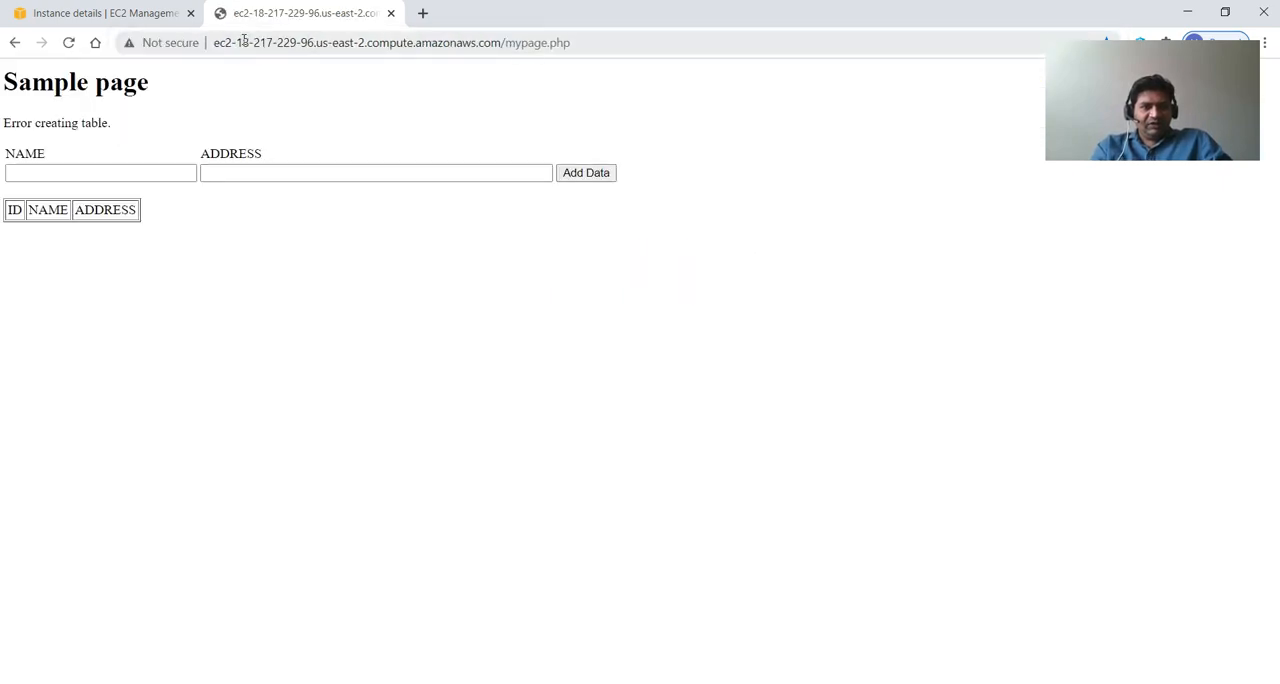
Try to add a record with NAME AzCloud and ADDRESS YouTube on the sample page and examine the messages above the form.
click(55, 170)
click(56, 172)
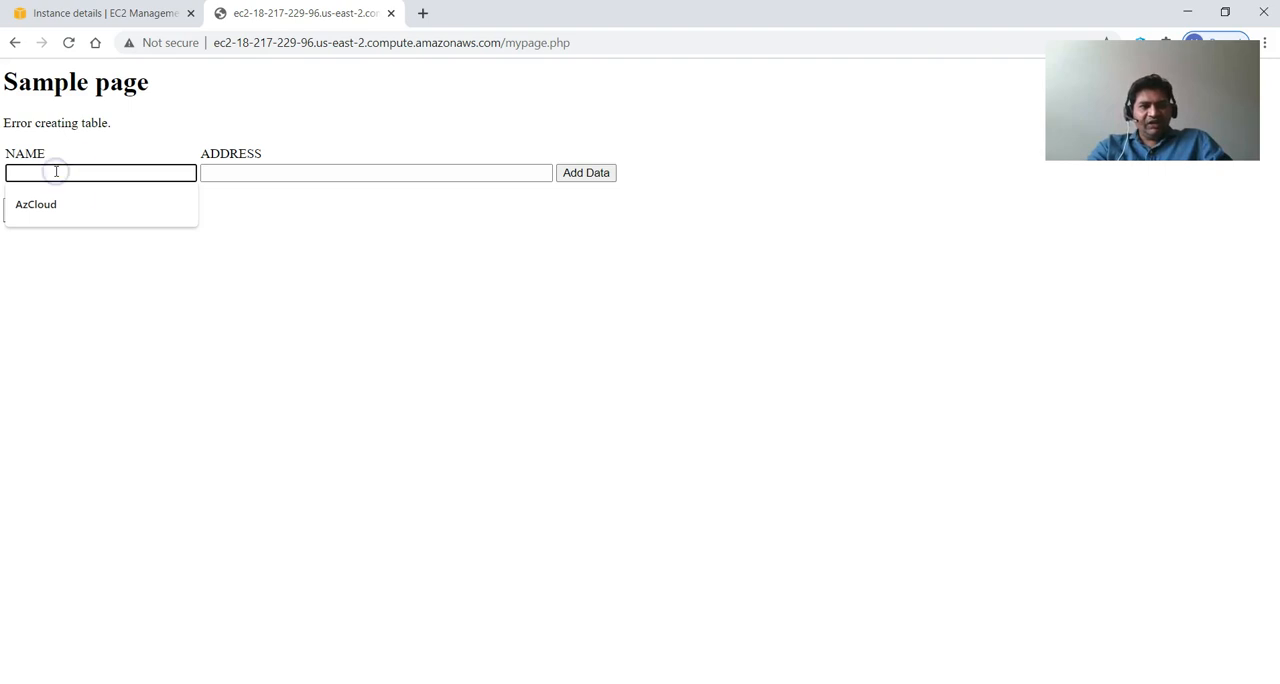
click(111, 200)
click(226, 174)
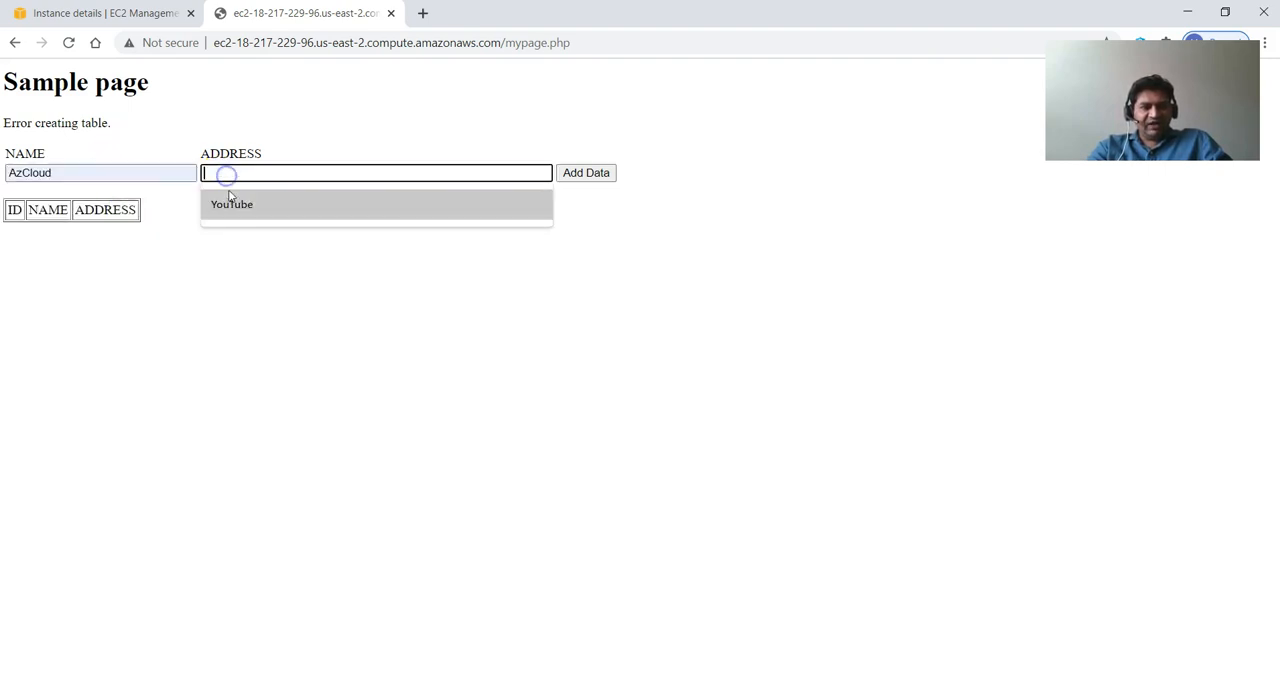
click(233, 201)
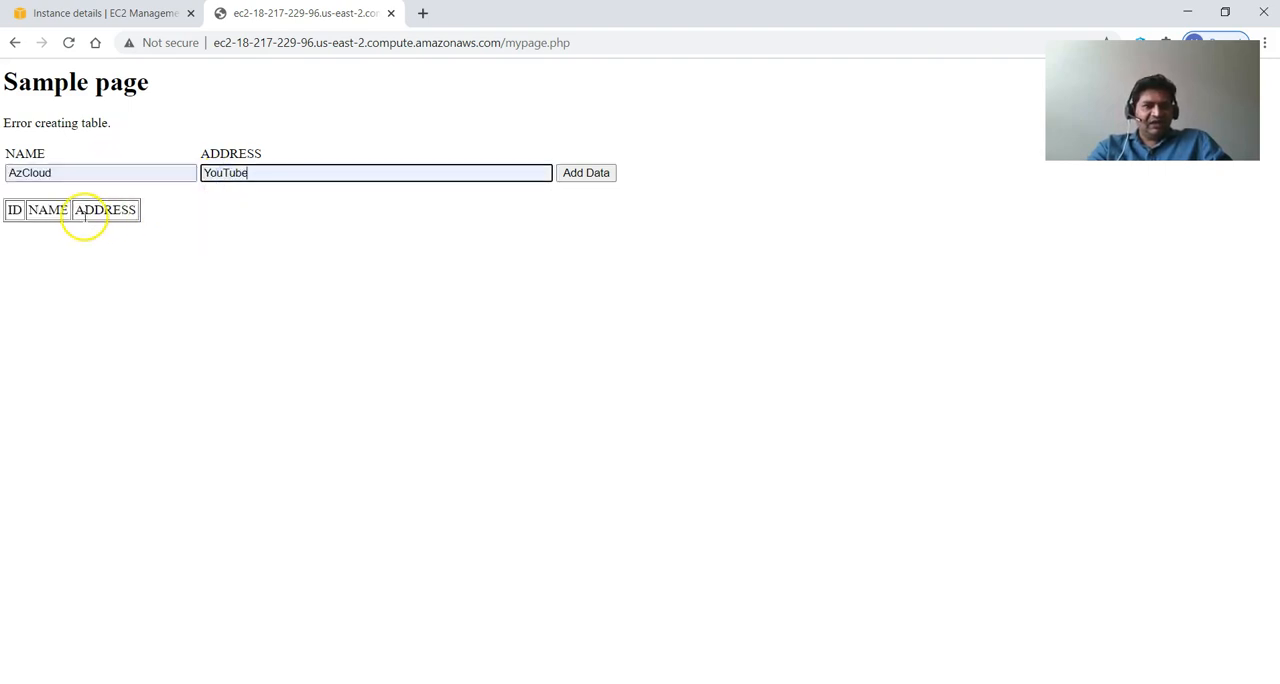
click(562, 174)
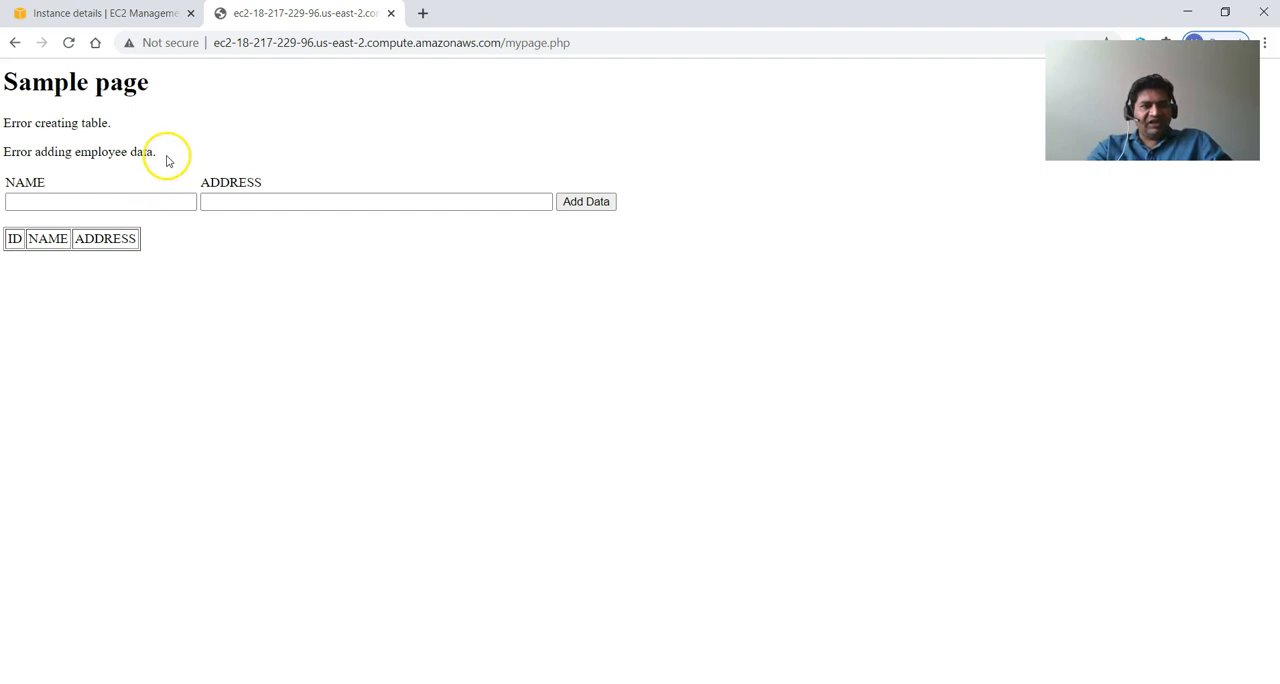
drag(161, 158, 8, 120)
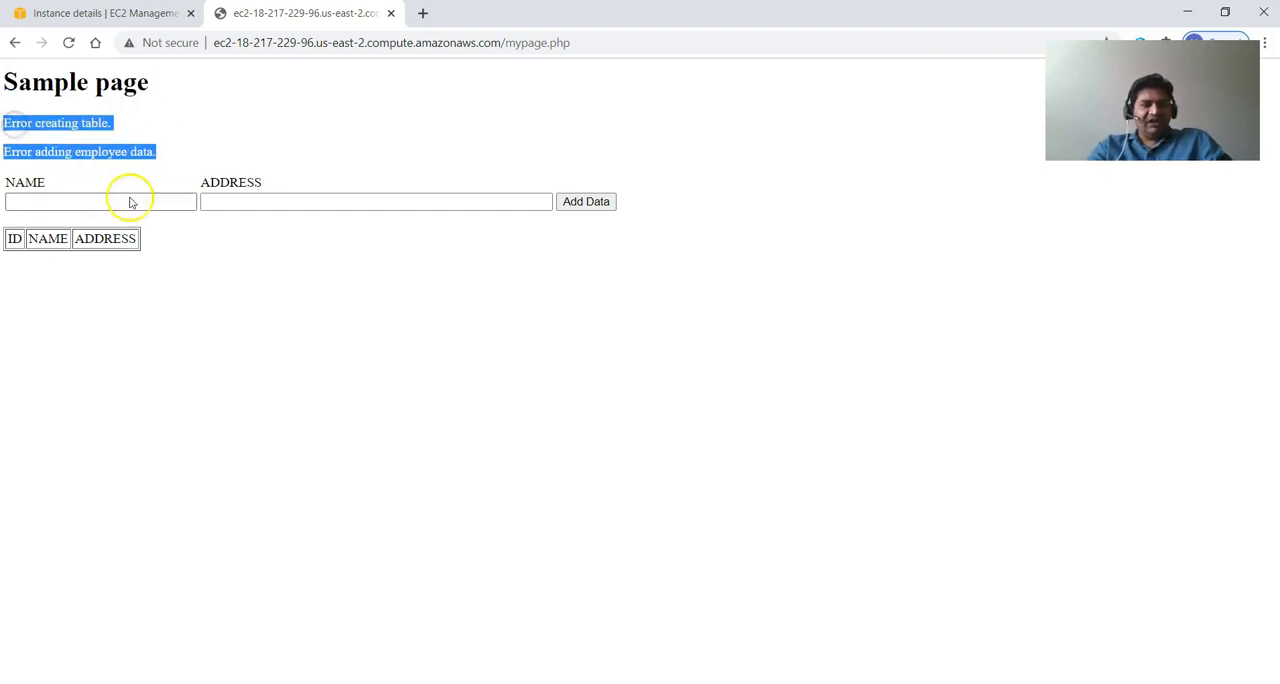
click(129, 150)
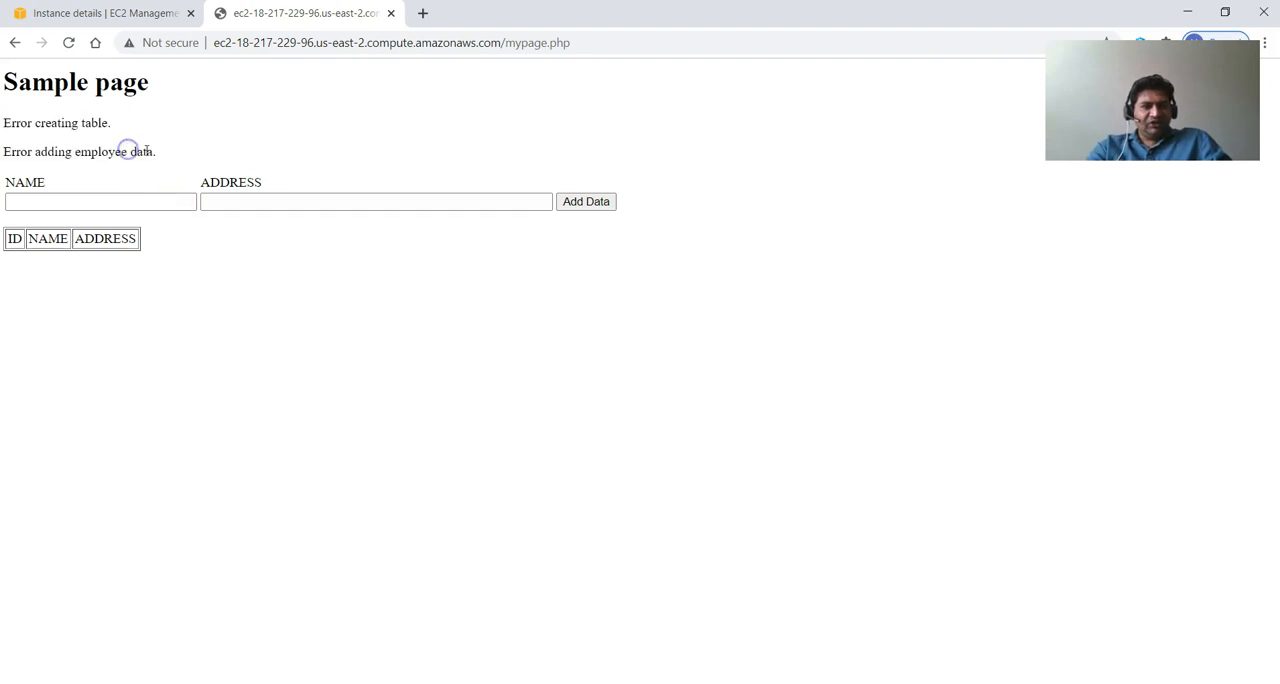
drag(163, 152, 3, 120)
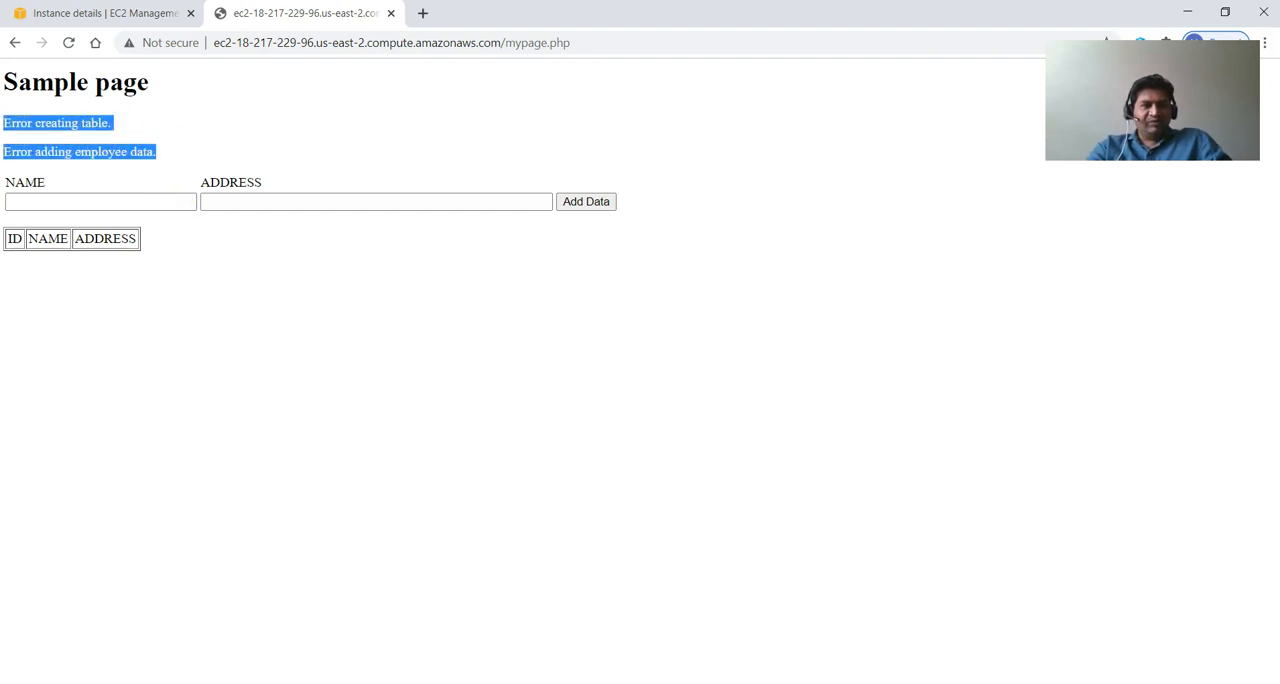